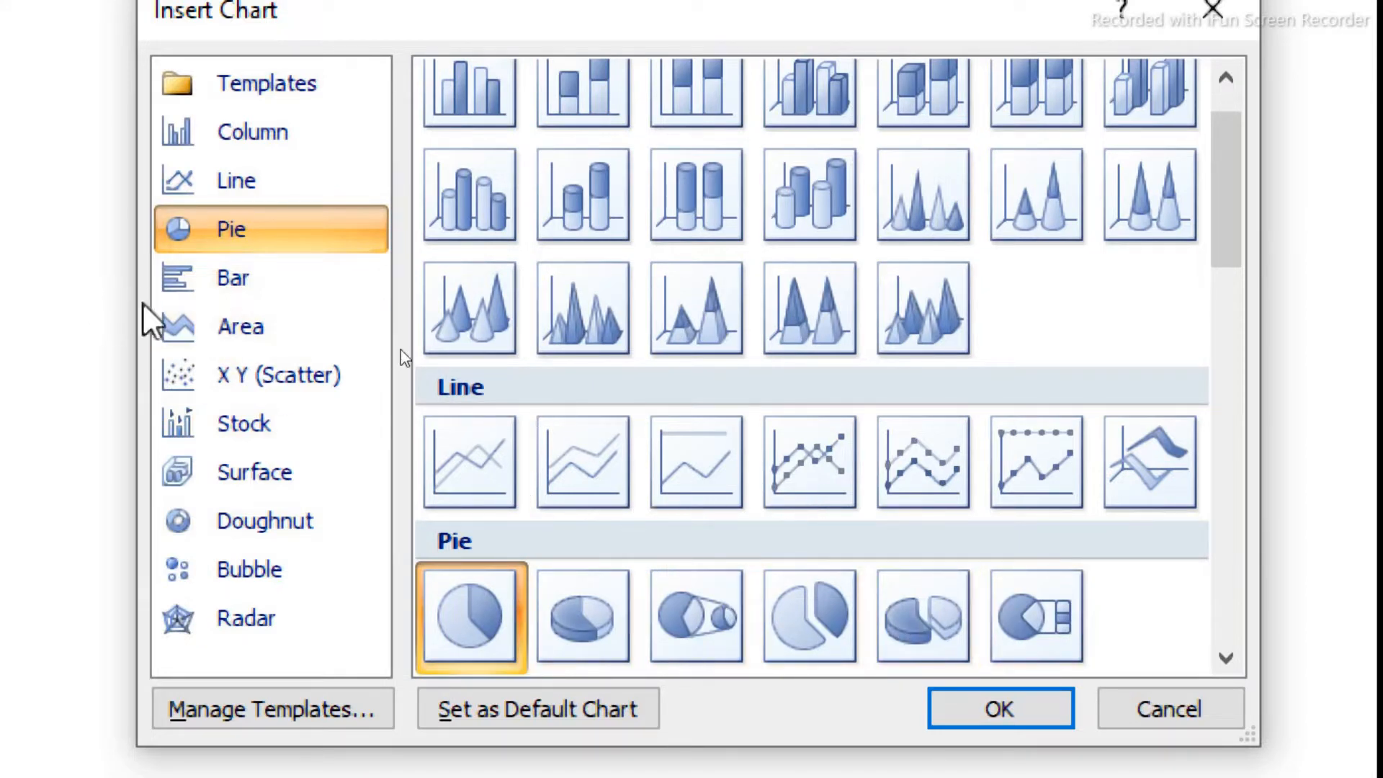
Step: Look through the bar, area and stock chart types, and insert a clustered column chart
left_click(183, 292)
left_click(215, 342)
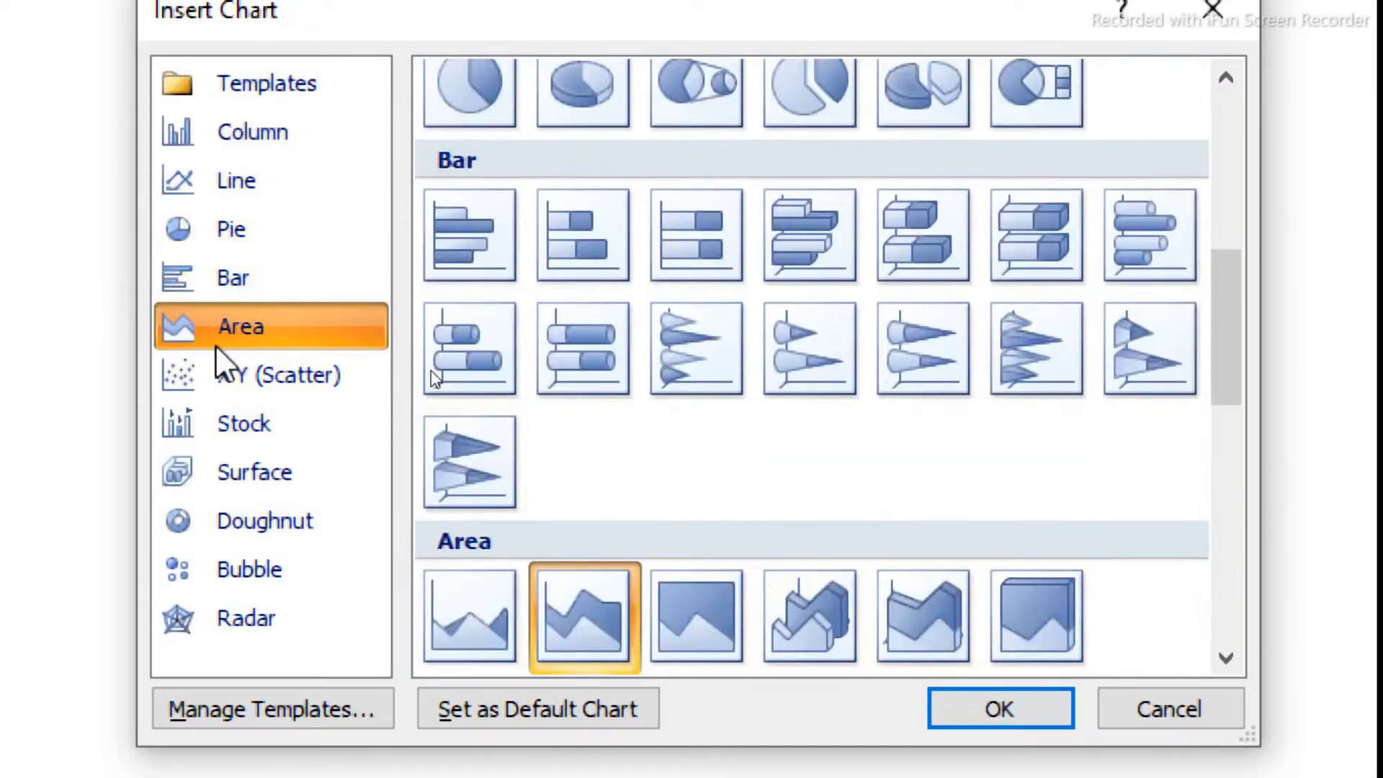
left_click(261, 436)
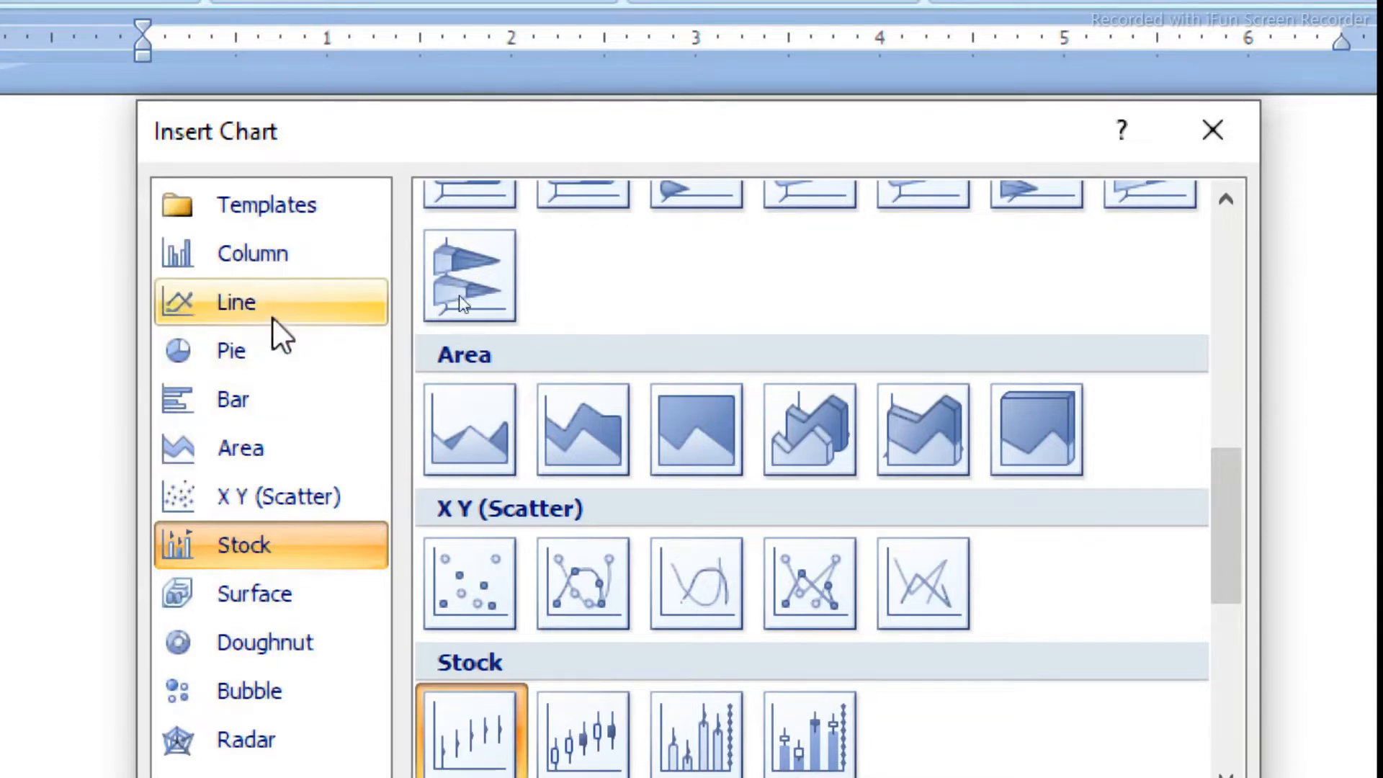
left_click(271, 271)
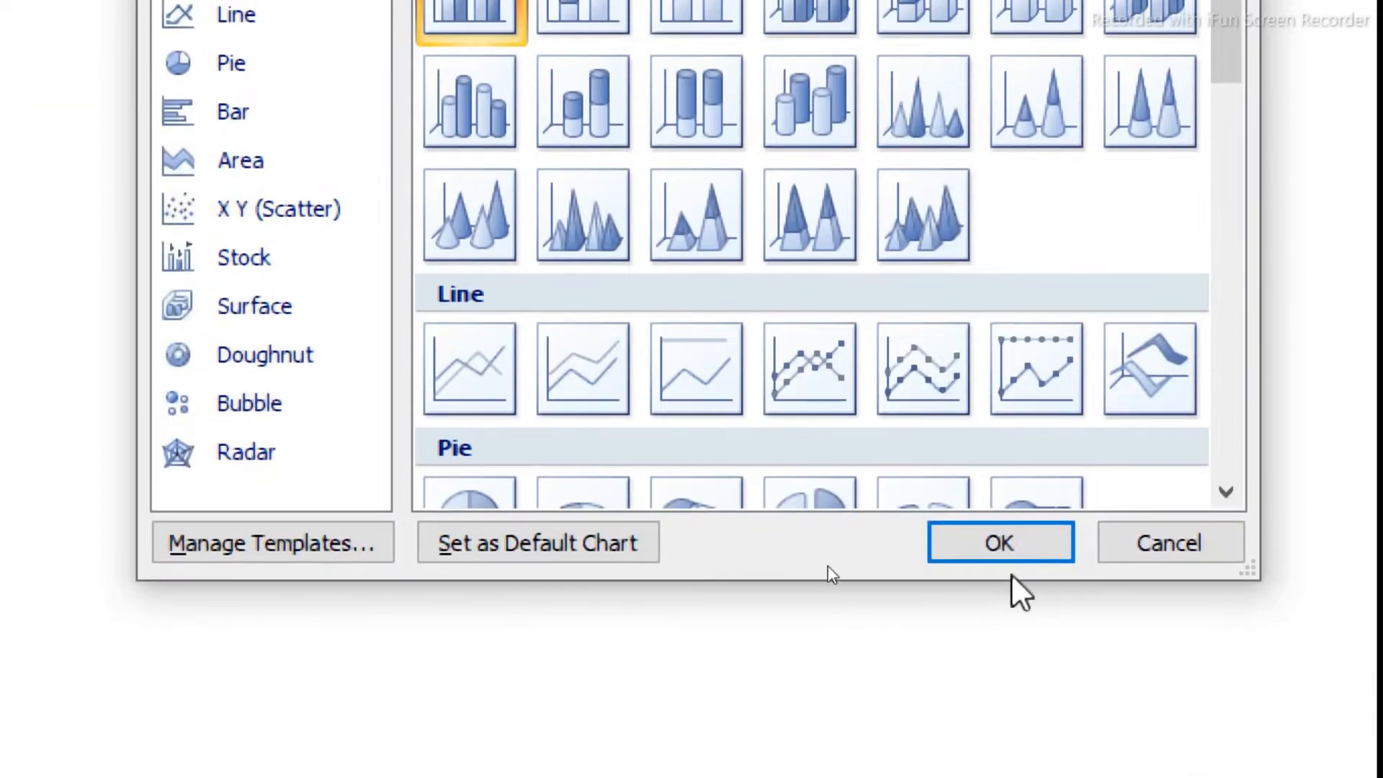
left_click(1008, 638)
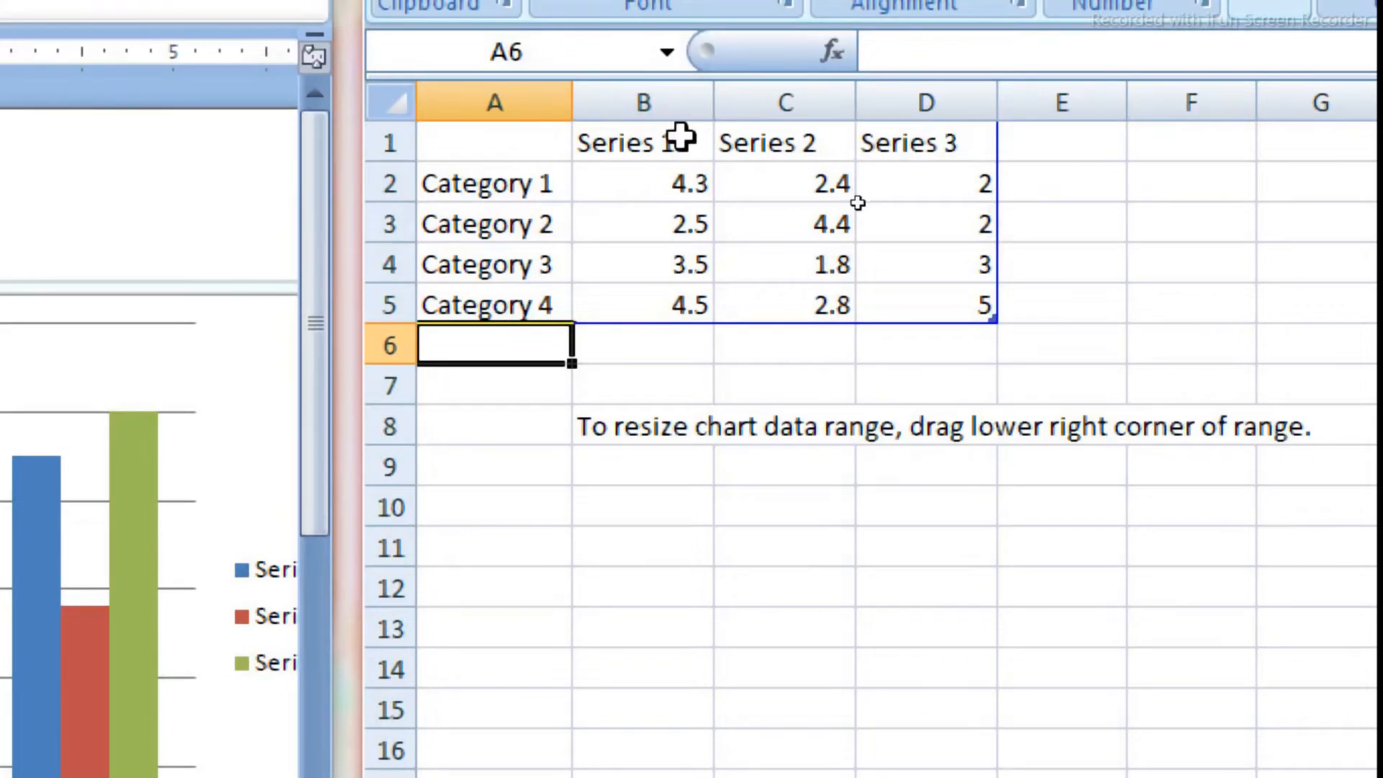
Step: Rename the three series headings in B1:D1 of the chart data to JAN, FEB and MARCH
left_click(672, 144)
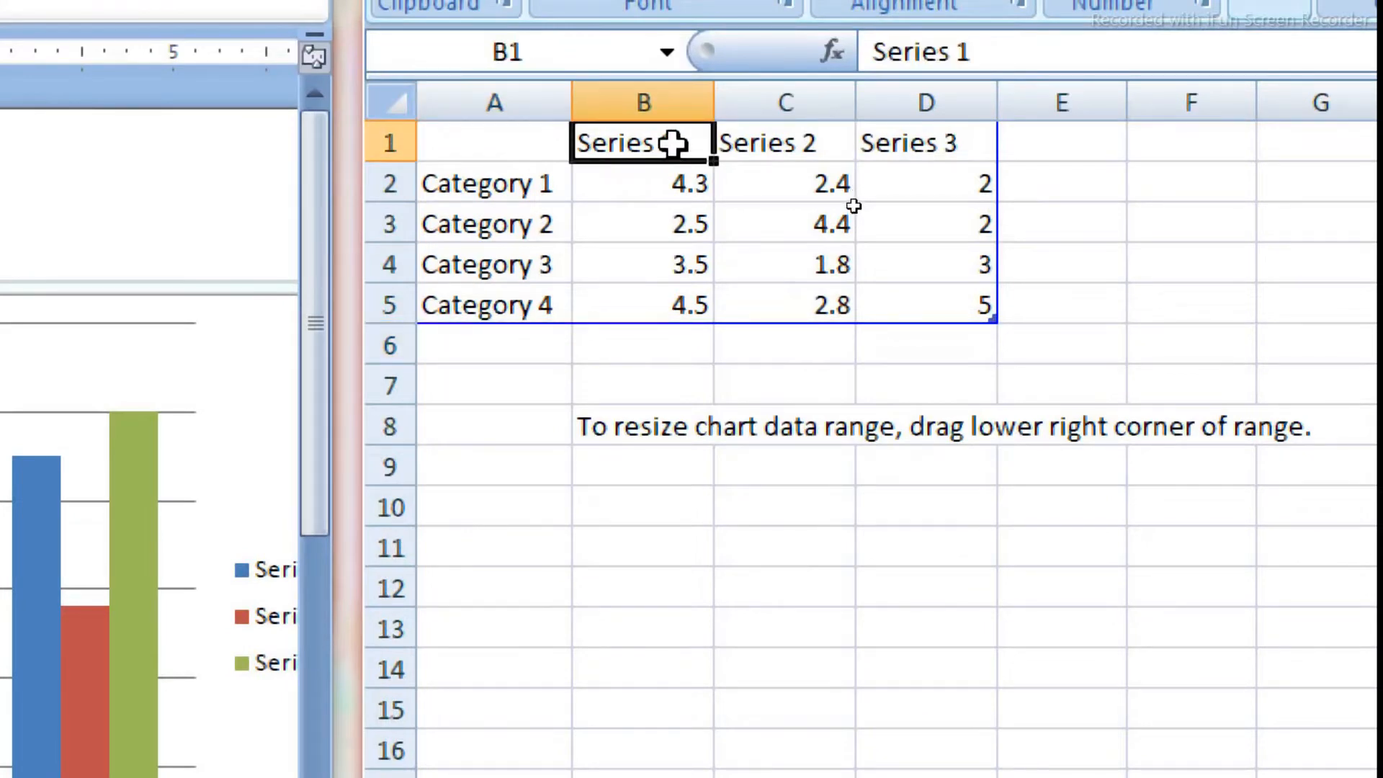
type("jan")
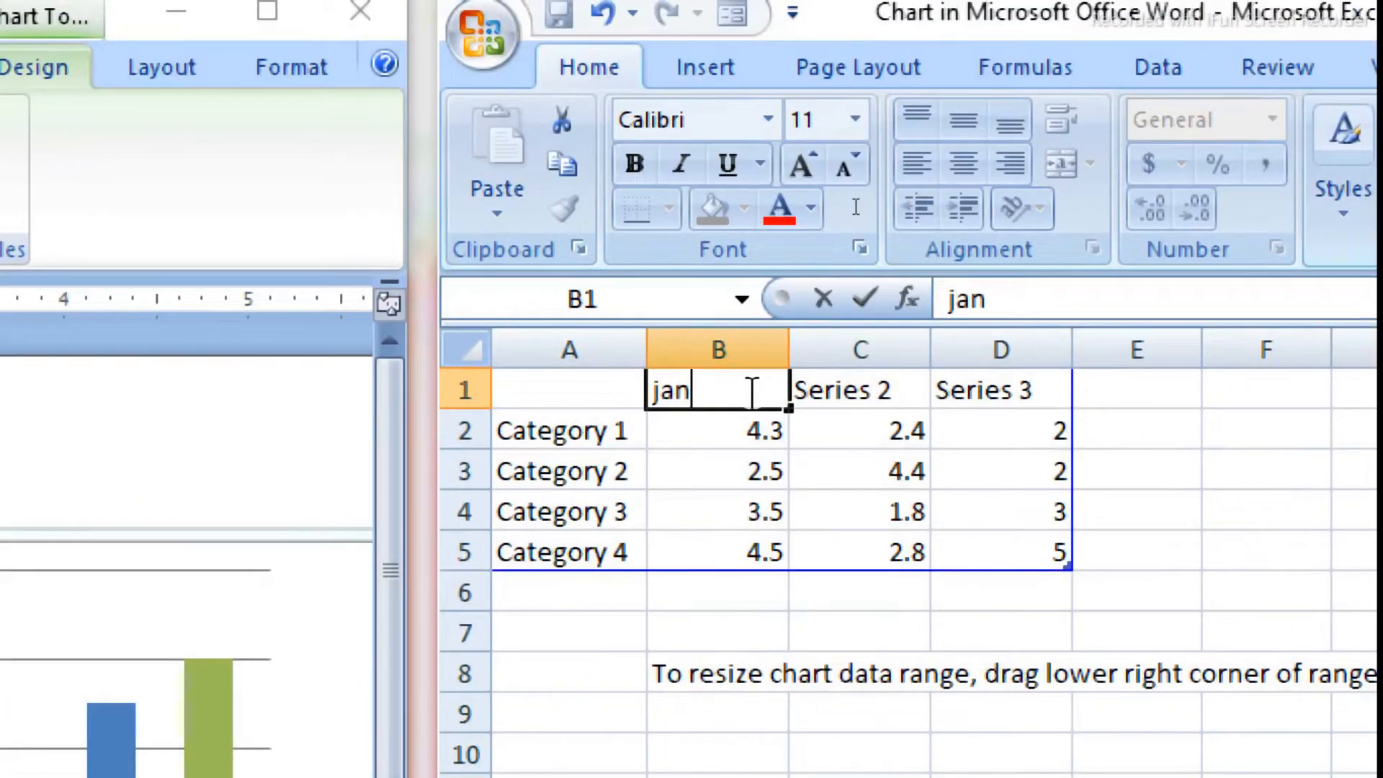
key("BackSpace")
key("BackSpace")
key("BackSpace")
type("JAN")
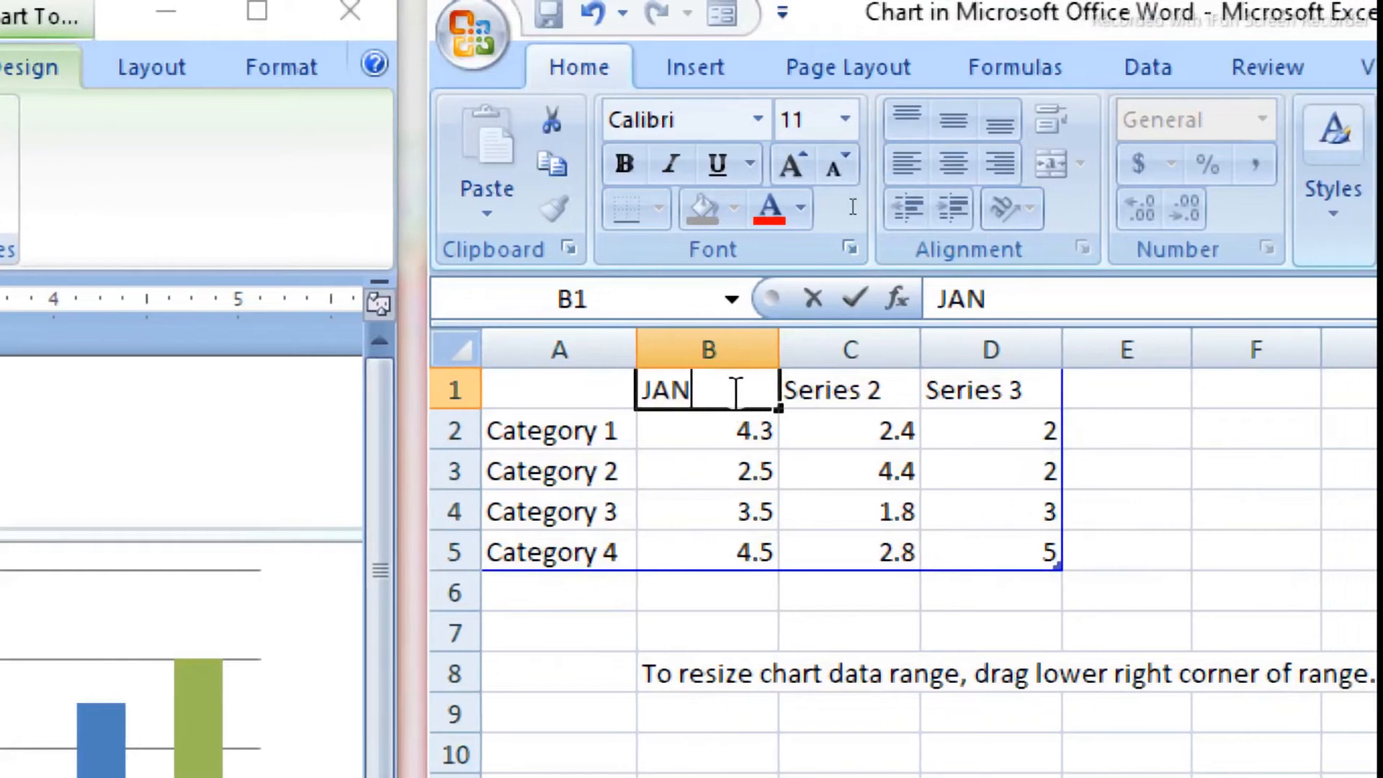
key("Tab")
type("FEB")
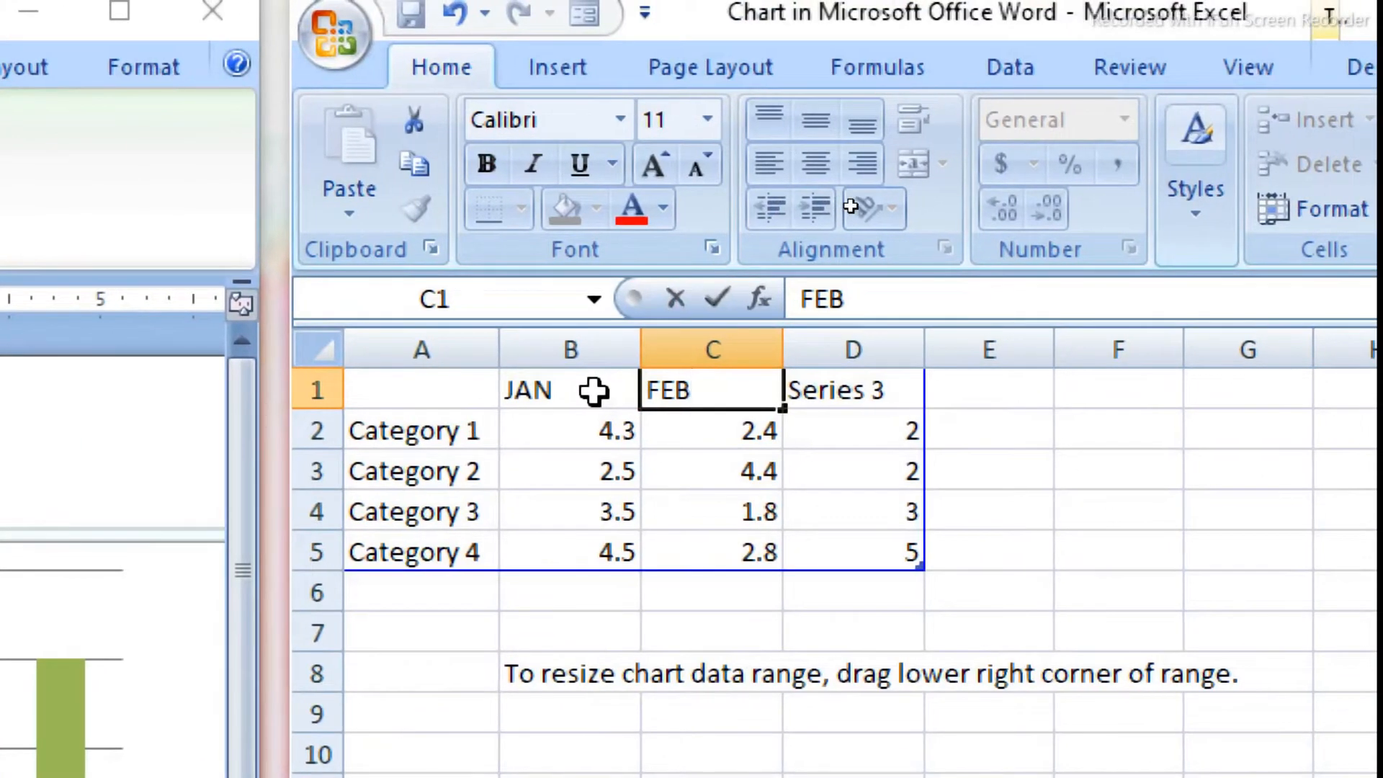
key("Tab")
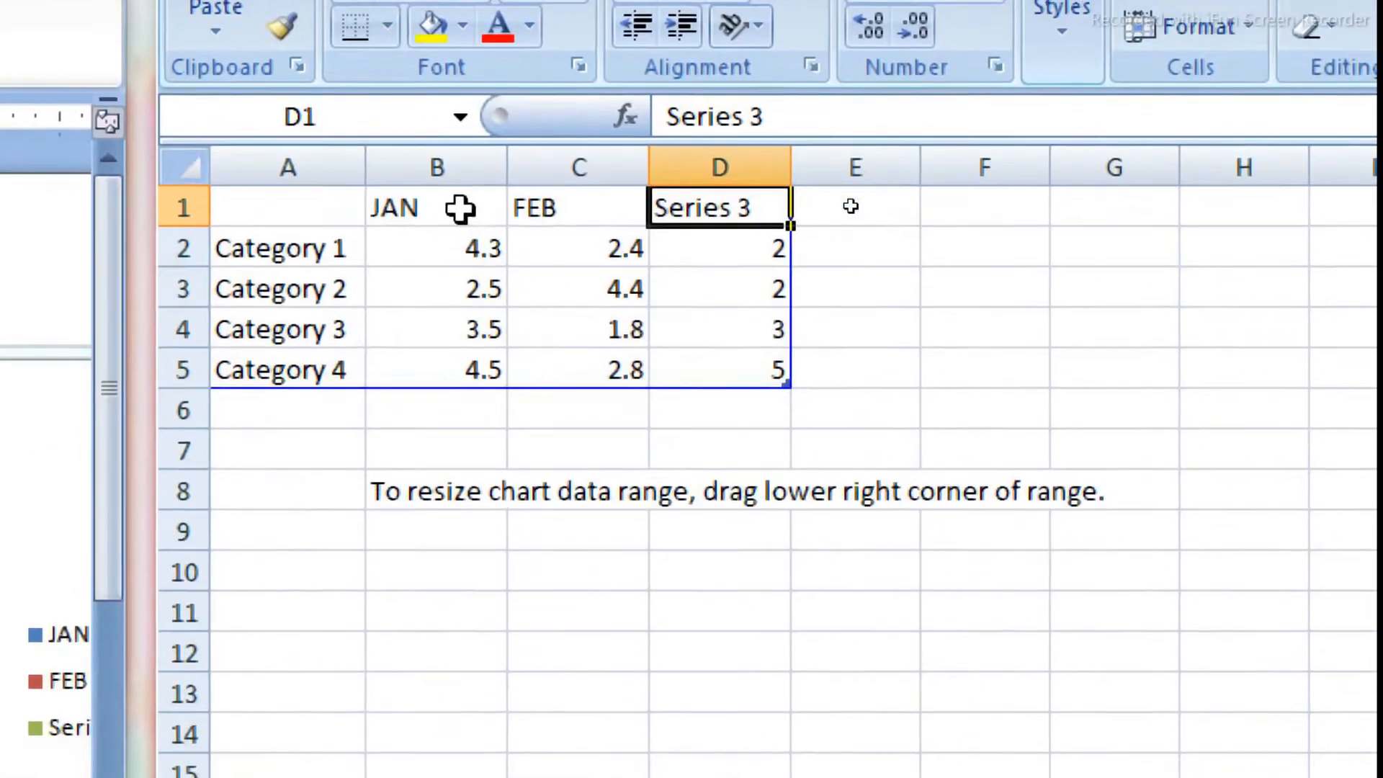
type("MARCH")
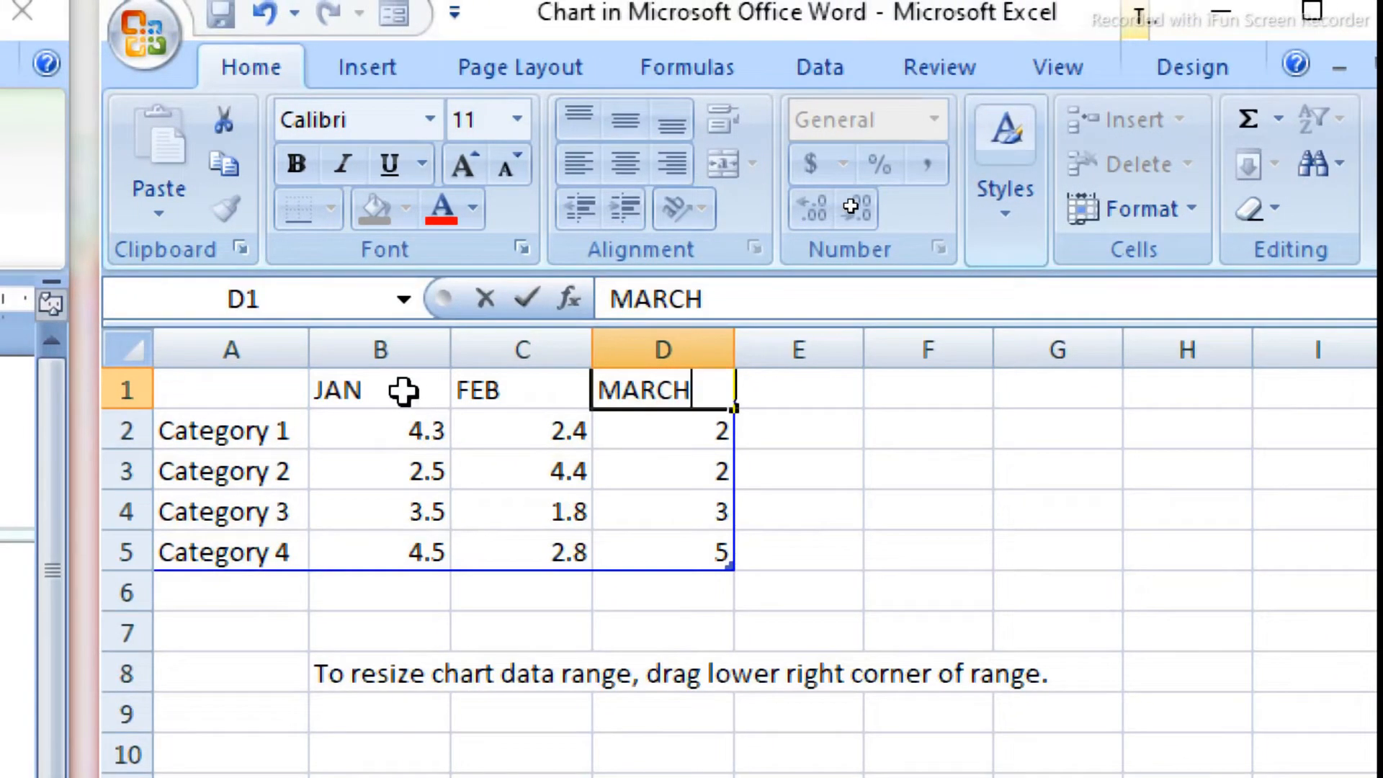
left_click(652, 469)
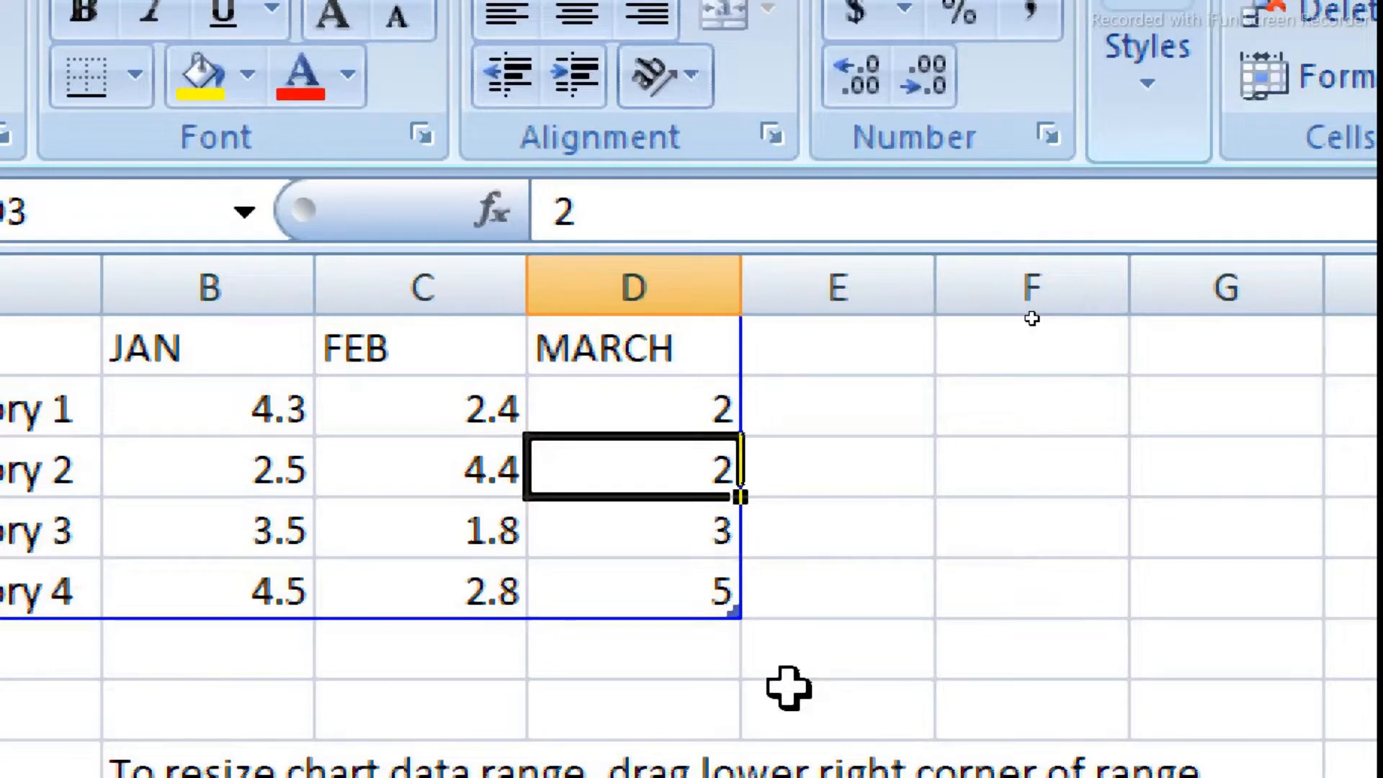
Step: Add a fourth series to the chart data with the heading APRIL in E1
left_click(824, 361)
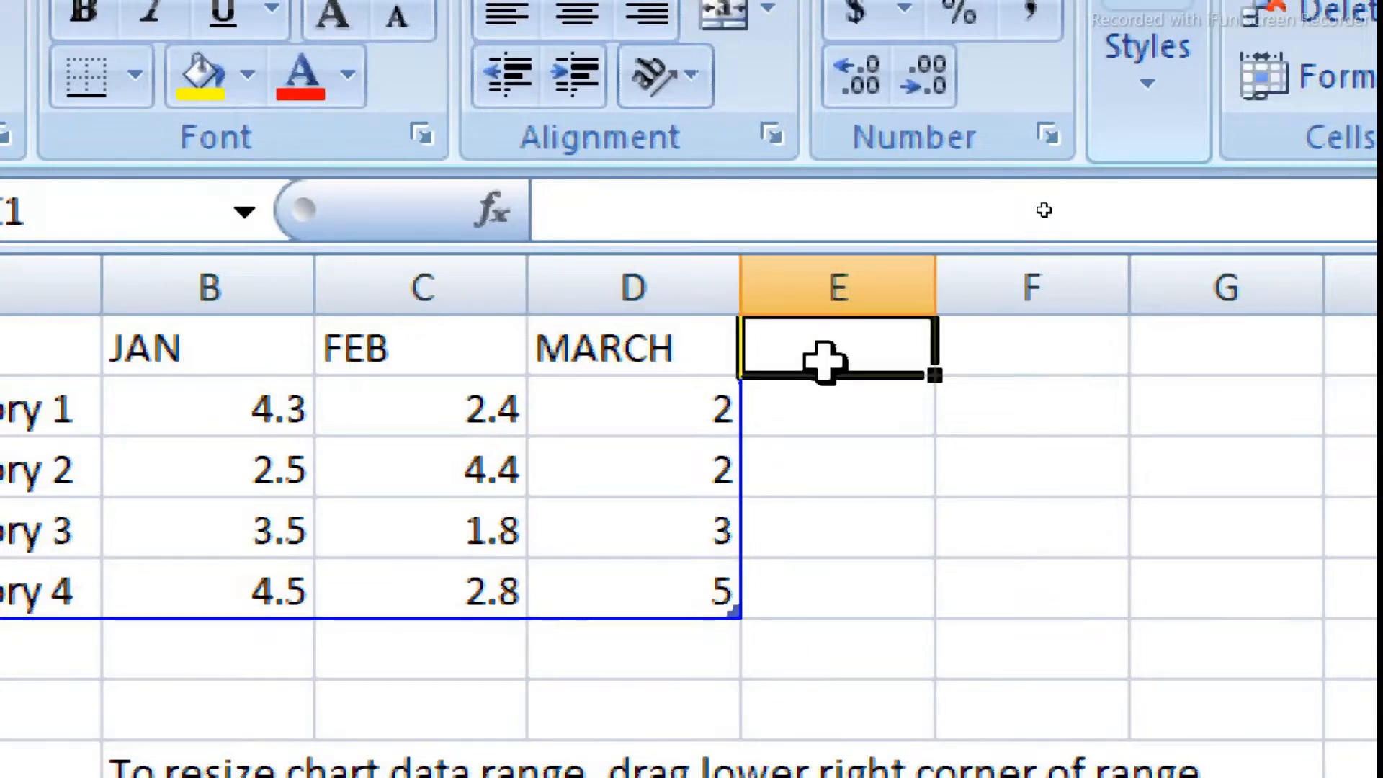
type("APRI")
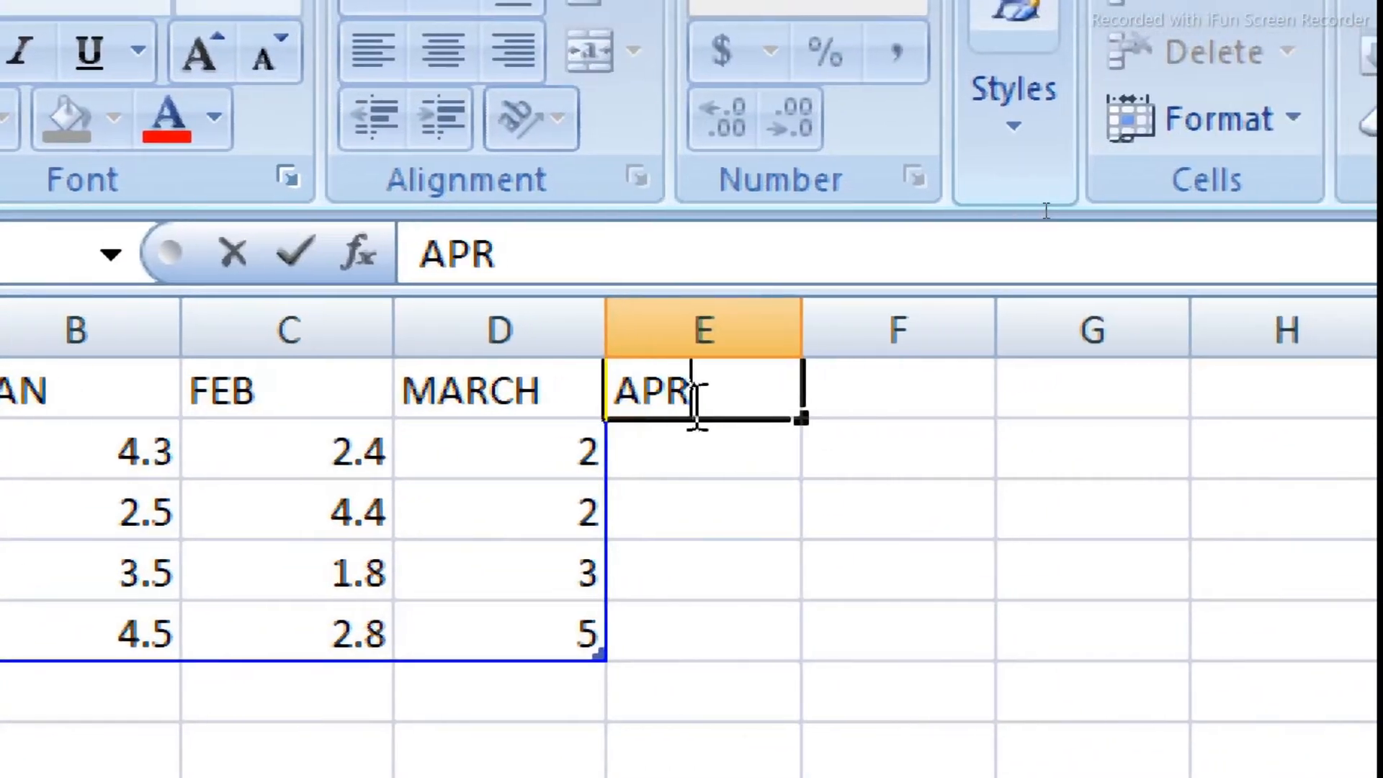
type("L")
key("Return")
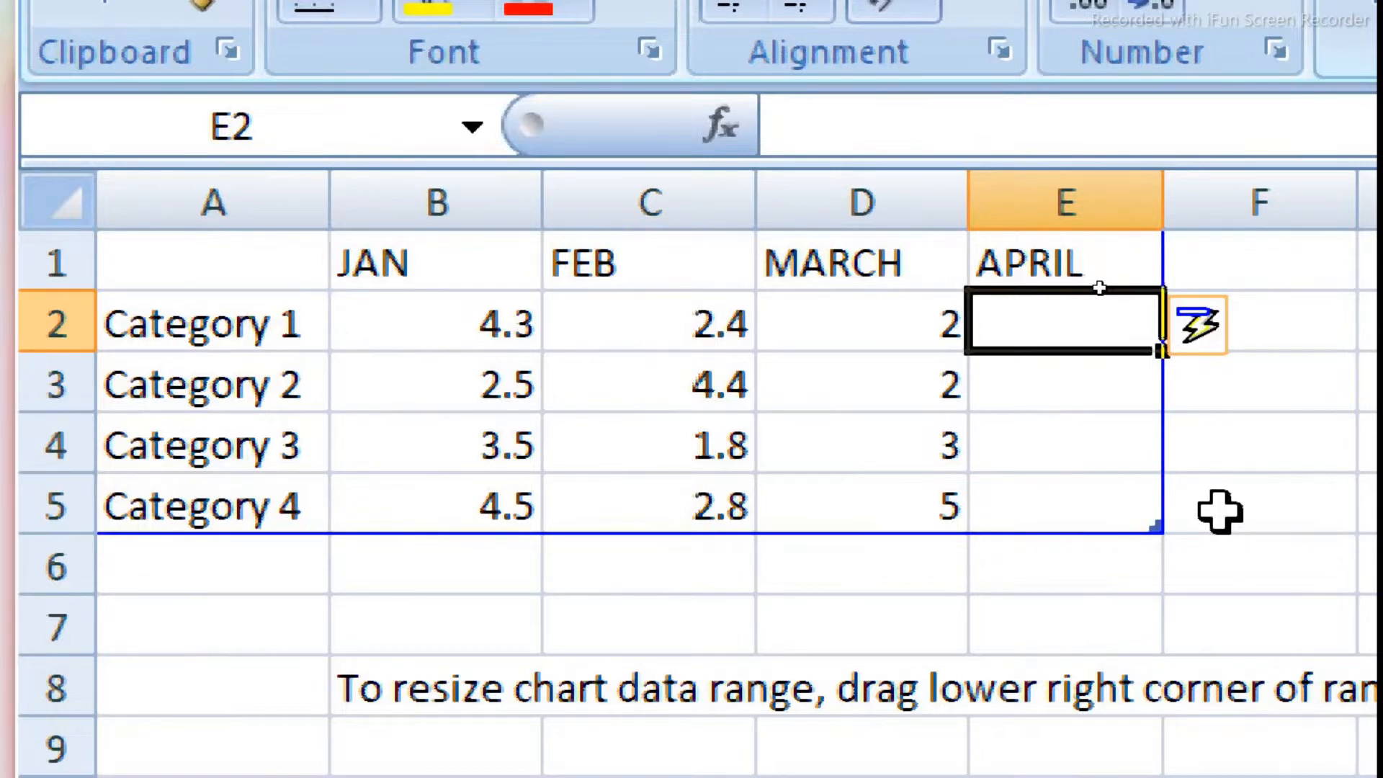
Step: Rename the four categories in A2:A5 to DCA, DTP, DFA and PGDCA
left_click(226, 335)
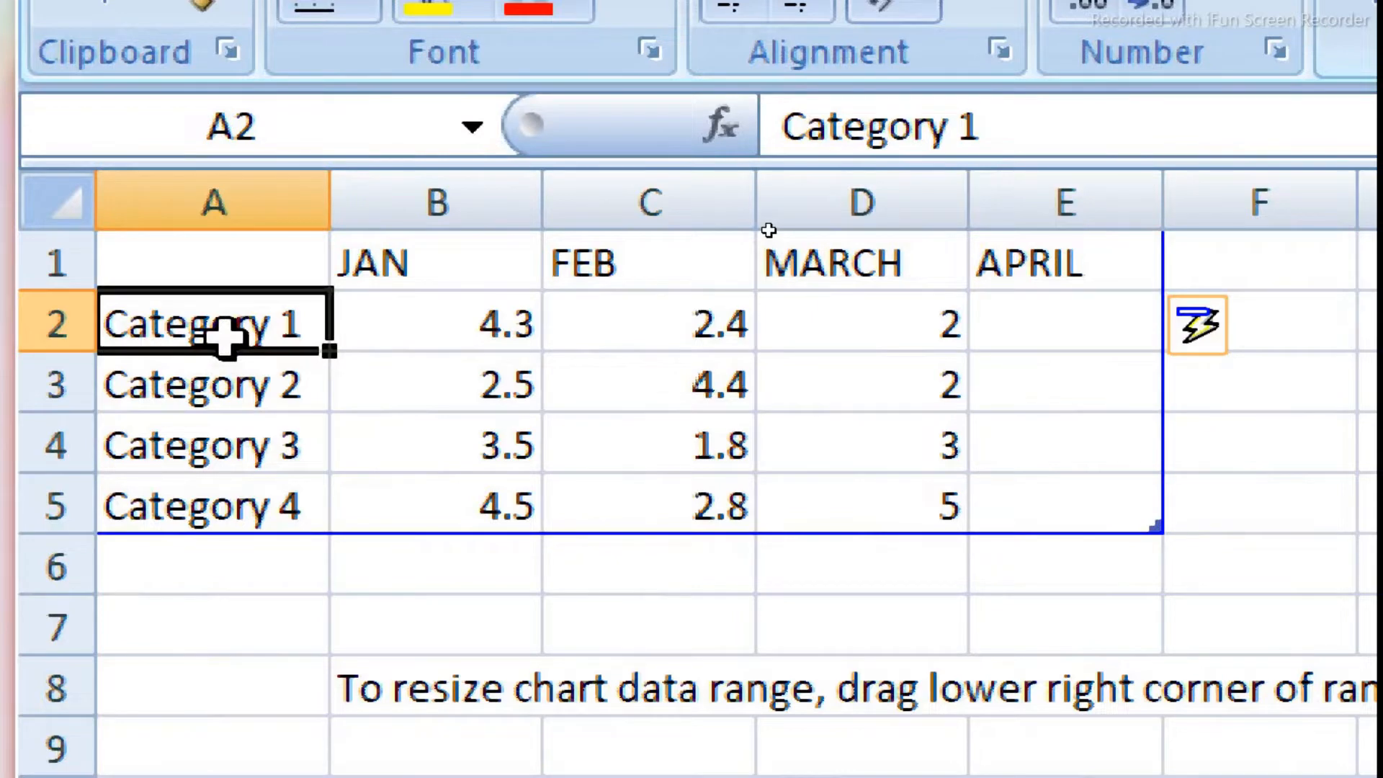
type("DCA")
key("Return")
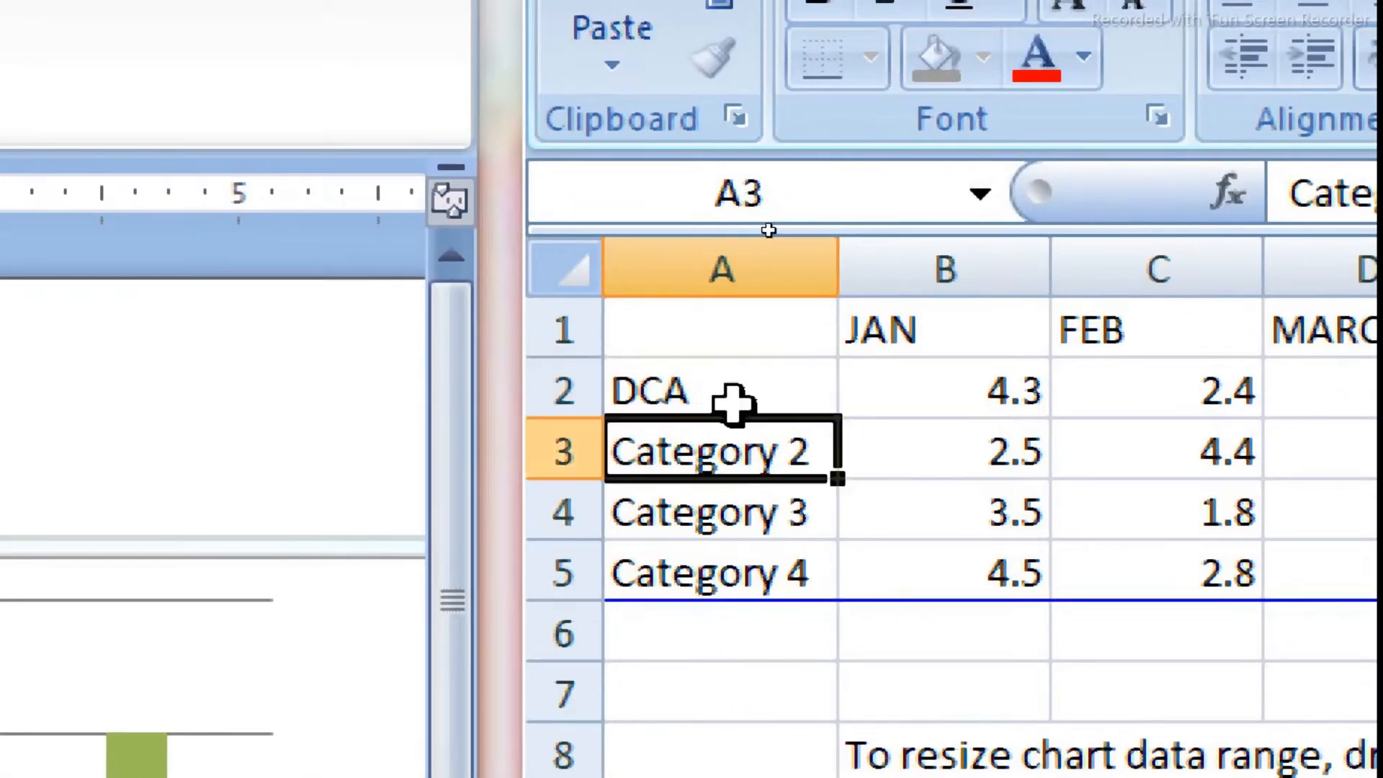
type("DT")
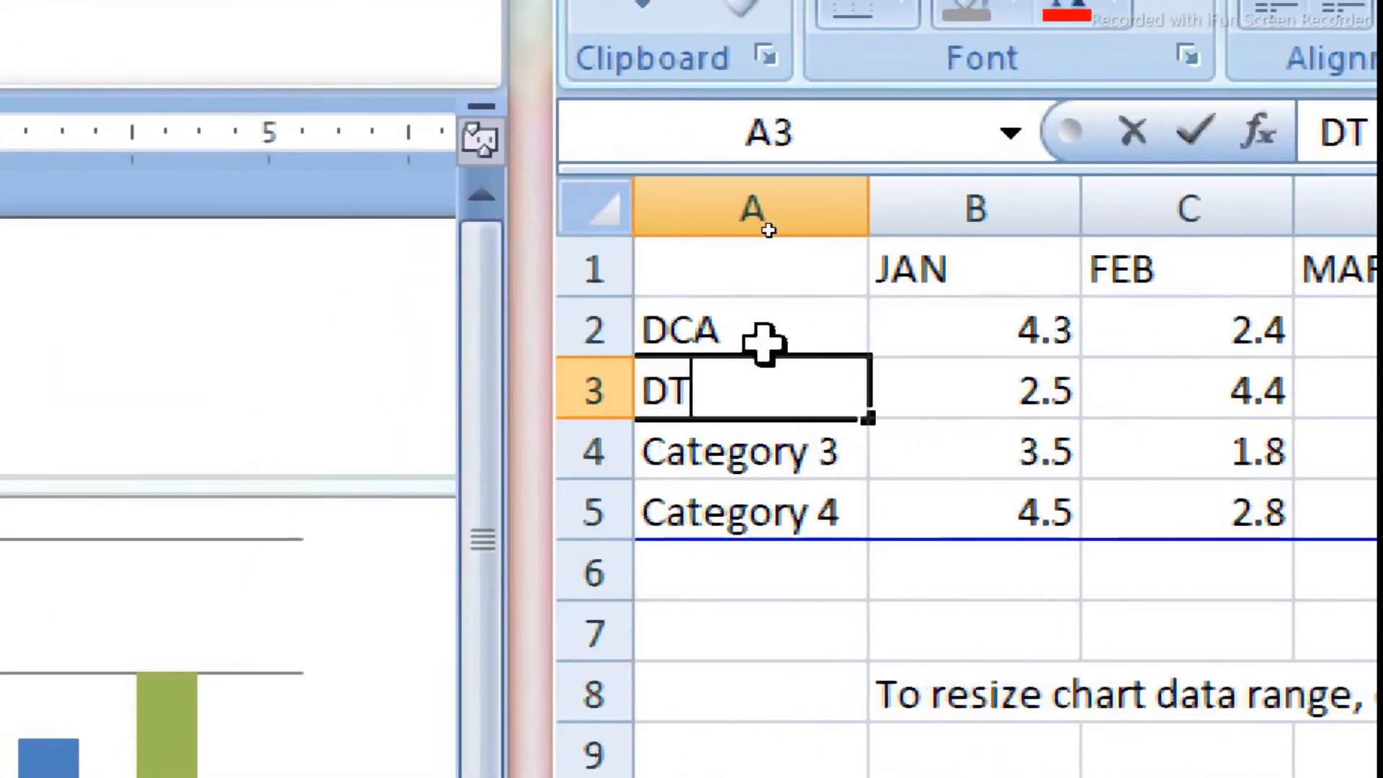
type("P")
key("Return")
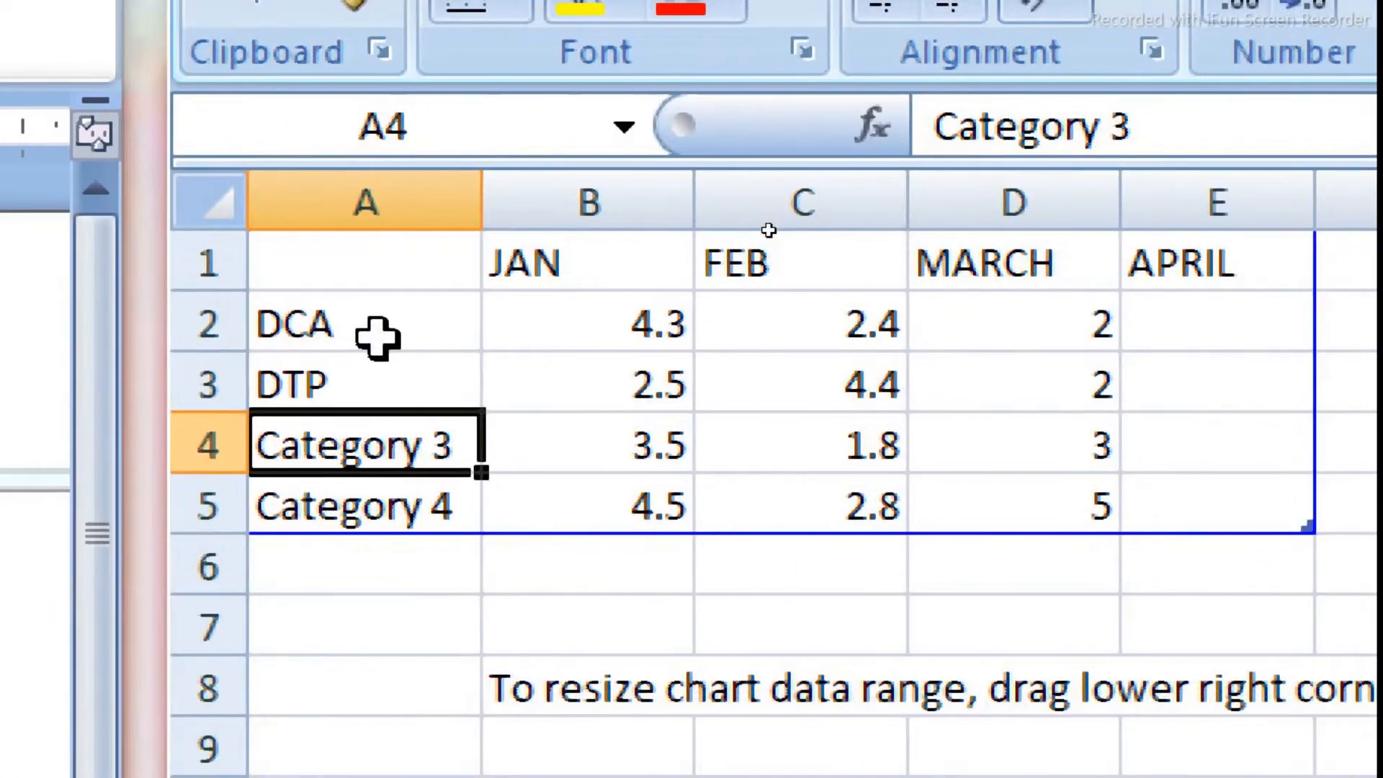
type("DFA")
key("Return")
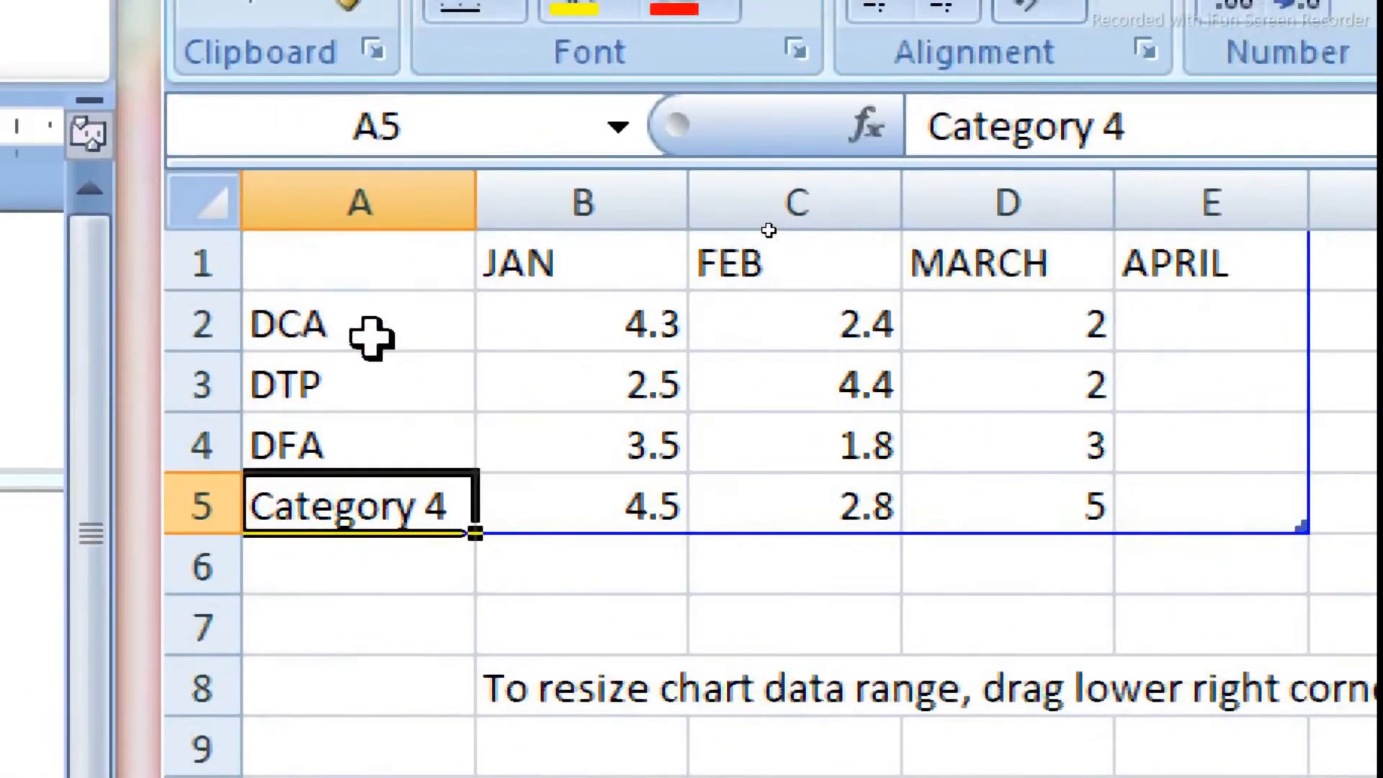
type("PGDCA")
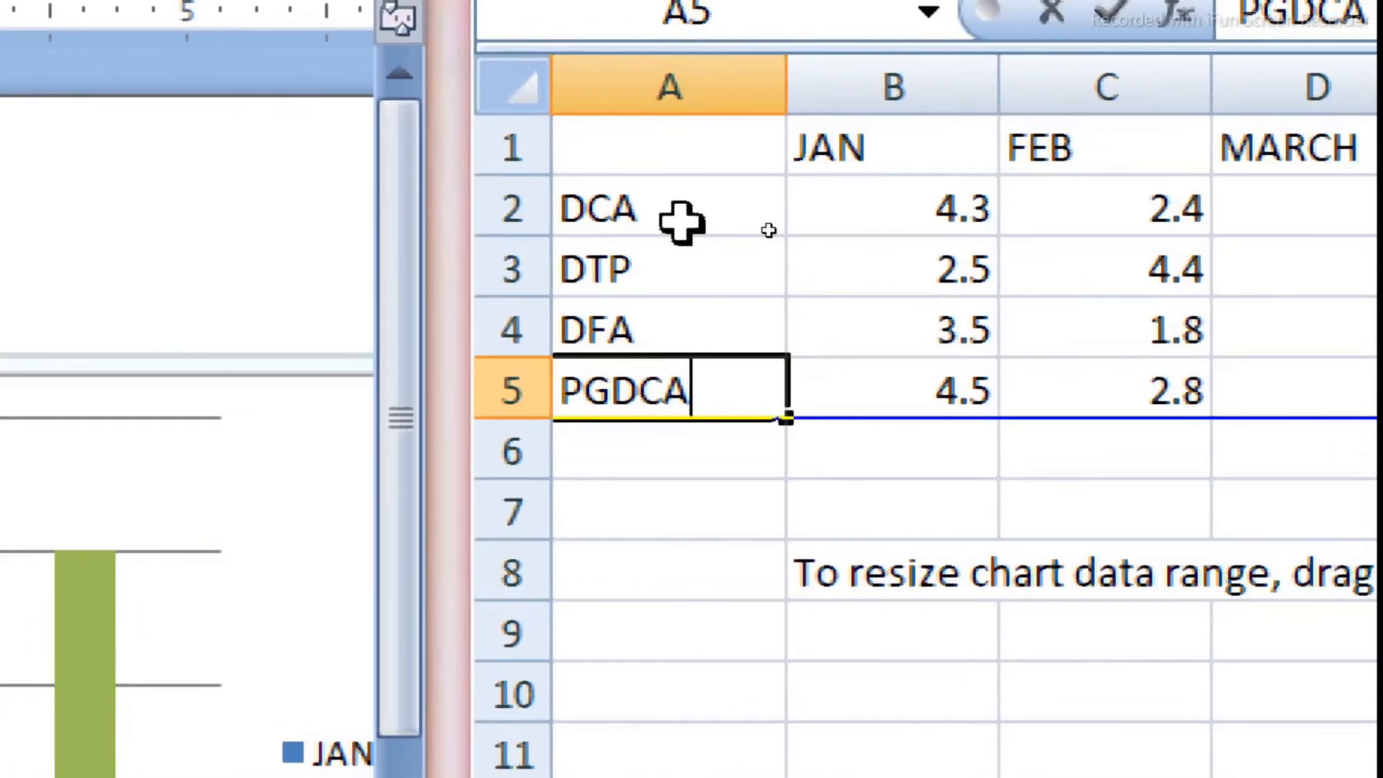
key("Return")
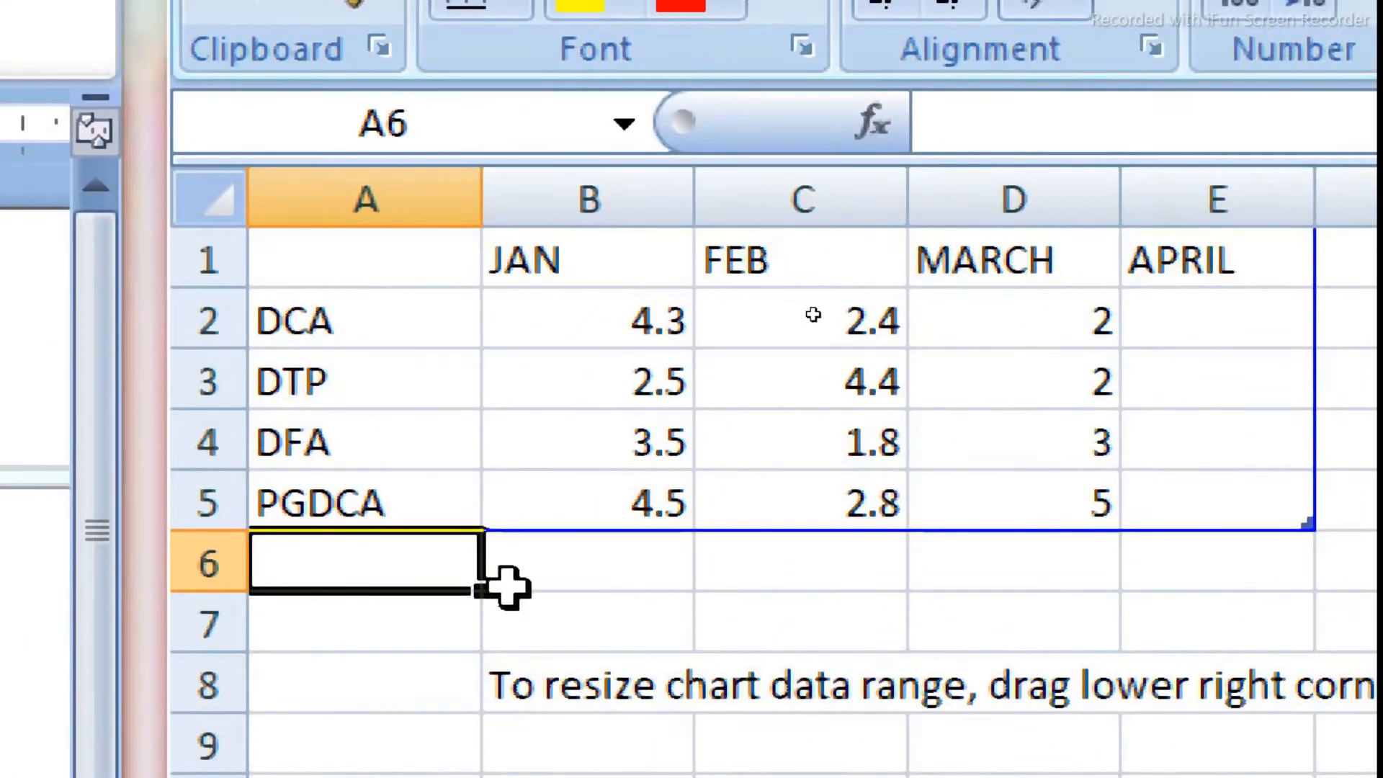
Step: Add a fifth category named HARDWARE in A6 of the chart data
left_click(886, 437)
left_click(361, 559)
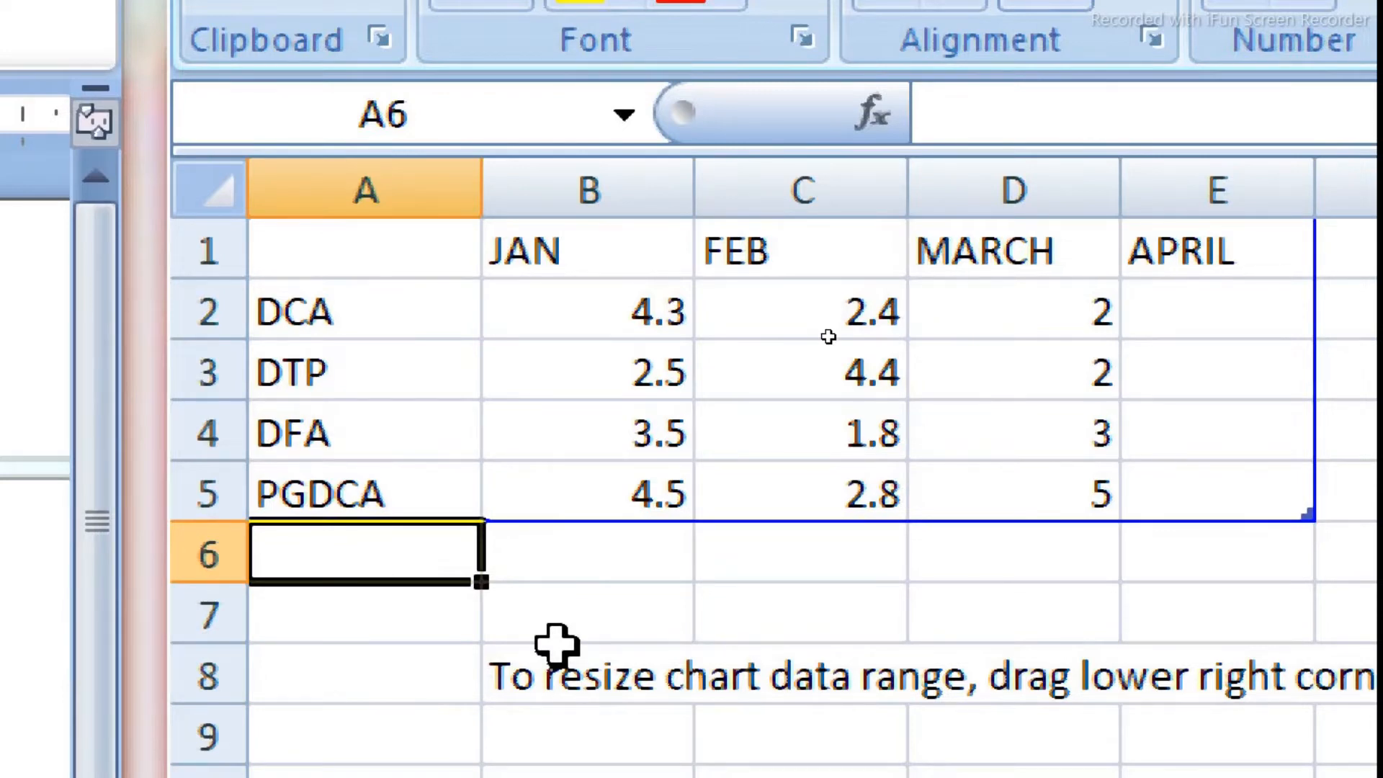
type("HARDW")
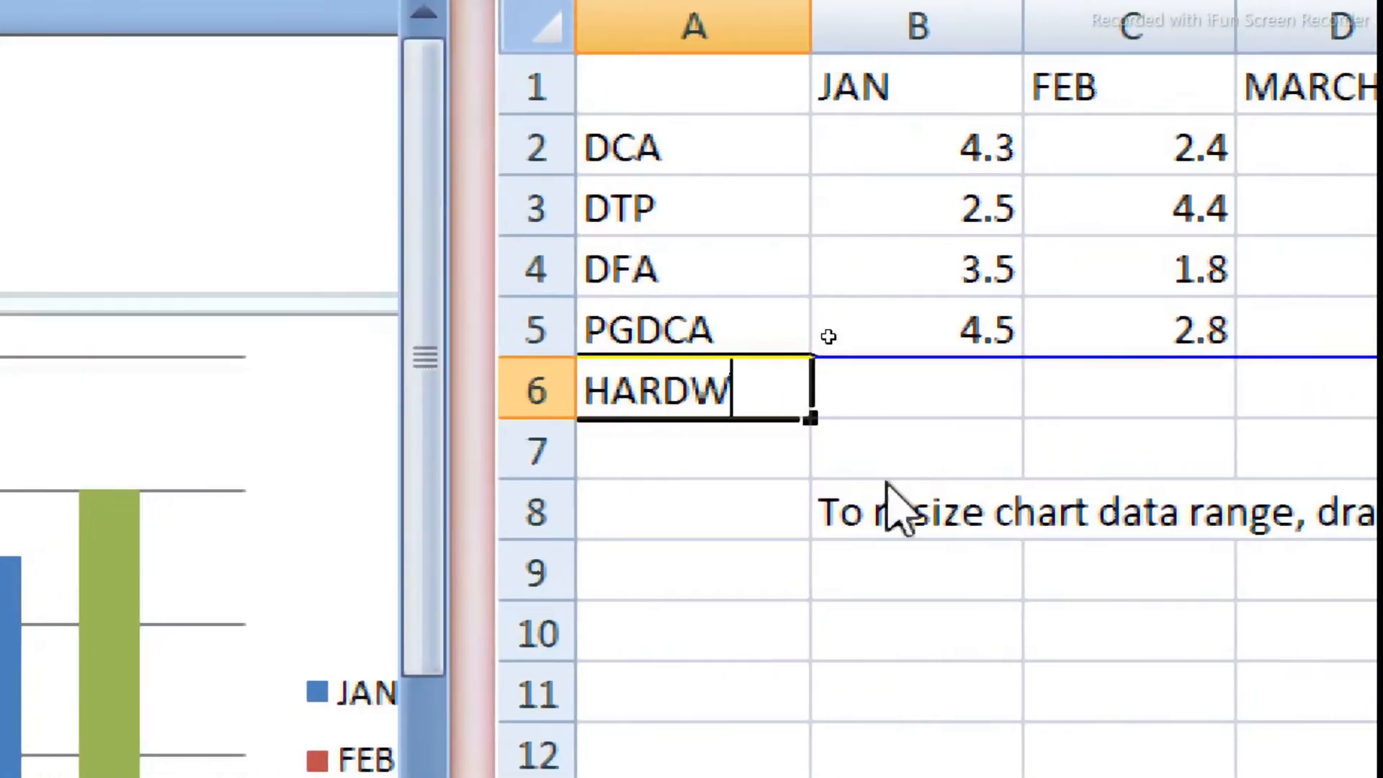
type("ARE")
key("Return")
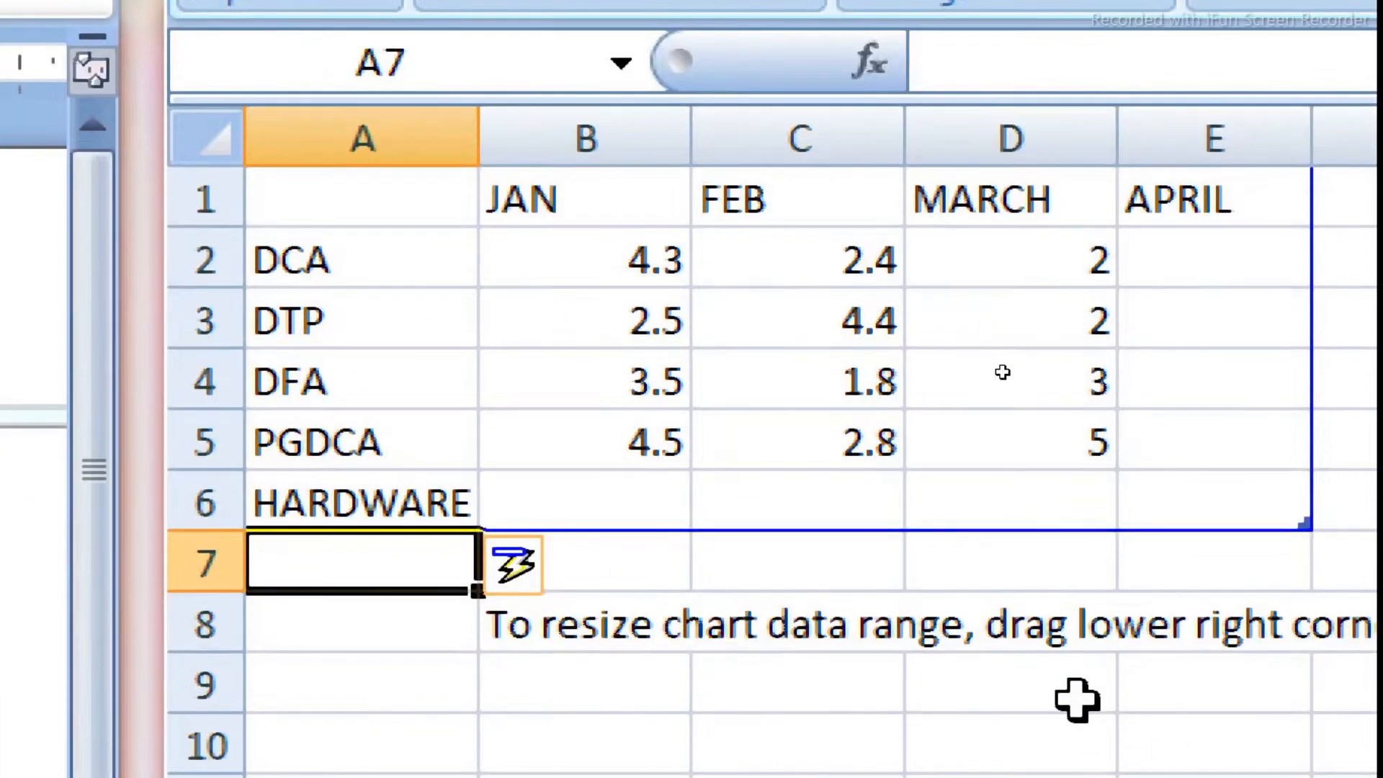
Step: Enter the DCA row values 5, 4, 5 and 4 for JAN through APRIL in B2:E2
left_click(664, 266)
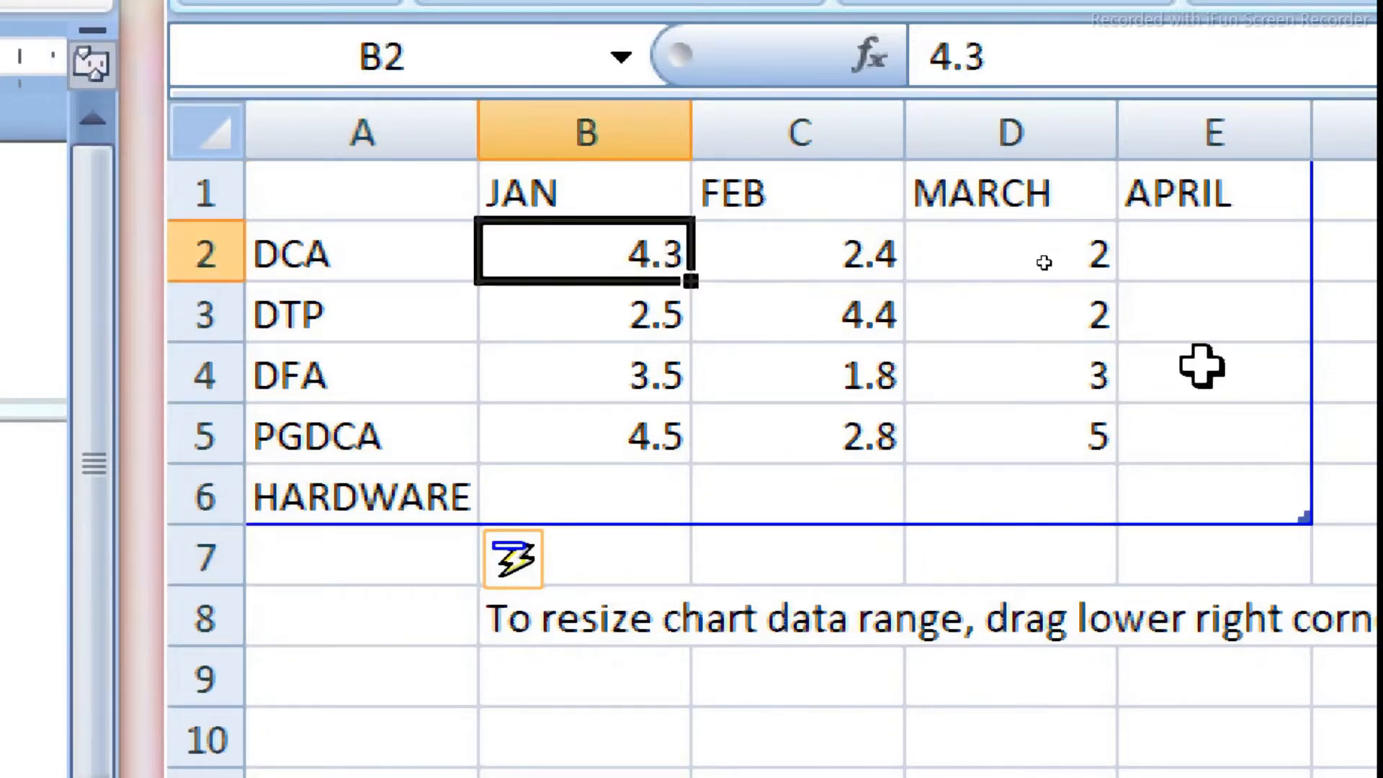
type("5")
key("Tab")
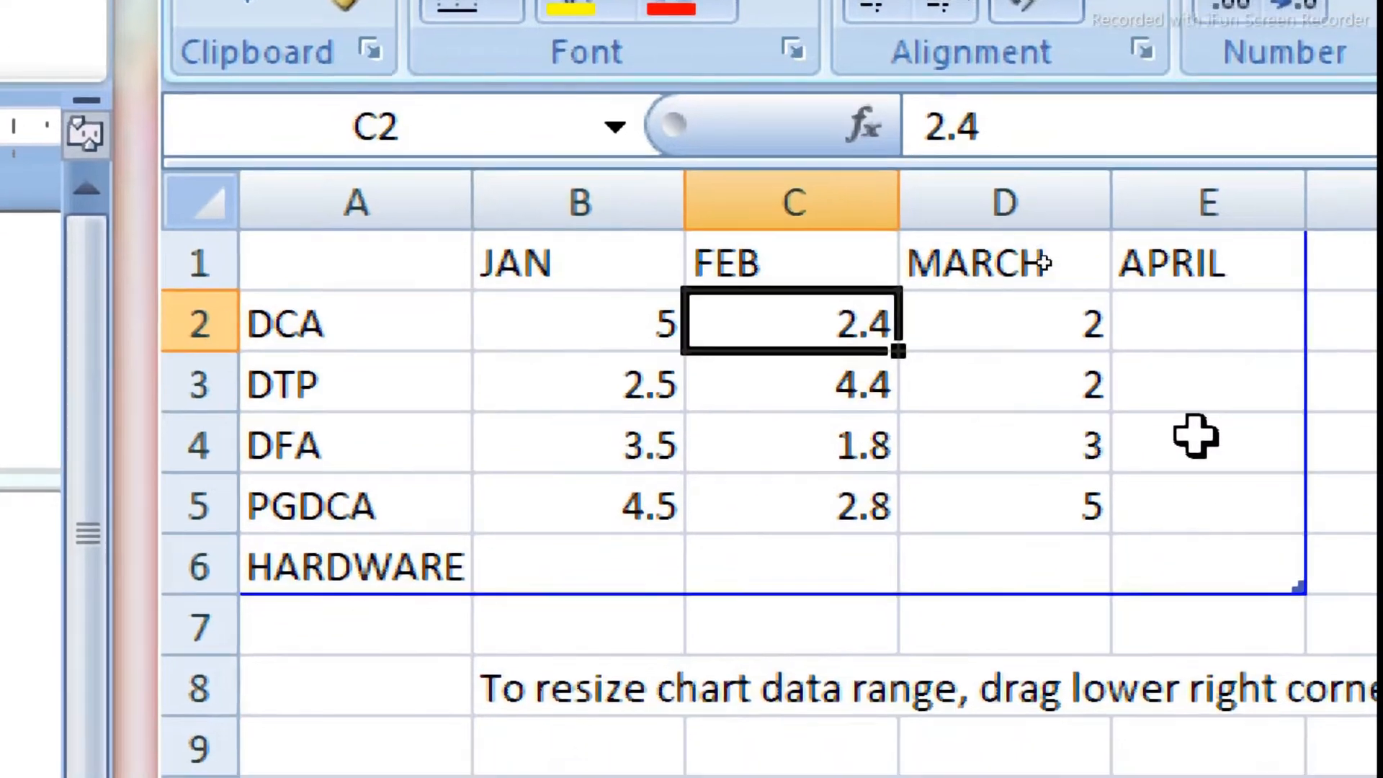
type("4")
key("Tab")
type("5")
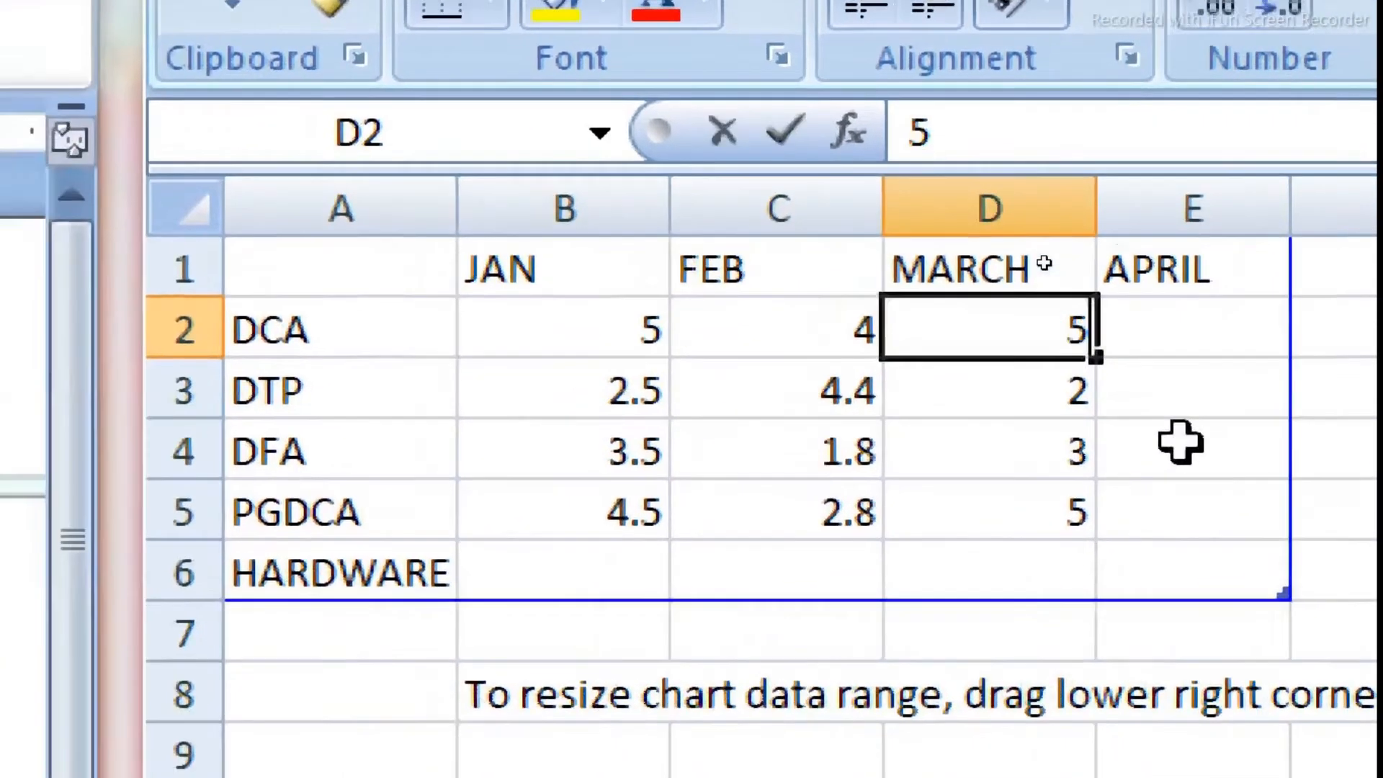
key("Tab")
type("4")
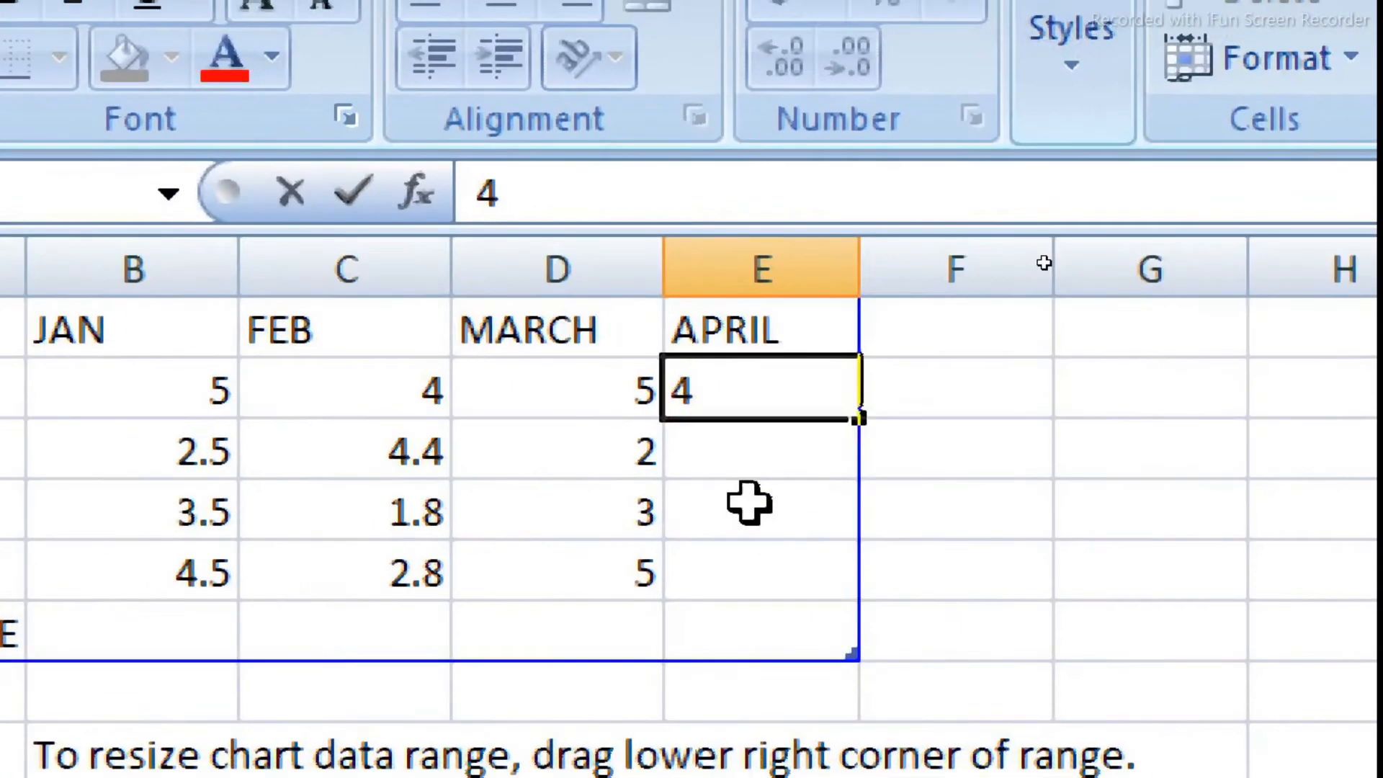
key("Return")
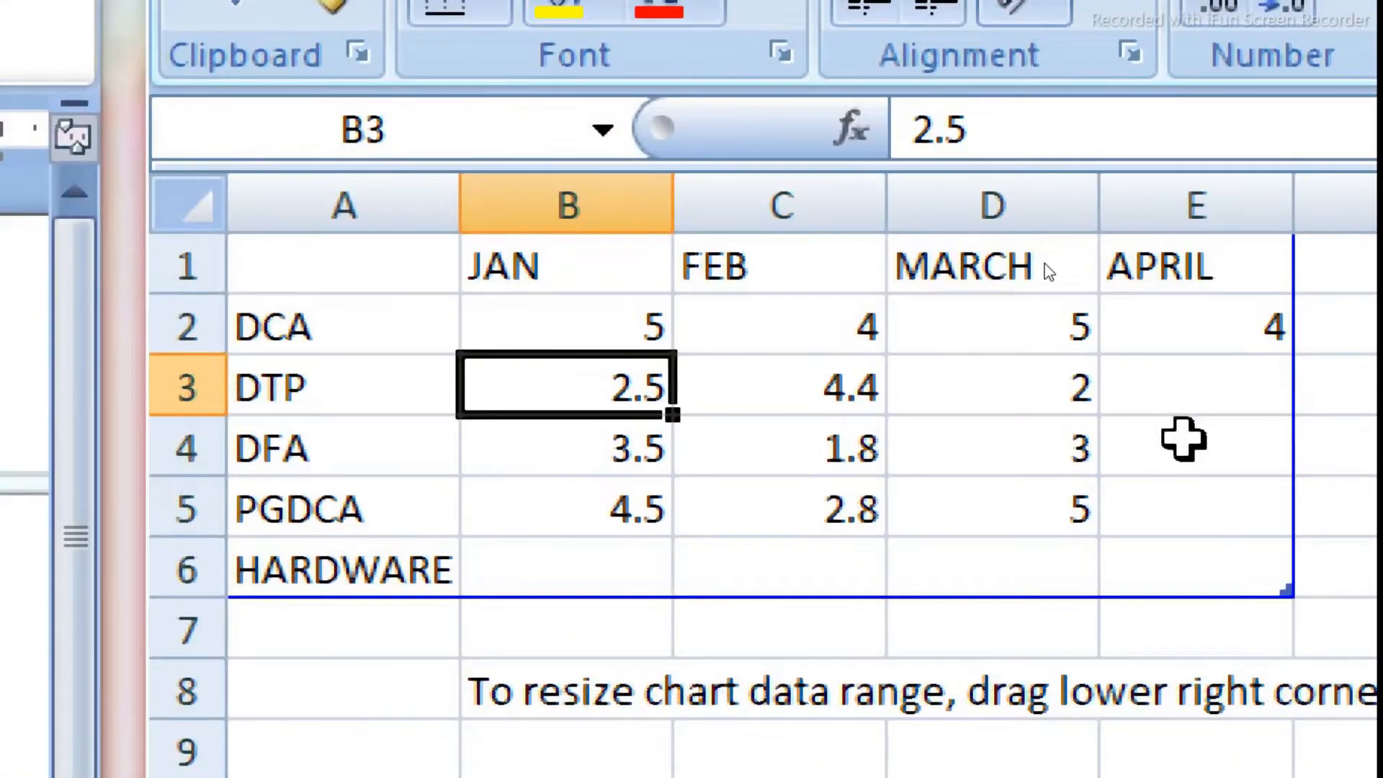
Step: Enter the DTP row values 4, 5, 7 and 8 for JAN through APRIL in B3:E3
type("4")
key("Tab")
type("5")
key("Tab")
type("7")
key("Tab")
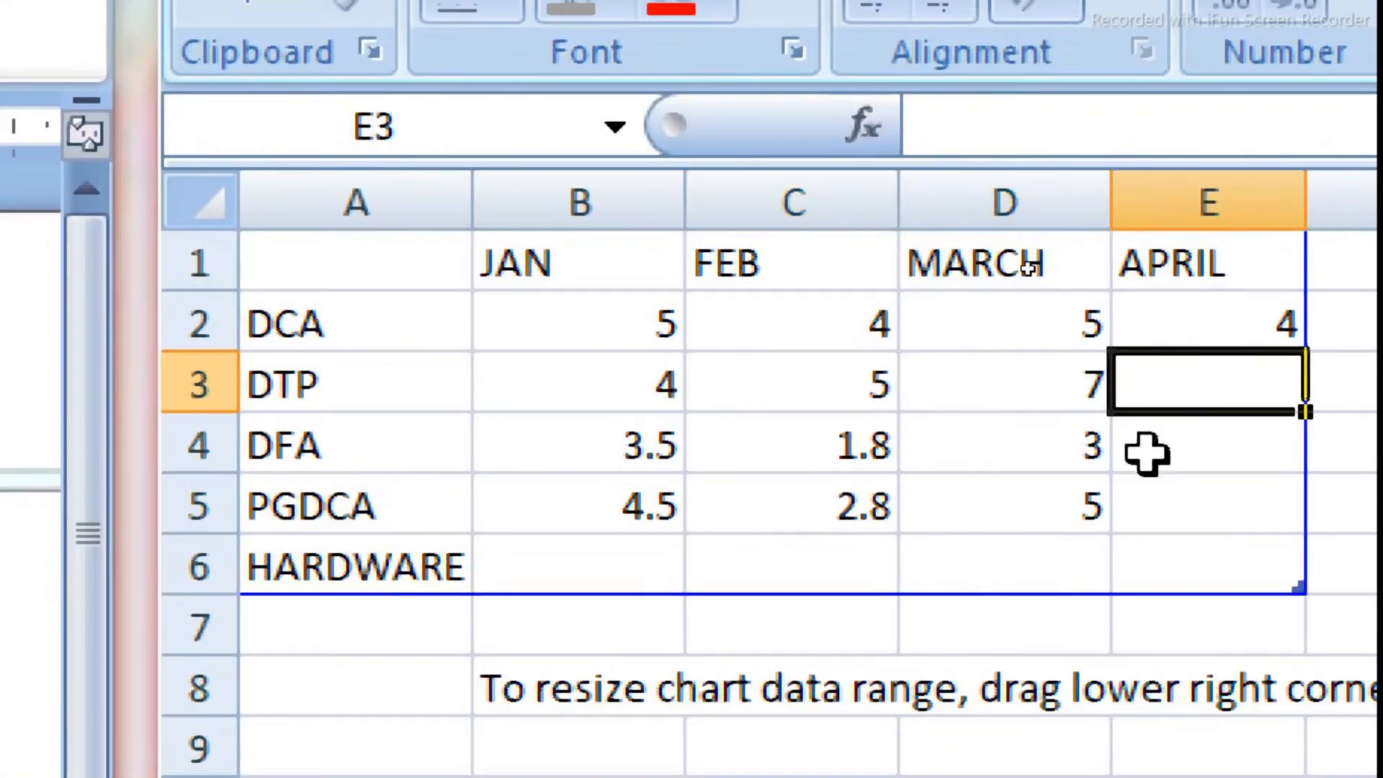
type("8")
key("Return")
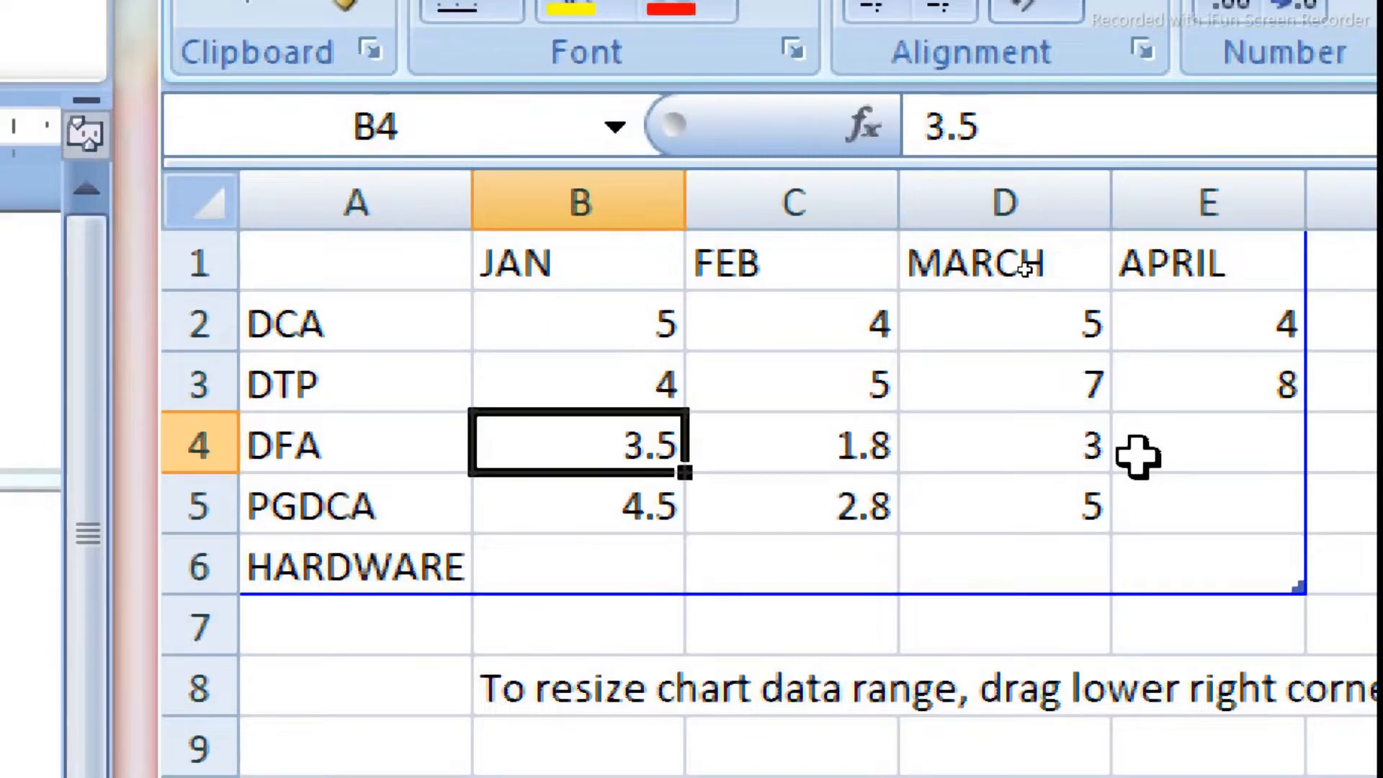
Step: Enter the DFA row values 8, 9, 6 and 7 for JAN through APRIL in B4:E4
type("8")
key("Tab")
type("9")
key("Tab")
type("6")
key("Tab")
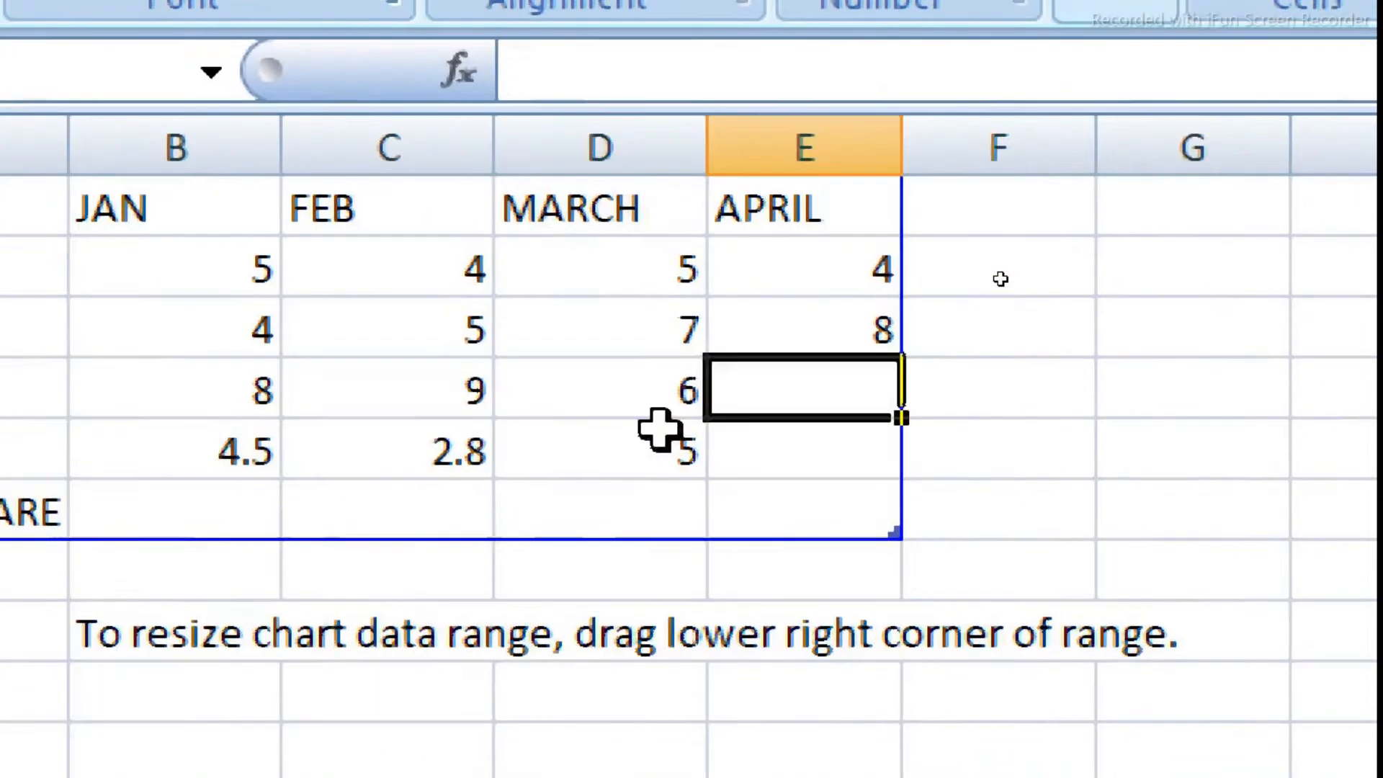
type("7")
key("Return")
key("Tab")
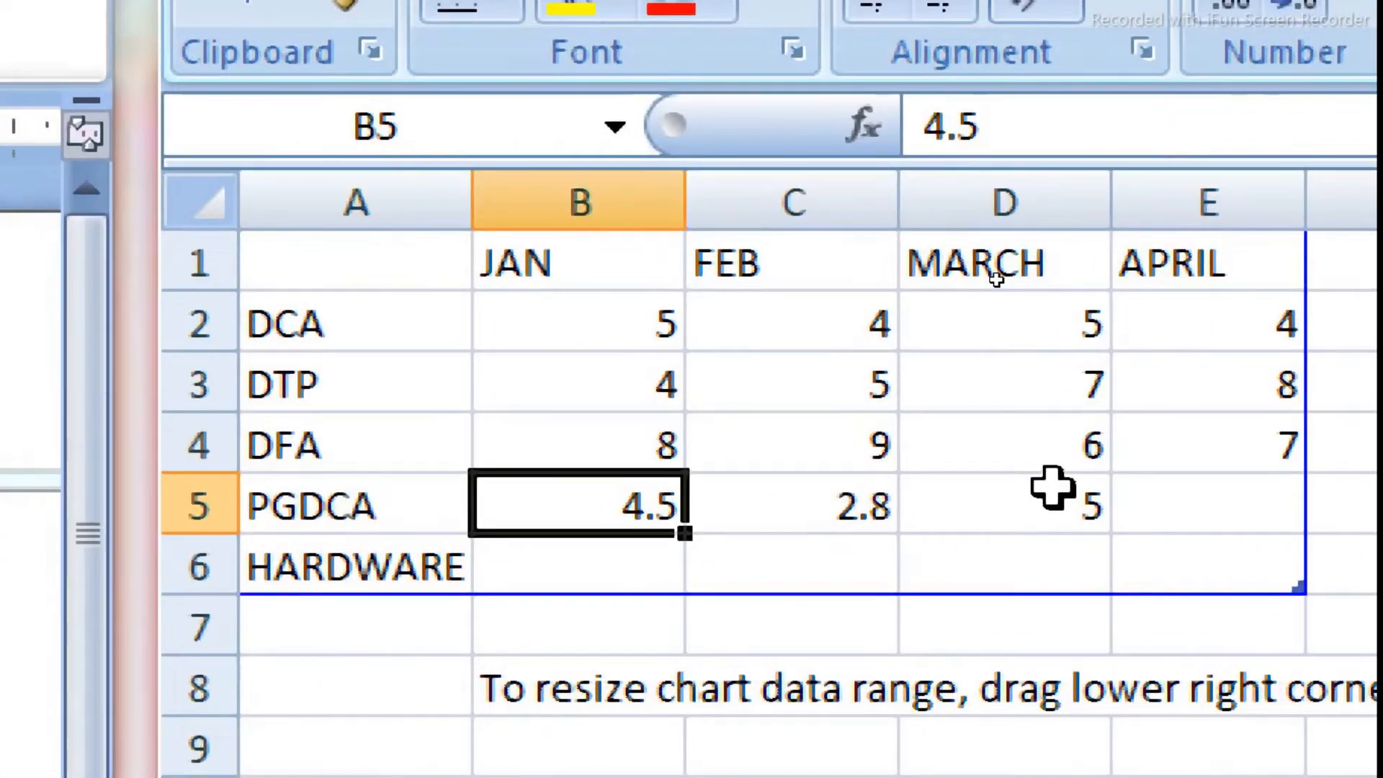
Step: Enter the PGDCA row values 4, 5, 8 and 9 for JAN through APRIL in B5:E5
type("4")
key("Tab")
type("5")
key("Tab")
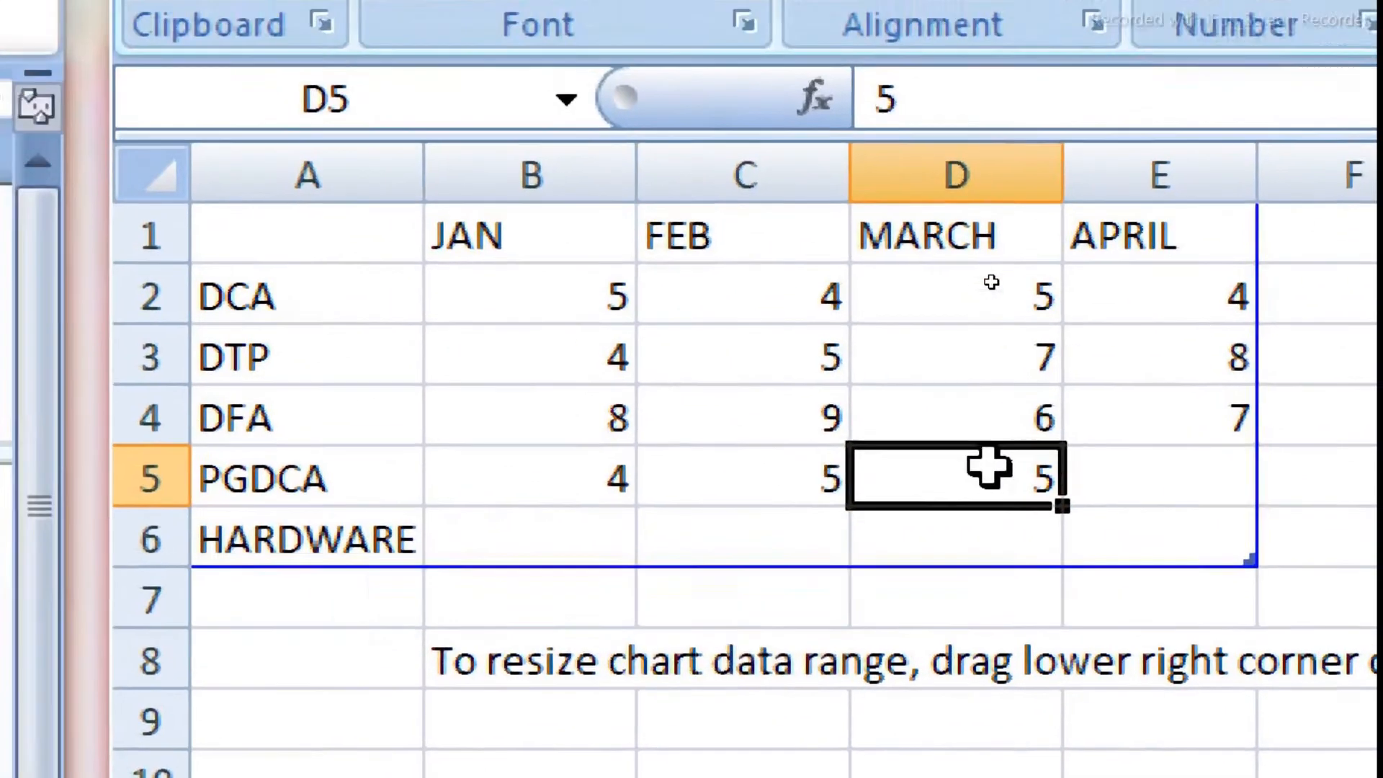
type("8")
key("Tab")
type("9")
key("Return")
key("Tab")
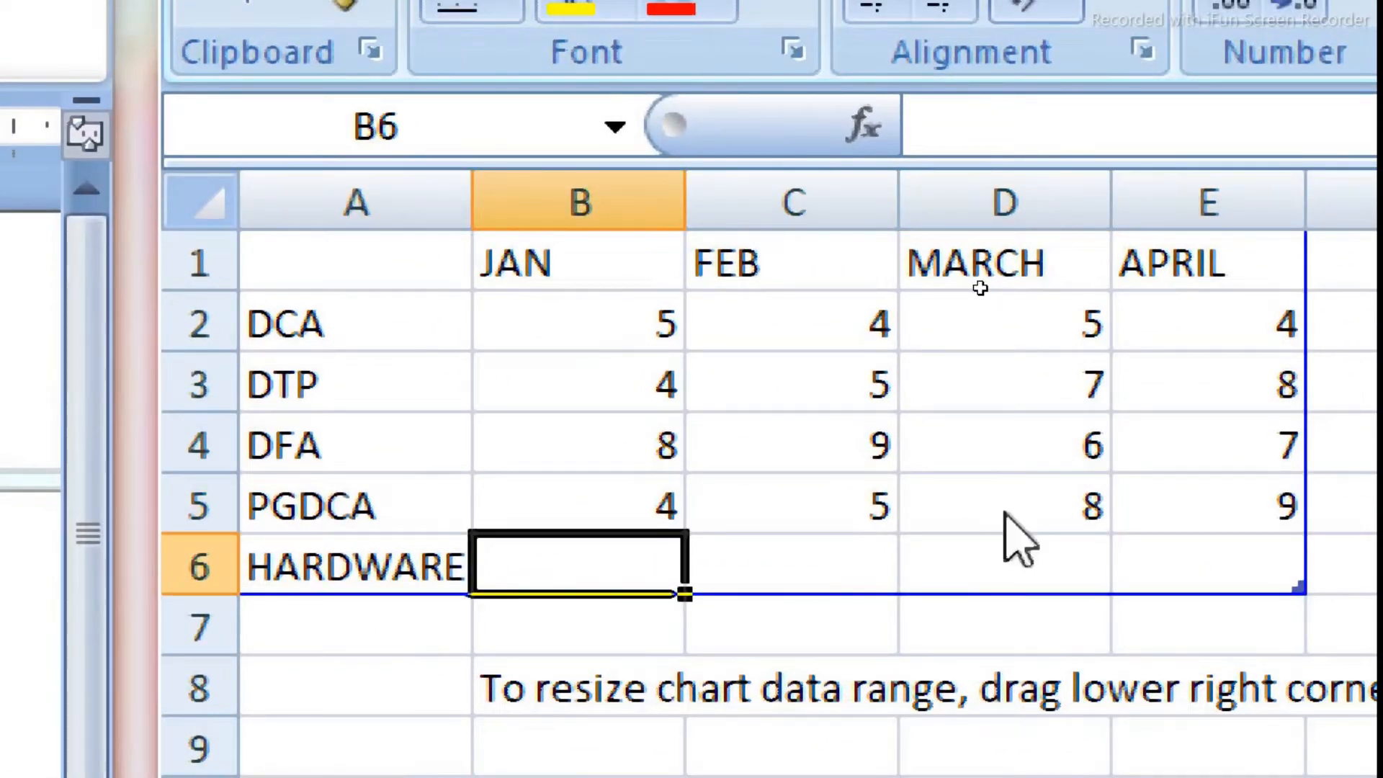
Step: Enter the HARDWARE row values 7, 5, 8 and 6 for JAN through APRIL in B6:E6
type("7")
key("Tab")
type("5")
key("Tab")
type("8")
key("Tab")
type("6")
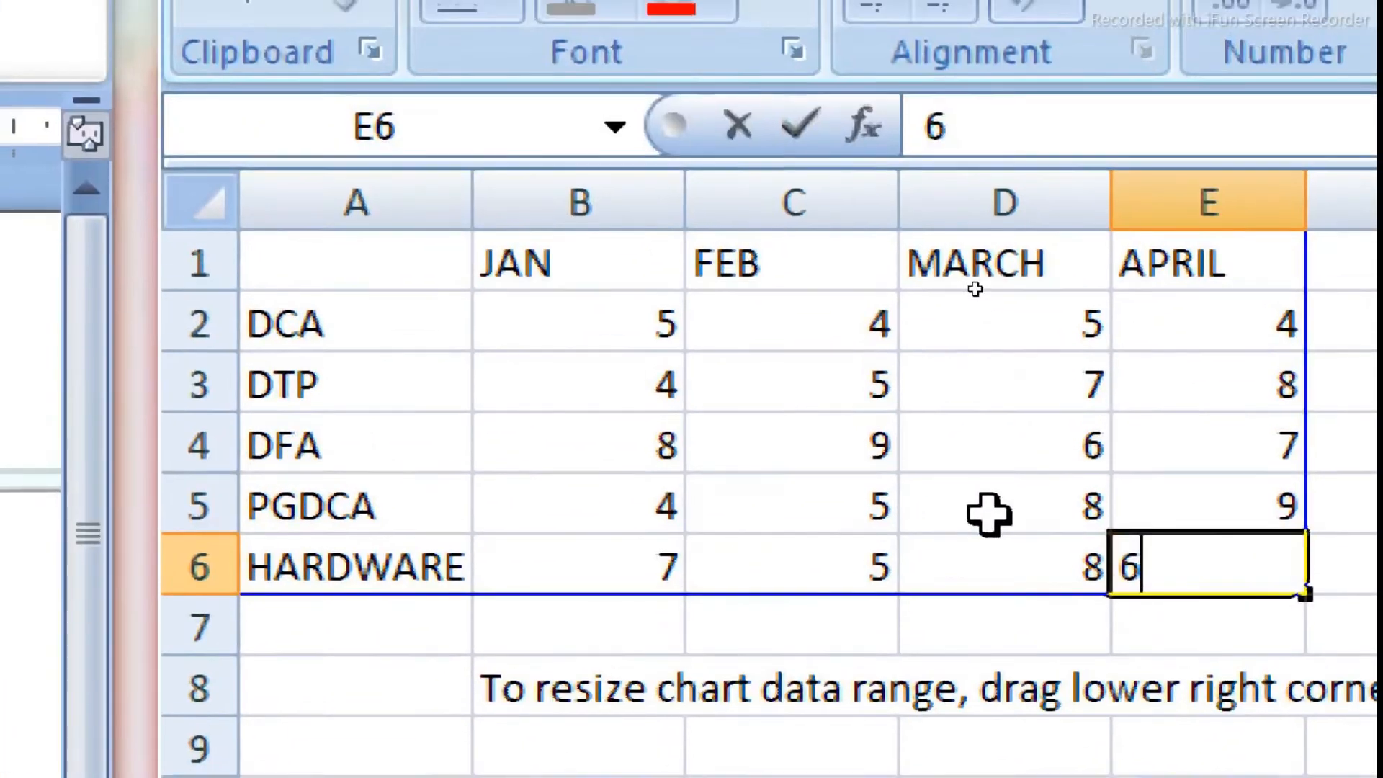
key("Return")
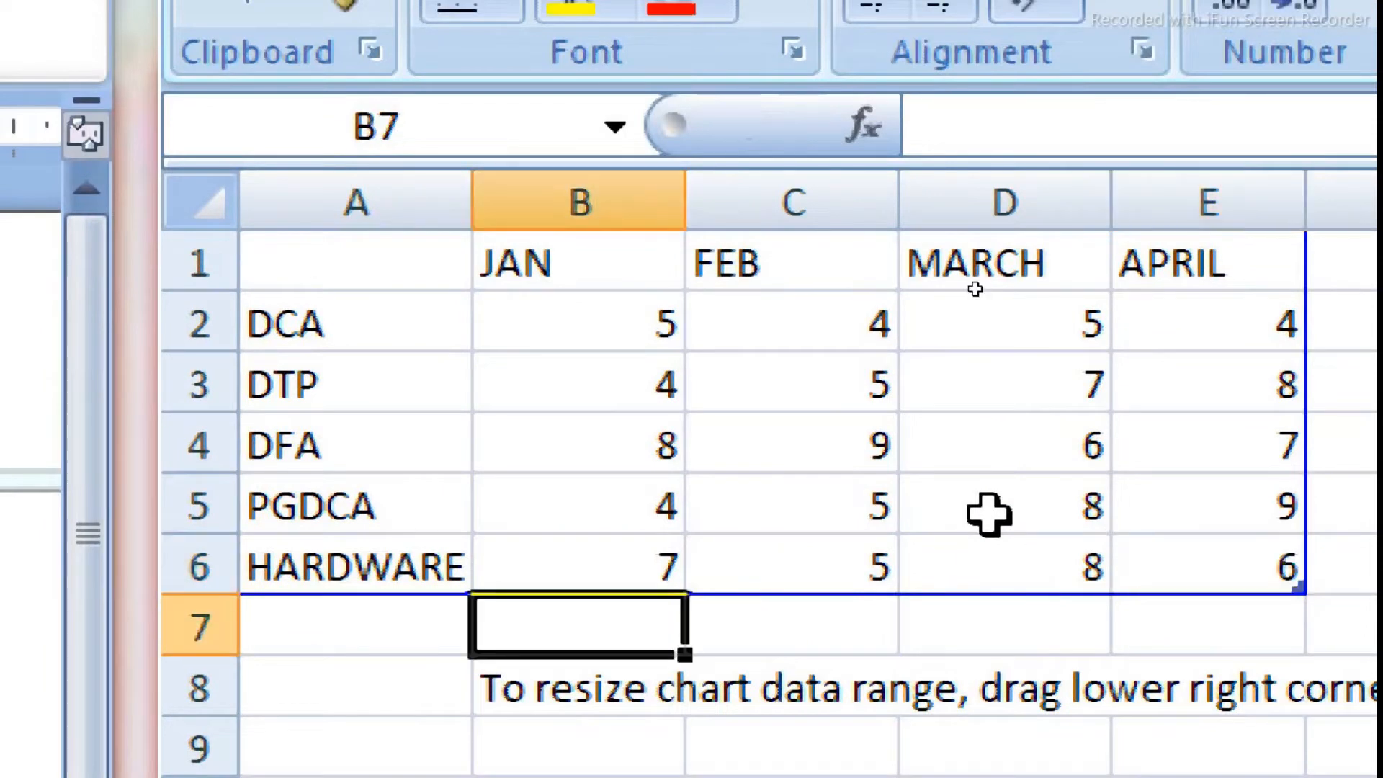
Step: Set the HARDWARE value for FEB in C6 to 0 and close the chart's data sheet
left_click(868, 574)
type("0")
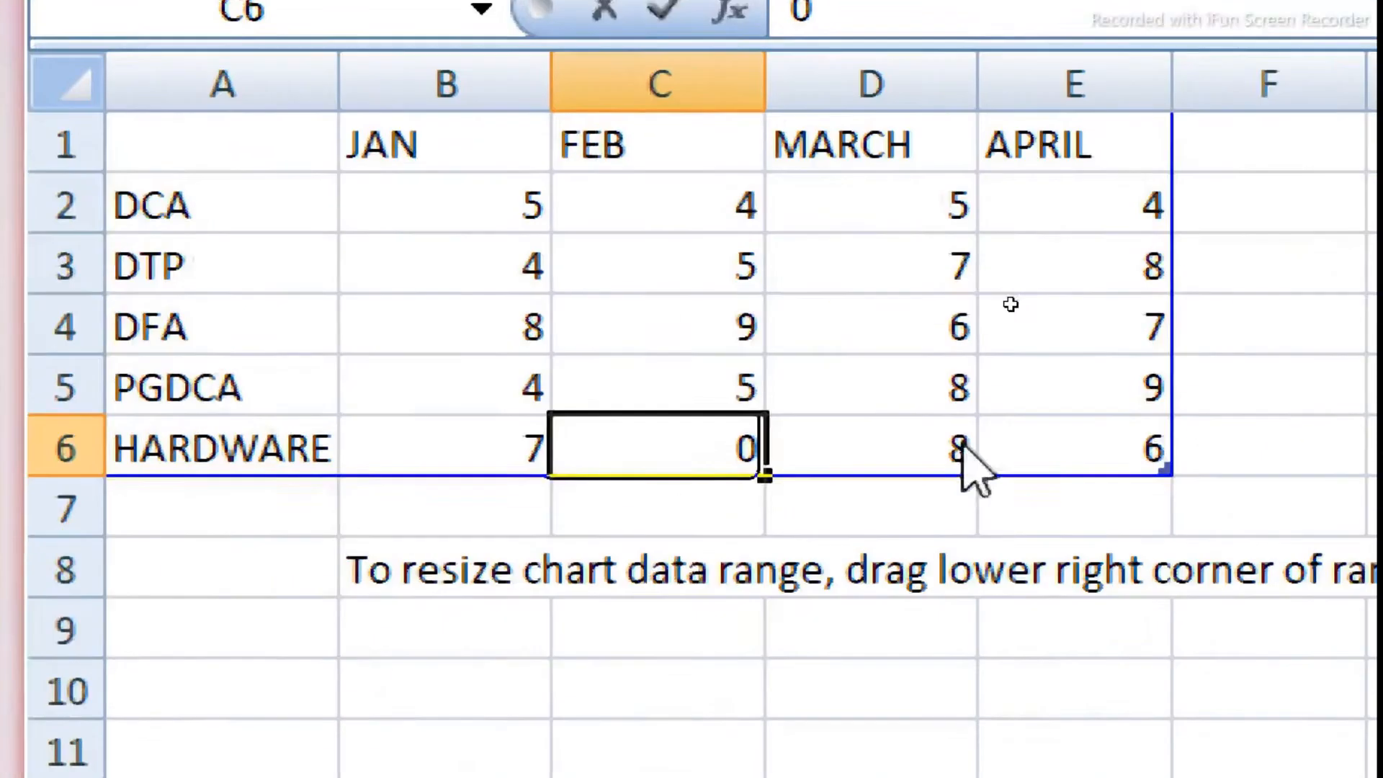
key("Return")
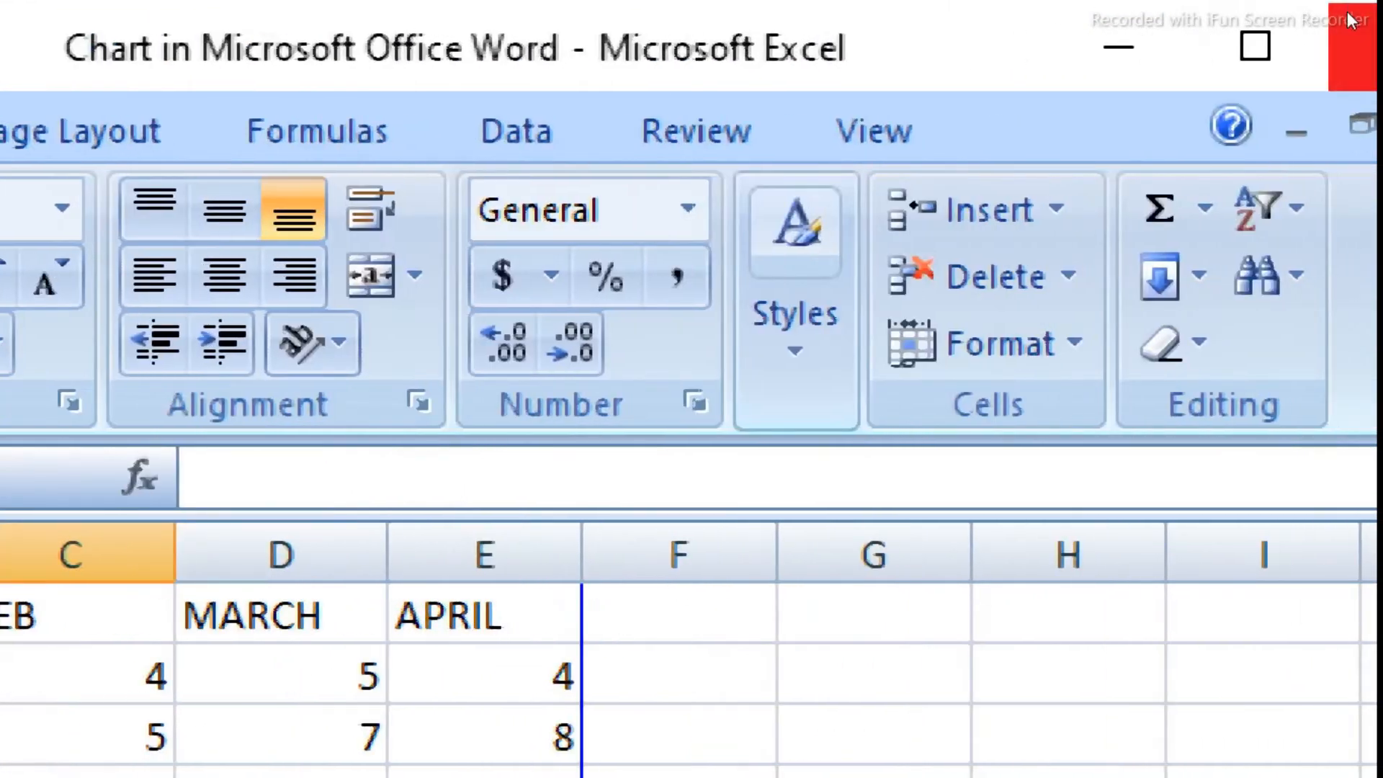
left_click(1343, 15)
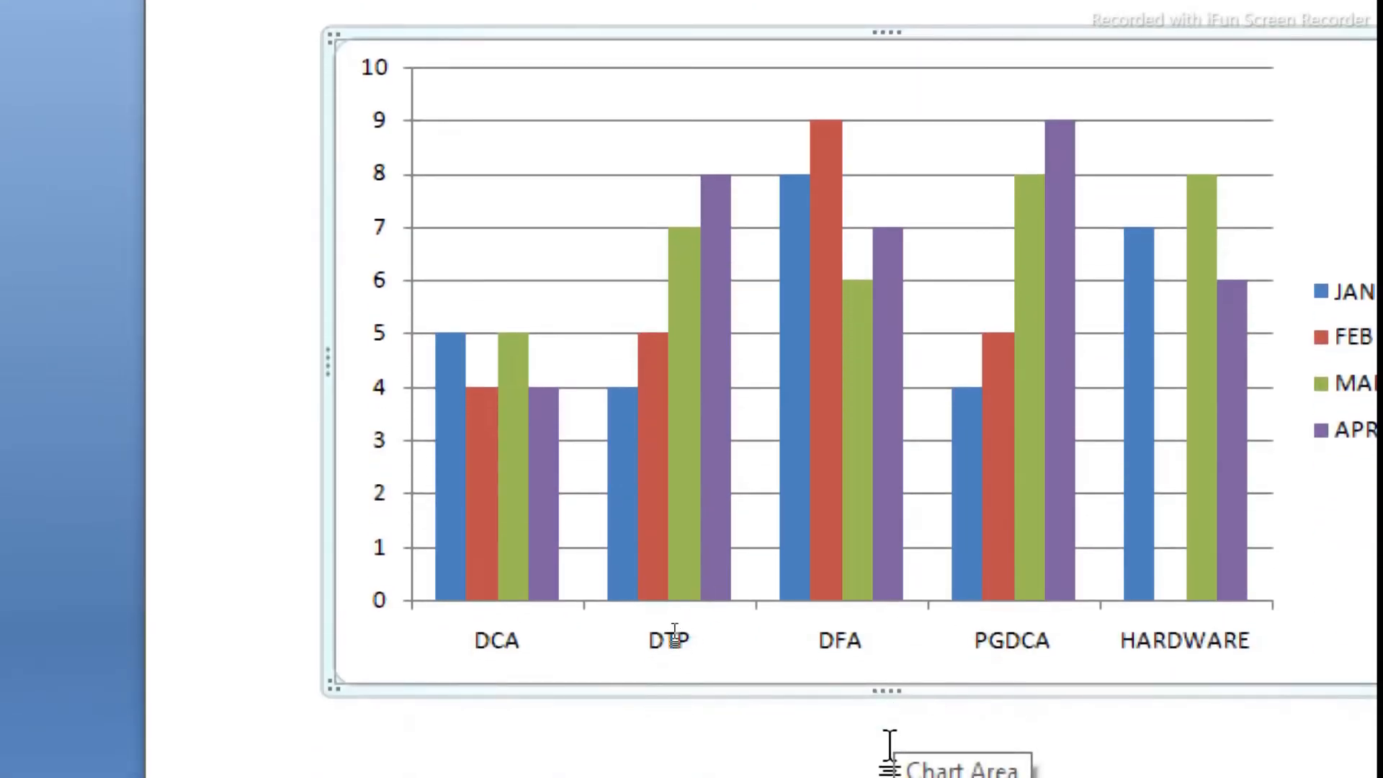
Step: Try changing only the APRIL series to the Stacked line with Markers chart type, and undo the change
scroll(890, 744, "down", 2)
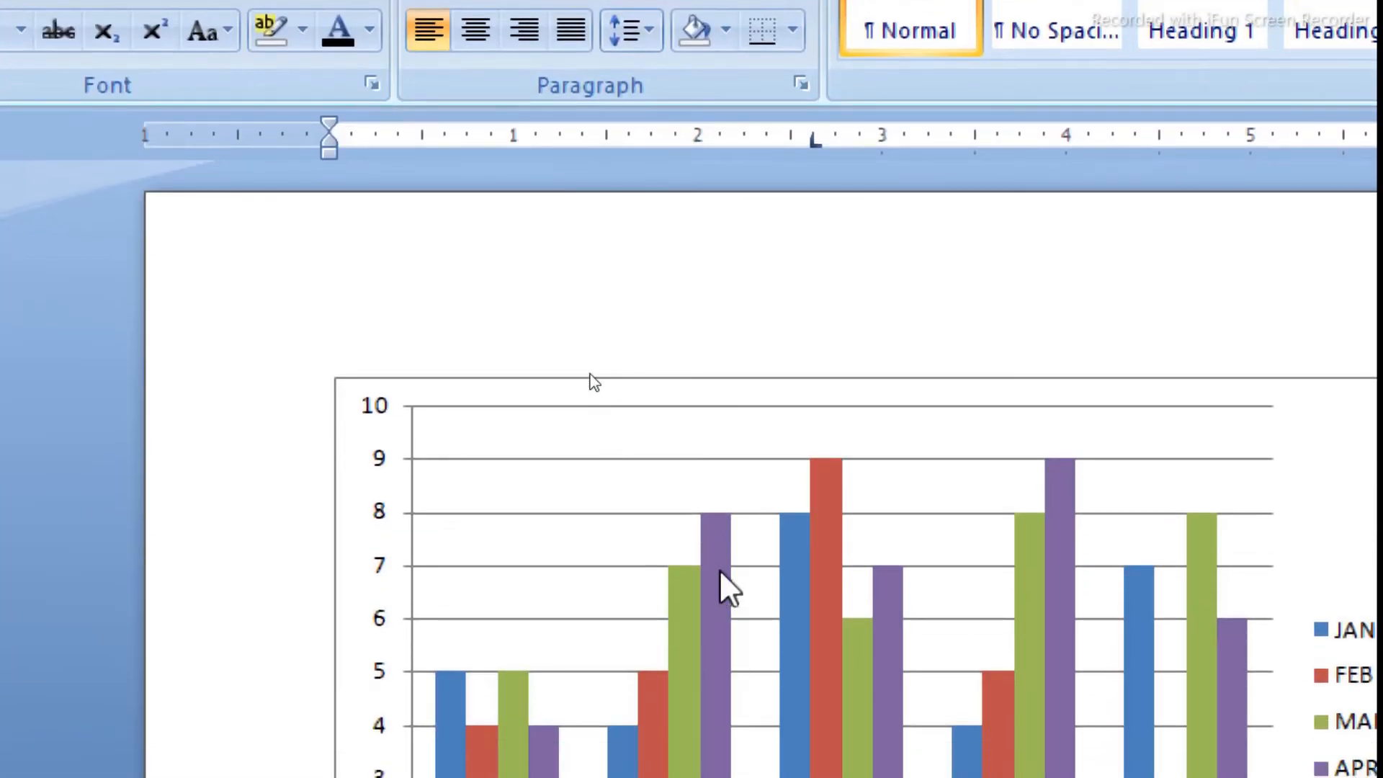
left_click(719, 569)
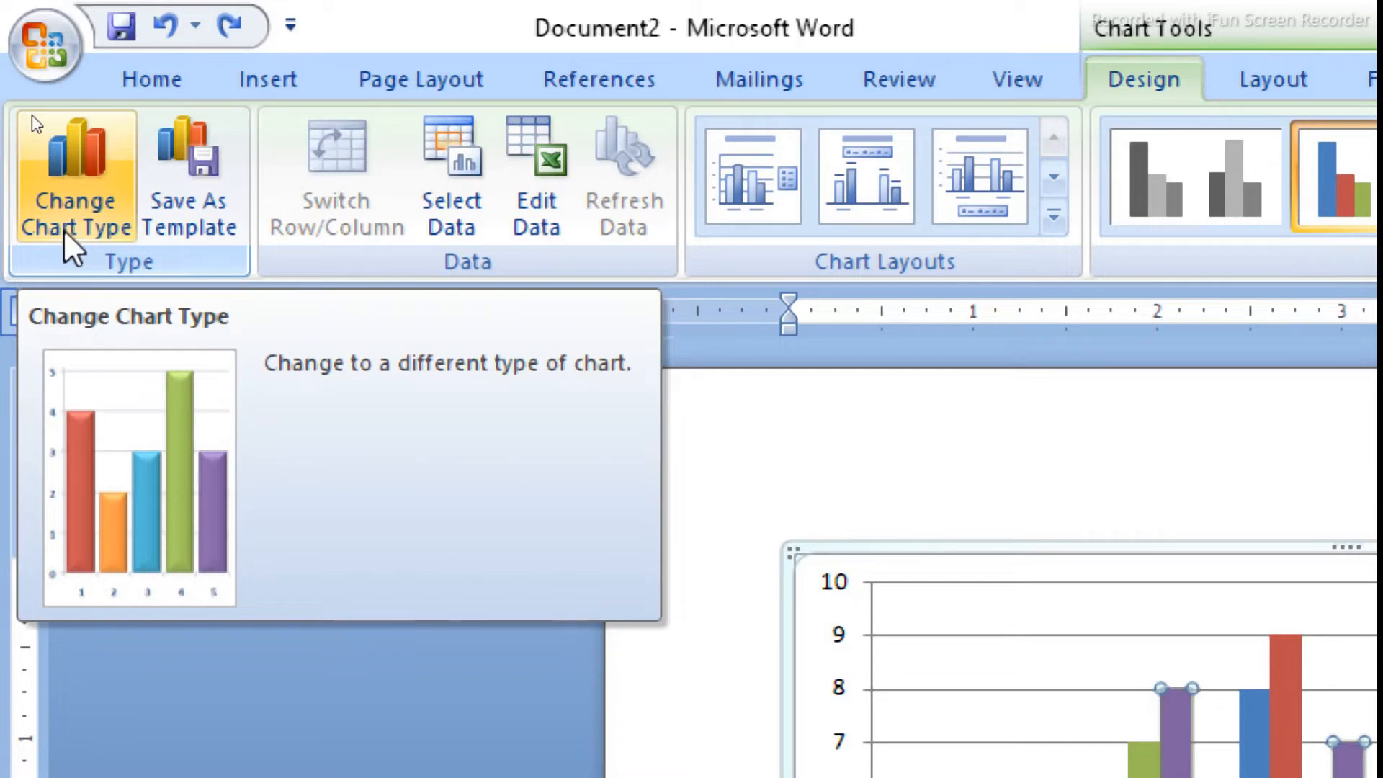
left_click(74, 222)
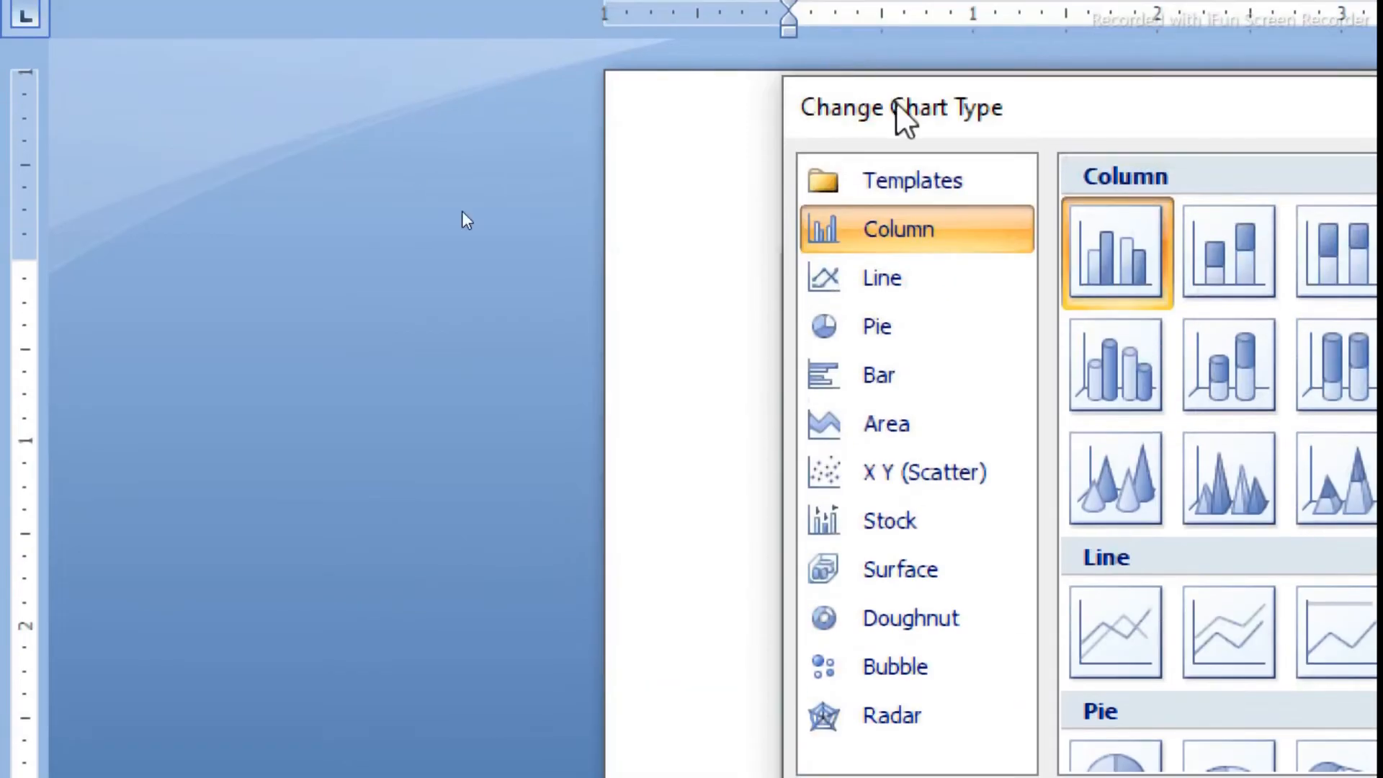
left_click(843, 285)
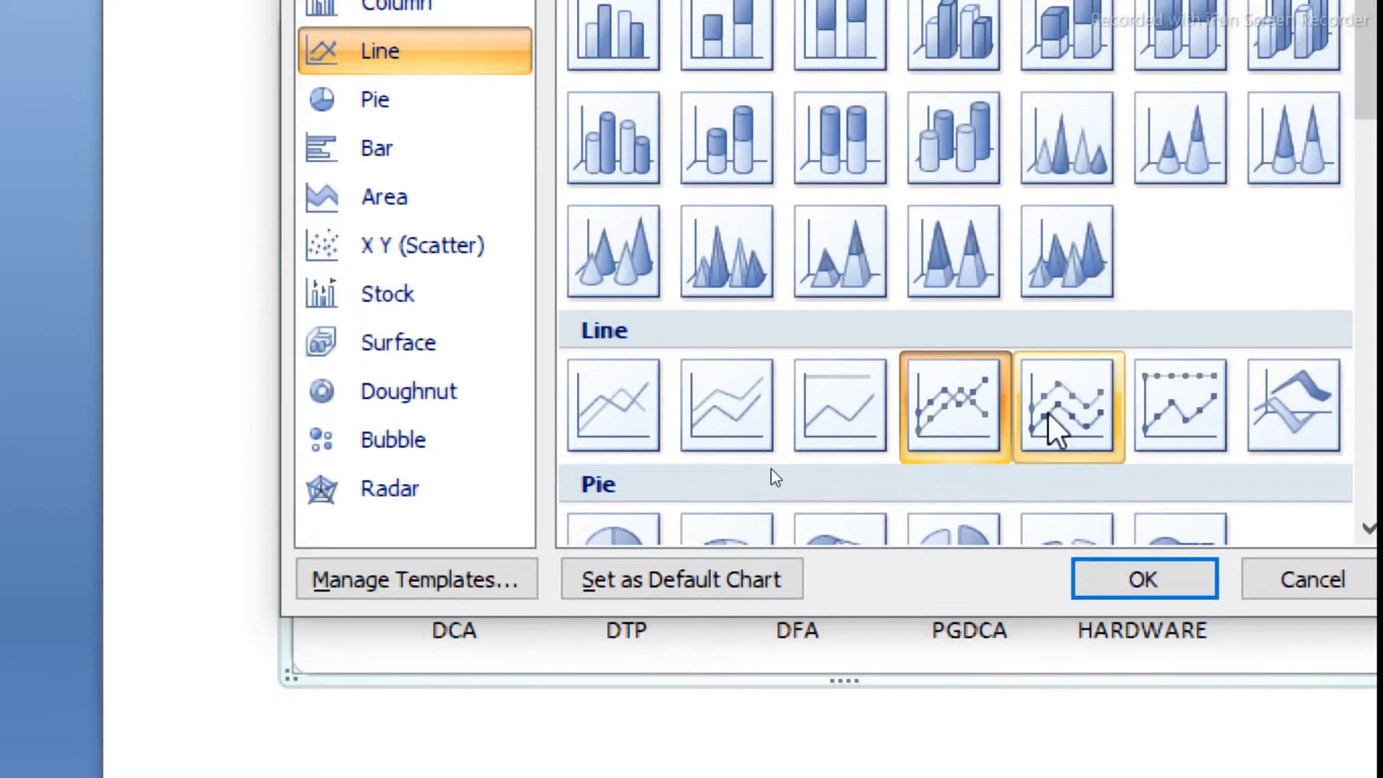
left_click(837, 409)
left_click(1103, 432)
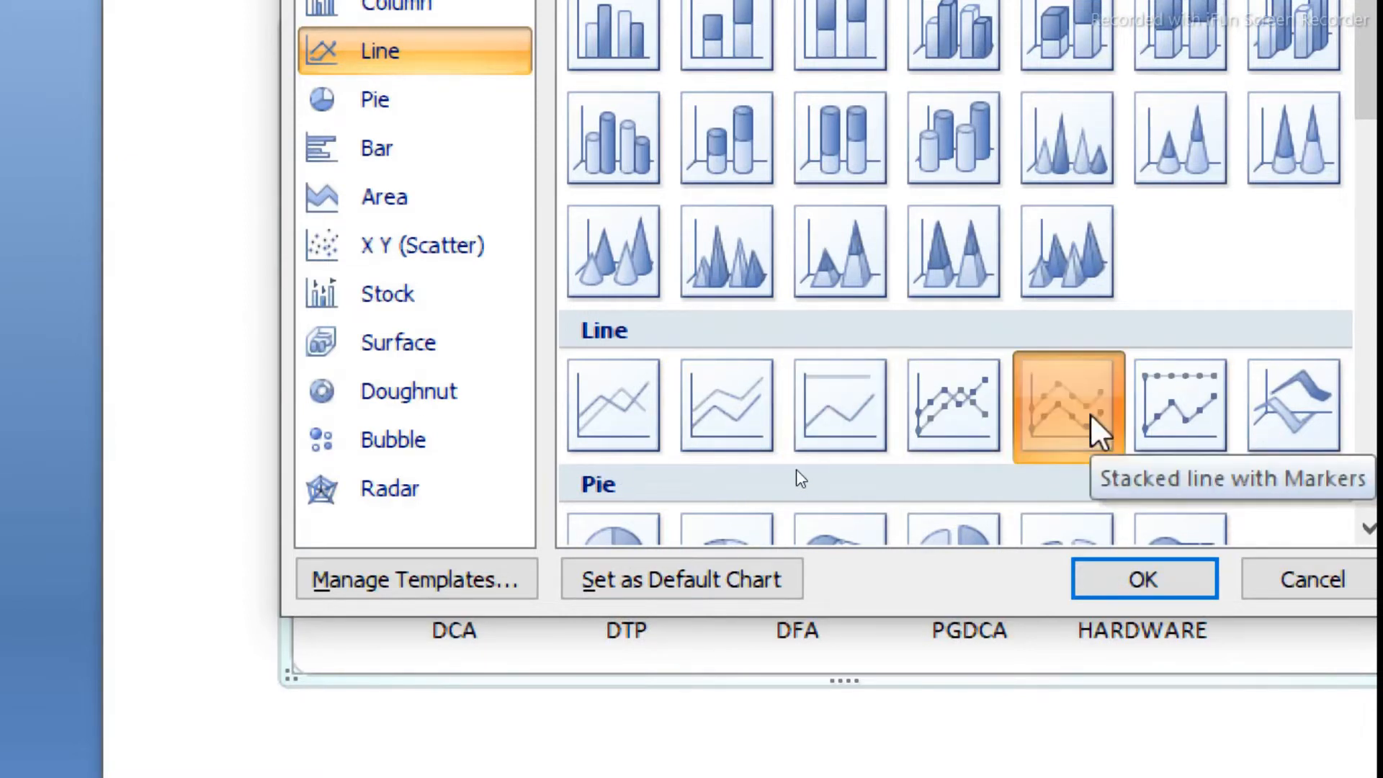
left_click(1147, 578)
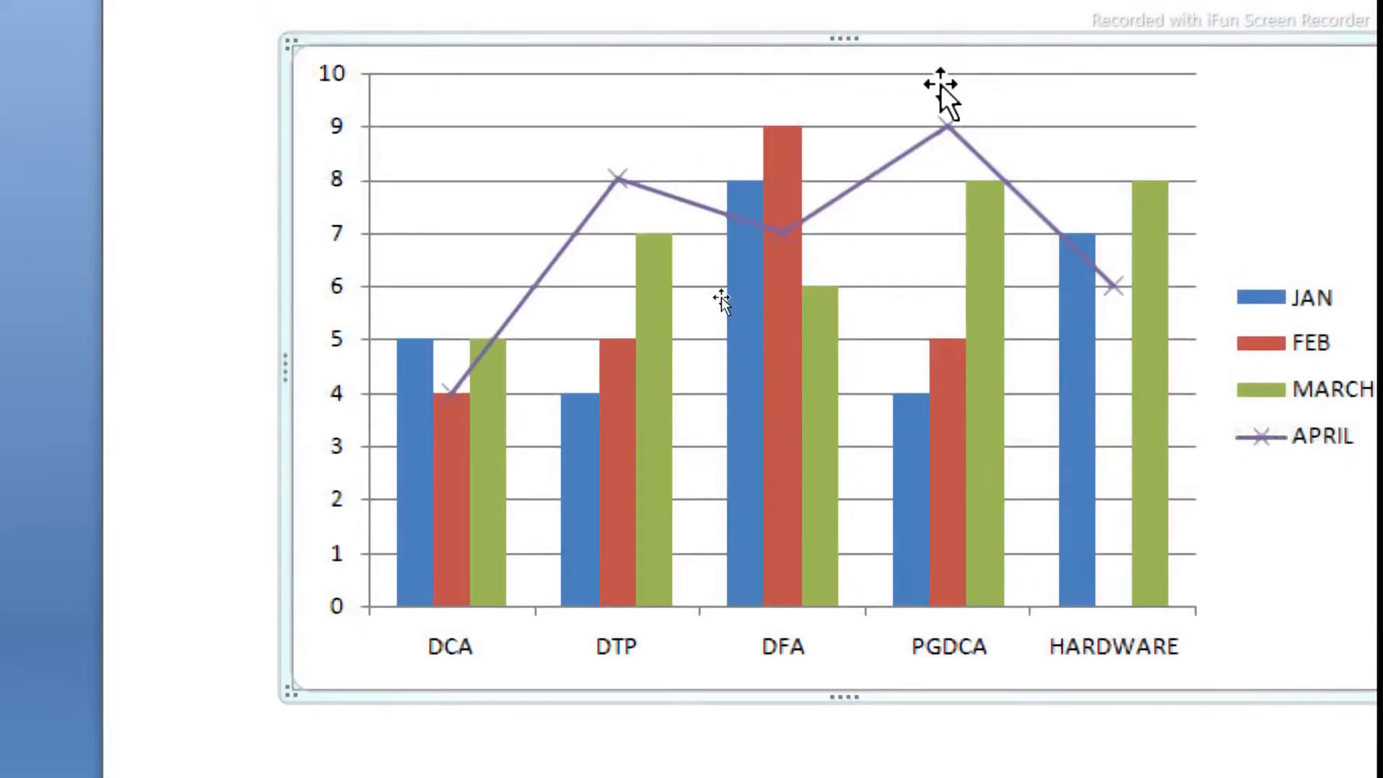
key("ctrl+z")
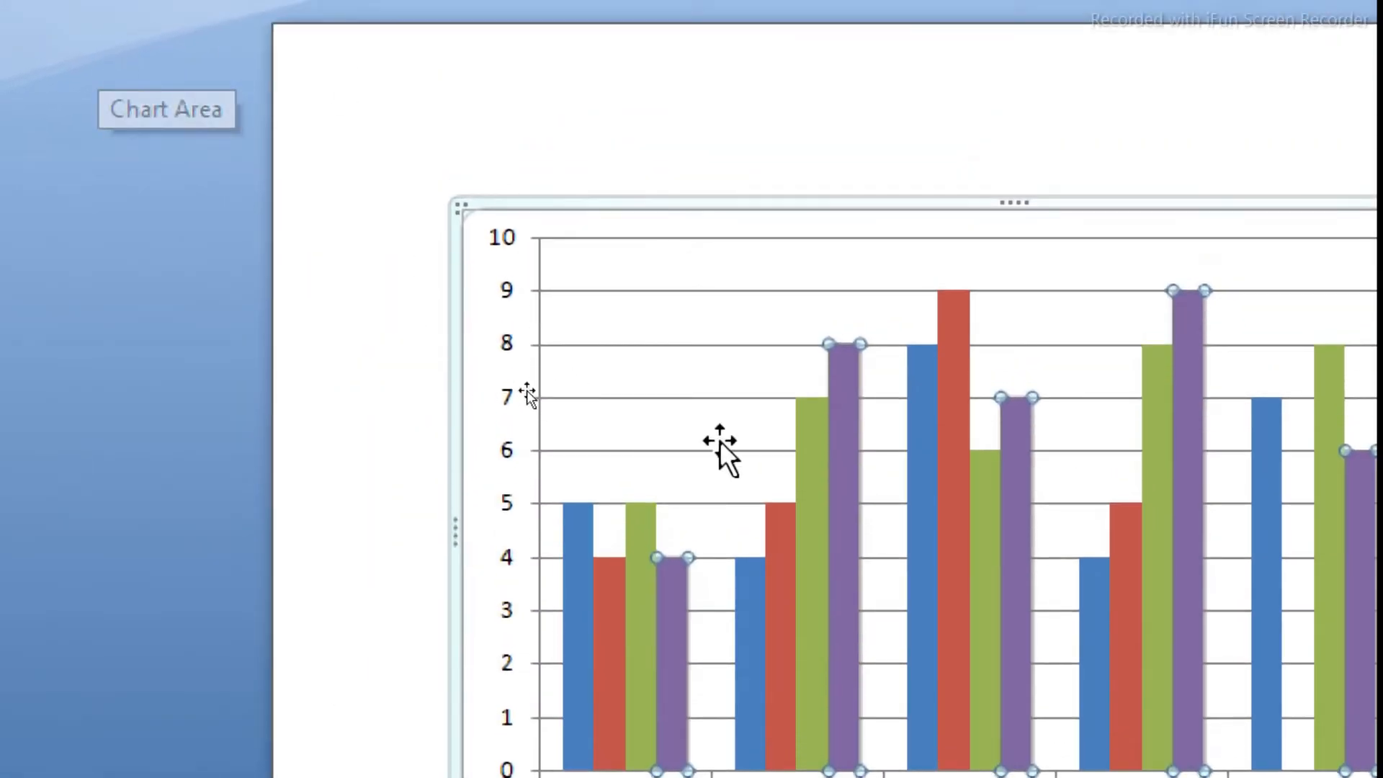
Step: Select the whole chart and change its type to stacked area in 3-D
left_click(370, 346)
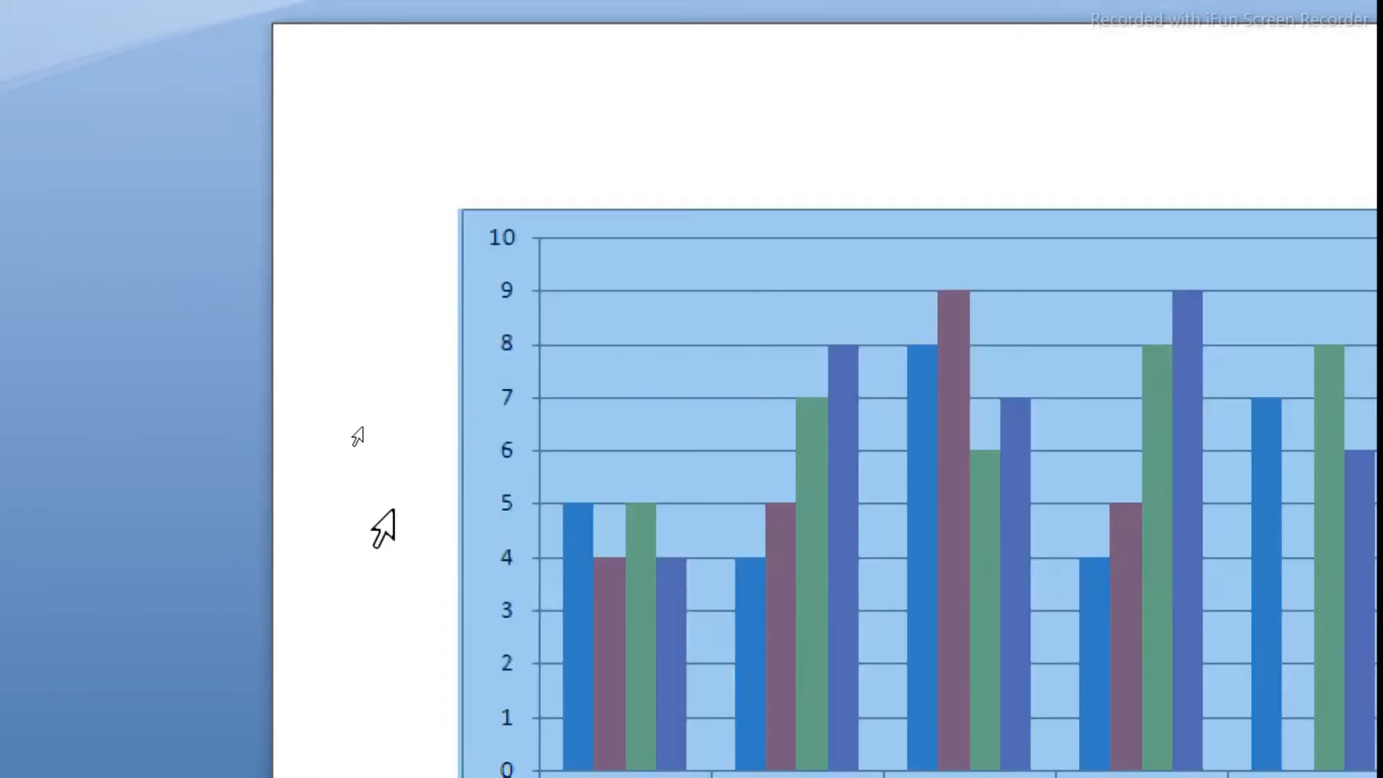
left_click(463, 483)
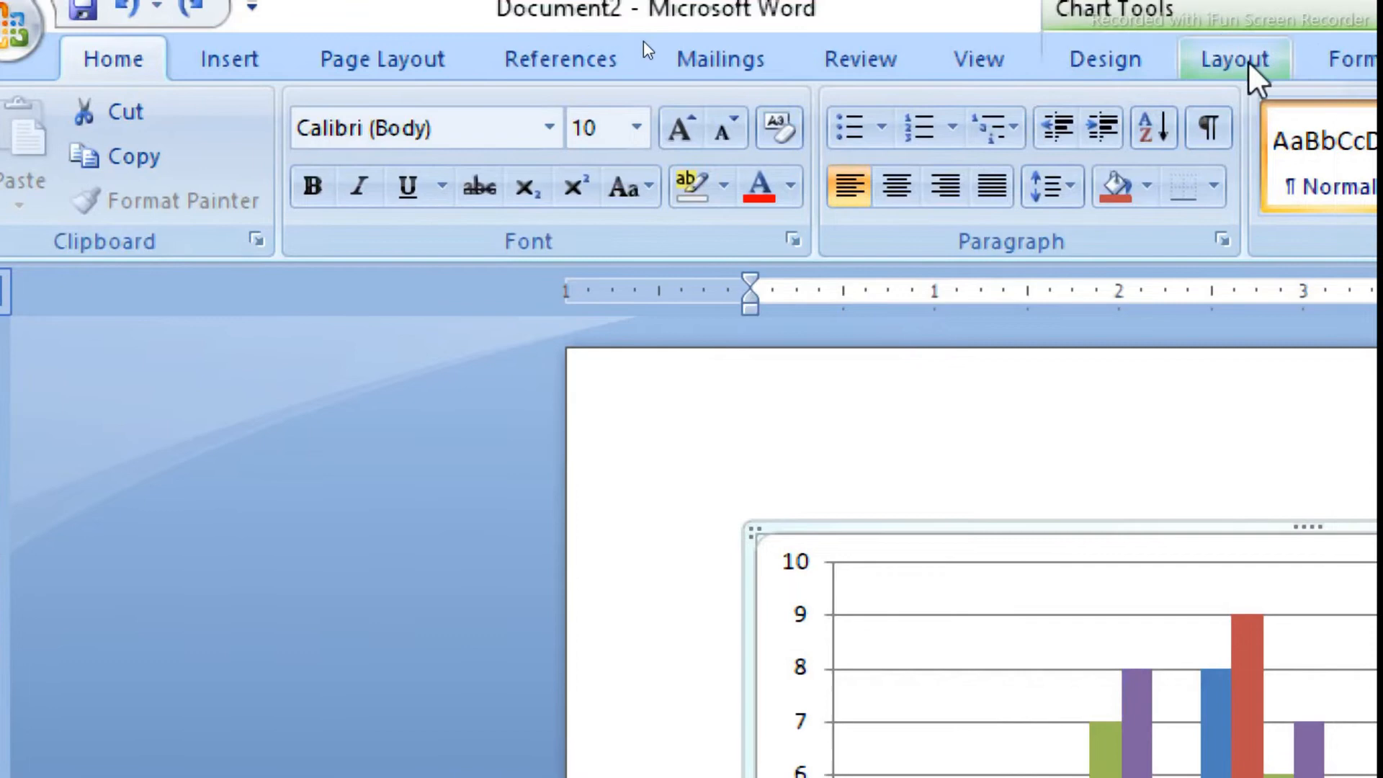
left_click(1109, 68)
left_click(25, 102)
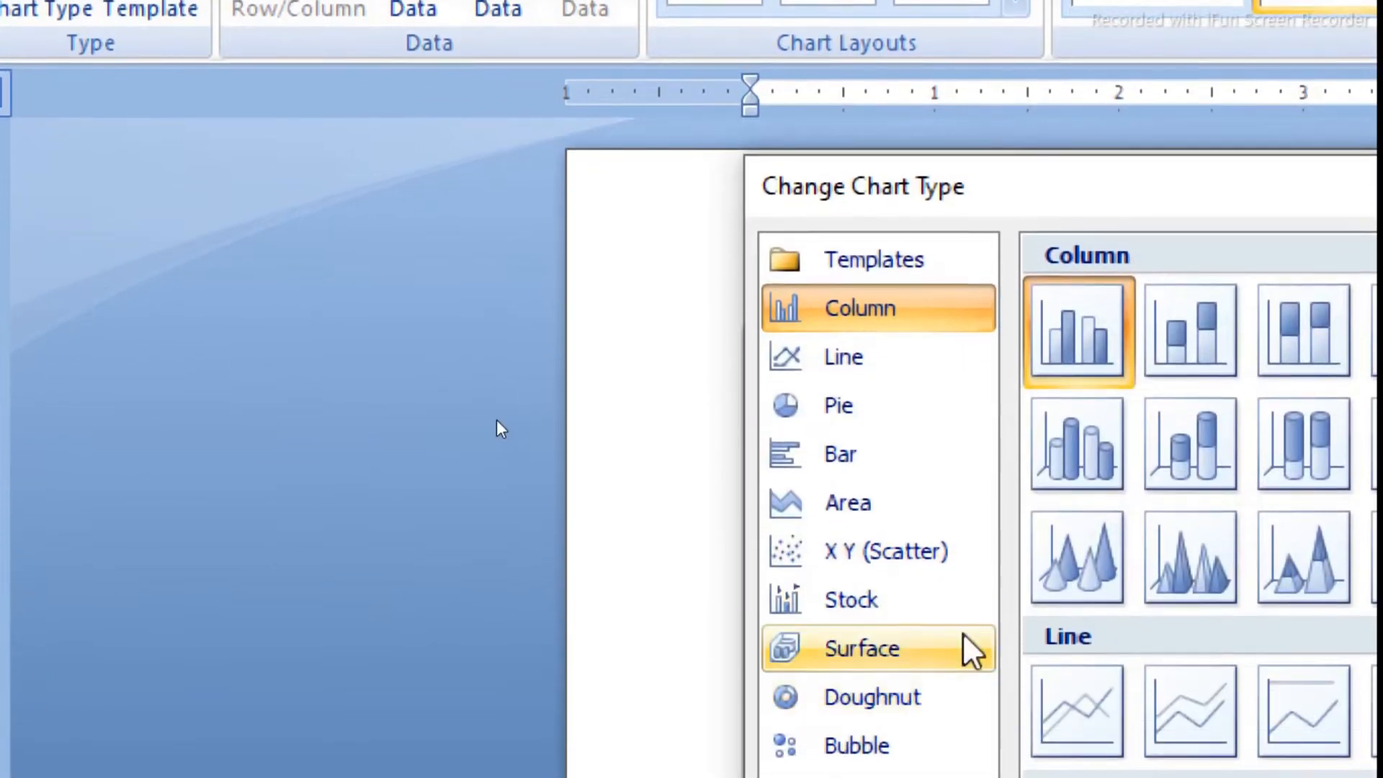
left_click(922, 562)
left_click(1084, 652)
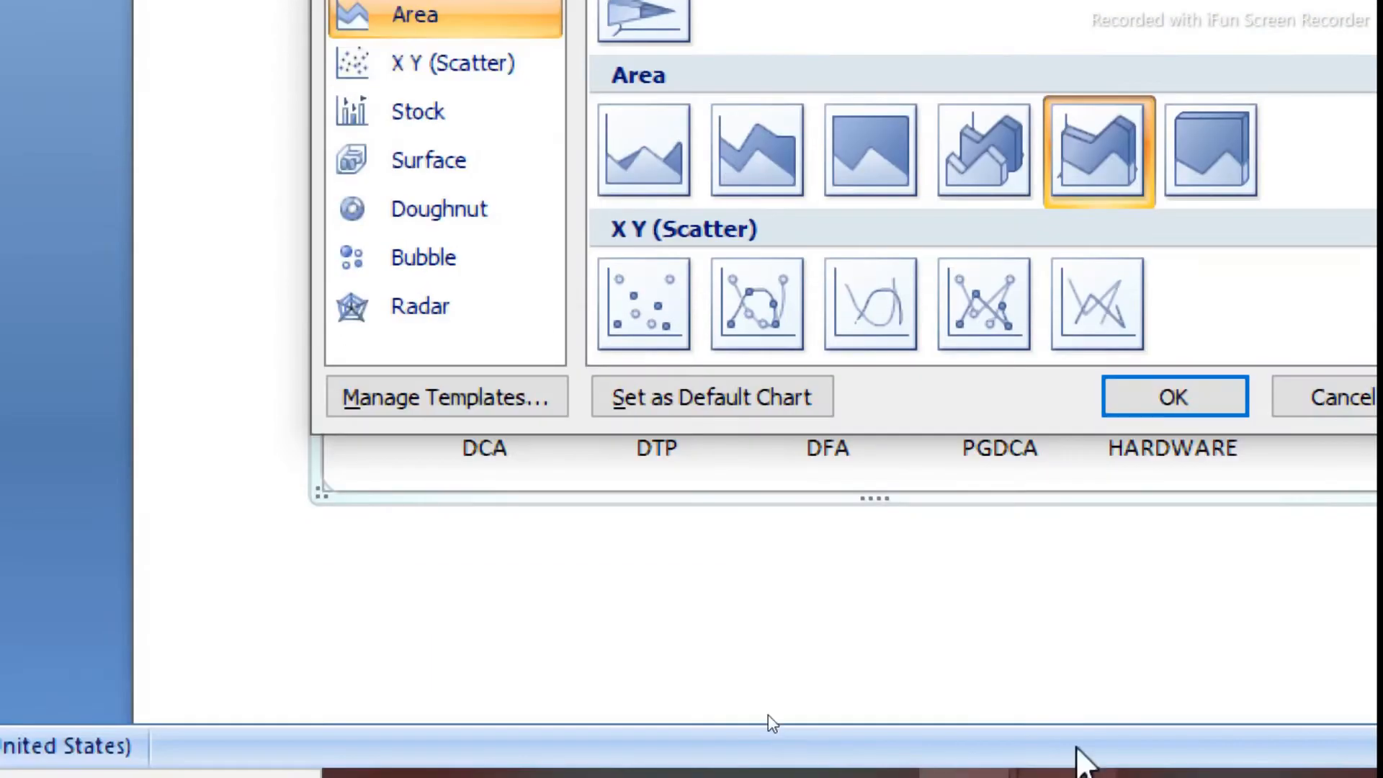
left_click(1161, 395)
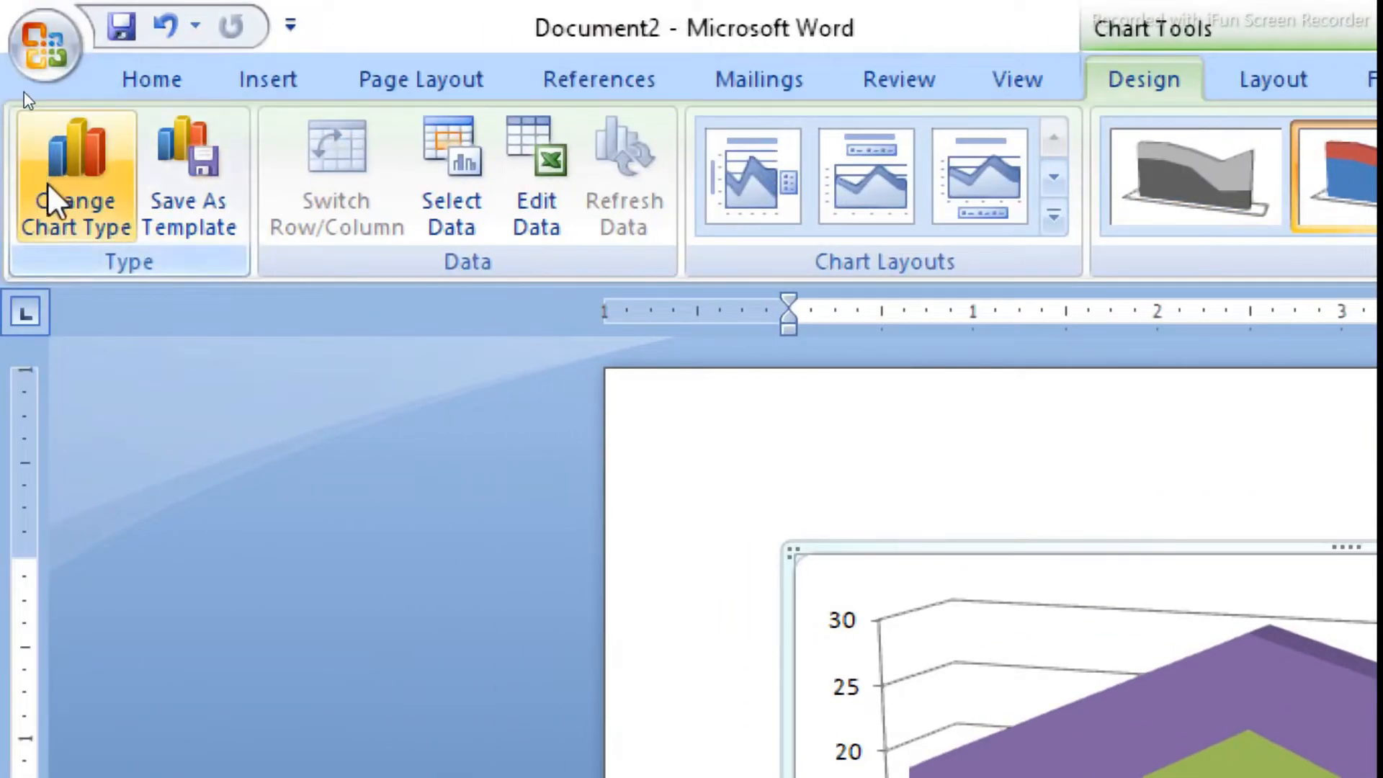
Step: Change the area chart back to a clustered column chart
left_click(48, 184)
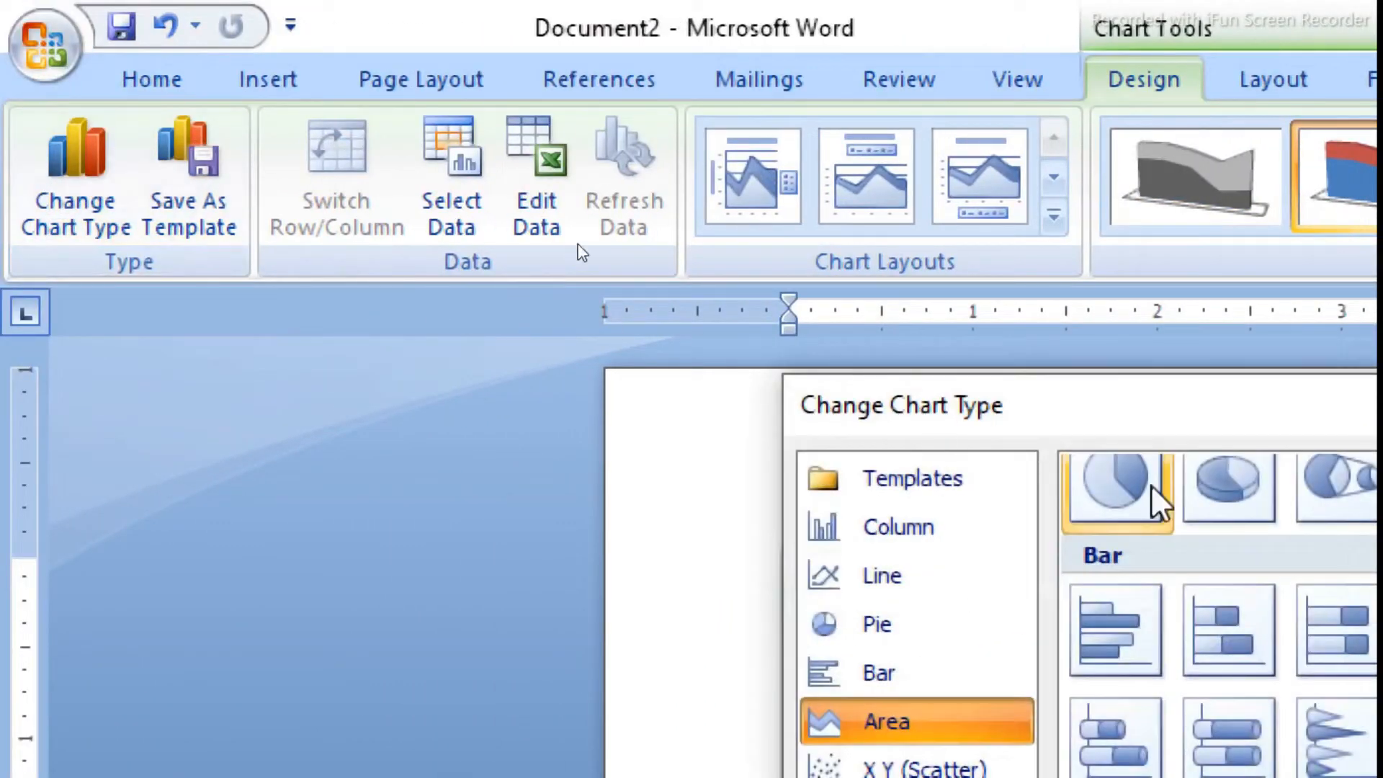
left_click(895, 528)
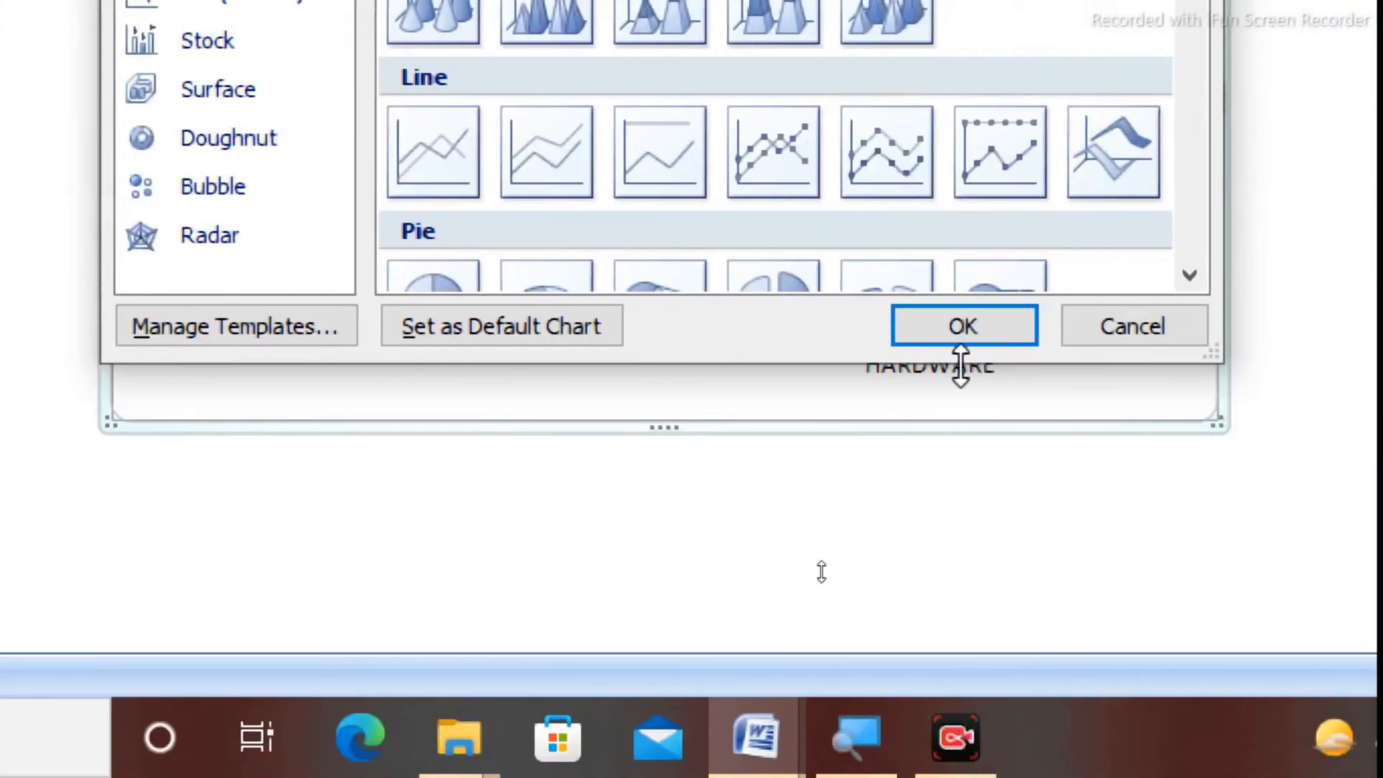
left_click(959, 337)
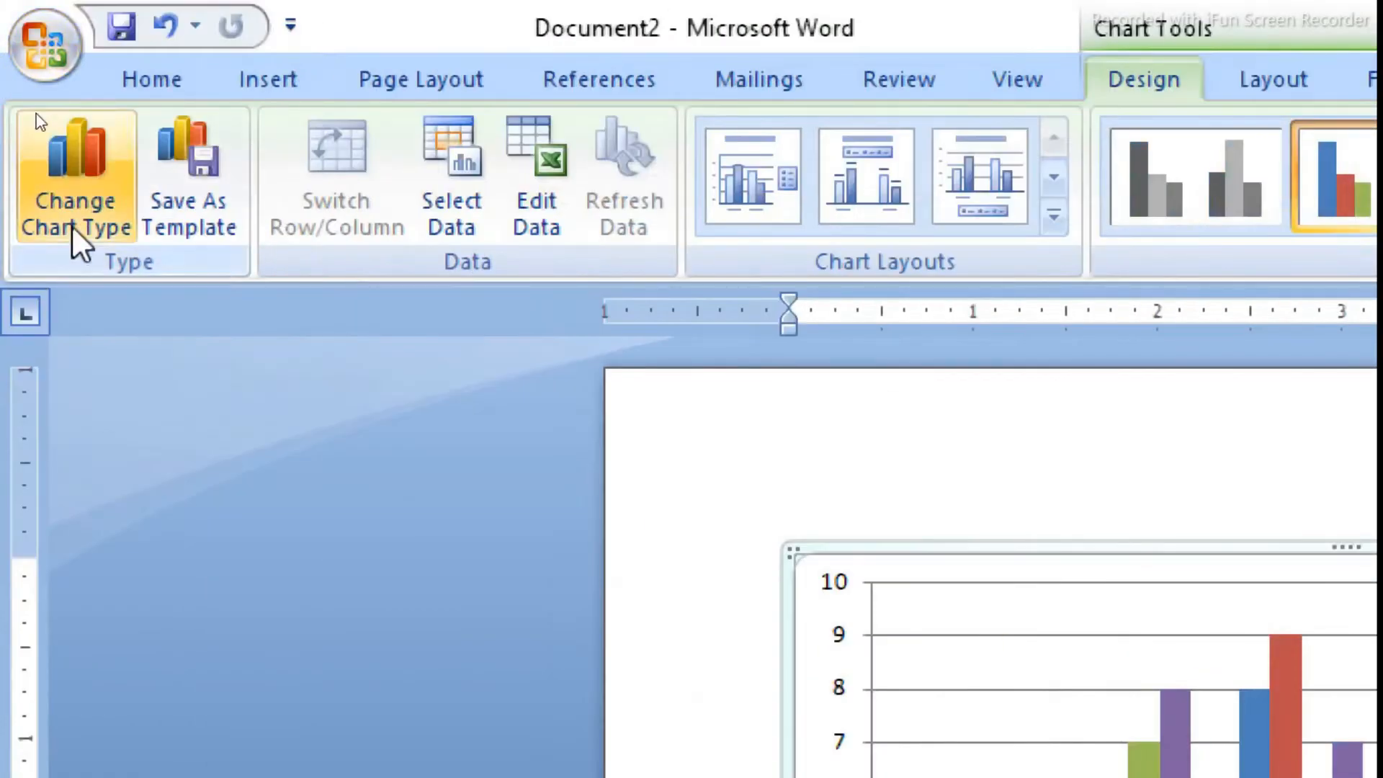
Step: Change the chart type to filled radar
left_click(71, 224)
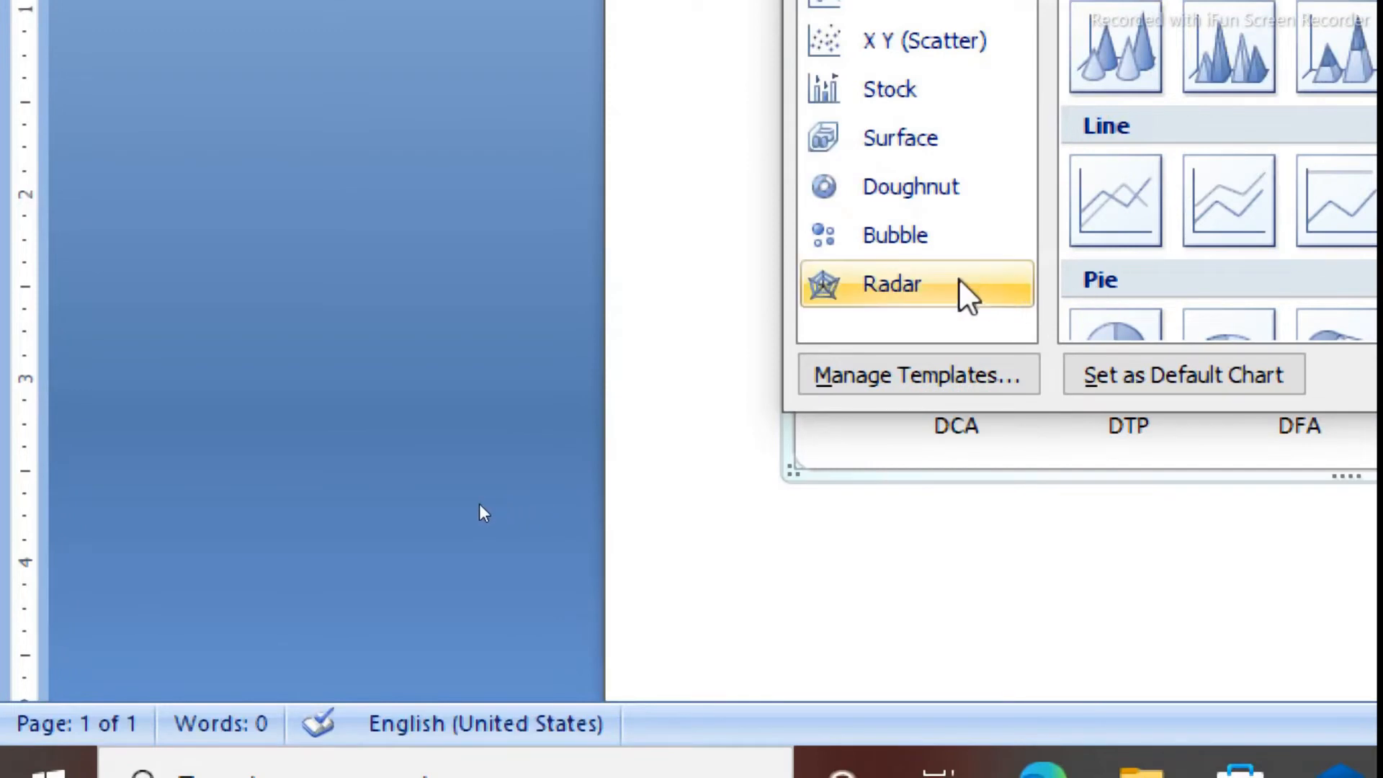
left_click(966, 293)
left_click(1065, 292)
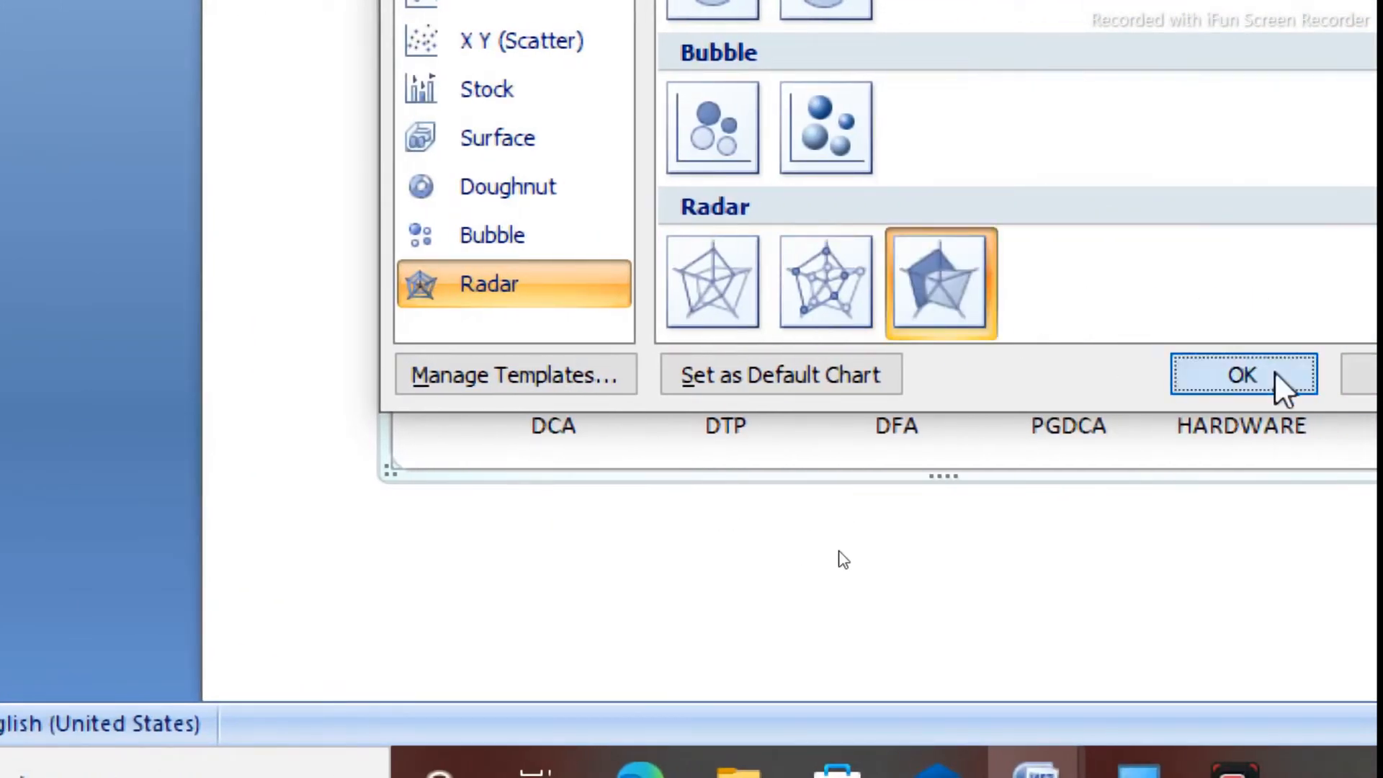
left_click(1369, 375)
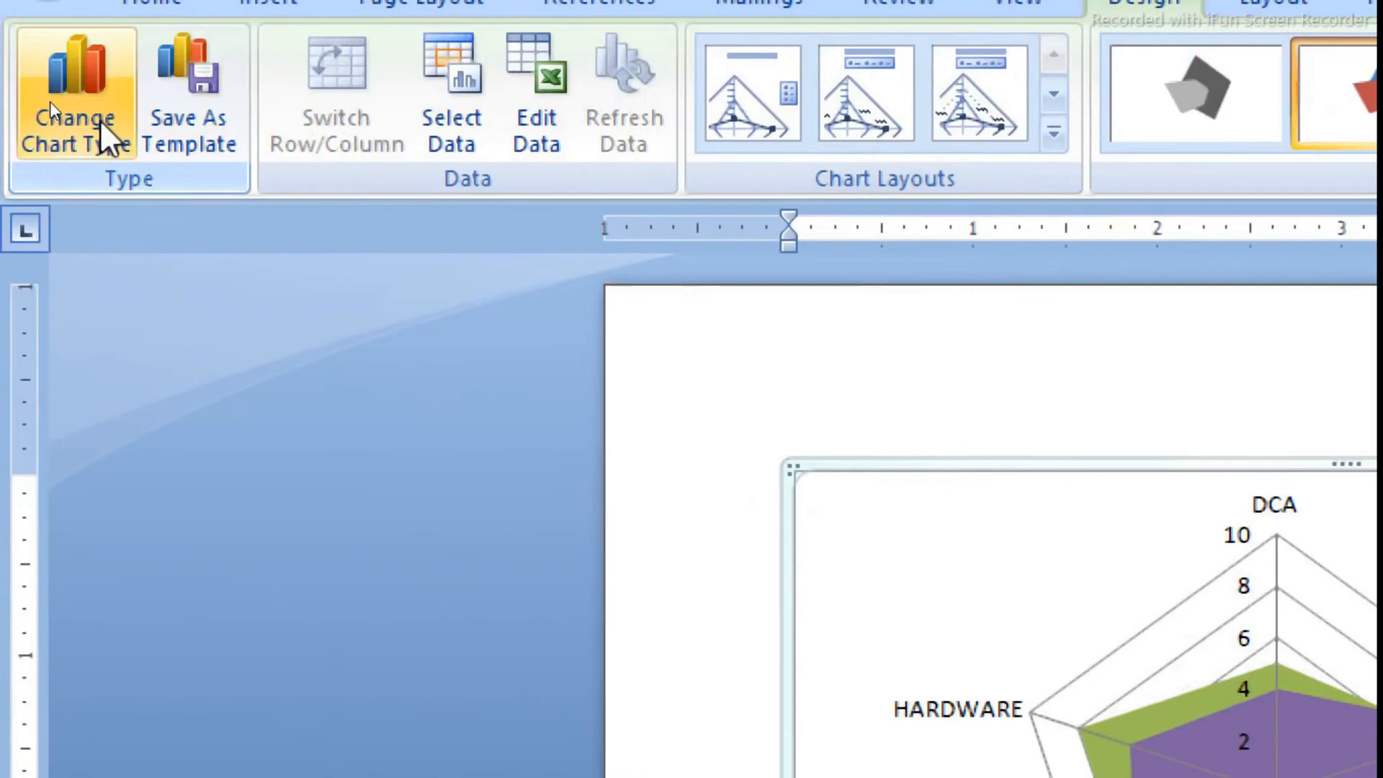
Step: Change the radar chart back to the clustered column type
left_click(101, 124)
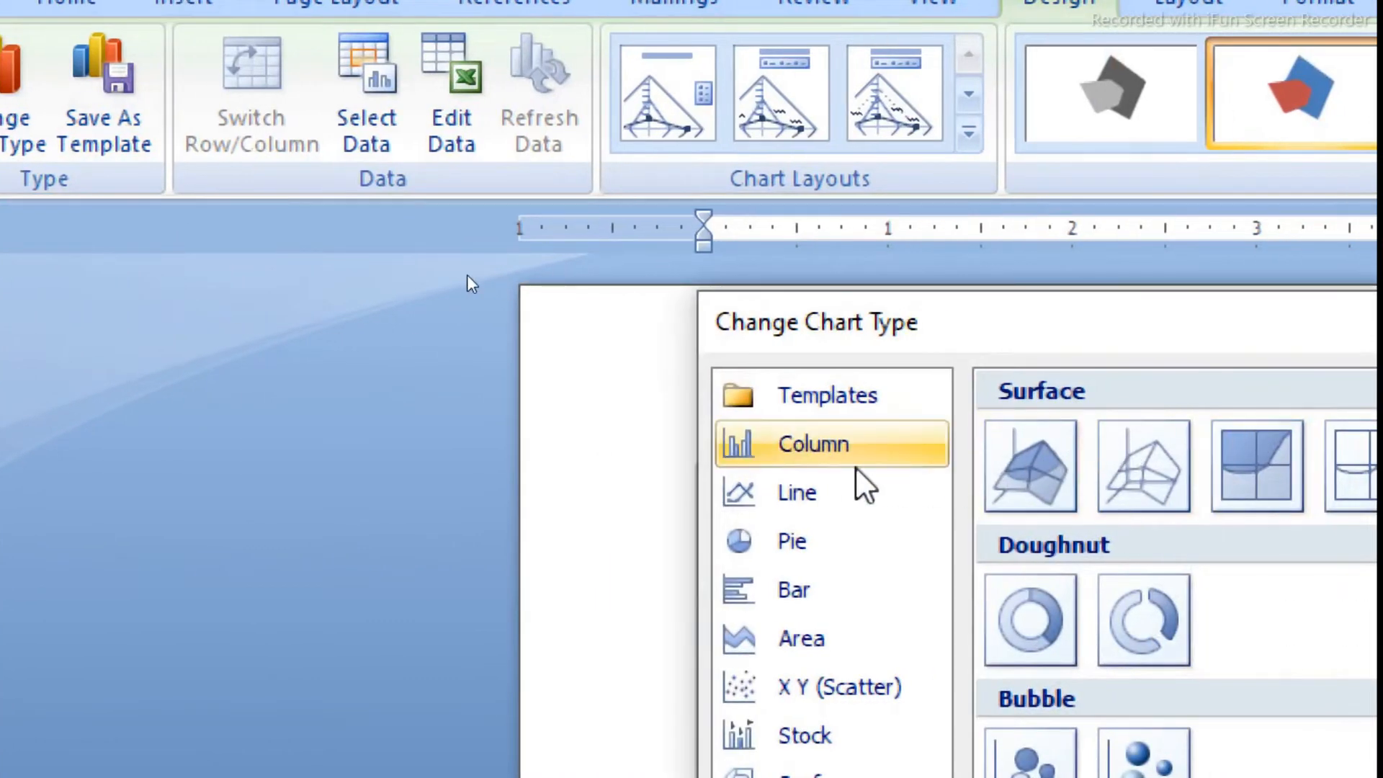
left_click(849, 455)
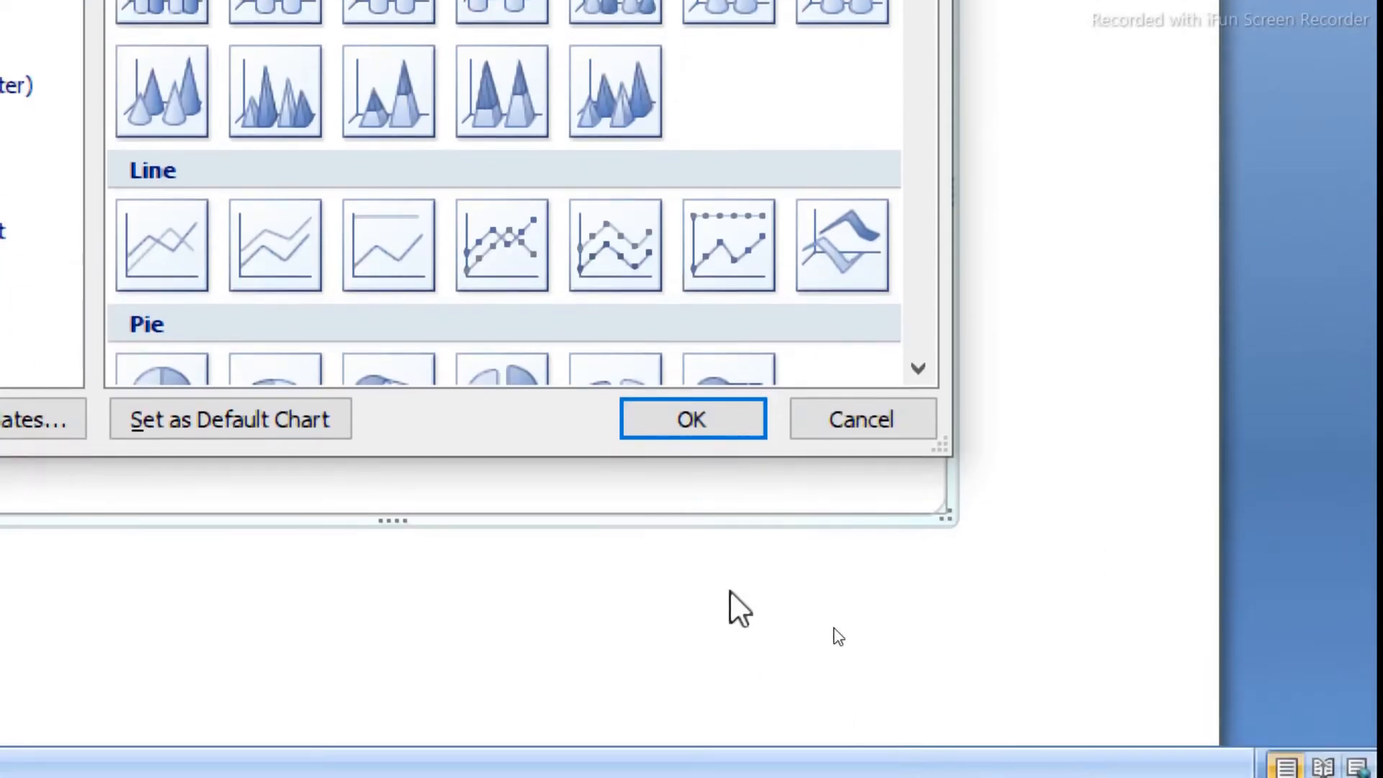
left_click(647, 413)
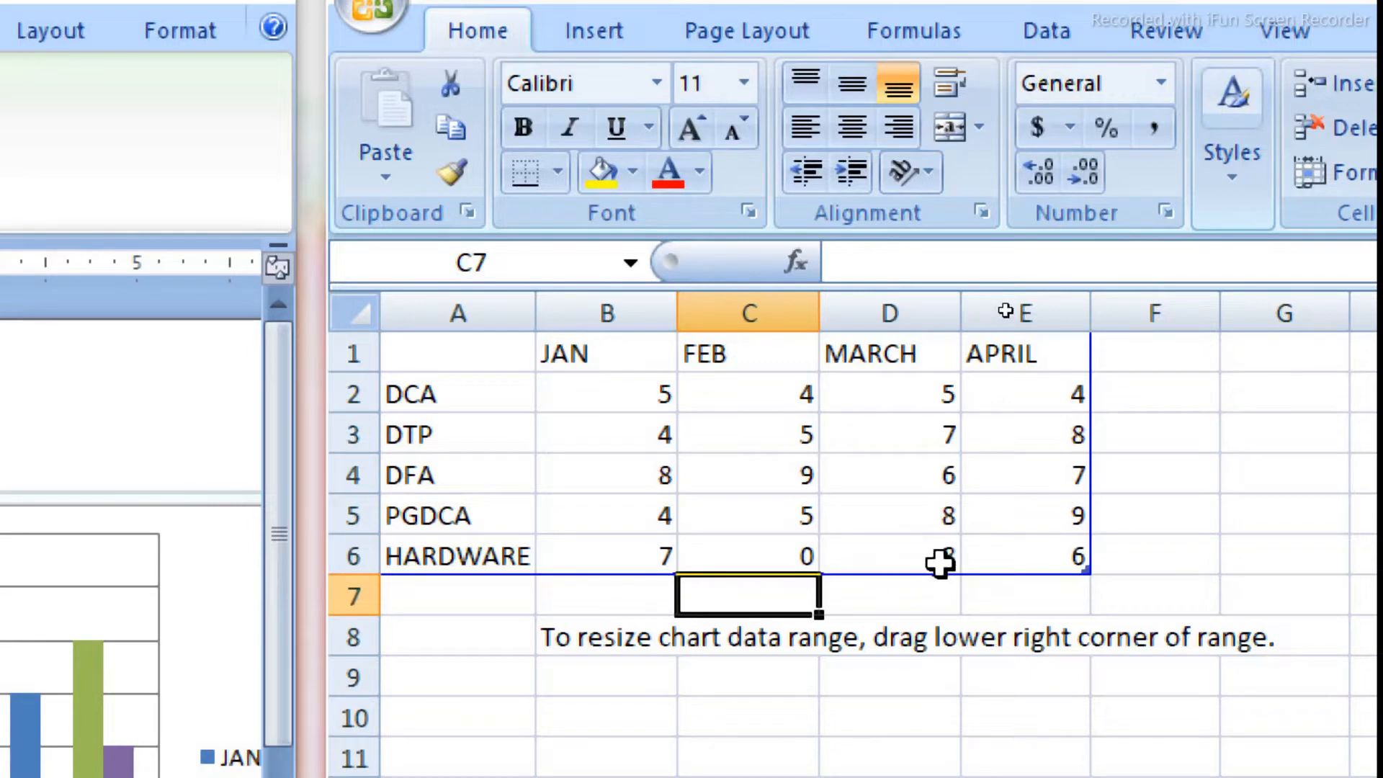
Step: In the chart's data sheet, set the HARDWARE value for FEB in C6 to 5 and close the sheet
left_click_drag(942, 559, 1074, 556)
left_click(1023, 597)
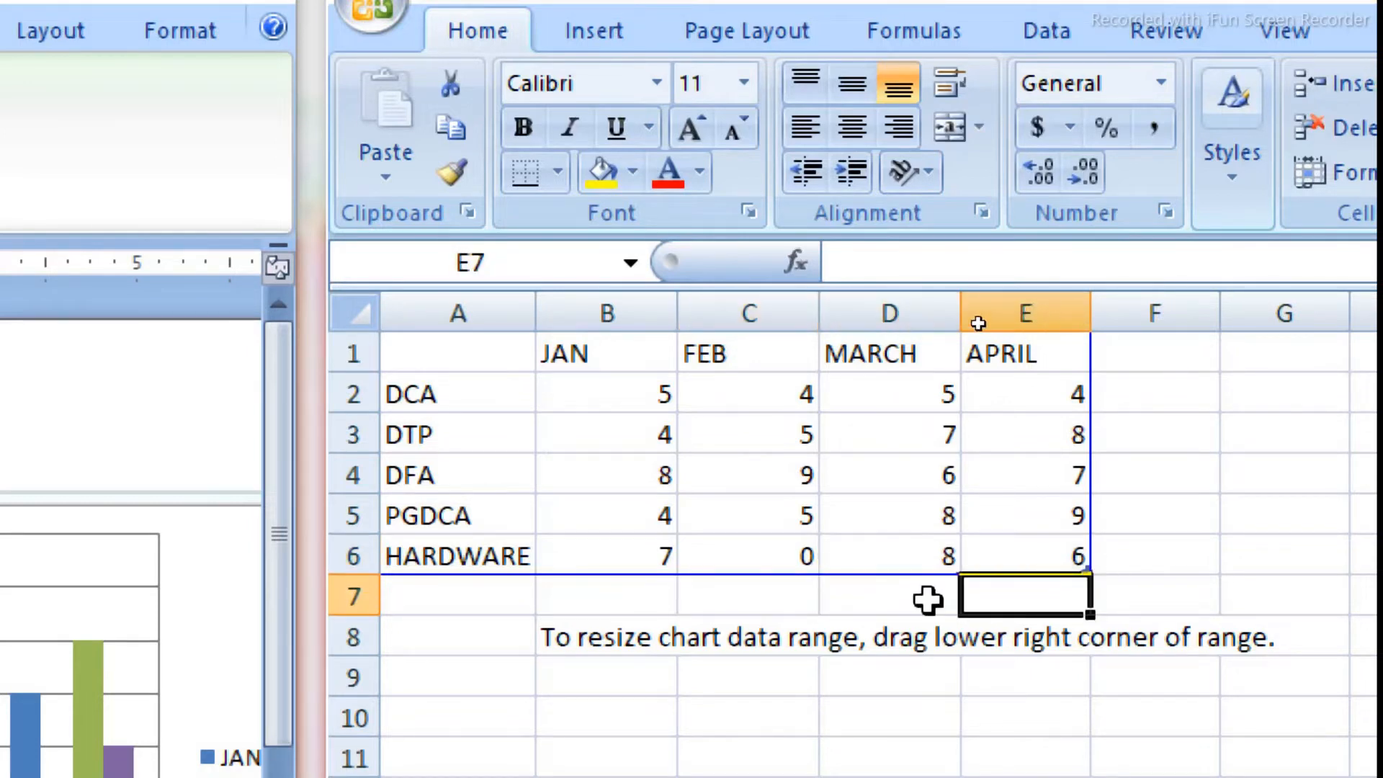
left_click(803, 558)
type("5")
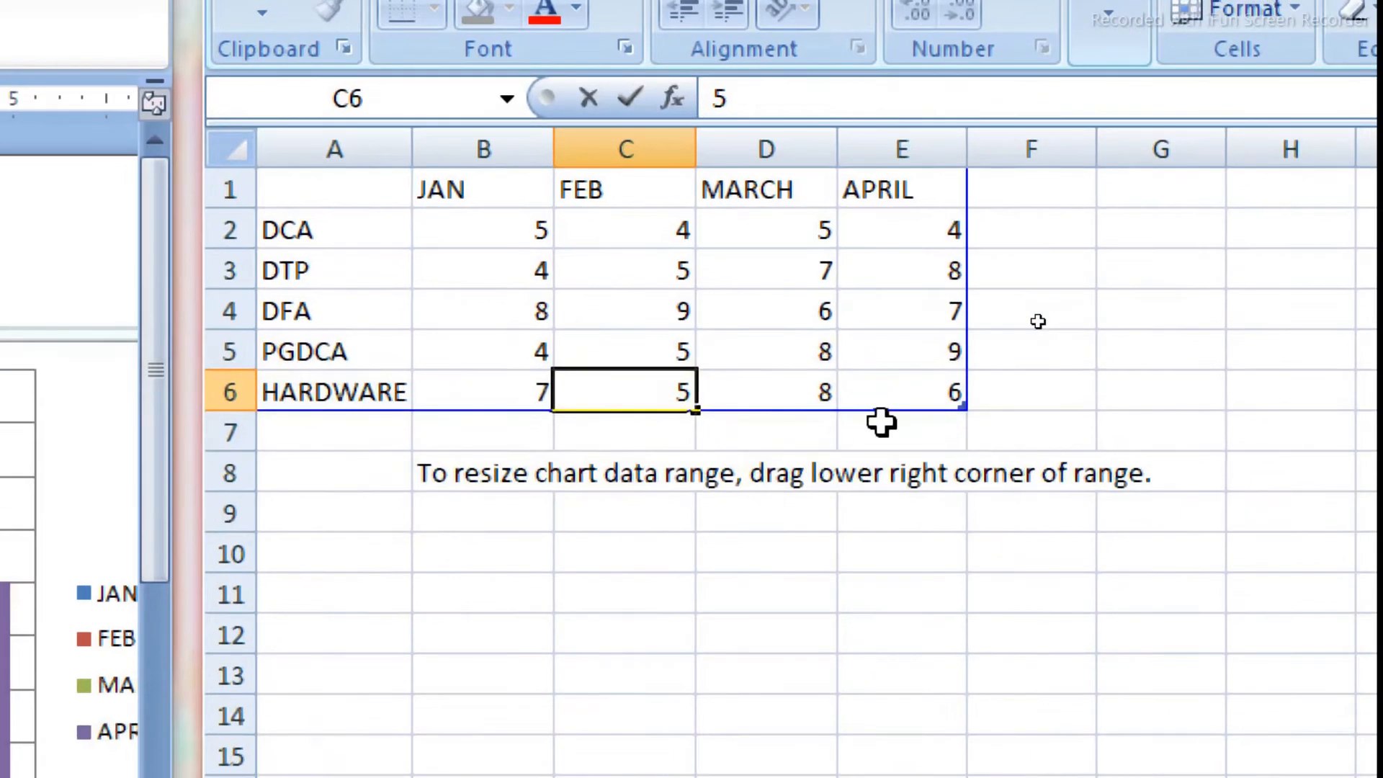
key("Return")
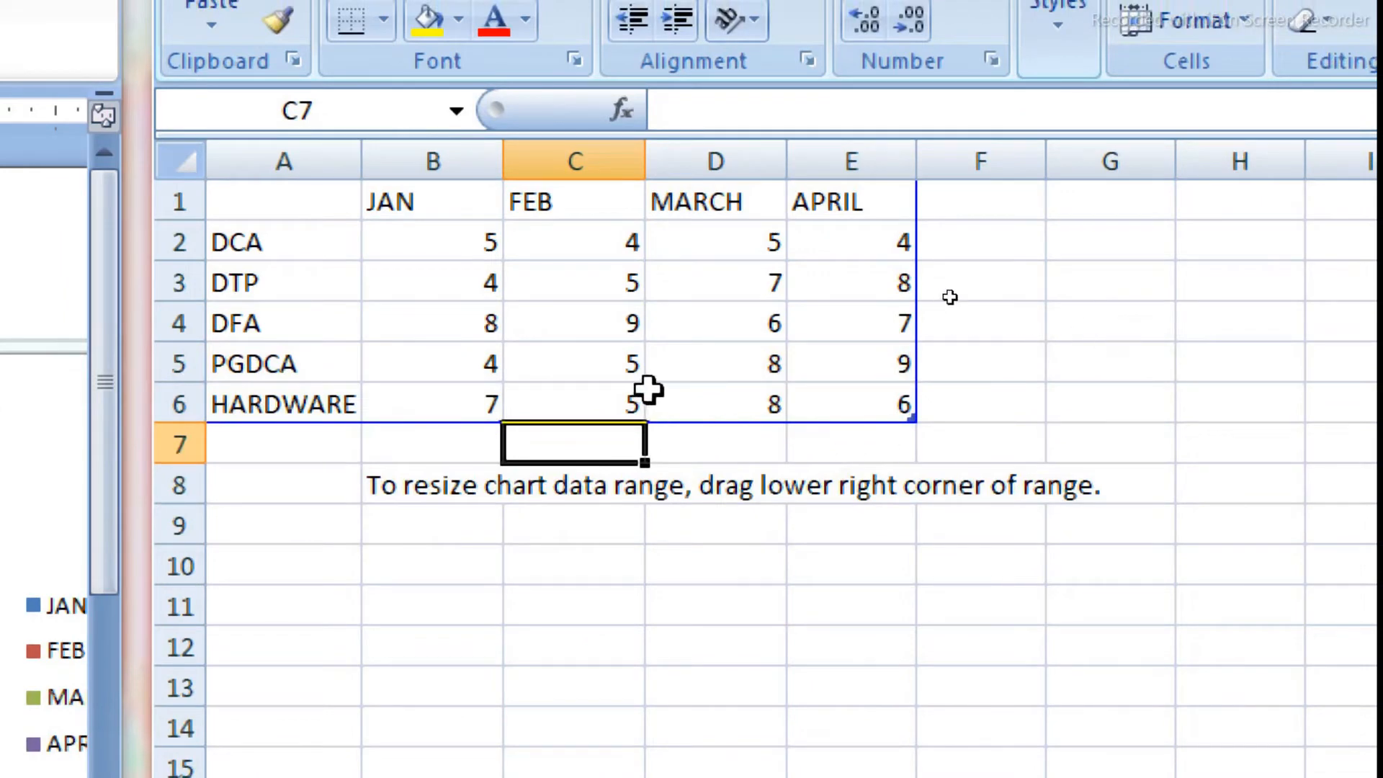
left_click(736, 356)
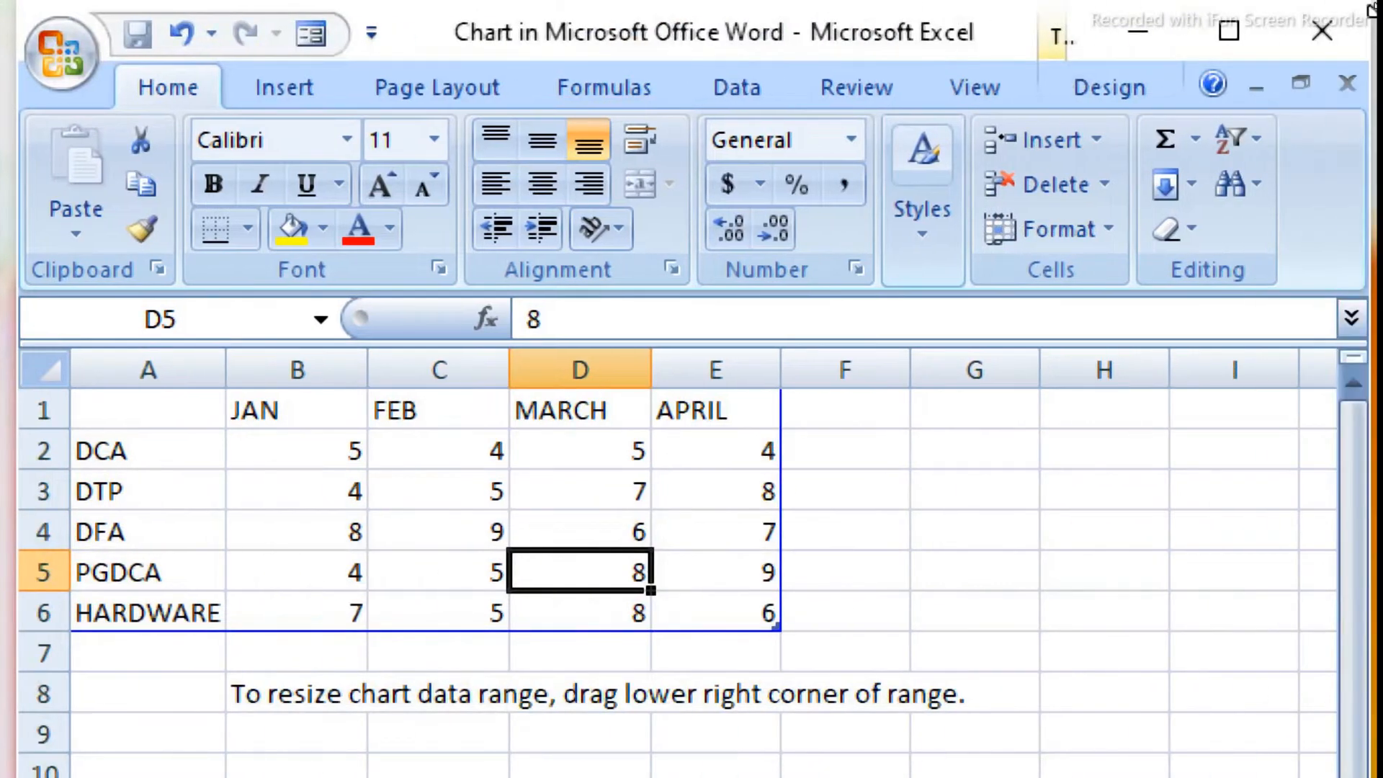
left_click(1314, 31)
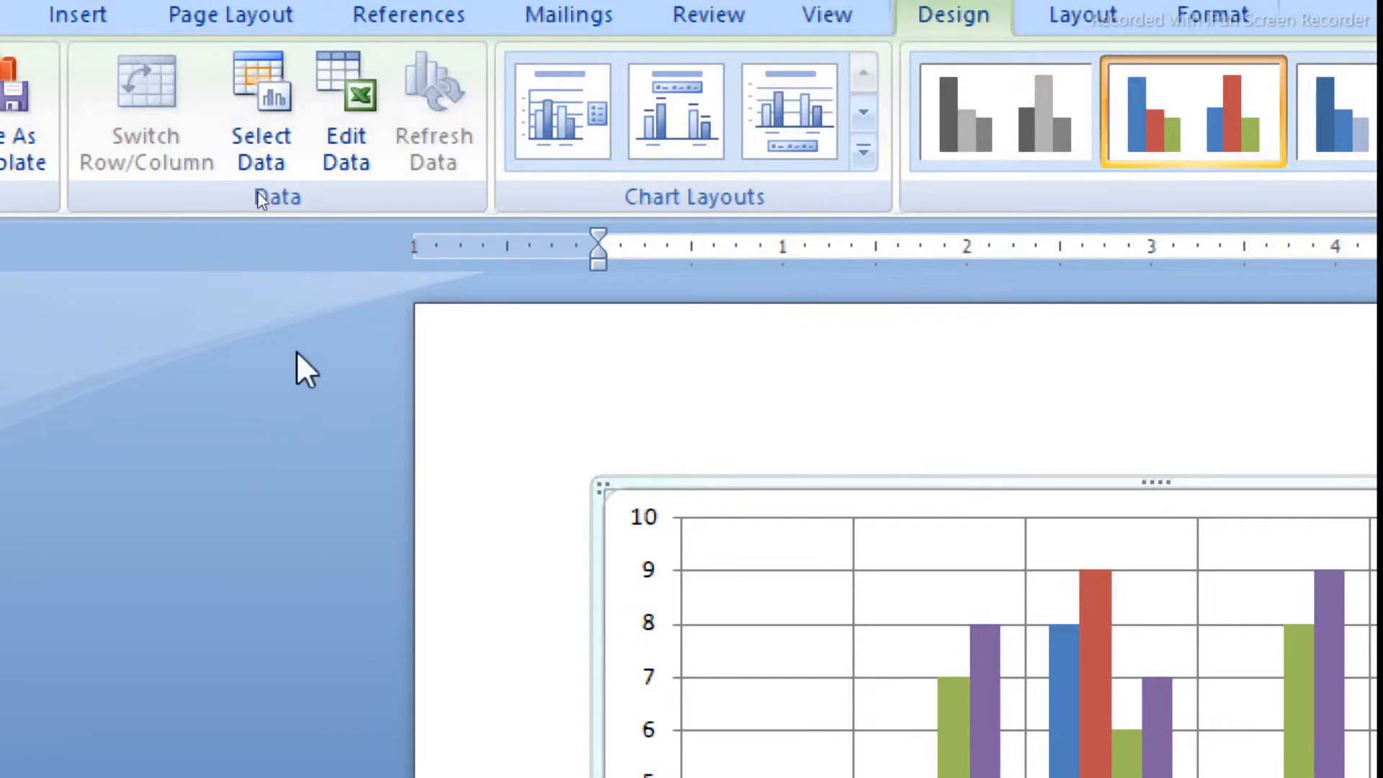
Step: Try the histogram-style chart layout with adjoining columns on the column chart
left_click(868, 146)
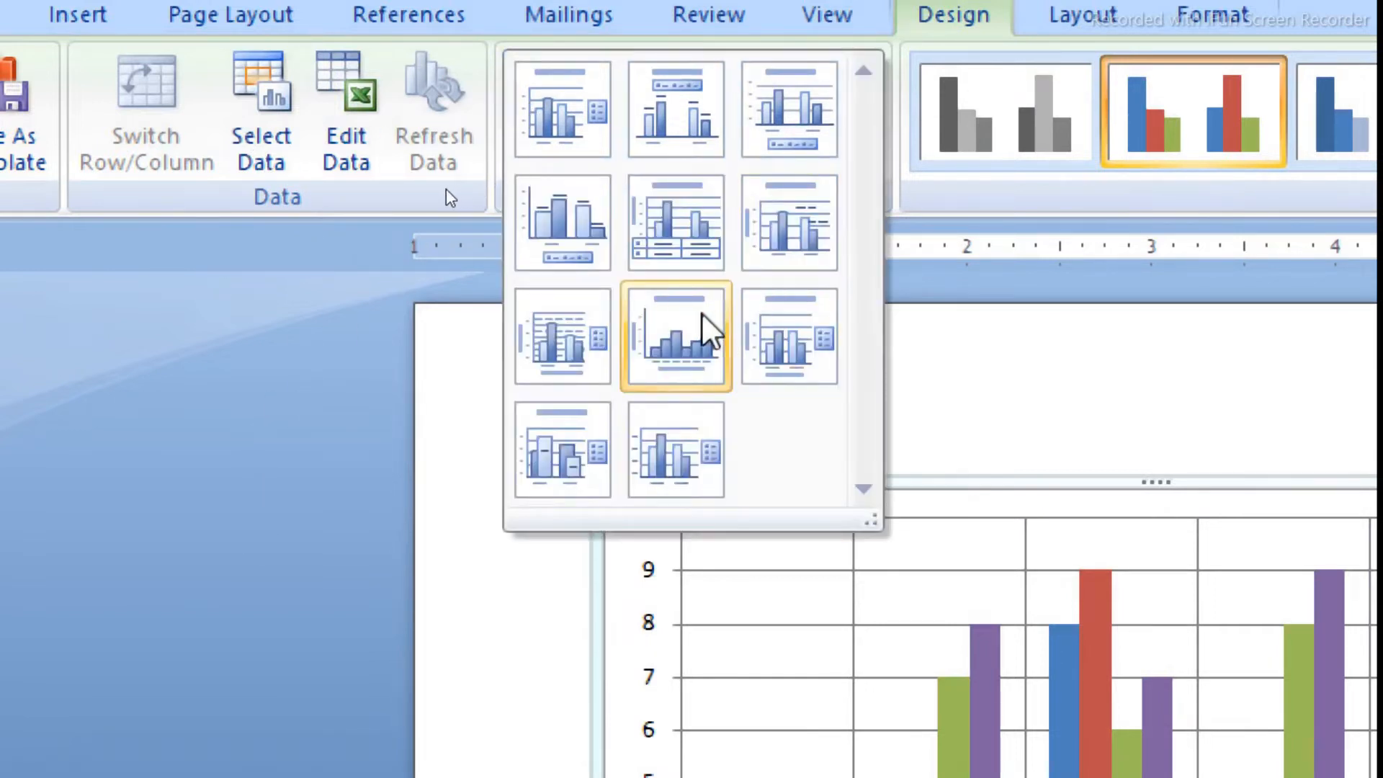
left_click(667, 333)
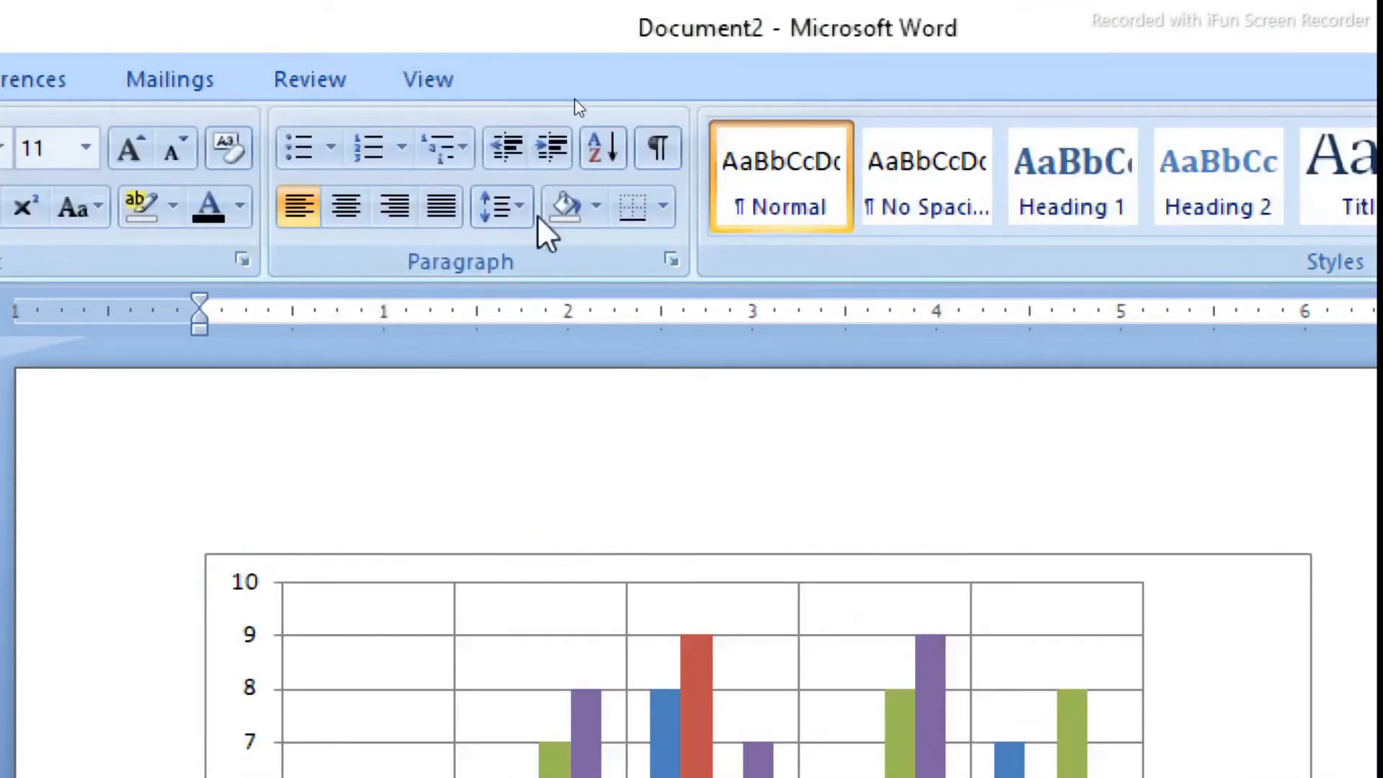
Step: Try the purple, teal and orange gradient chart styles on the columns and return to the flat multicolour style
left_click(459, 593)
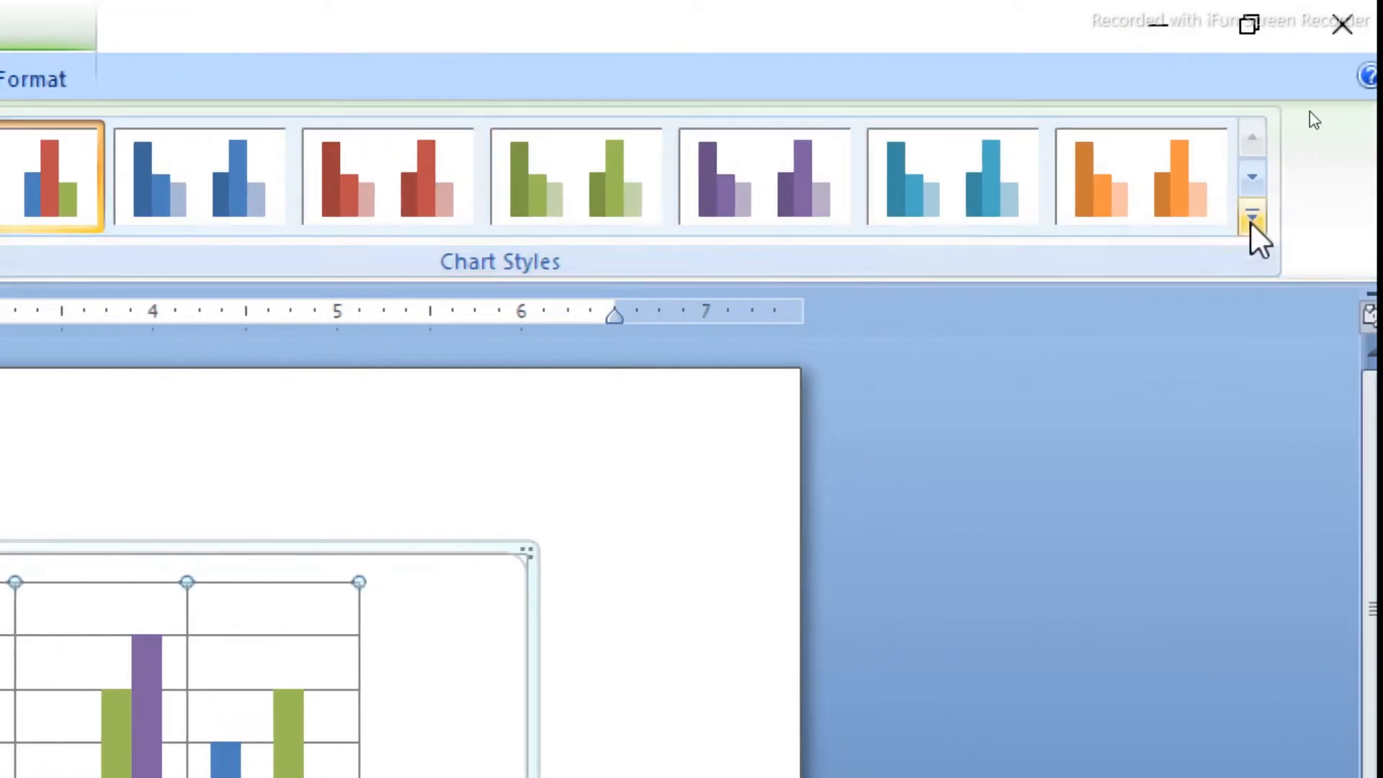
left_click(1264, 216)
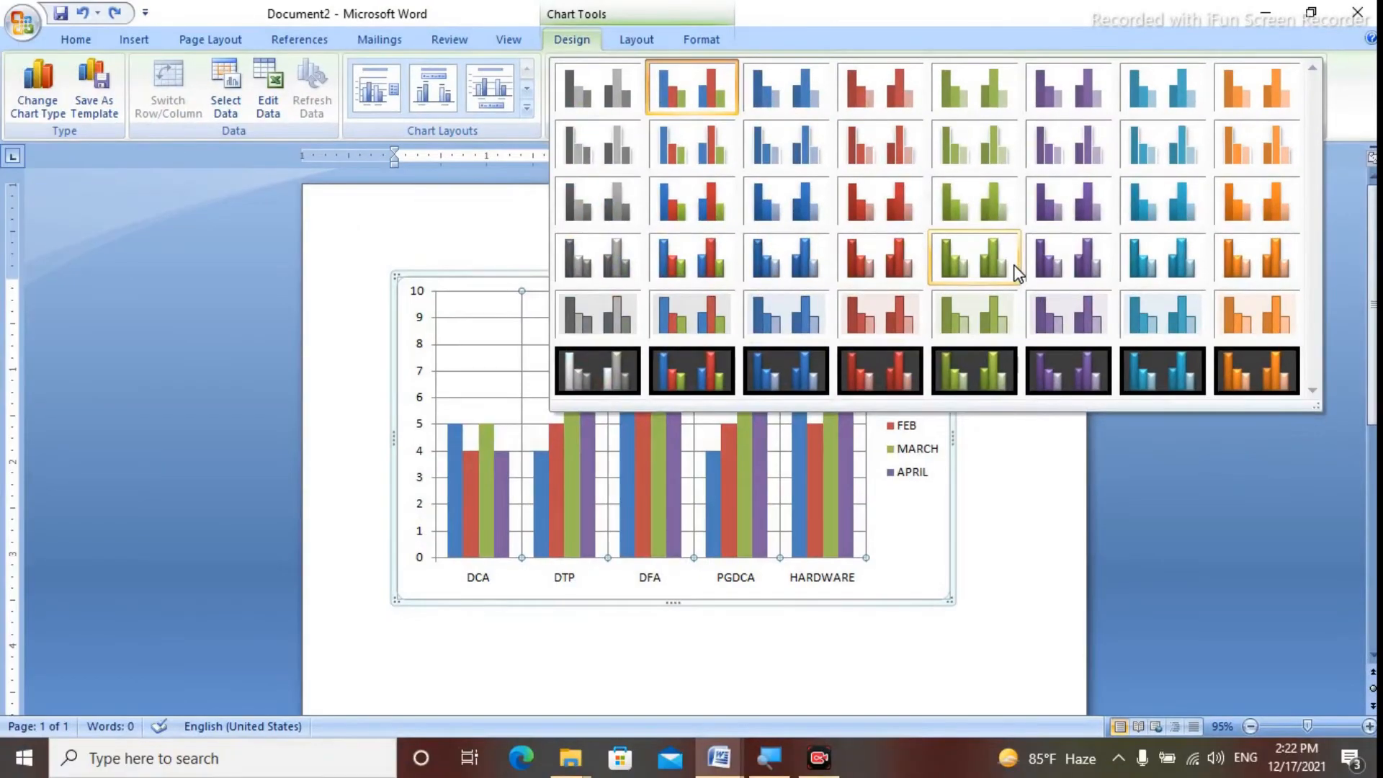
left_click(1072, 217)
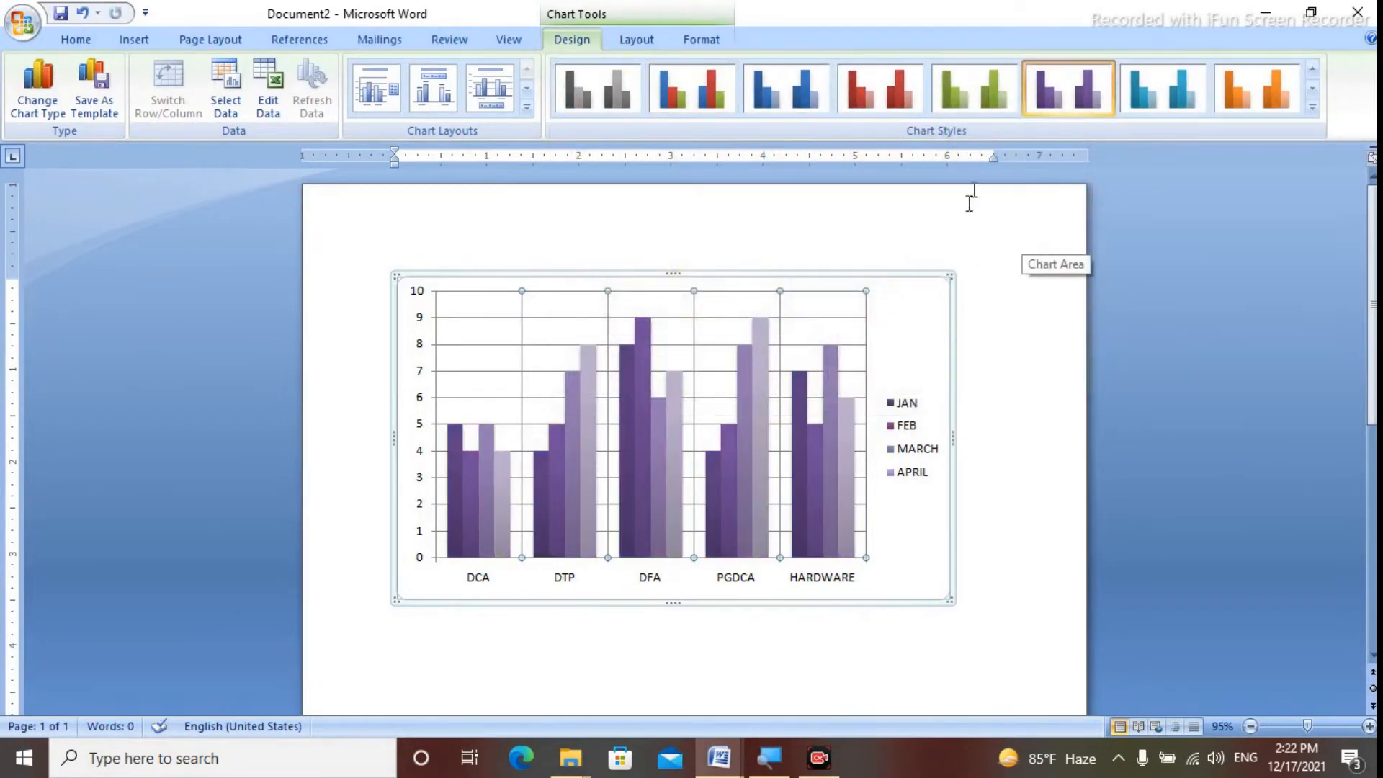
left_click(1155, 106)
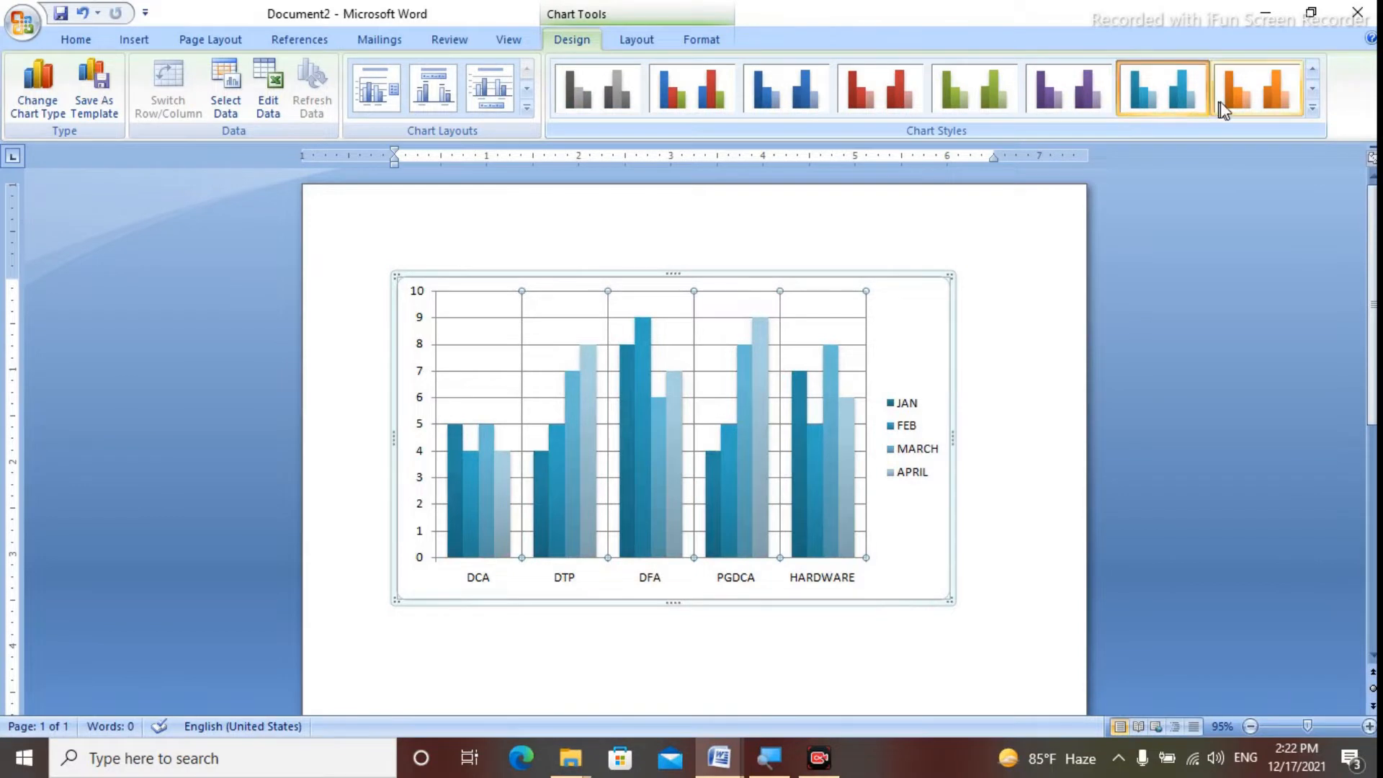
left_click(1257, 105)
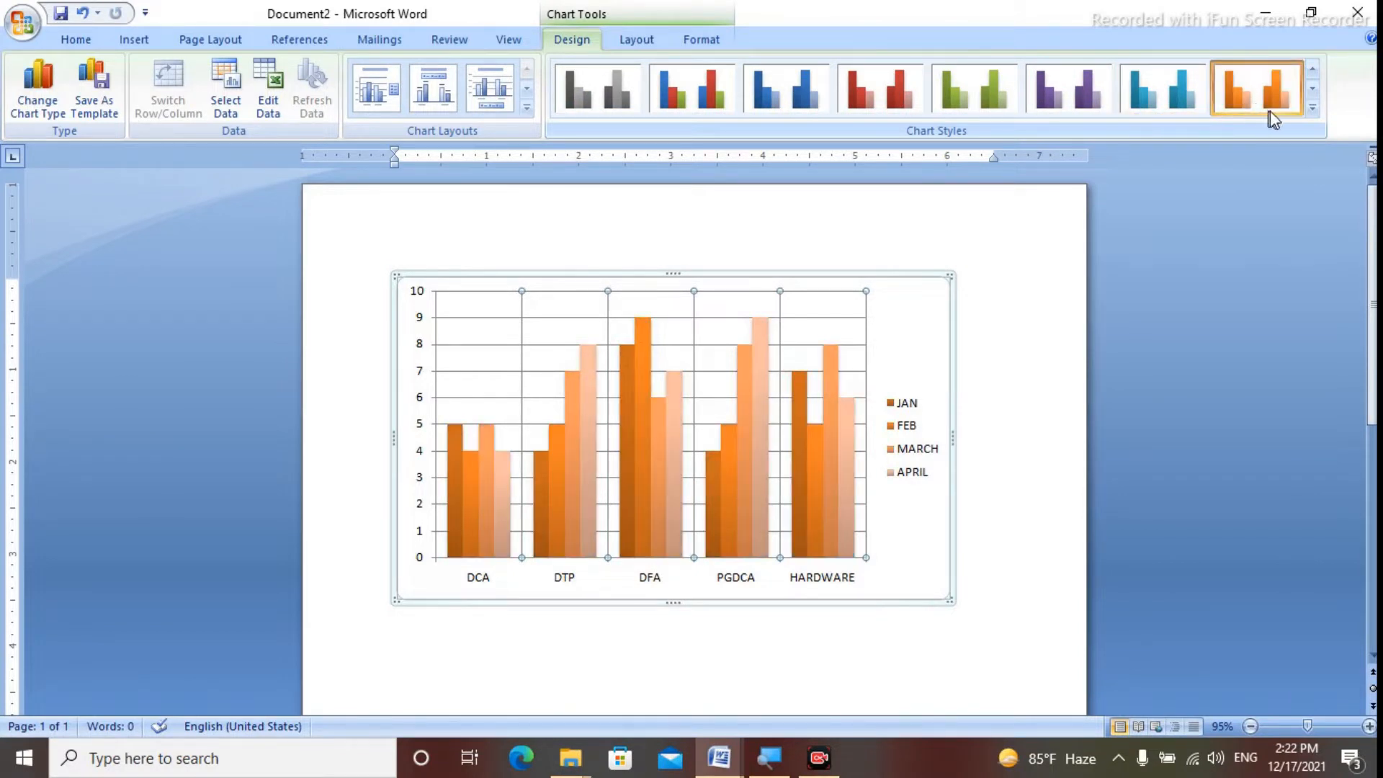
left_click(1312, 109)
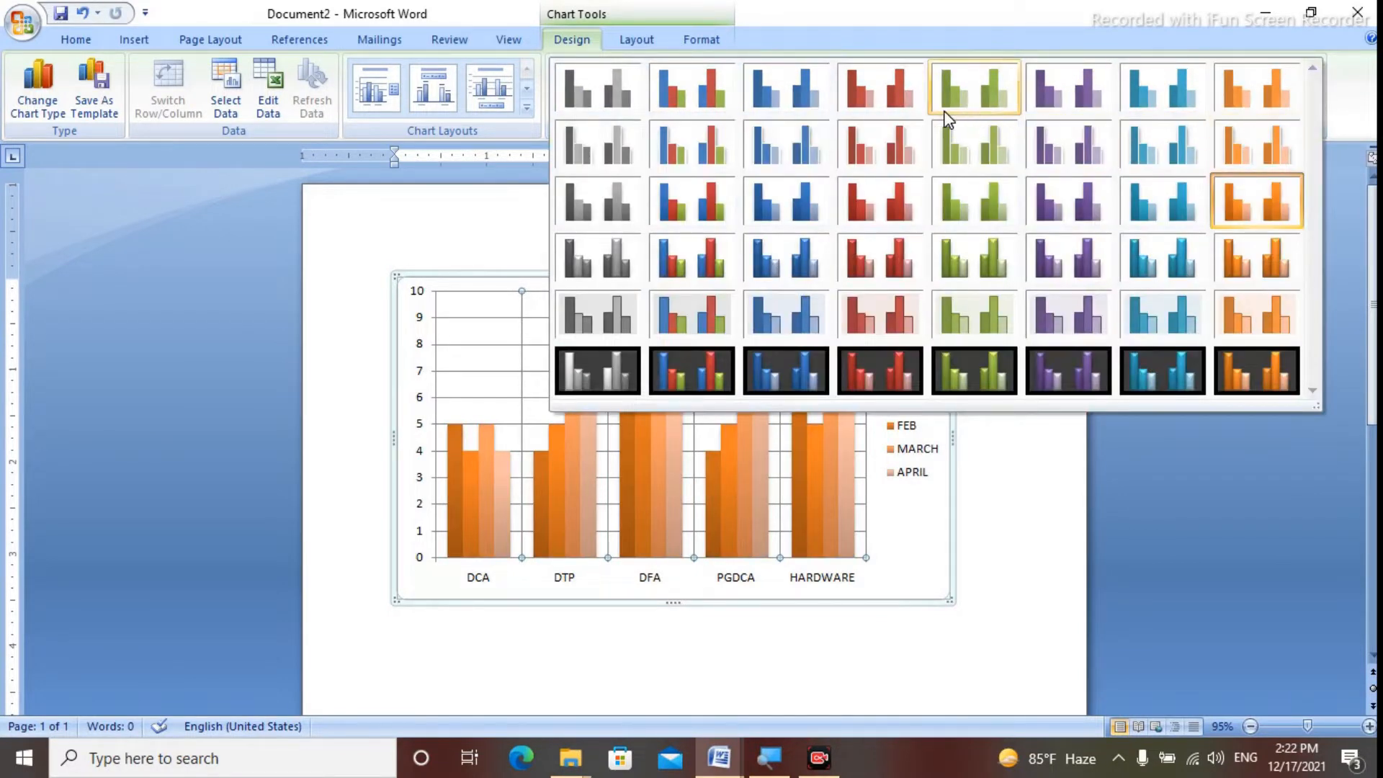
left_click(731, 102)
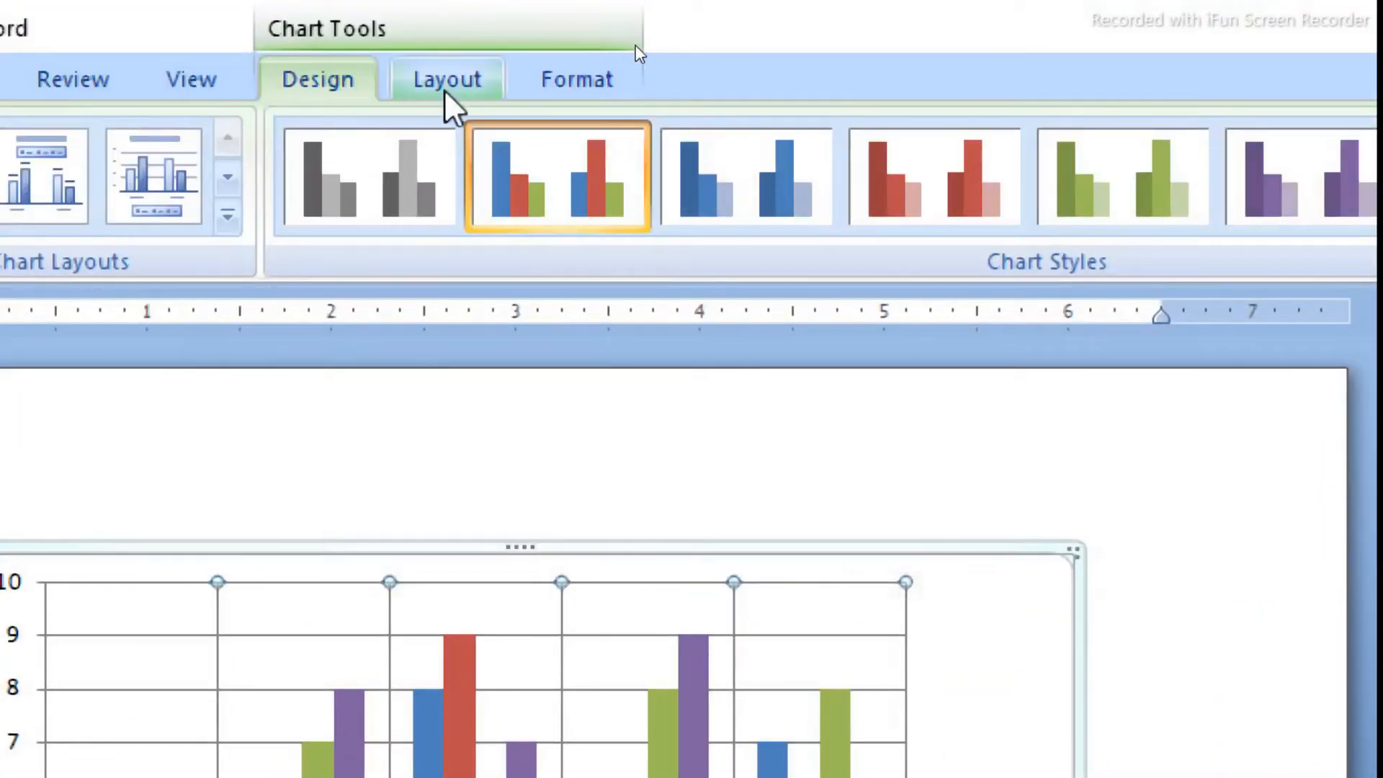
Step: Add a centered overlay title to the chart reading ADMISSION DETAIL
left_click(444, 88)
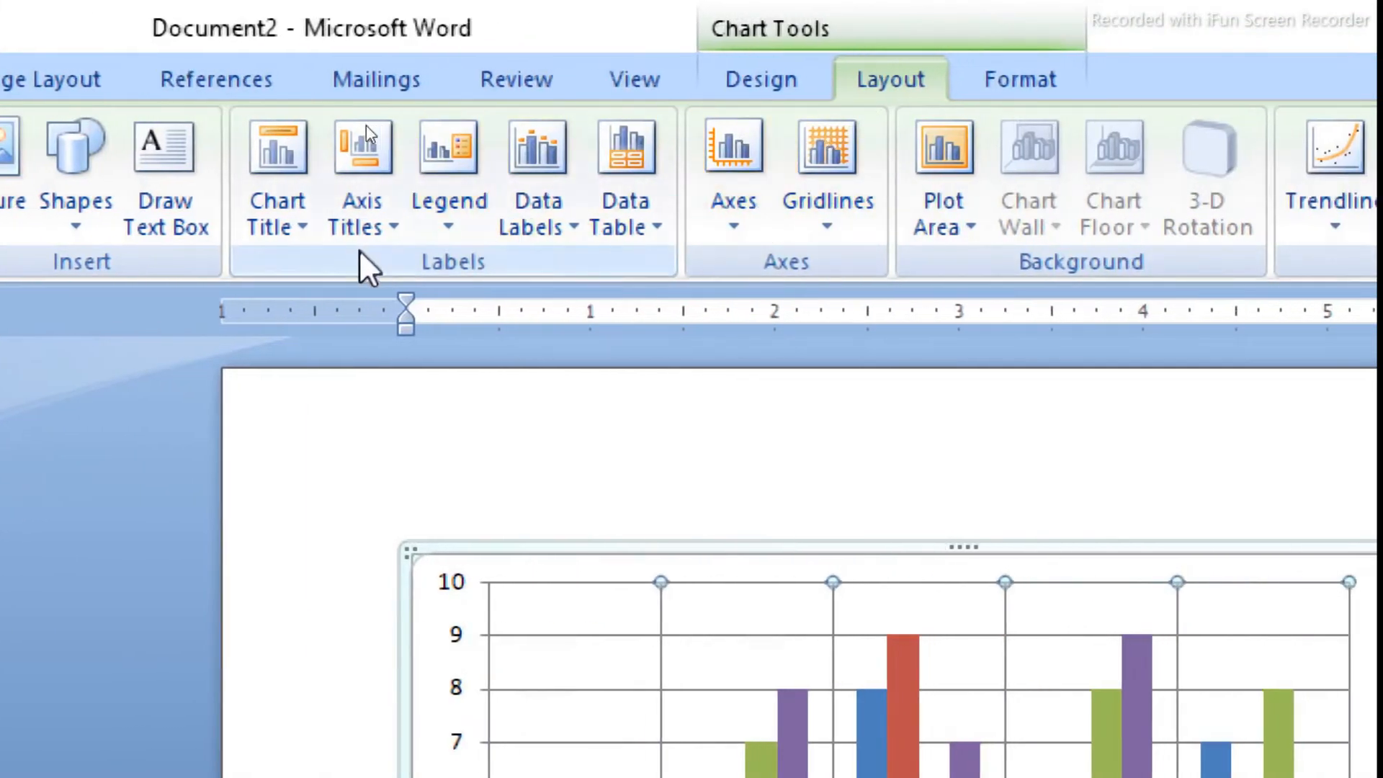
left_click(308, 223)
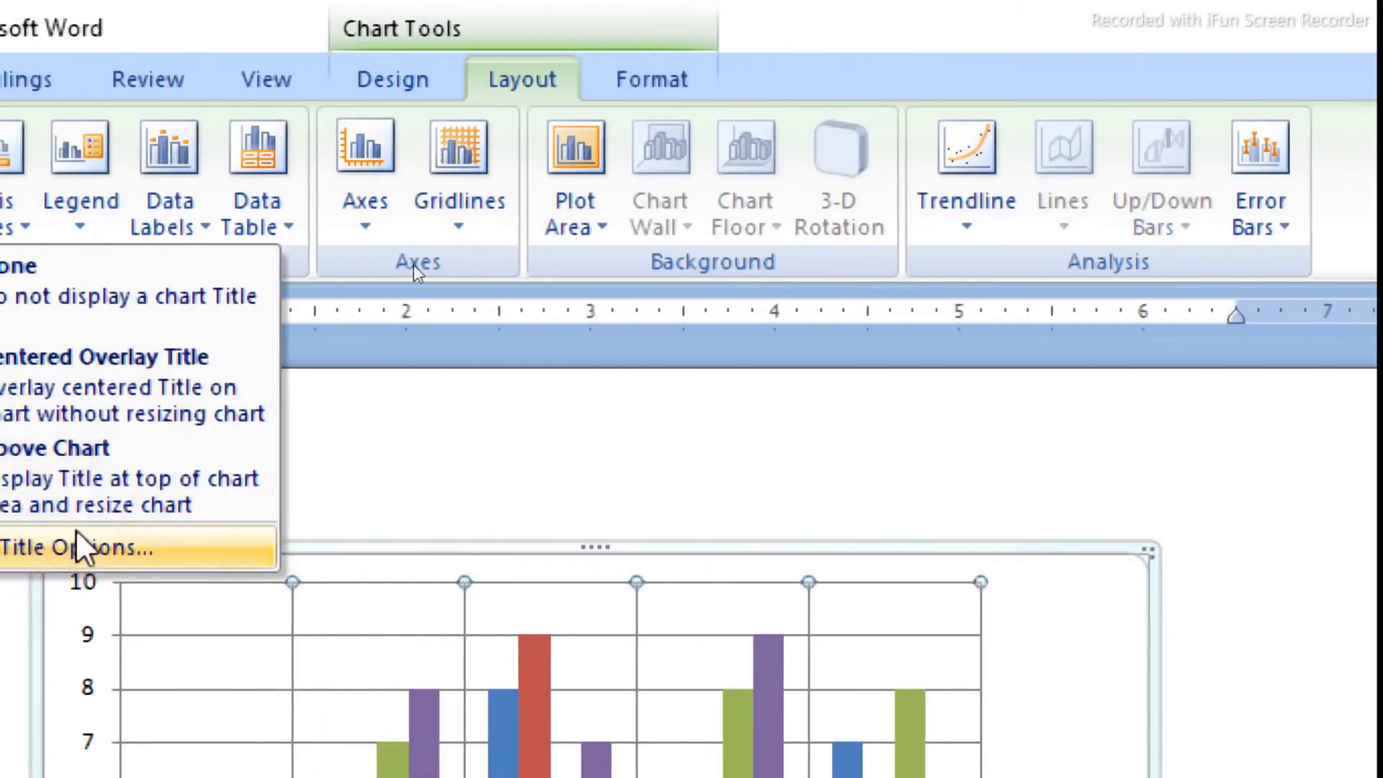
left_click(144, 389)
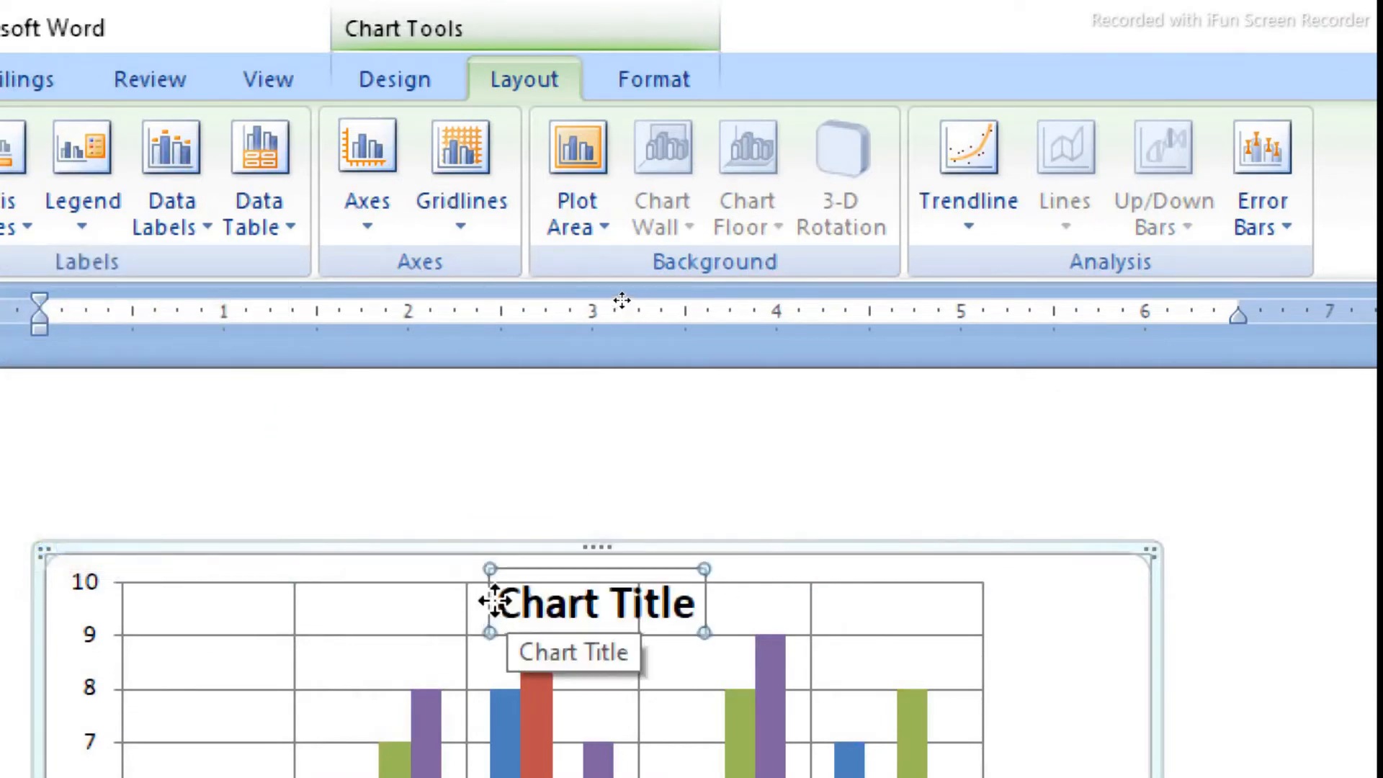
left_click_drag(502, 601, 702, 611)
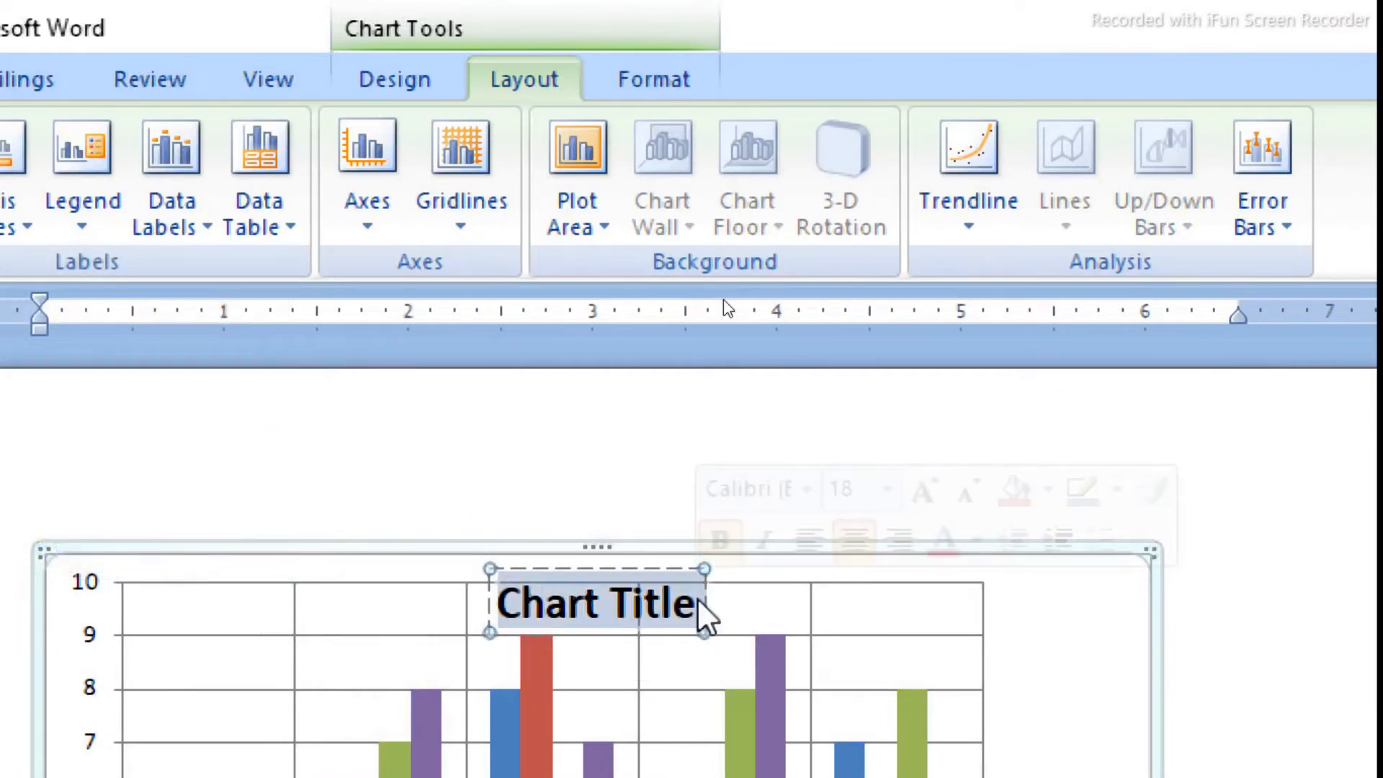
type("ADMISSIO")
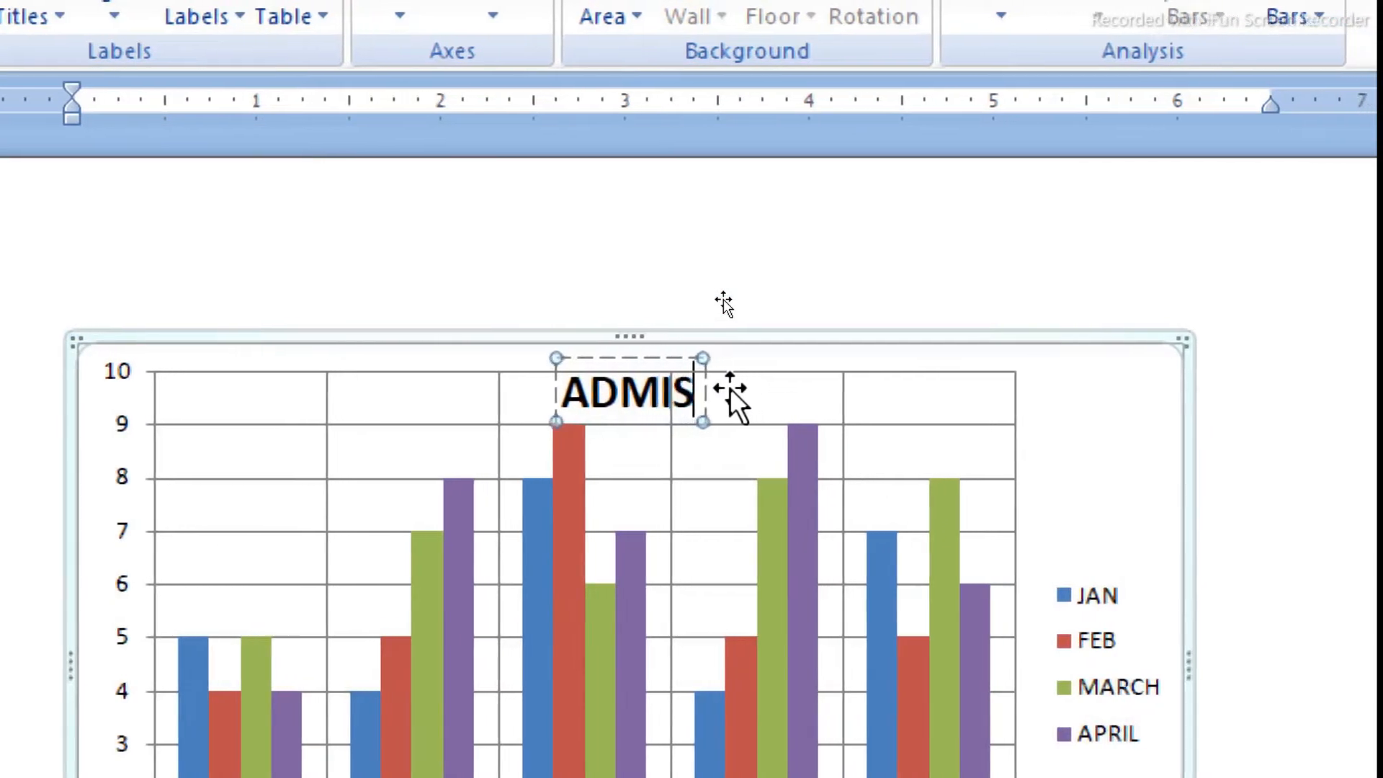
type("N DETA")
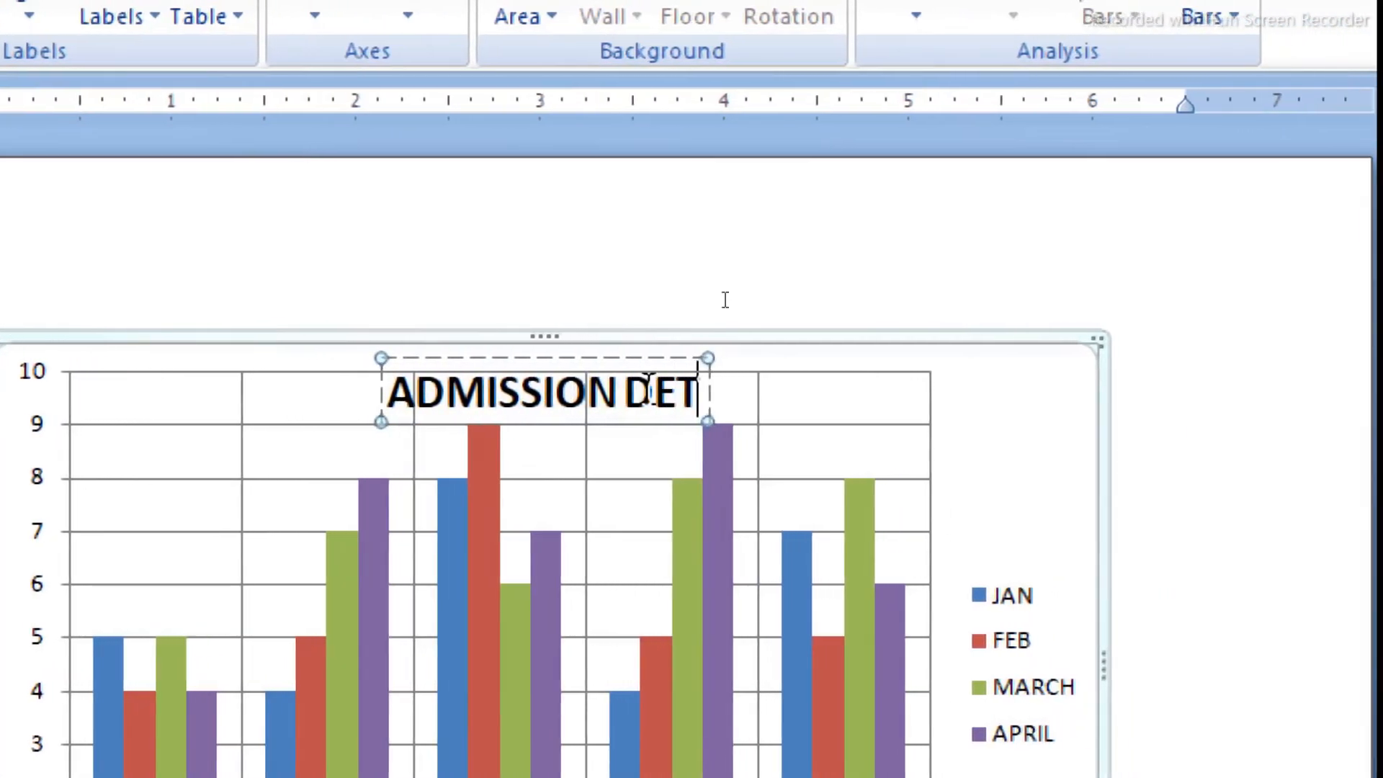
type("IL")
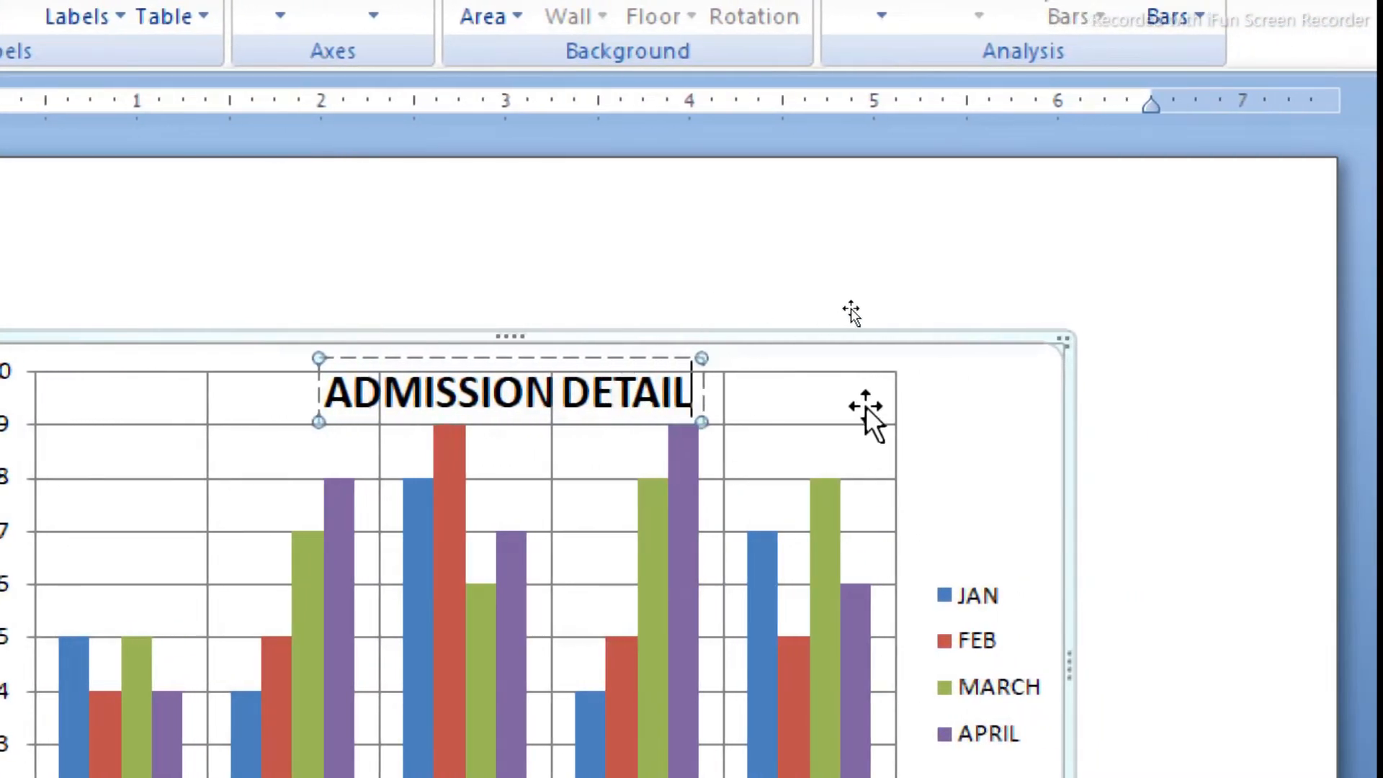
left_click(882, 405)
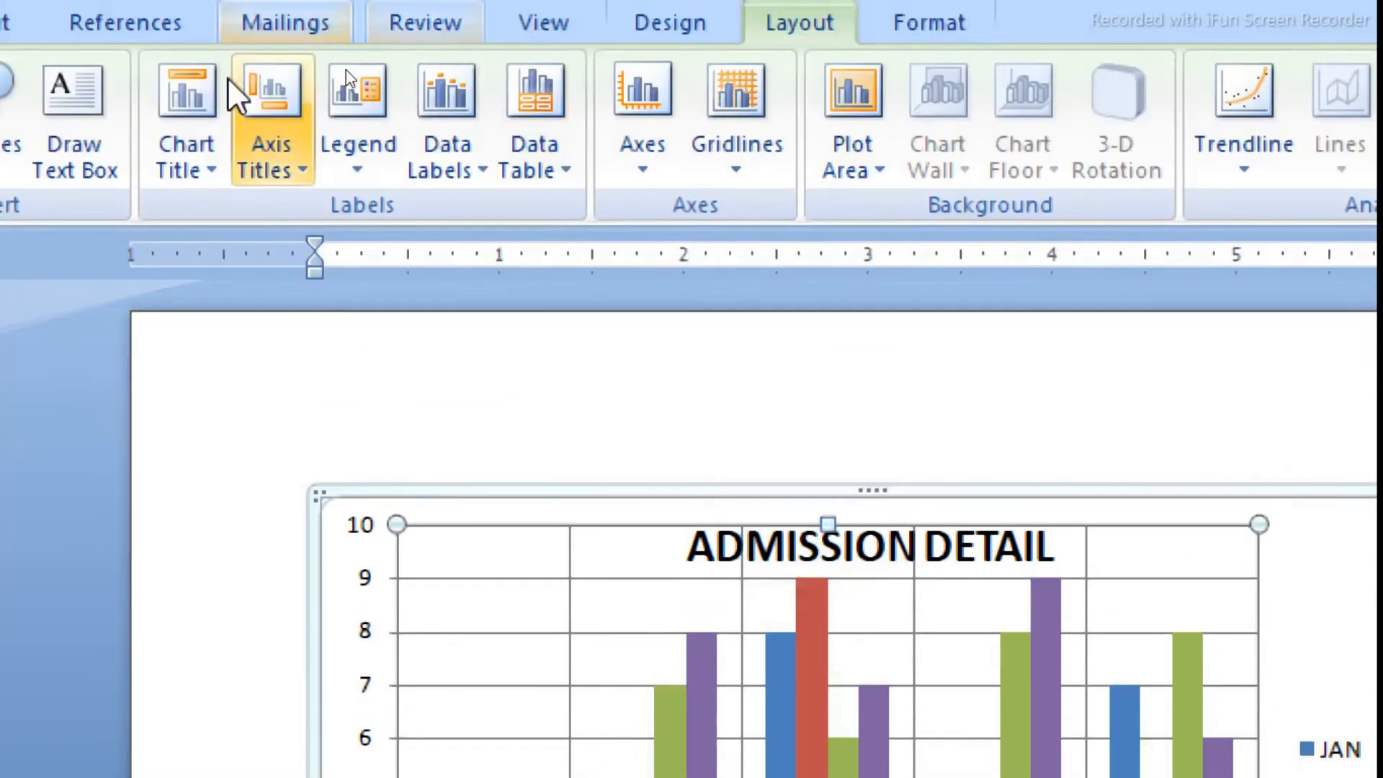
Step: Change the chart title's placement to Above Chart so the plot is resized beneath it
left_click(180, 155)
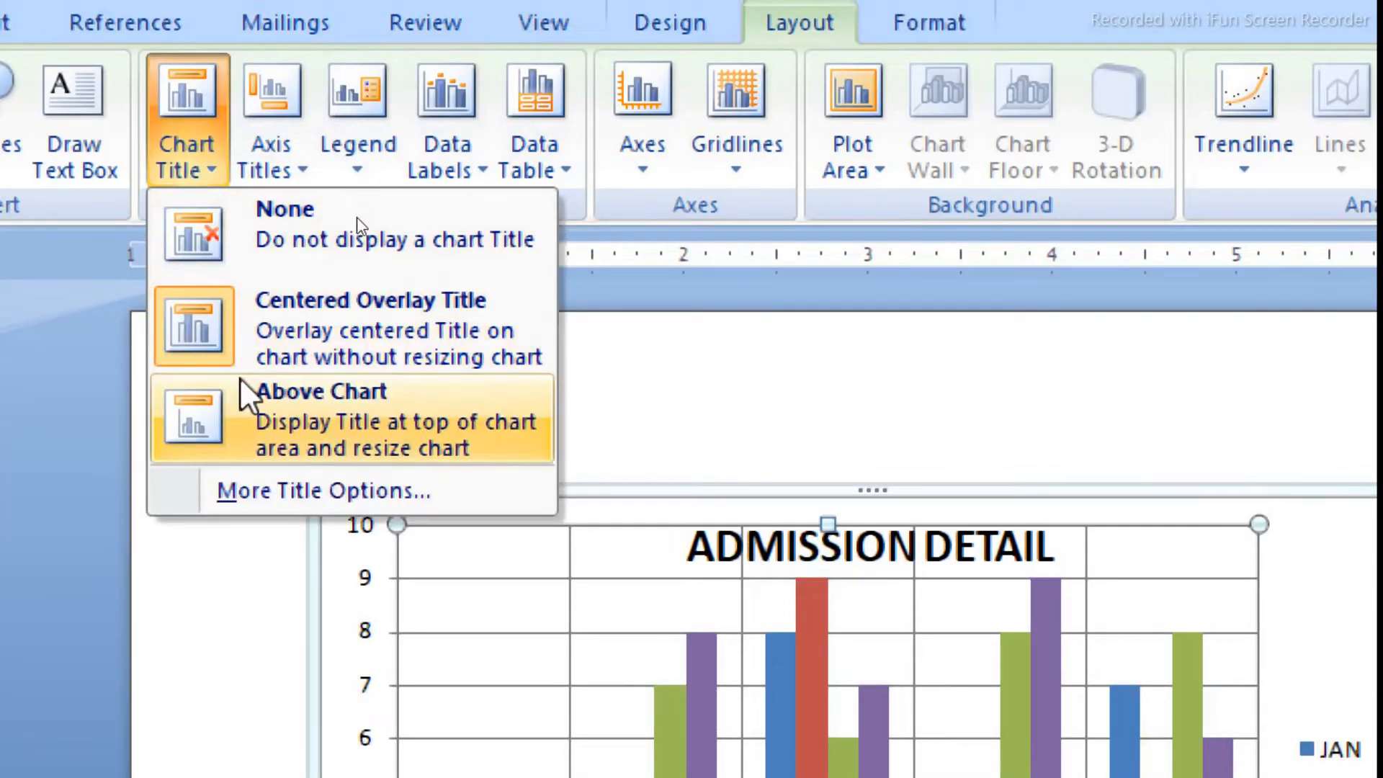
left_click(248, 415)
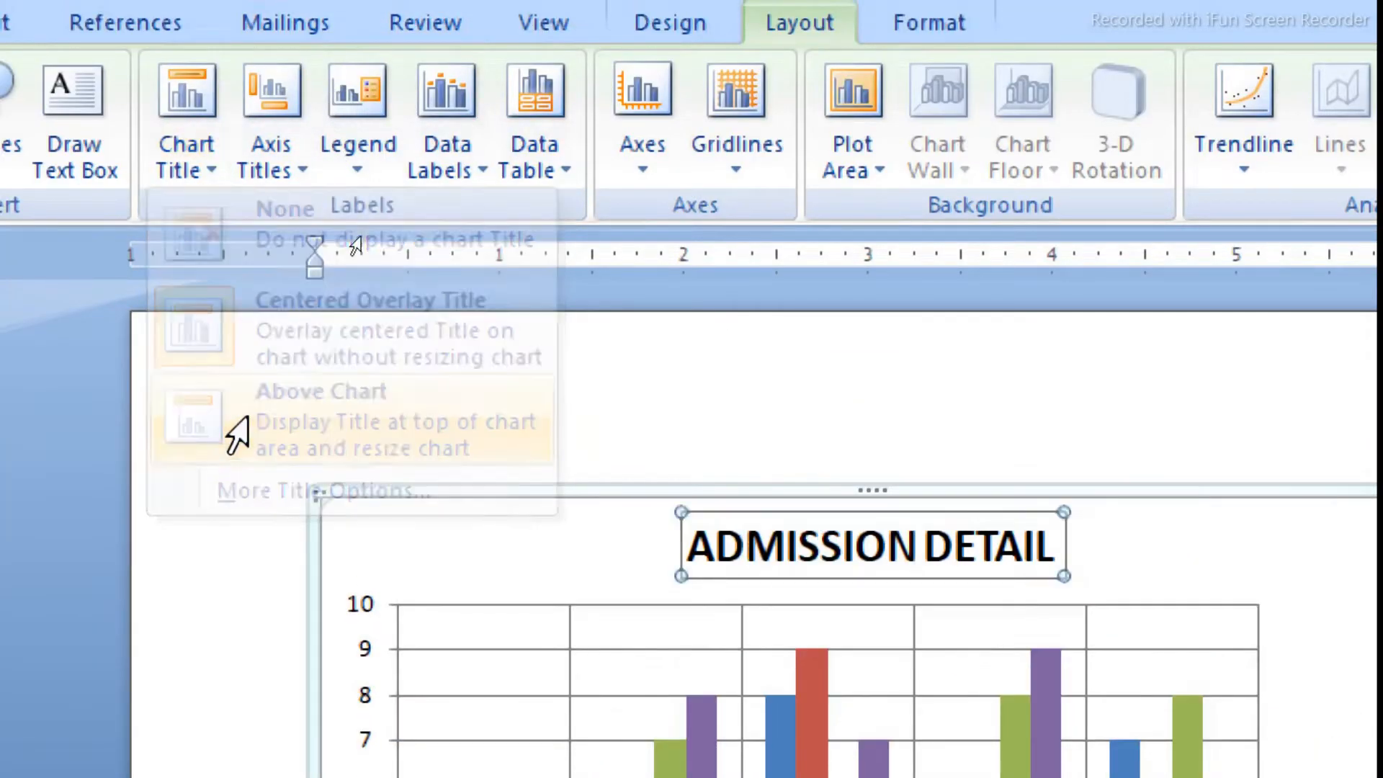
scroll(1169, 695, "down", 3)
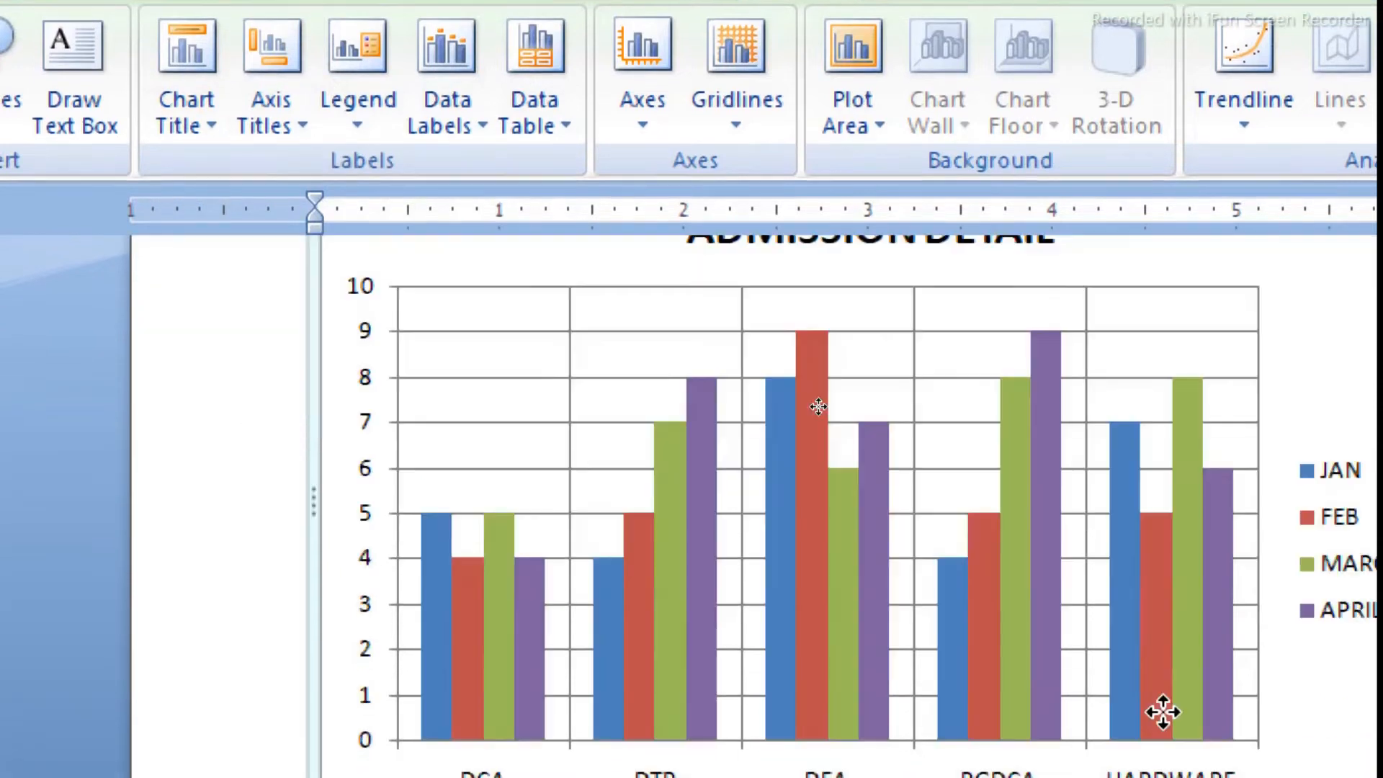
scroll(1160, 710, "up", 2)
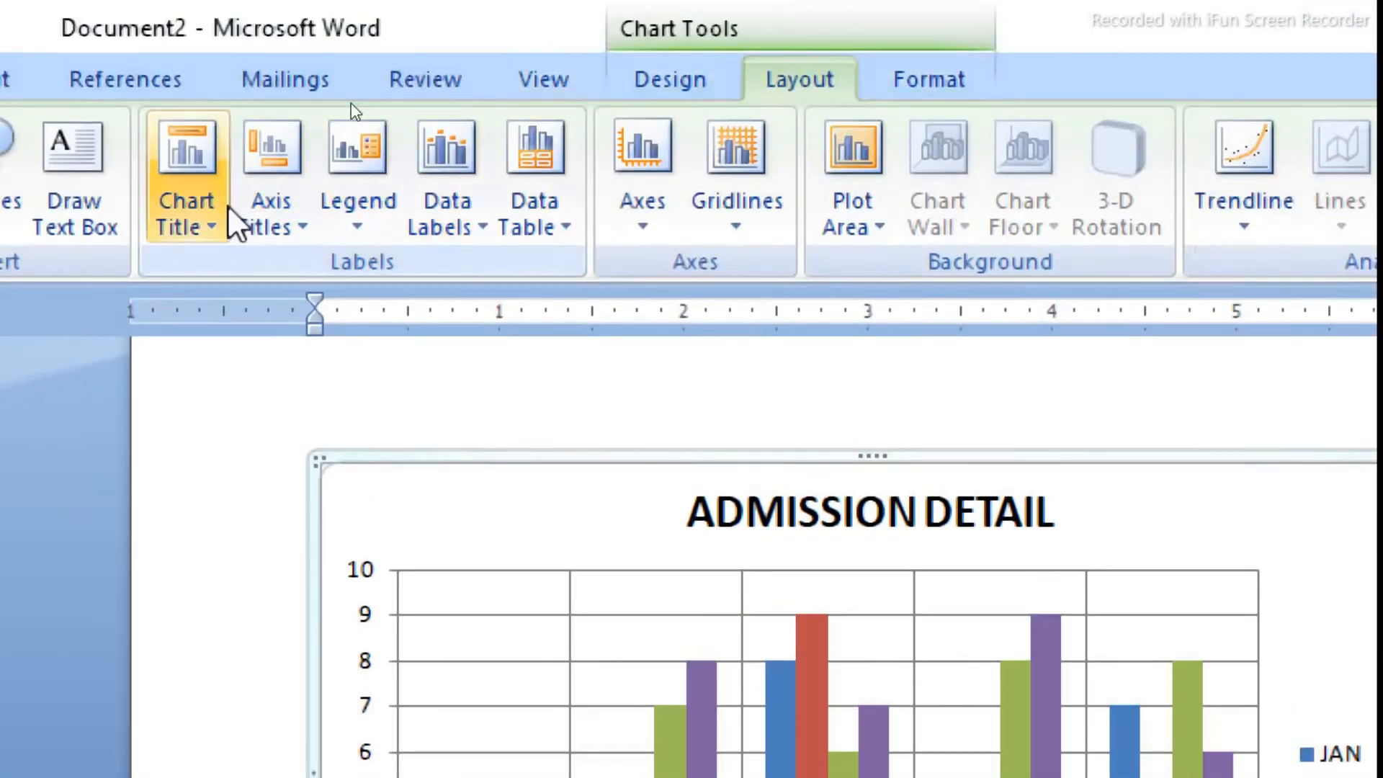
Step: Add a primary horizontal axis title to the chart, placed below the axis
left_click(283, 216)
mouse_move(300, 250)
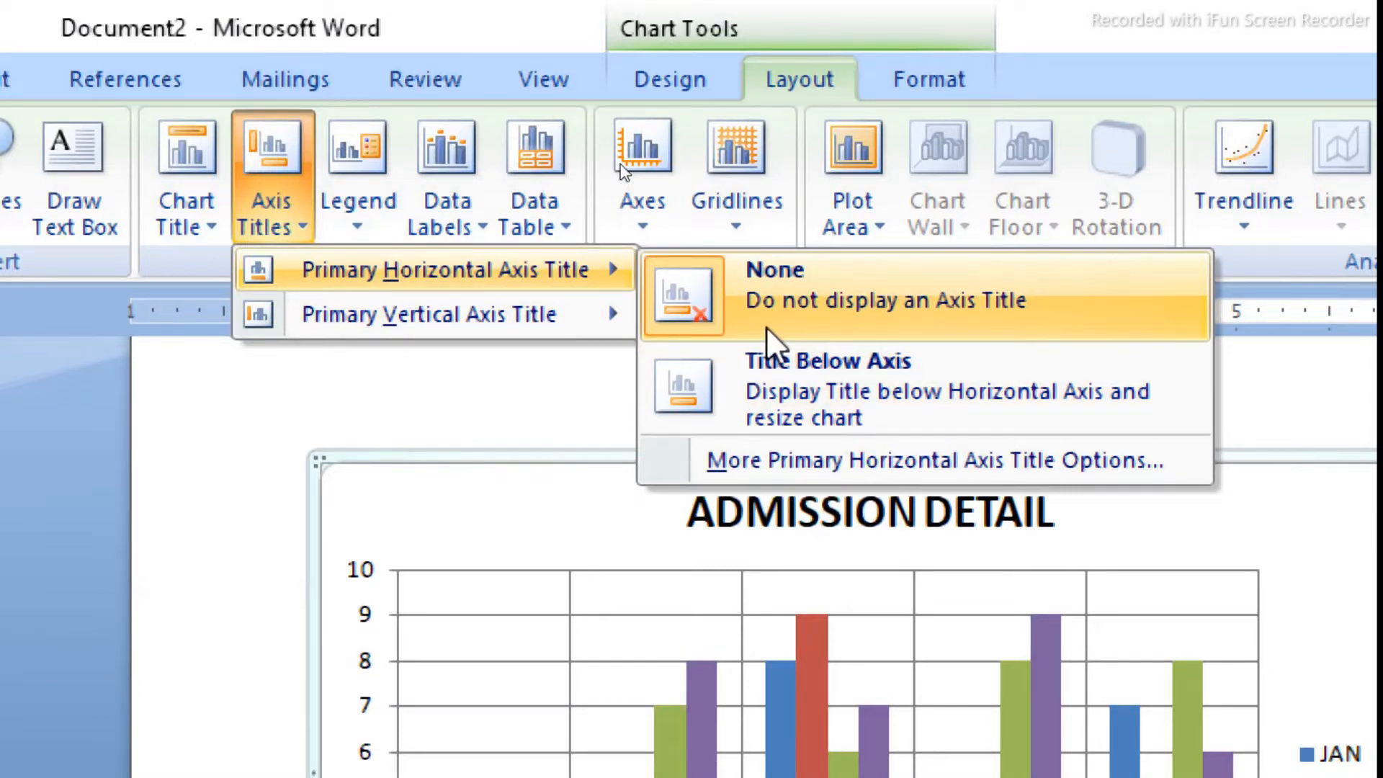
left_click(789, 379)
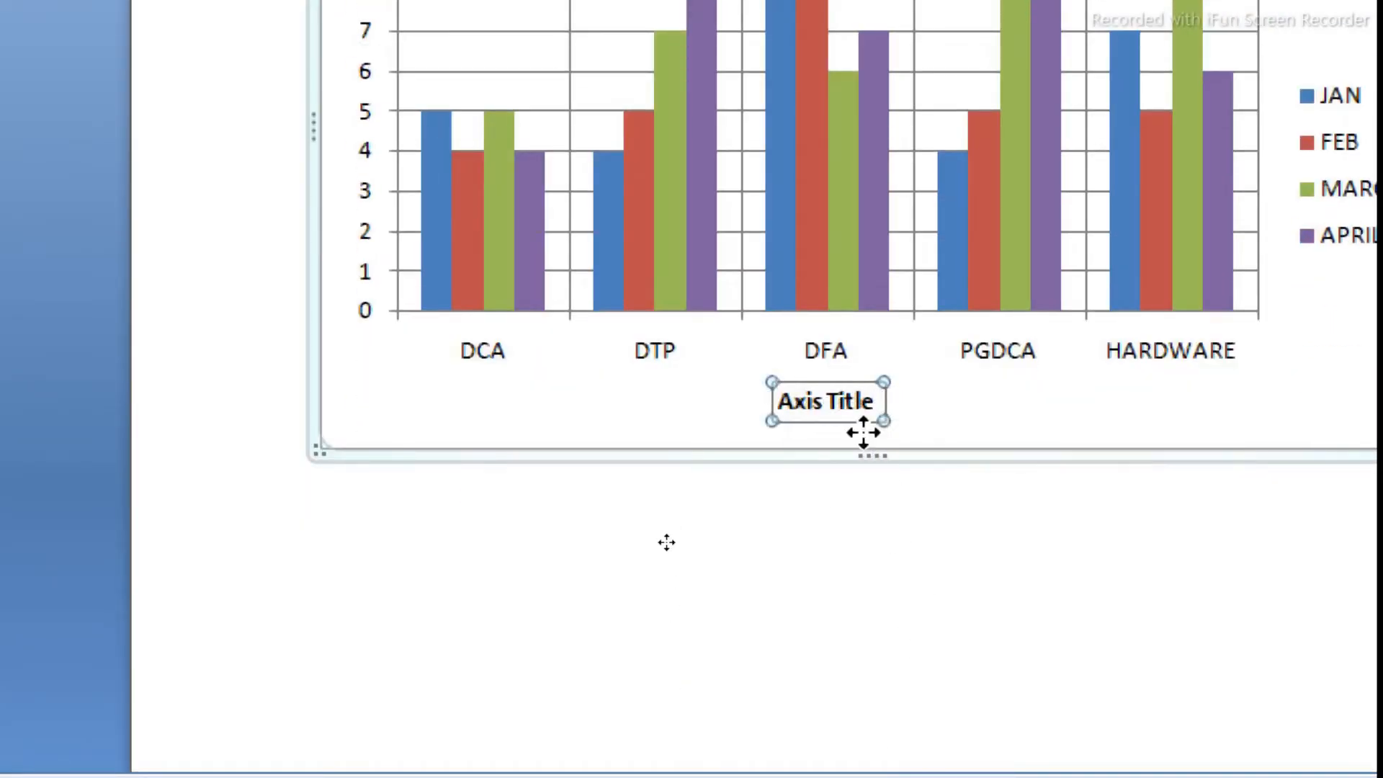
Step: Replace the horizontal axis title's placeholder text with COURSE
left_click(833, 403)
left_click_drag(828, 404, 880, 409)
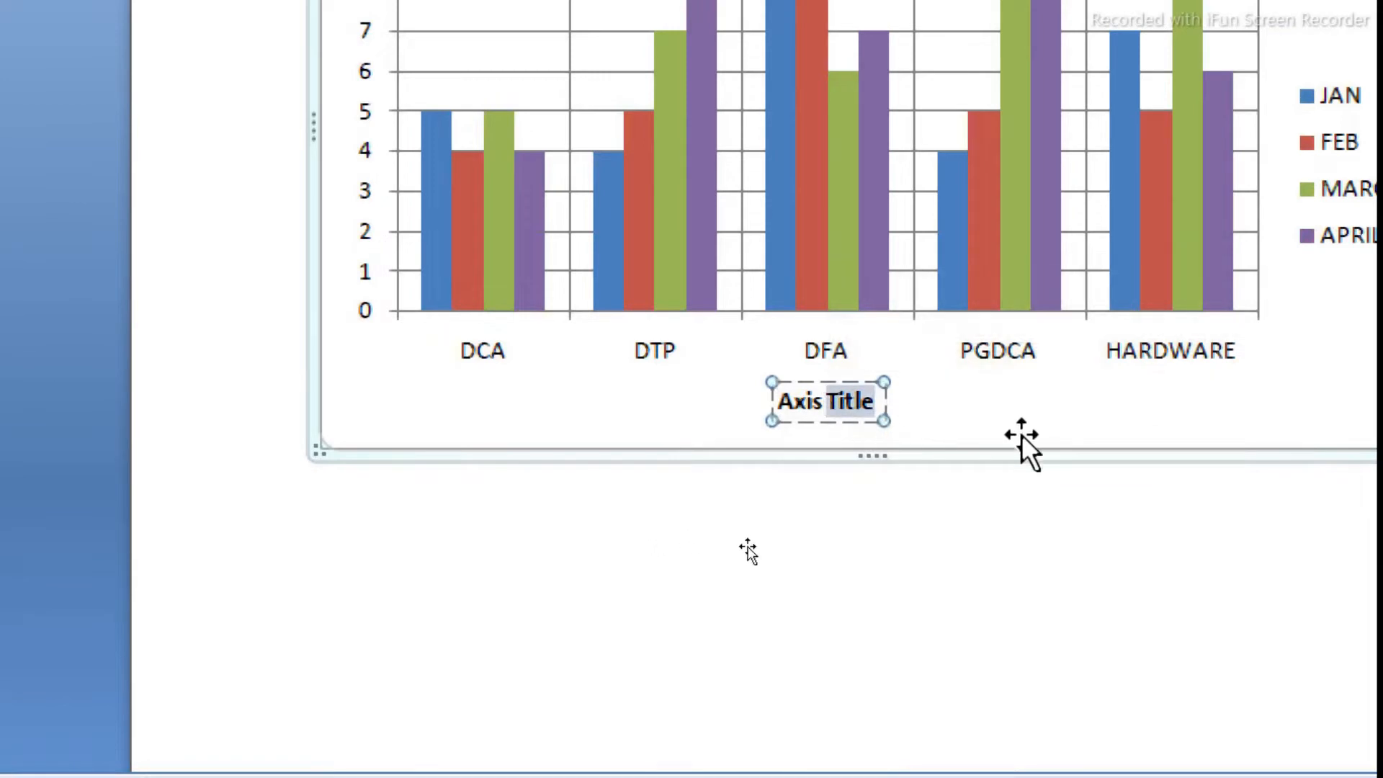
key("BackSpace")
key("BackSpace")
key("BackSpace")
key("BackSpace")
key("BackSpace")
key("BackSpace")
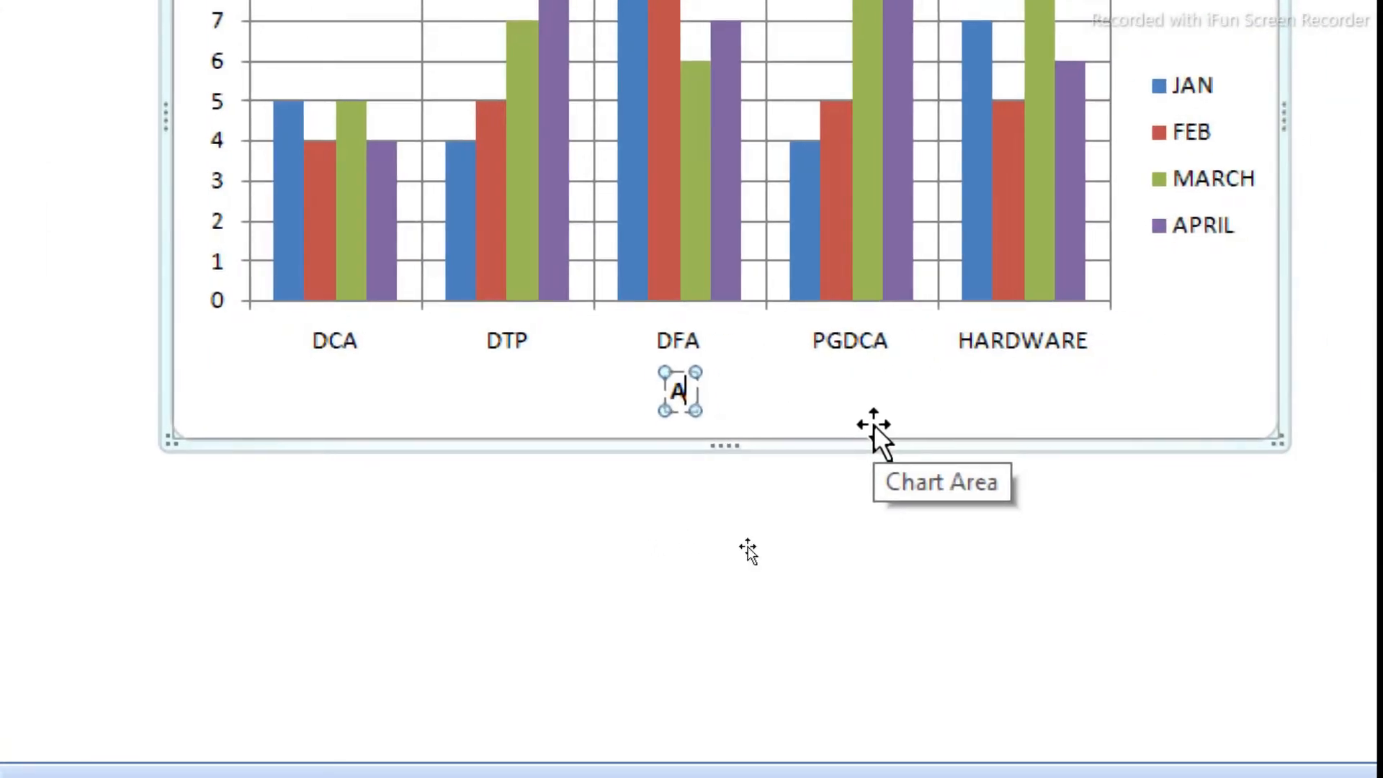
type("COURS")
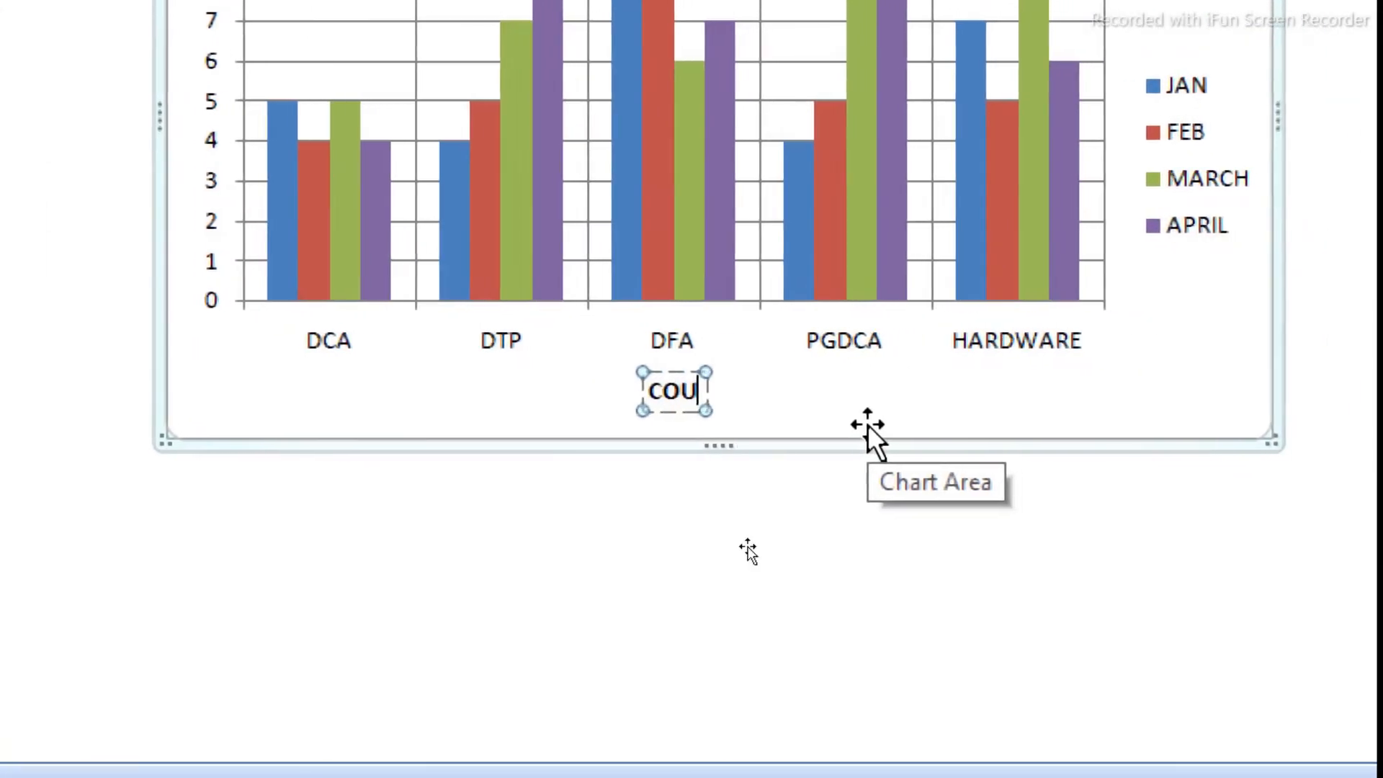
type("E DETAI")
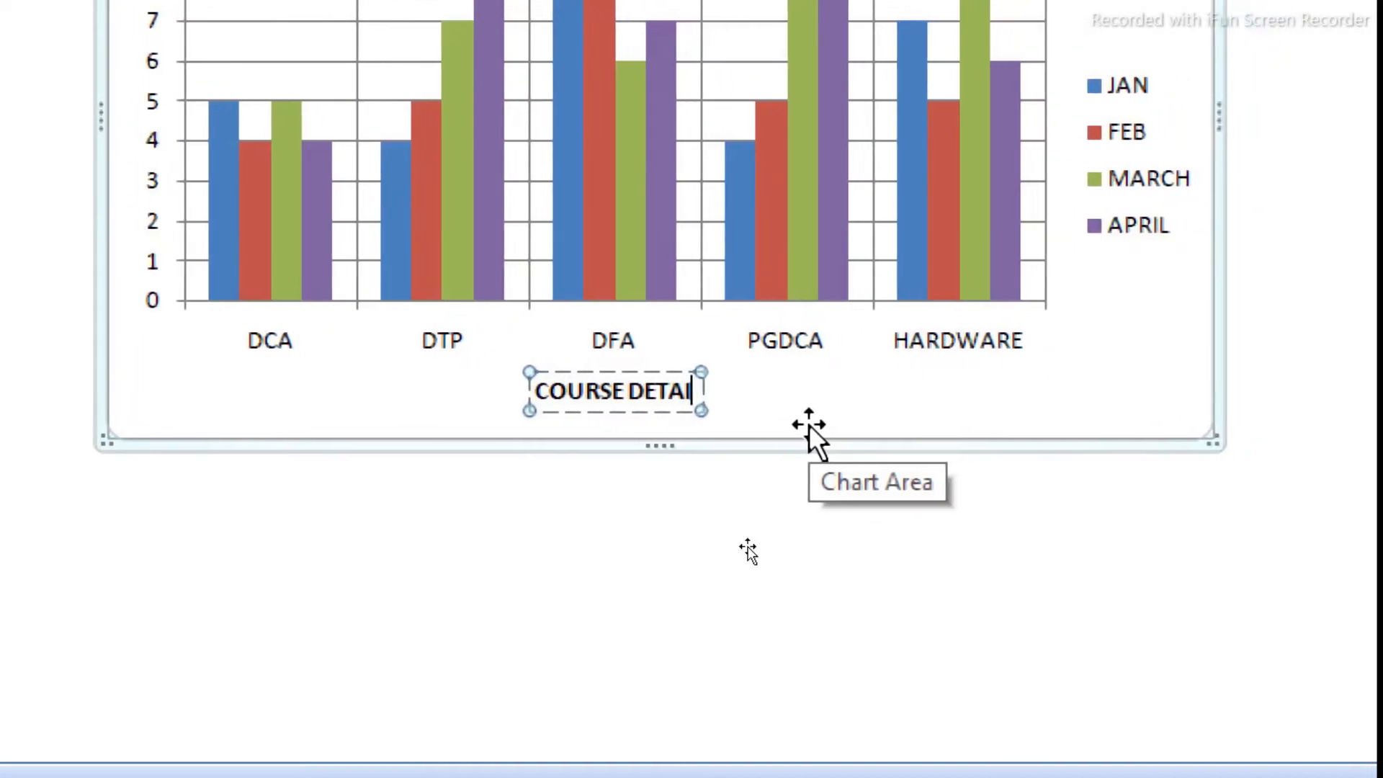
key("BackSpace")
key("BackSpace")
key("BackSpace")
key("BackSpace")
key("BackSpace")
key("BackSpace")
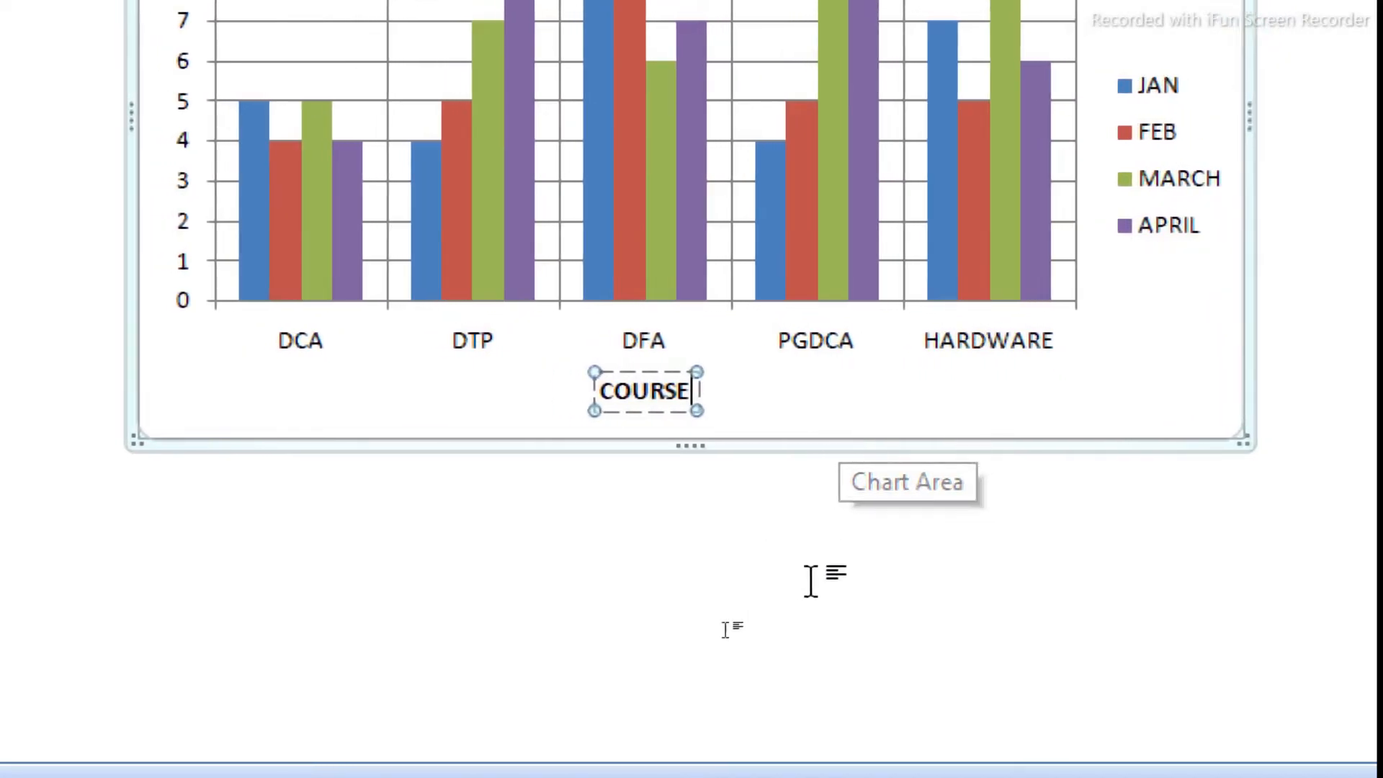
left_click(746, 401)
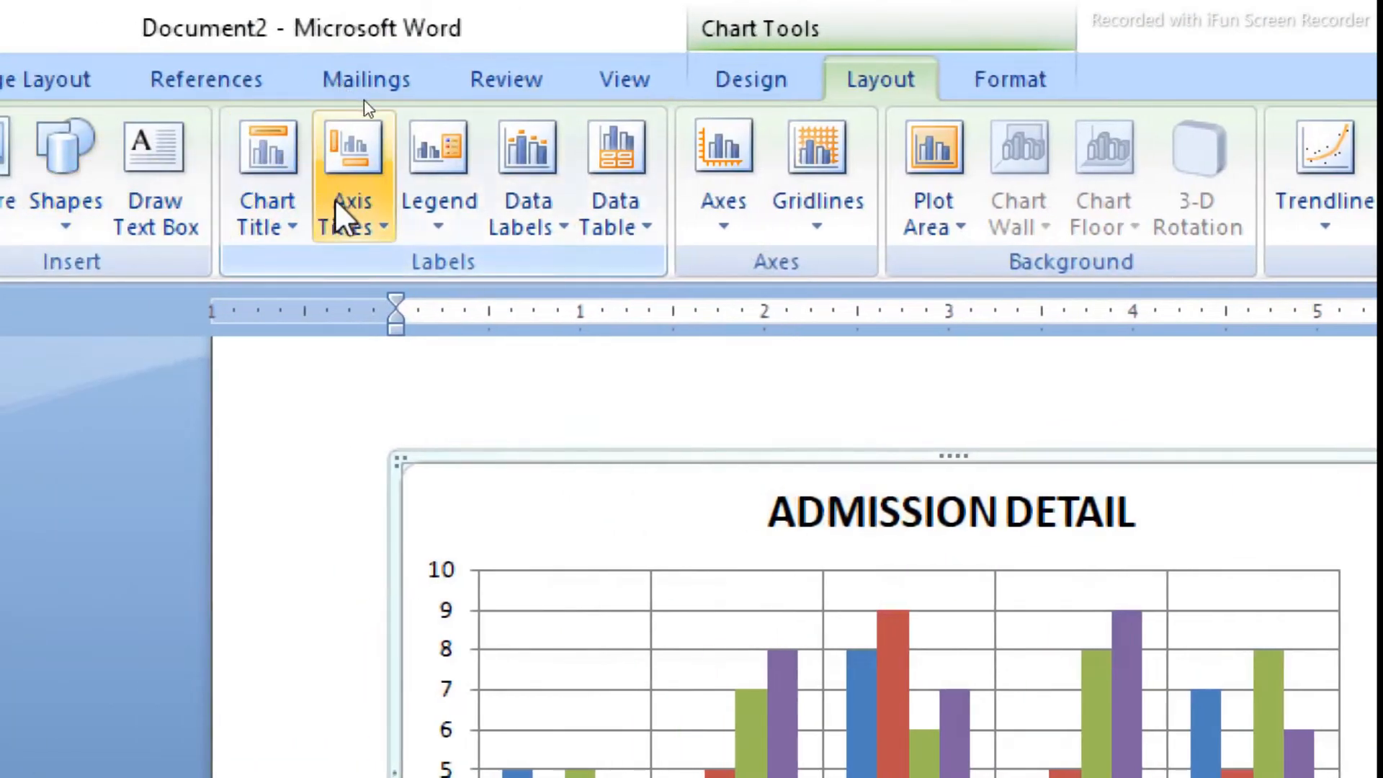
Step: Add a primary vertical axis title to the chart using the Rotated Title option
left_click(335, 200)
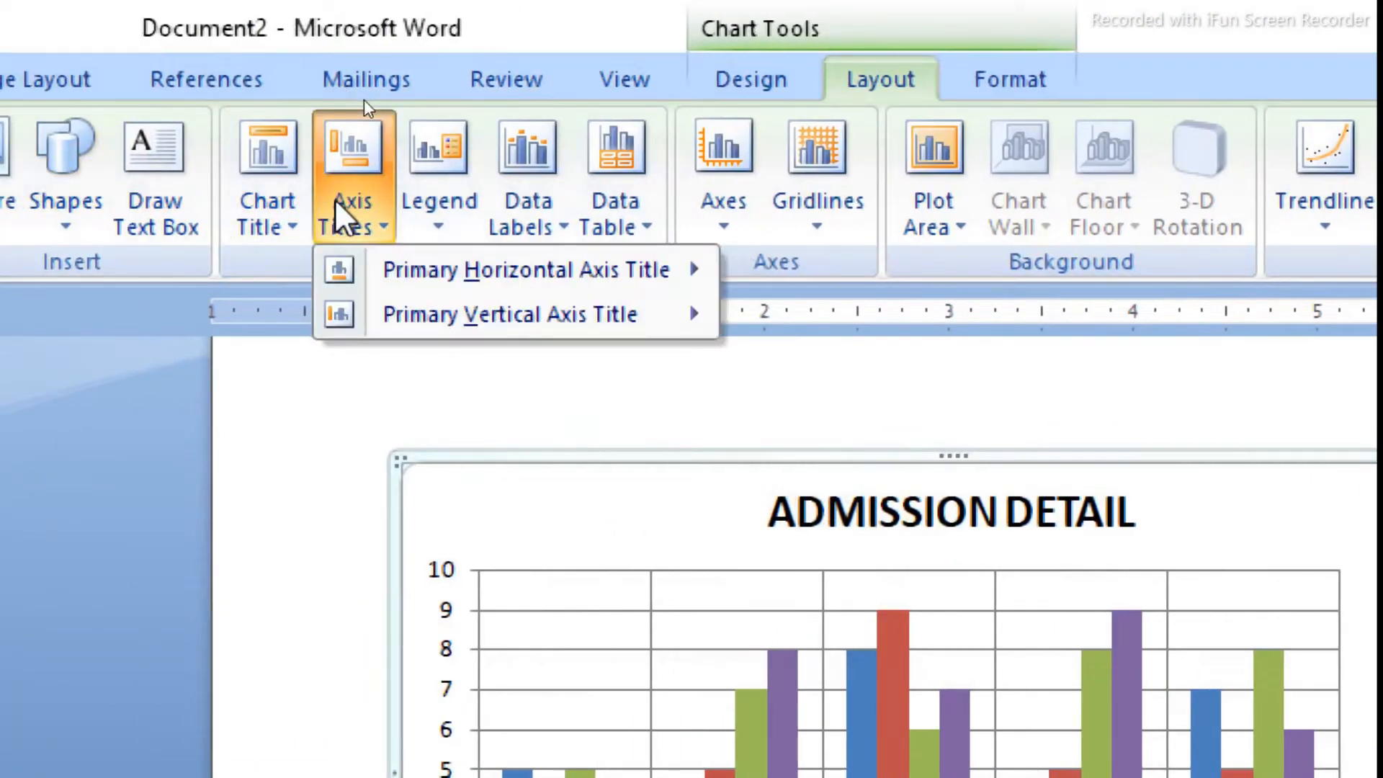
mouse_move(402, 316)
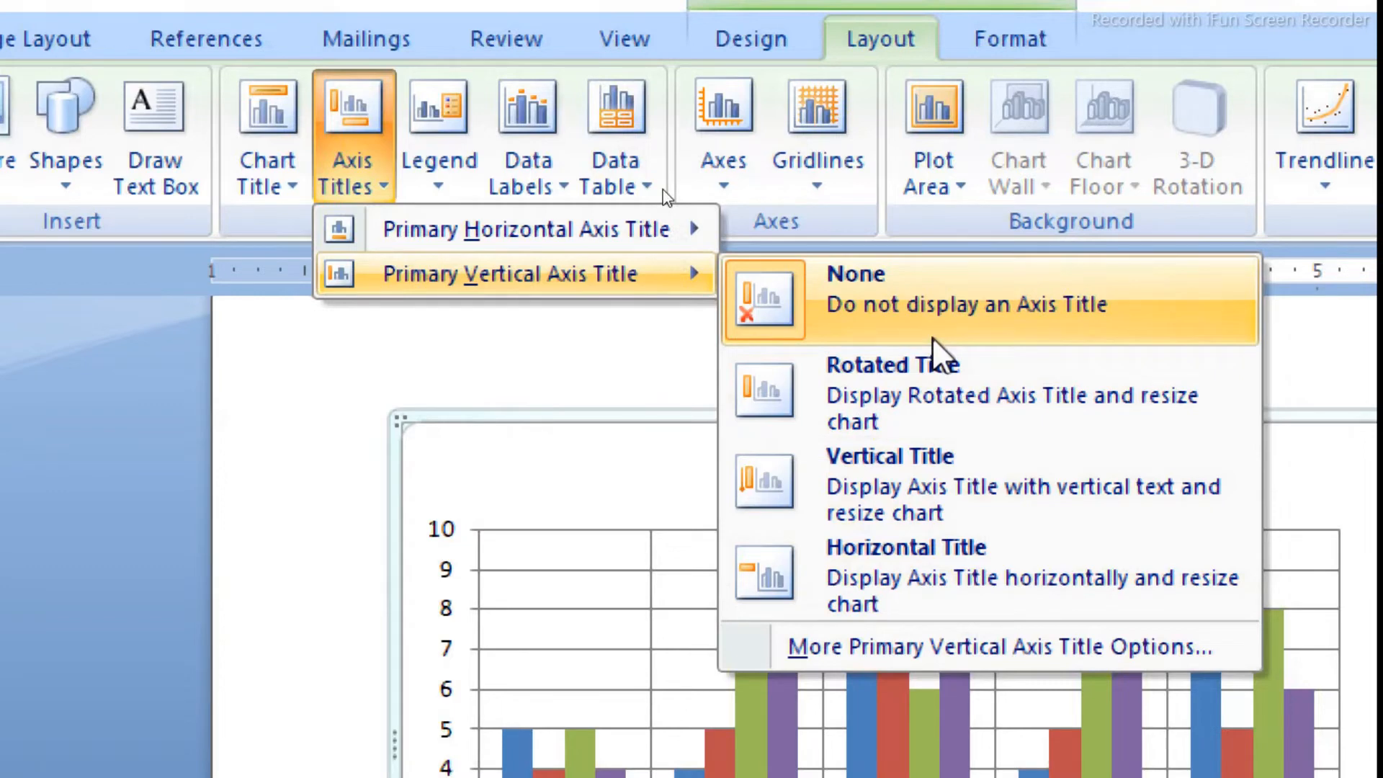
left_click(937, 381)
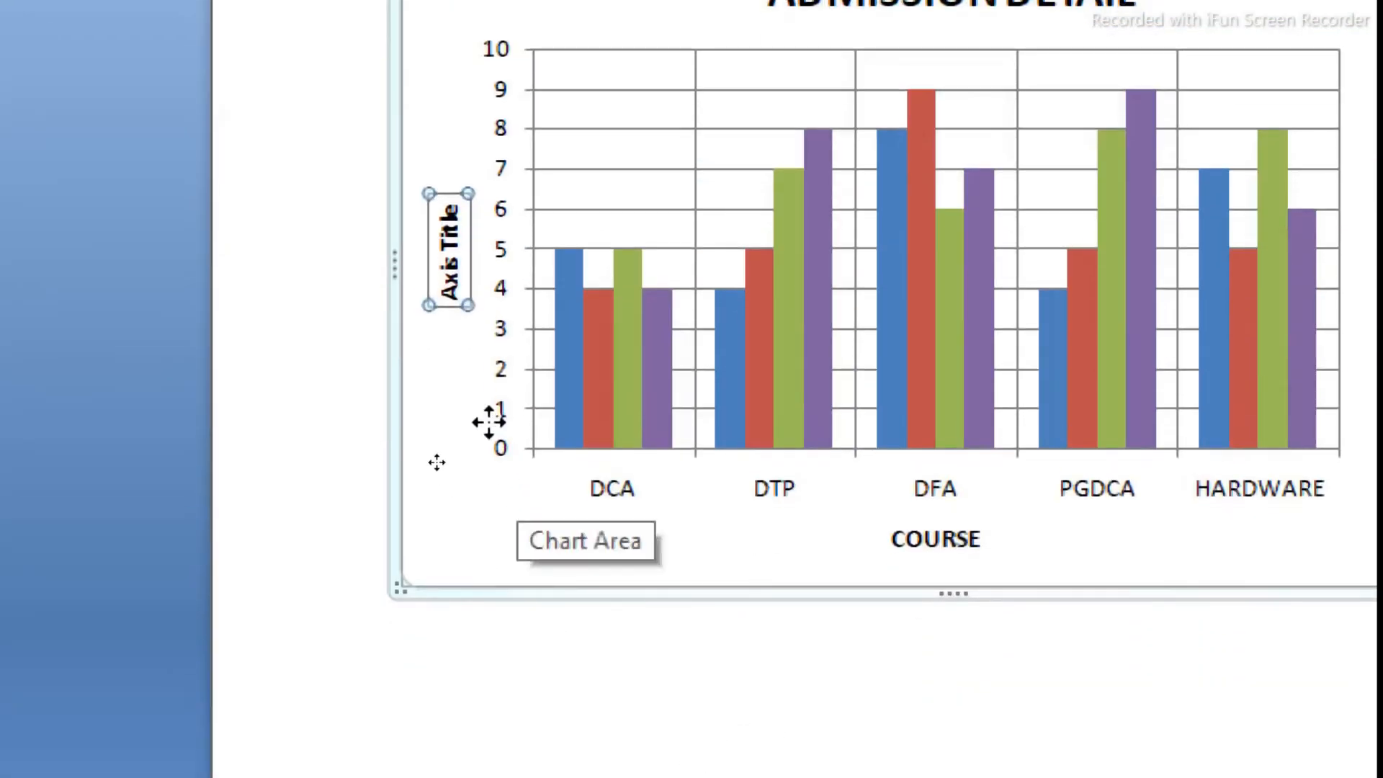
Step: Replace the vertical axis title's placeholder text with NOS OF STUDENTS
double_click(448, 230)
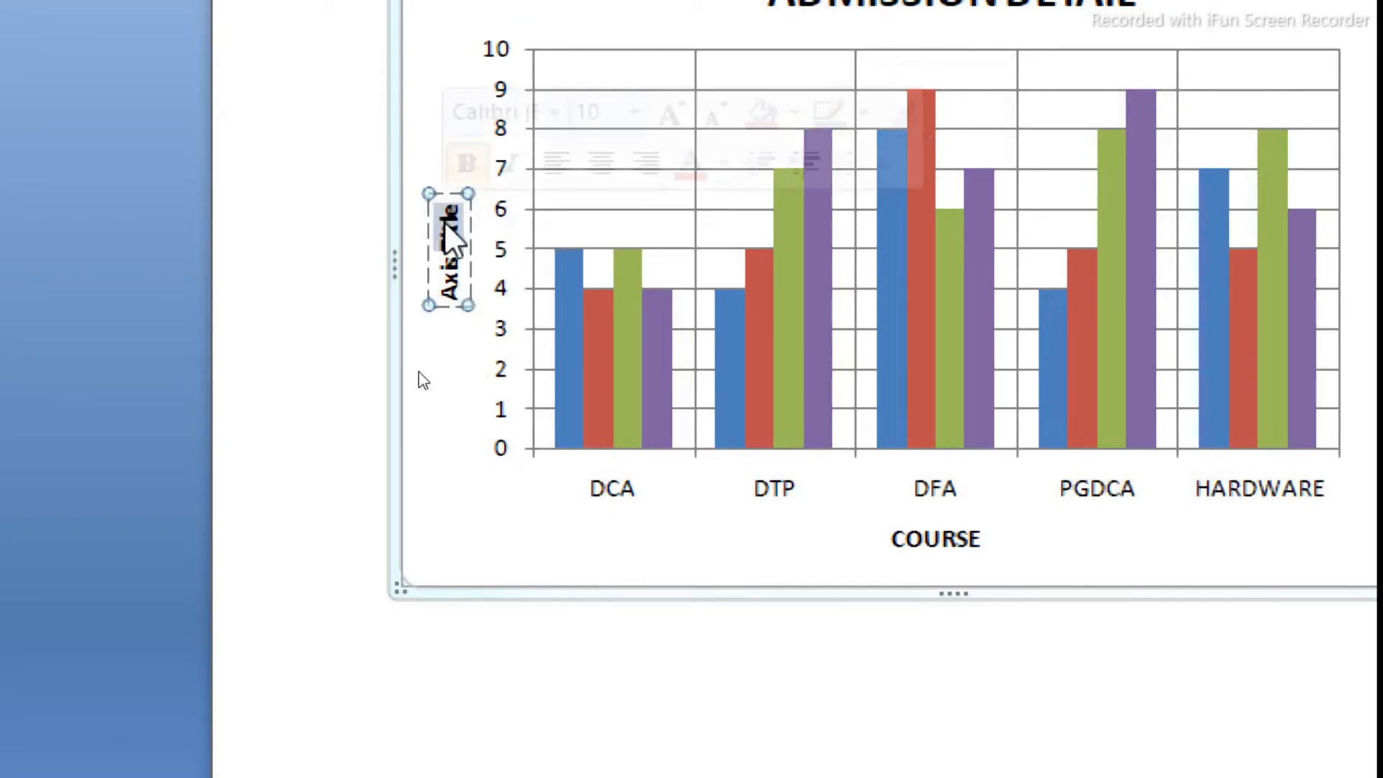
key("BackSpace")
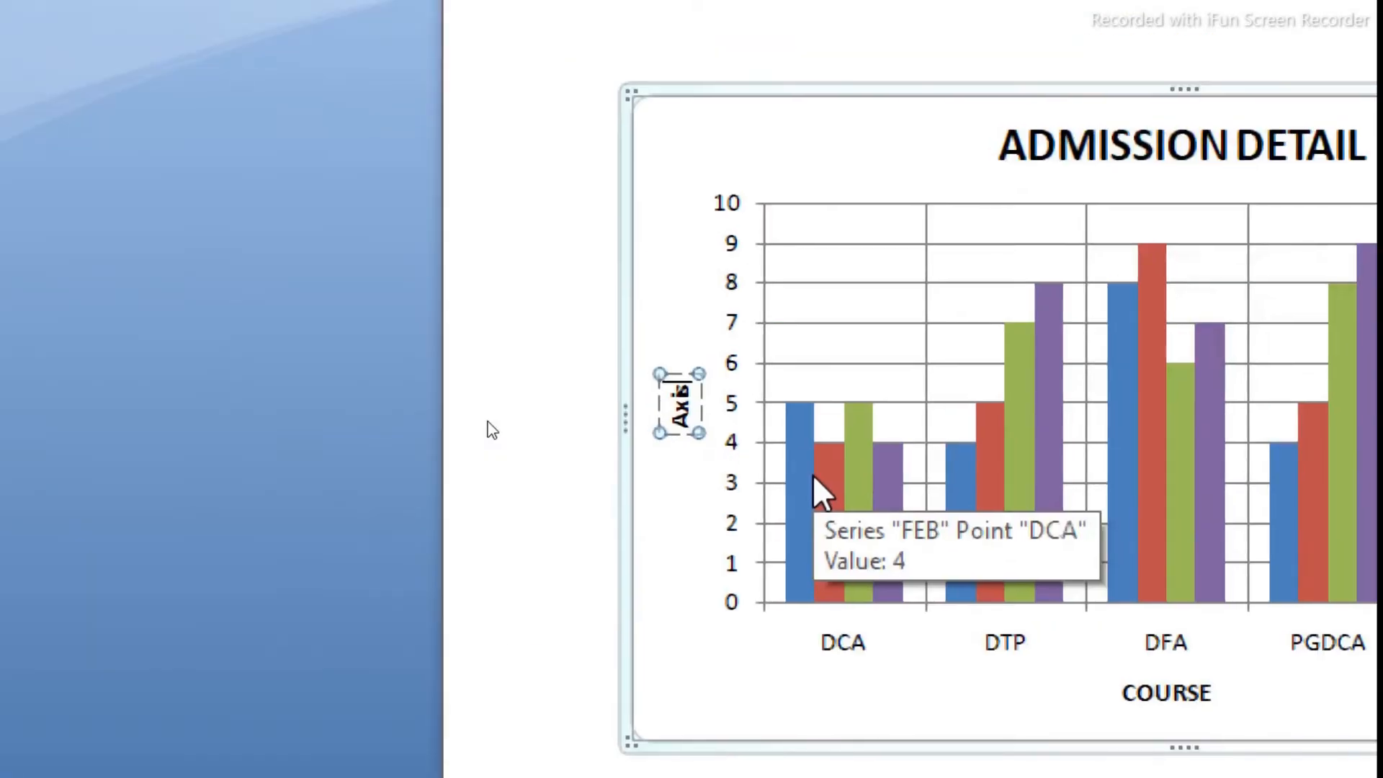
key("BackSpace")
key("BackSpace")
key("BackSpace")
key("BackSpace")
type("NOS OFSTU")
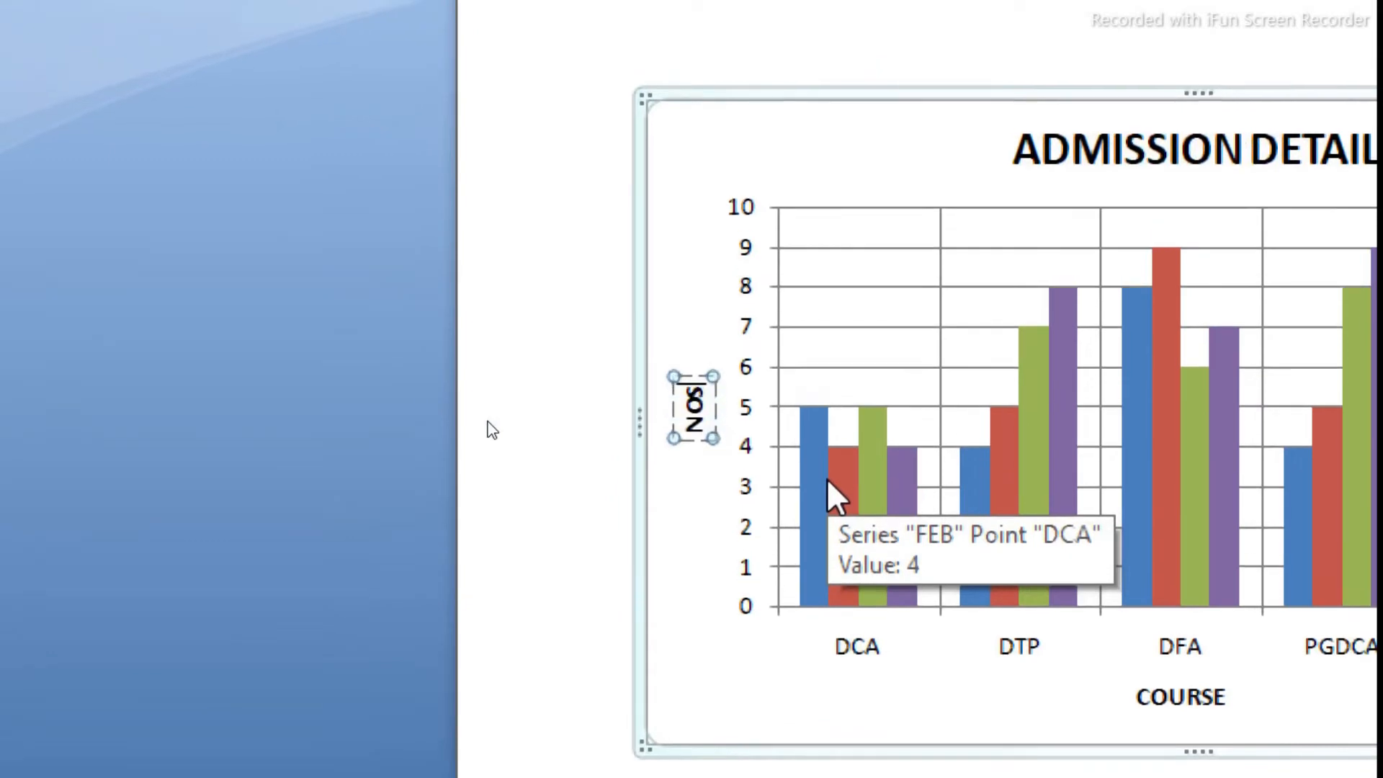
type("DENTS")
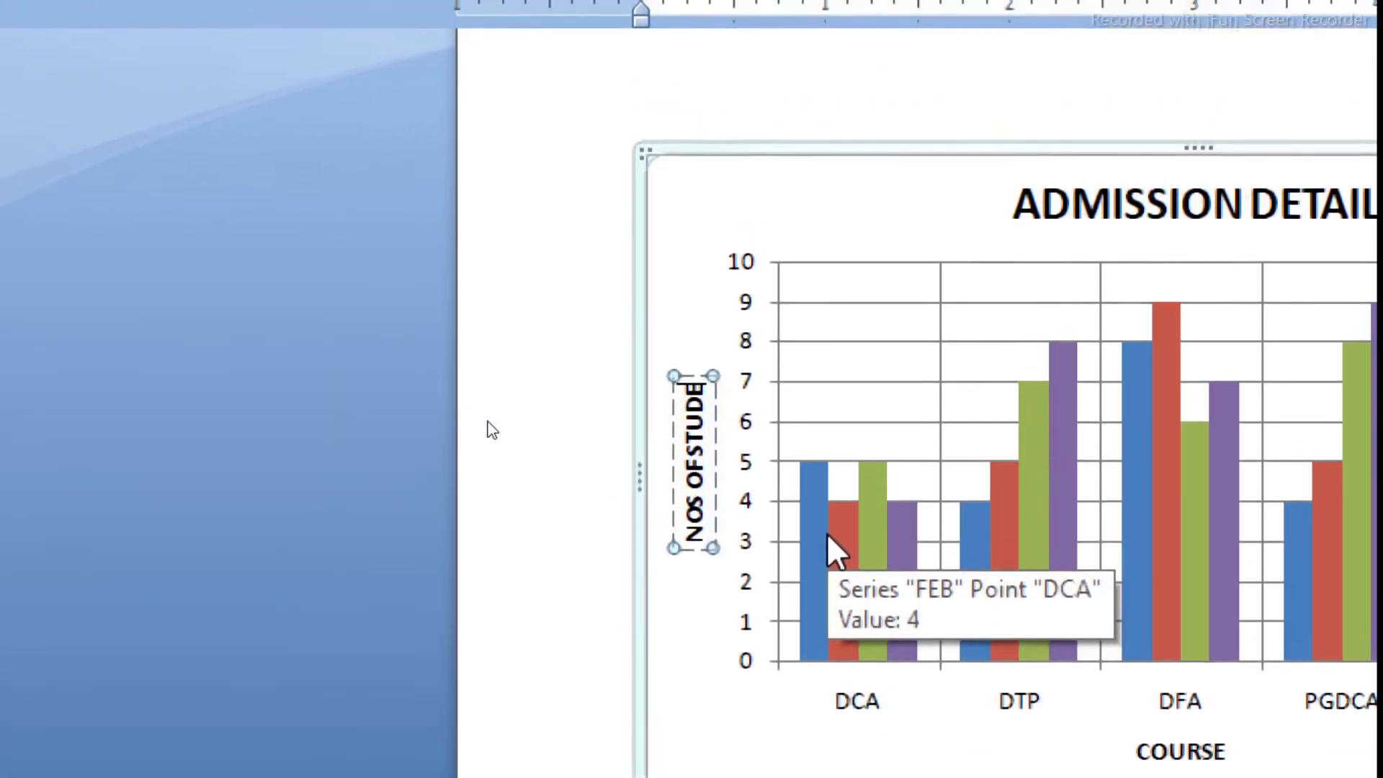
left_click(715, 641)
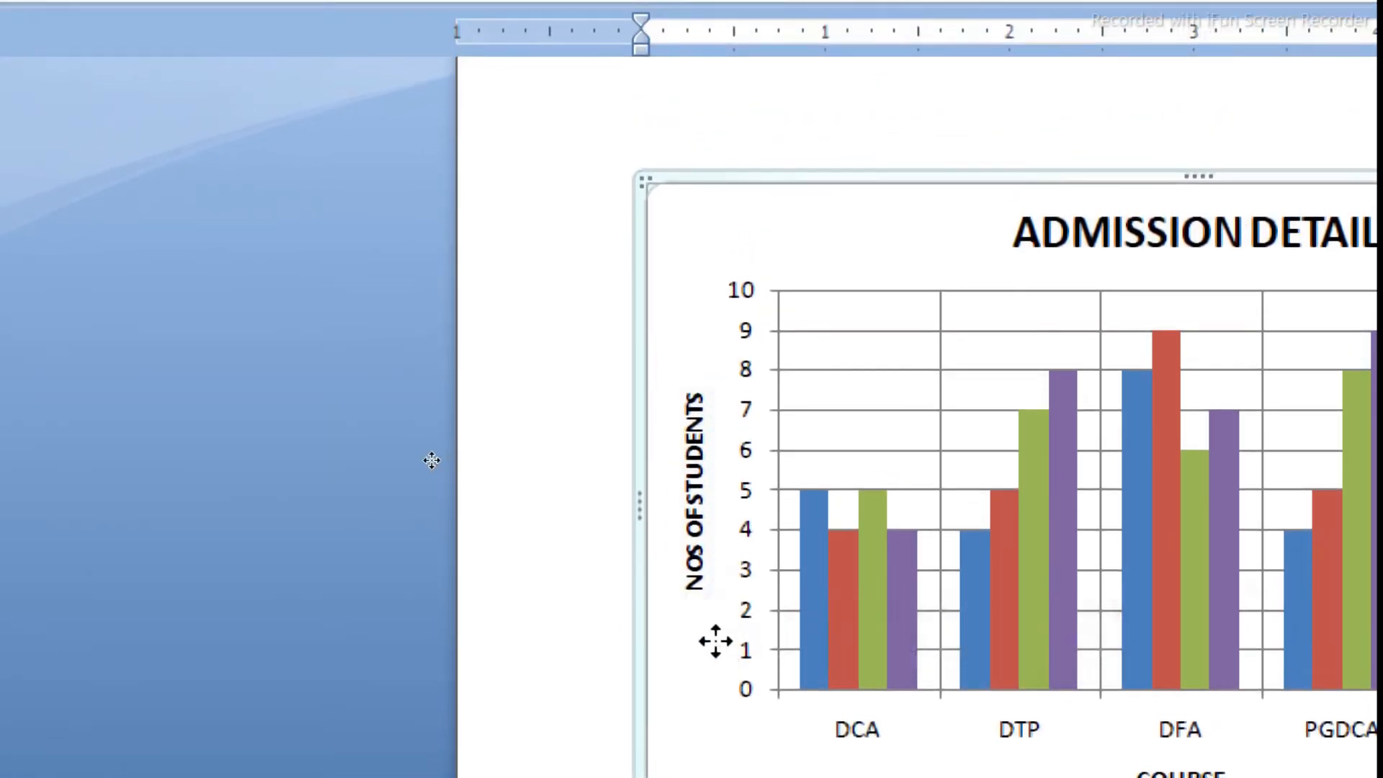
Step: Try the Vertical Title style on the chart's vertical axis title
left_click(702, 565)
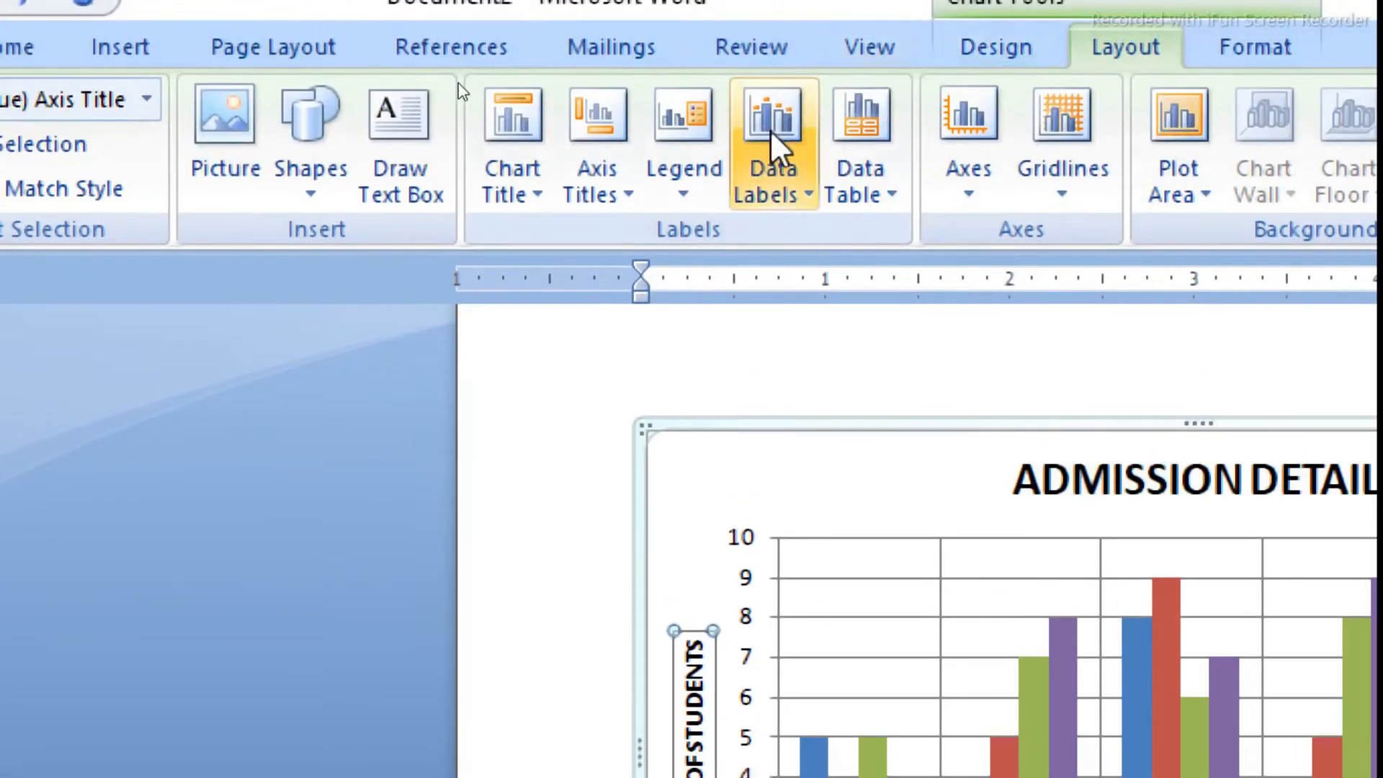
left_click(628, 151)
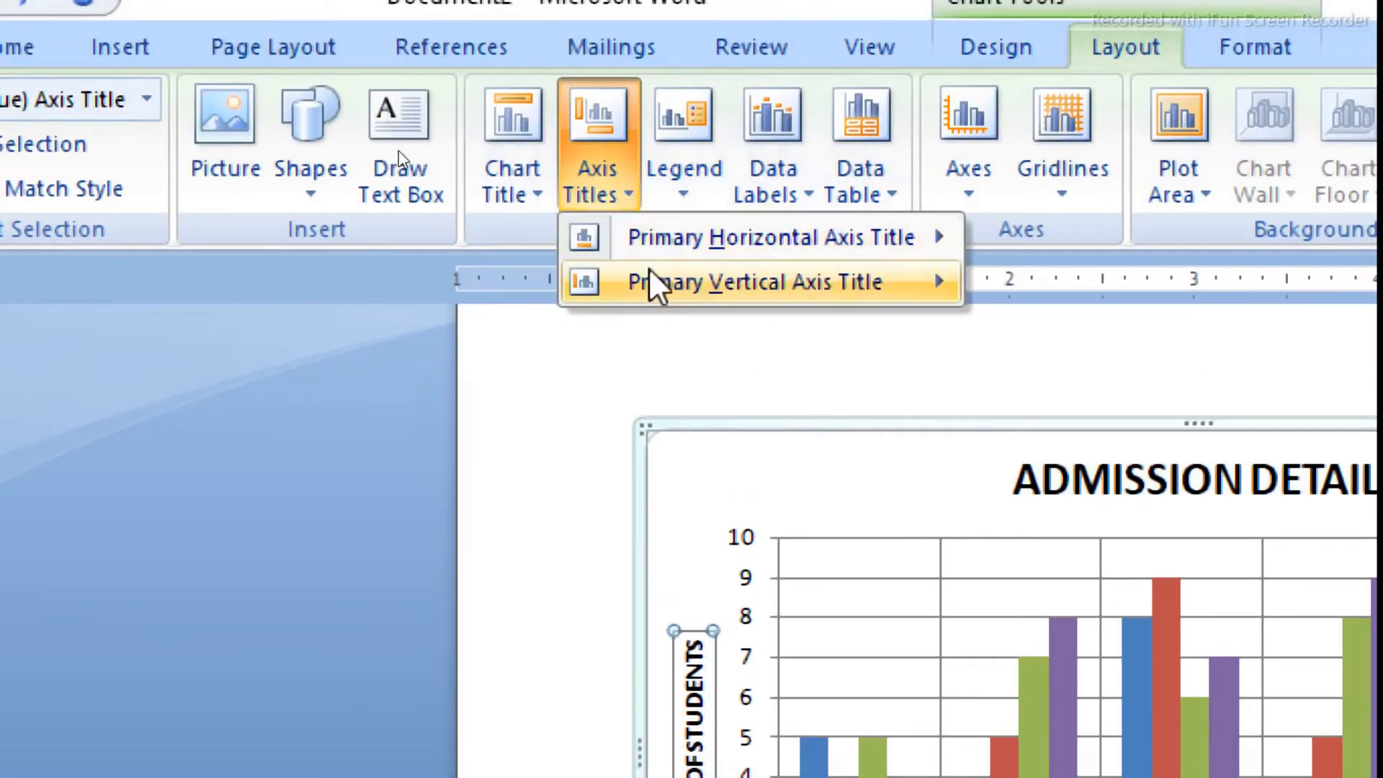
mouse_move(692, 284)
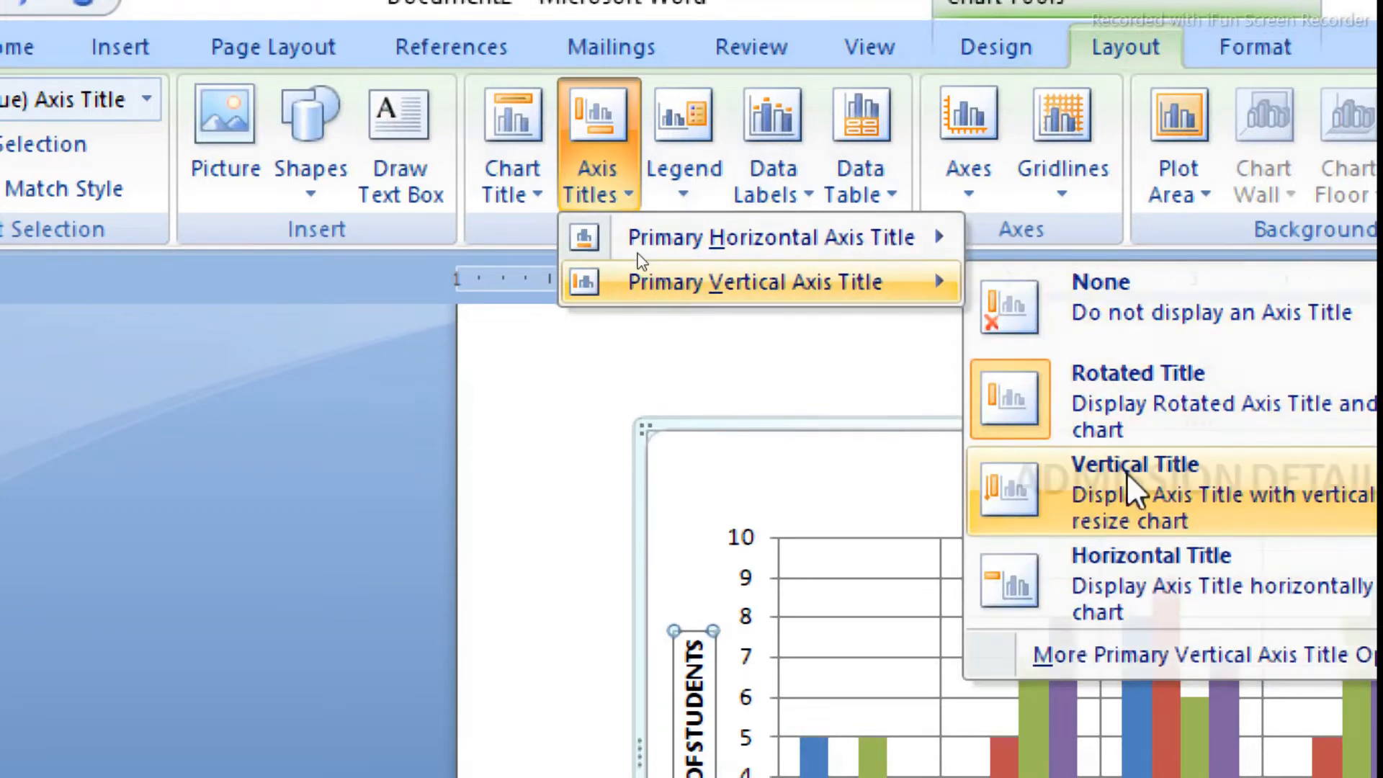
left_click(1133, 490)
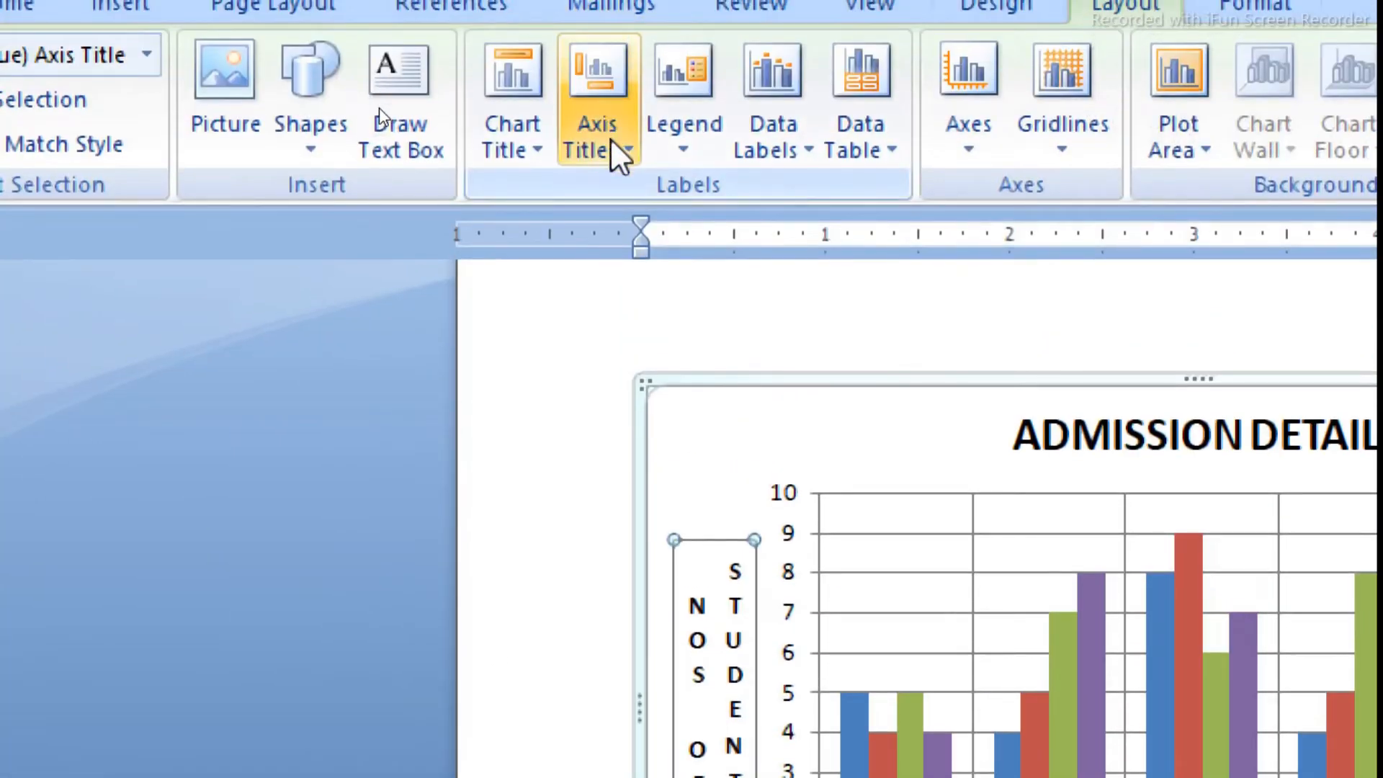
Step: Try the Horizontal Title style on the chart's vertical axis title
left_click(611, 137)
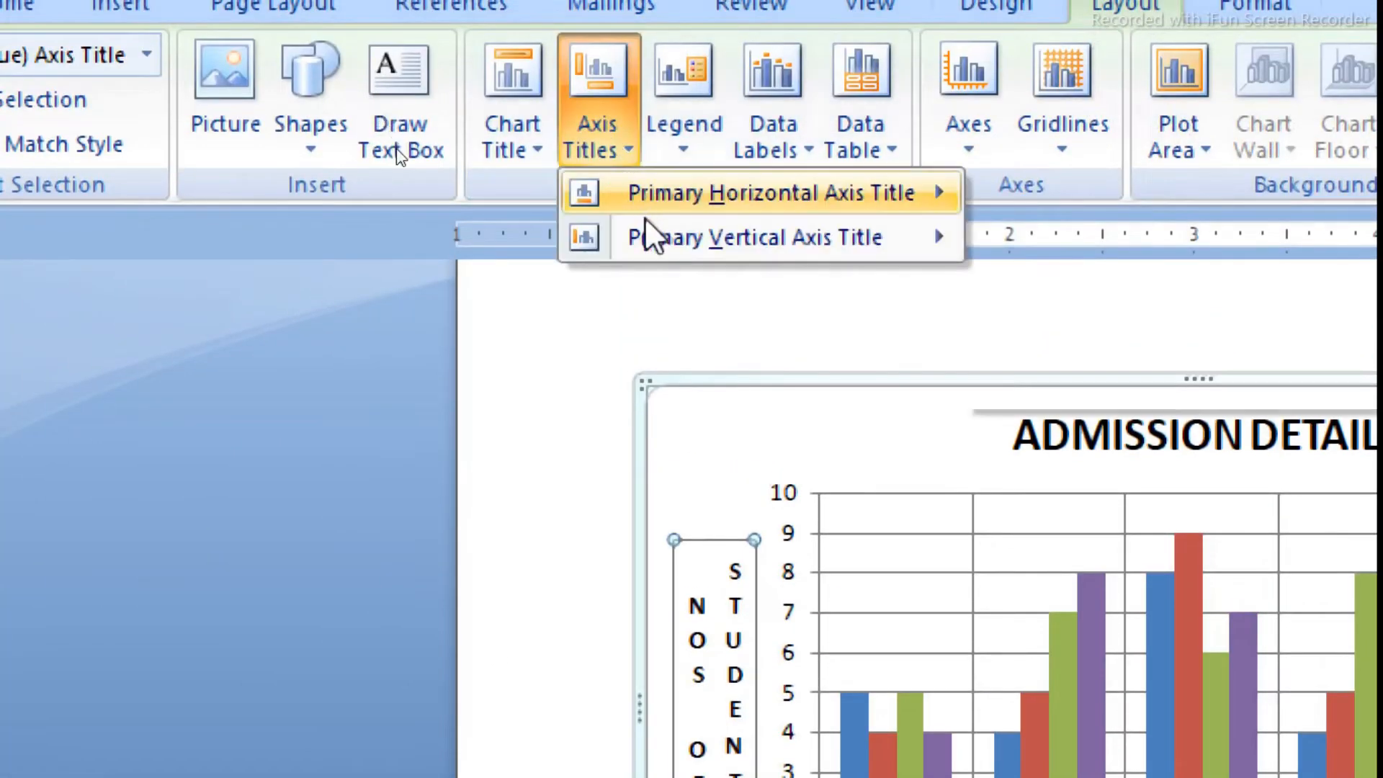
mouse_move(648, 232)
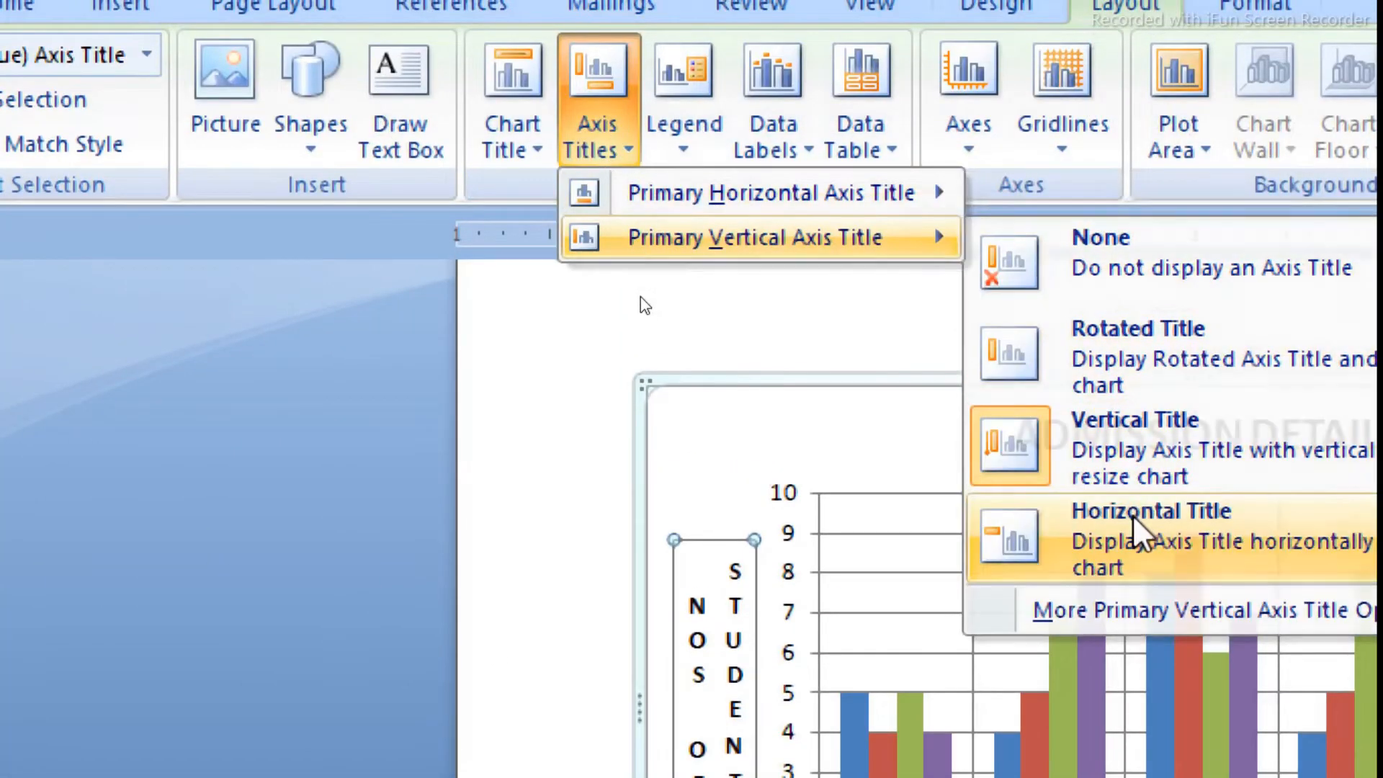
left_click(1132, 516)
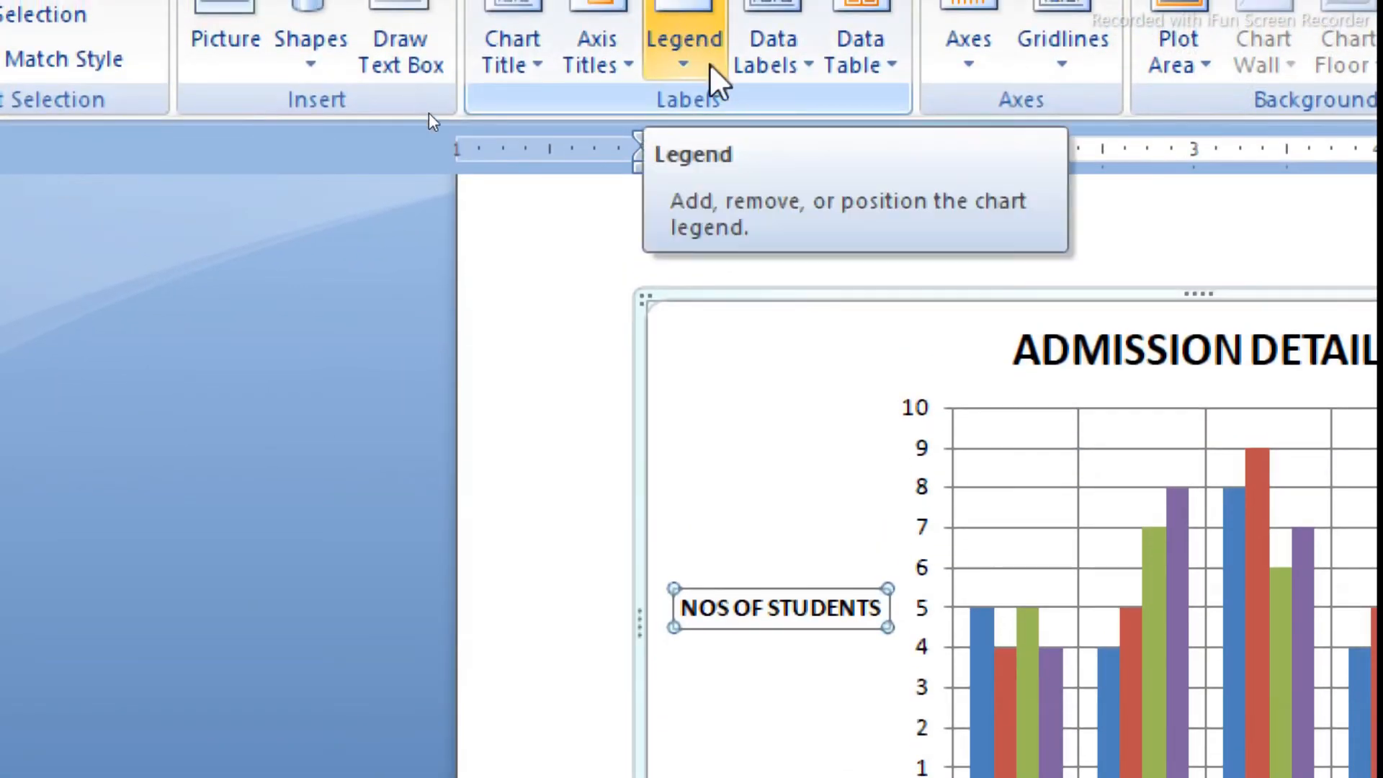
Step: Return the chart's vertical axis title to the Rotated Title style
left_click(629, 62)
mouse_move(681, 148)
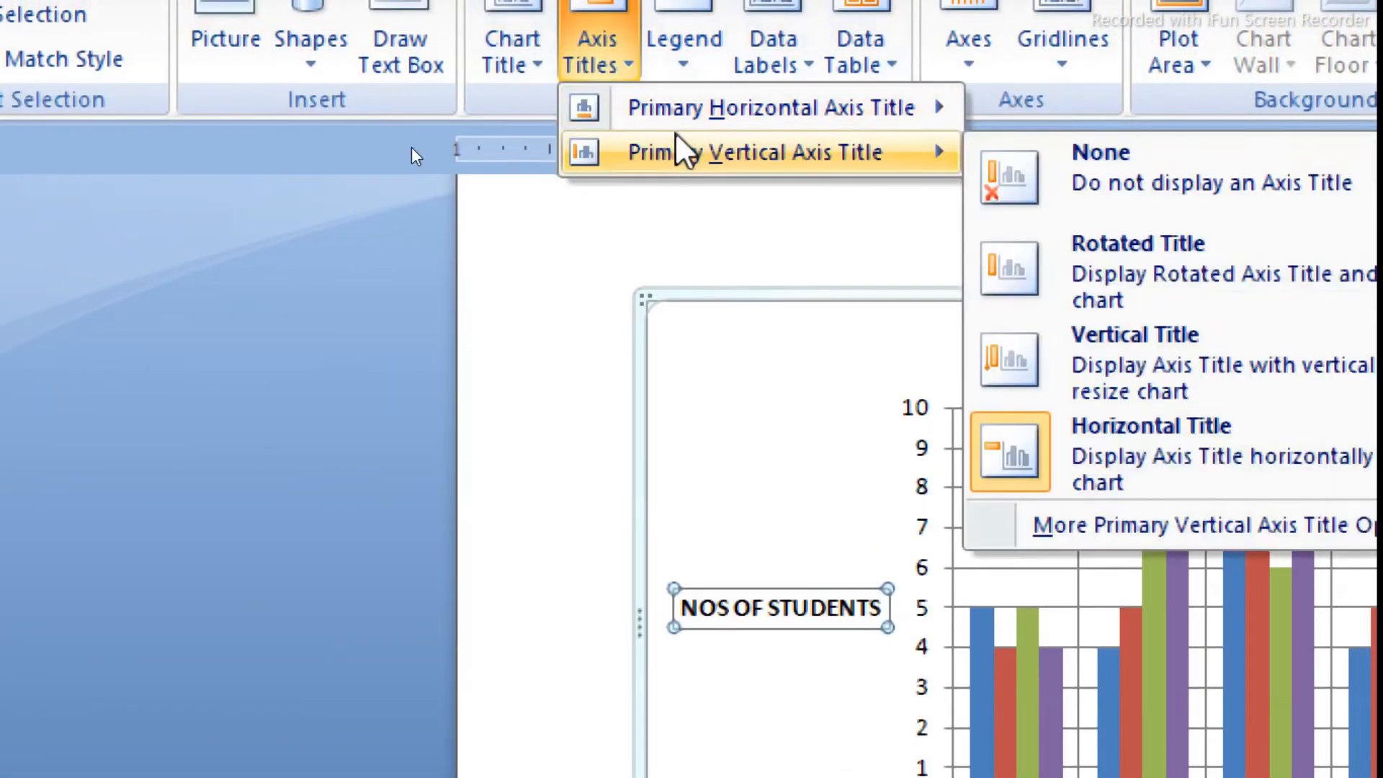
left_click(1127, 288)
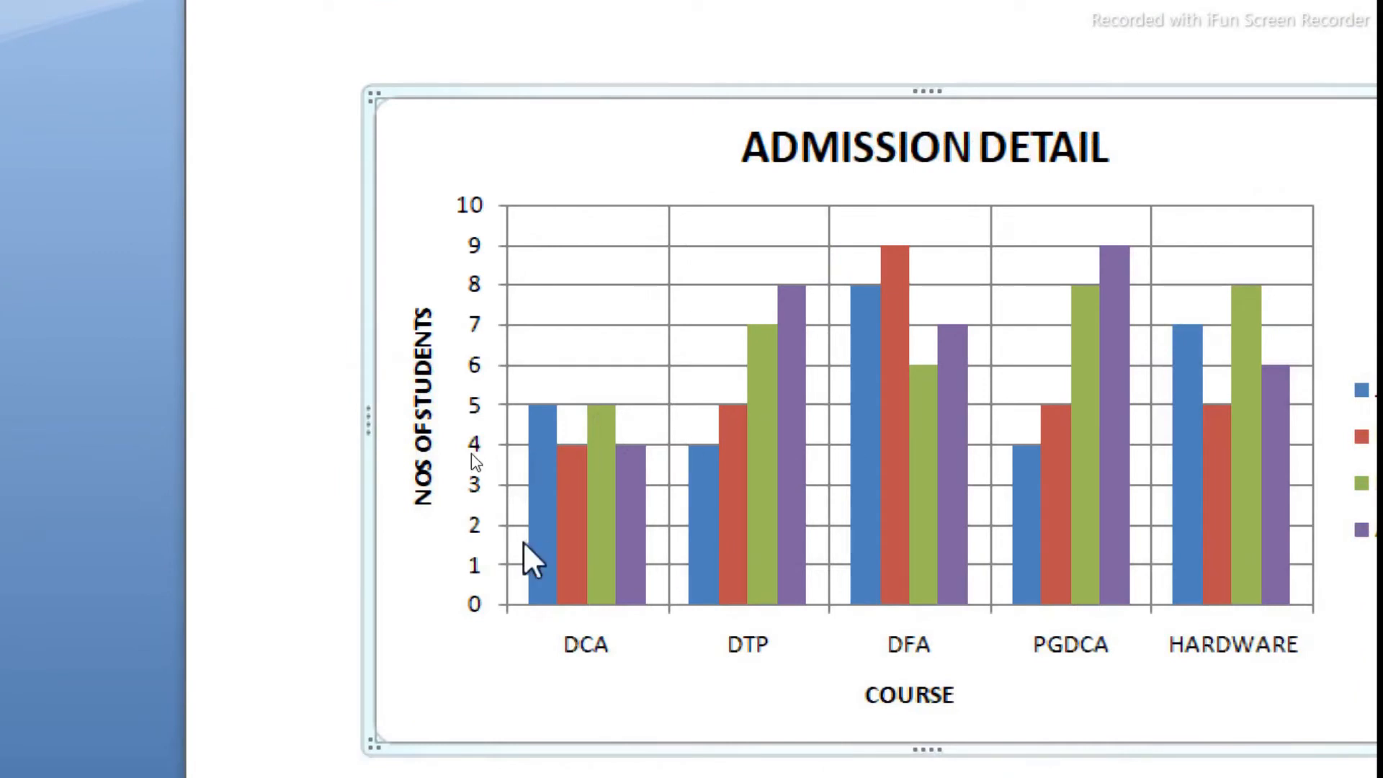
Step: Select the JAN series and the MARCH series to compare their columns with the legend entries
left_click(546, 556)
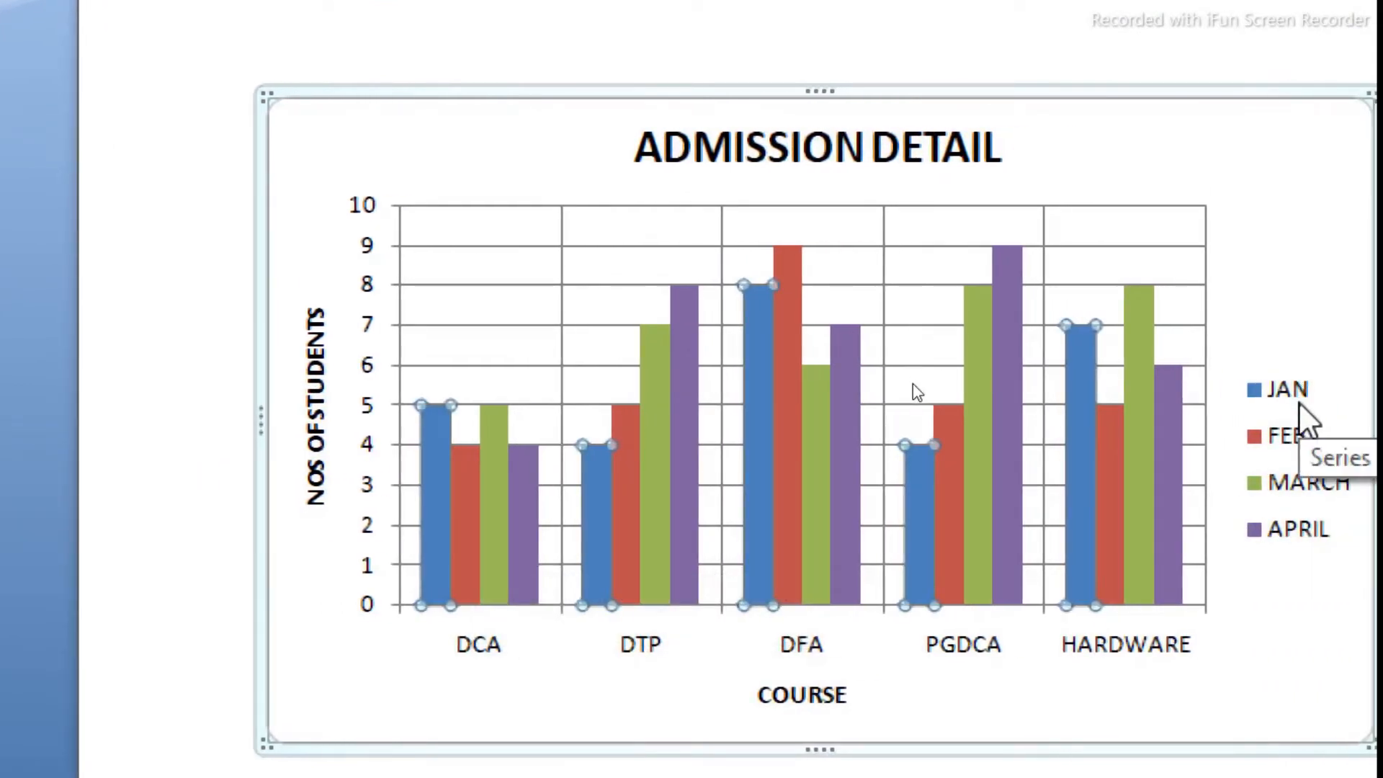
left_click(481, 554)
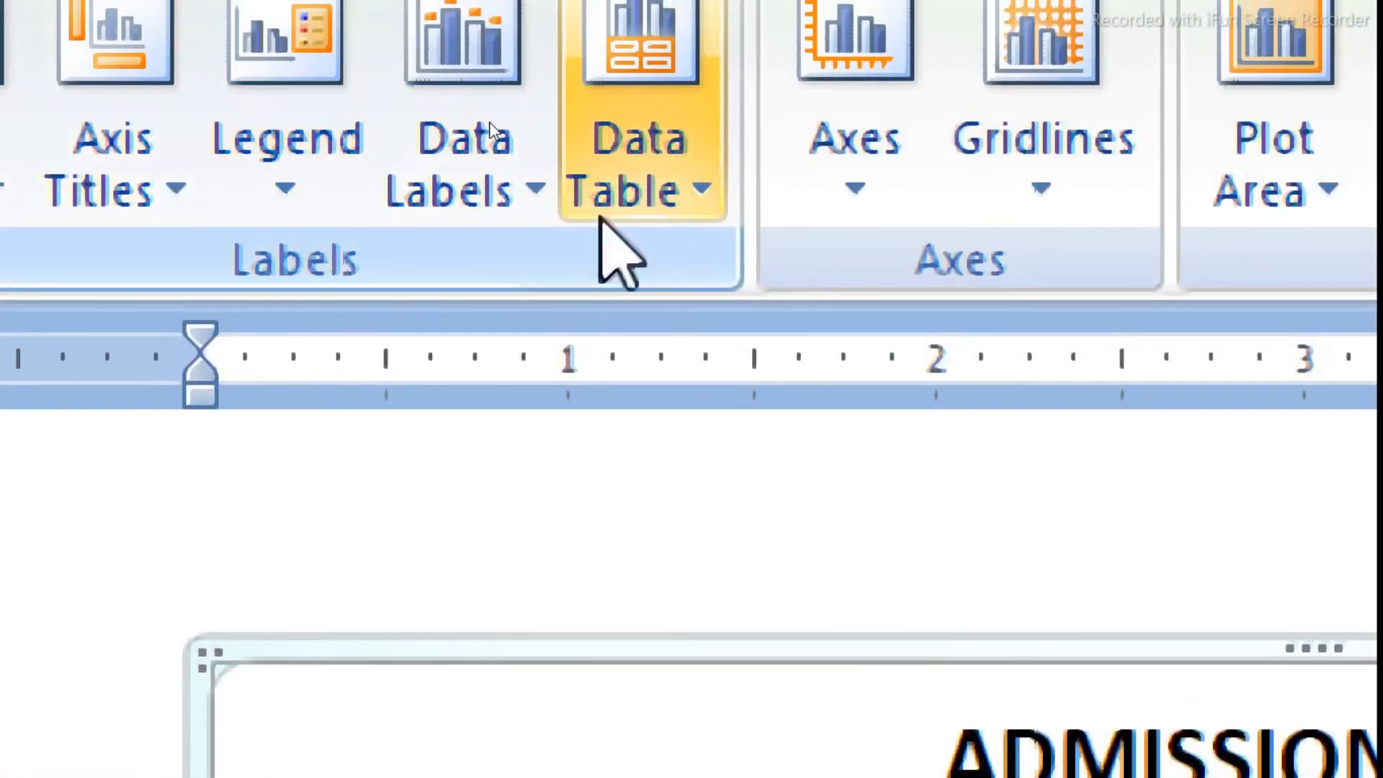
Step: Try the chart legend with Show Legend at Top and with Show Legend at Left
left_click(296, 186)
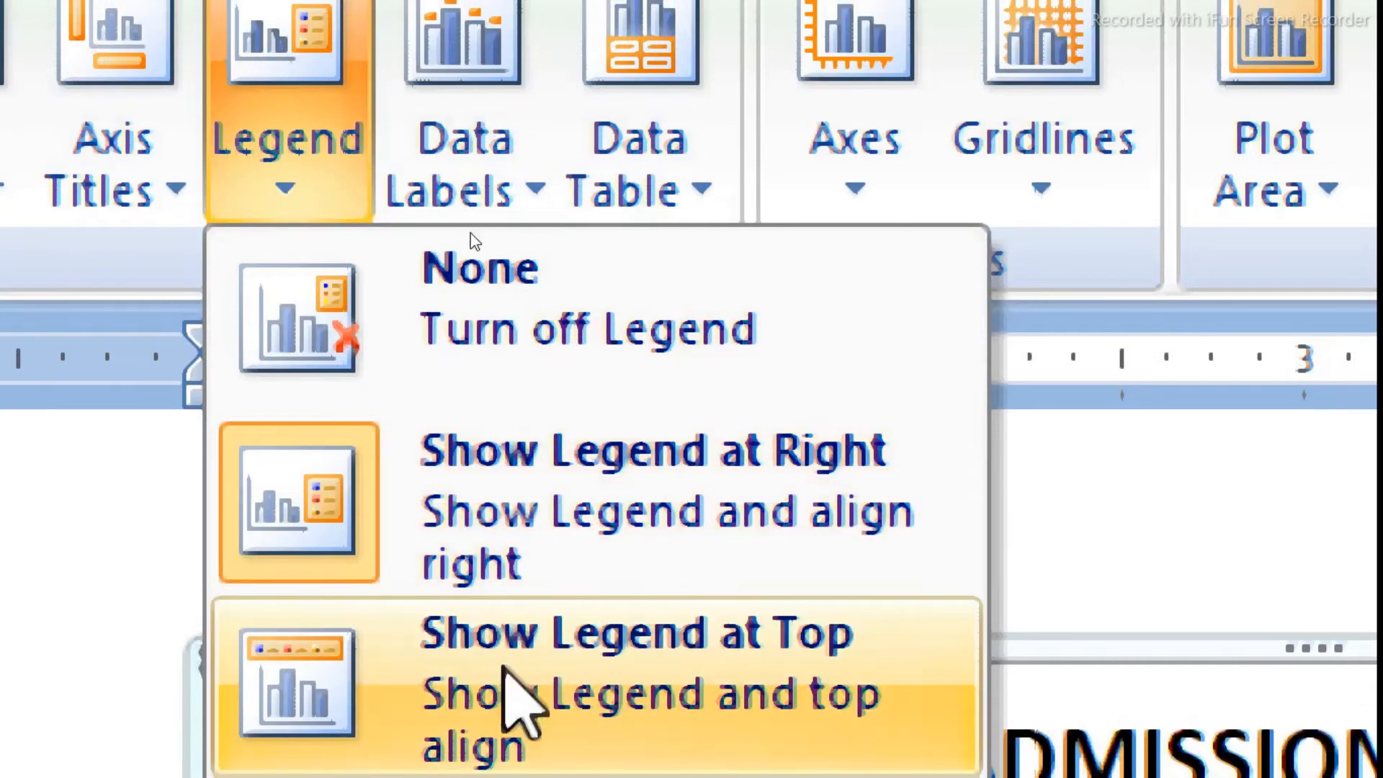
left_click(504, 670)
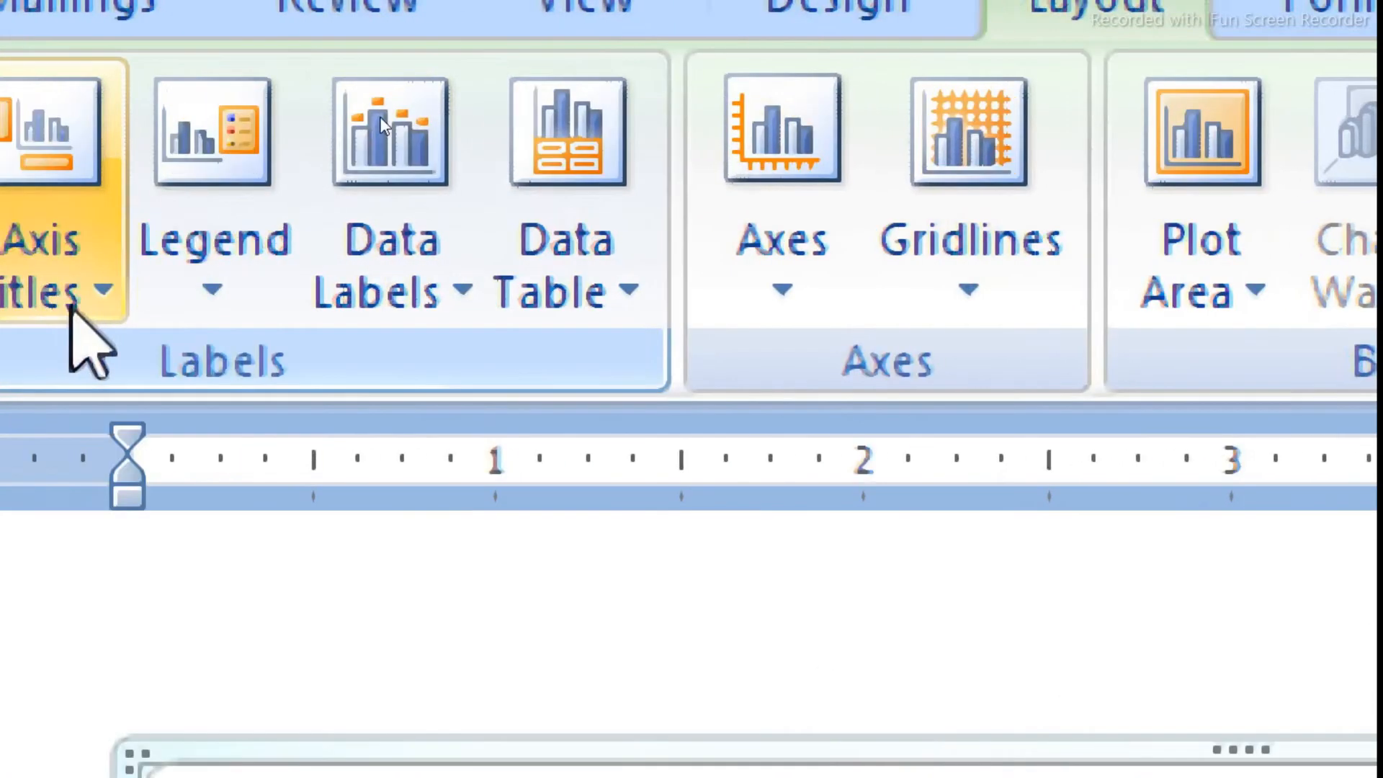
left_click(213, 292)
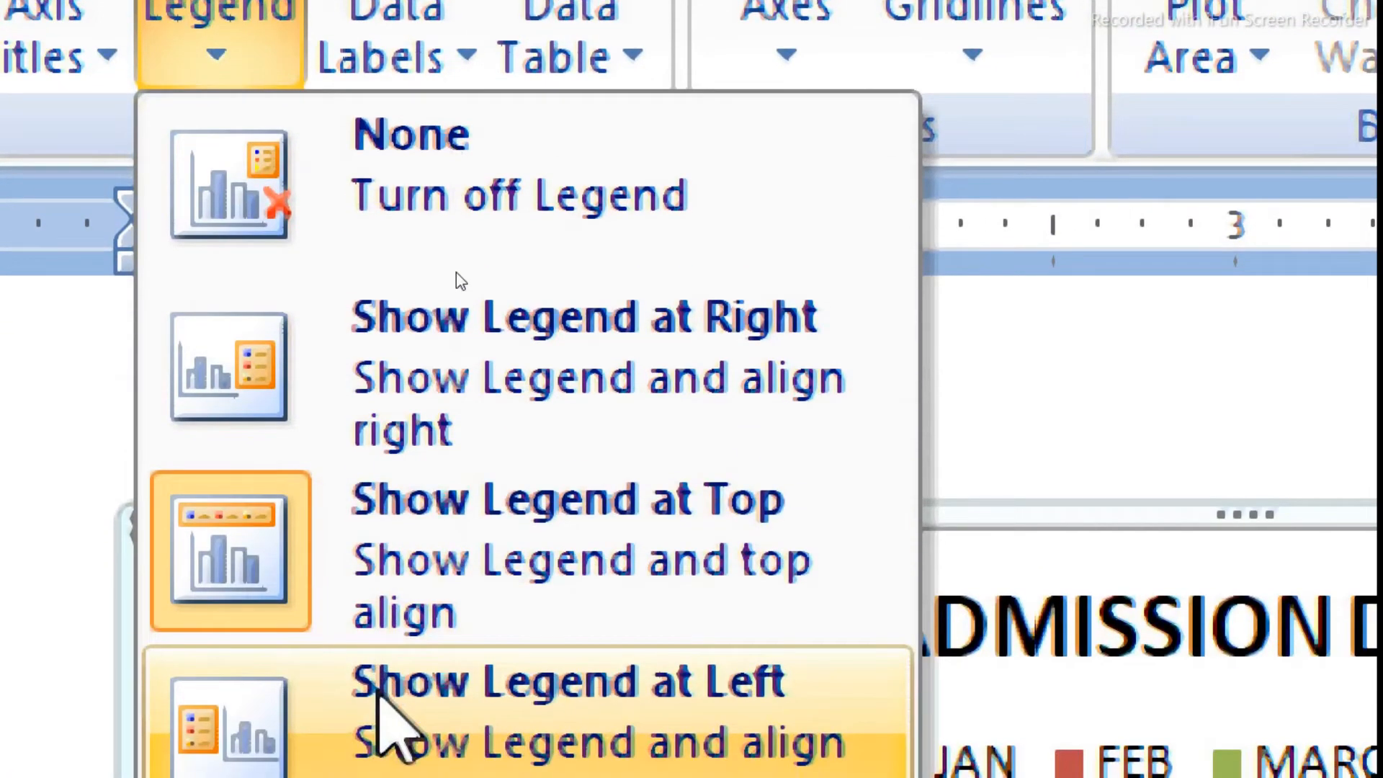
left_click(386, 775)
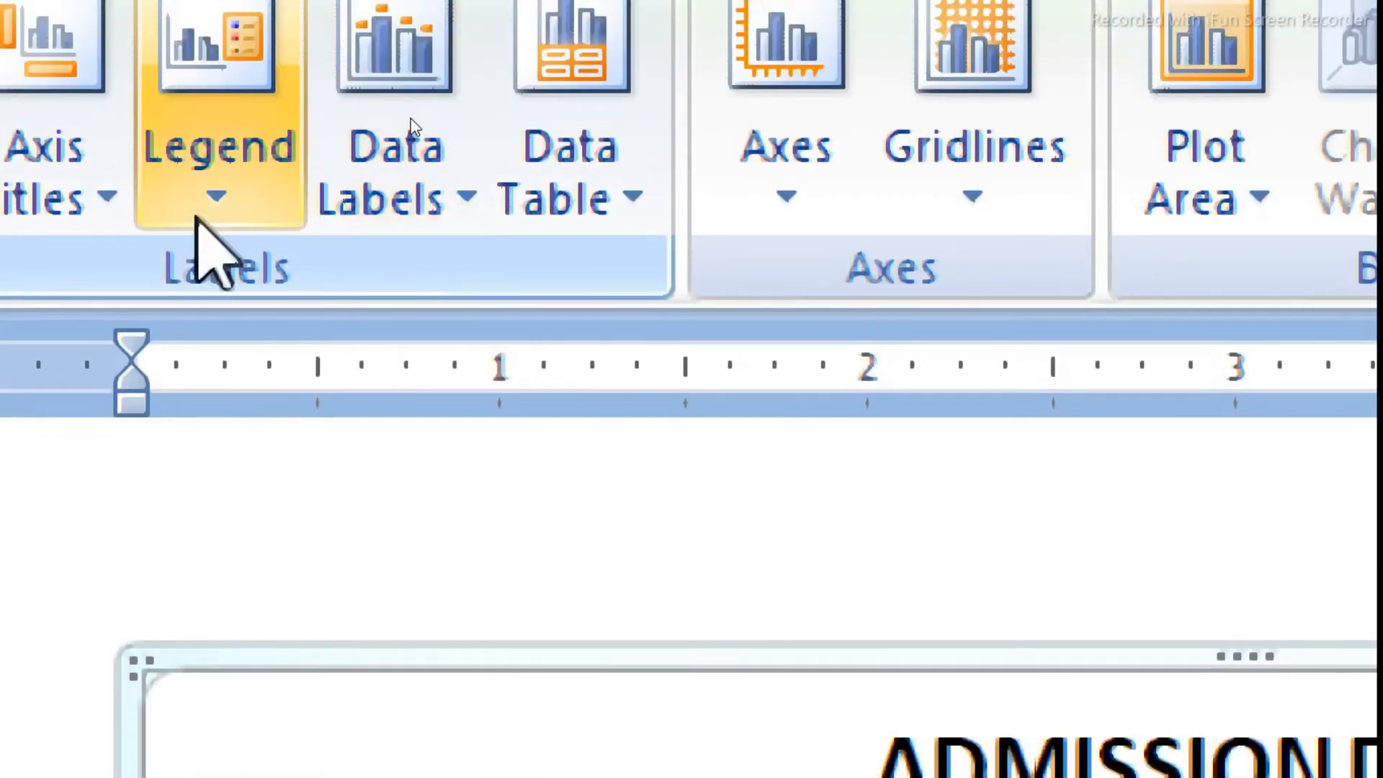
Step: Try the chart legend with Show Legend at Bottom and with Overlay Legend at Right
left_click(197, 98)
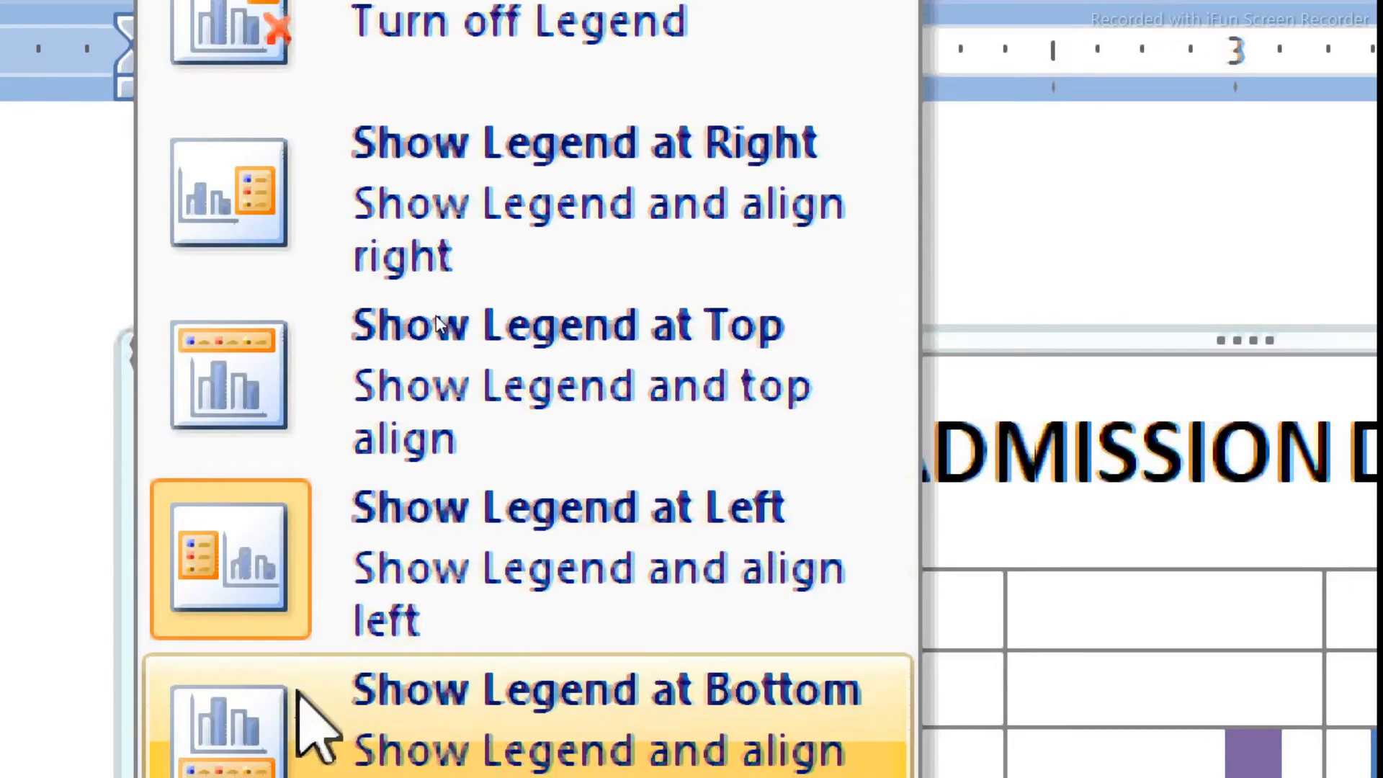
left_click(300, 698)
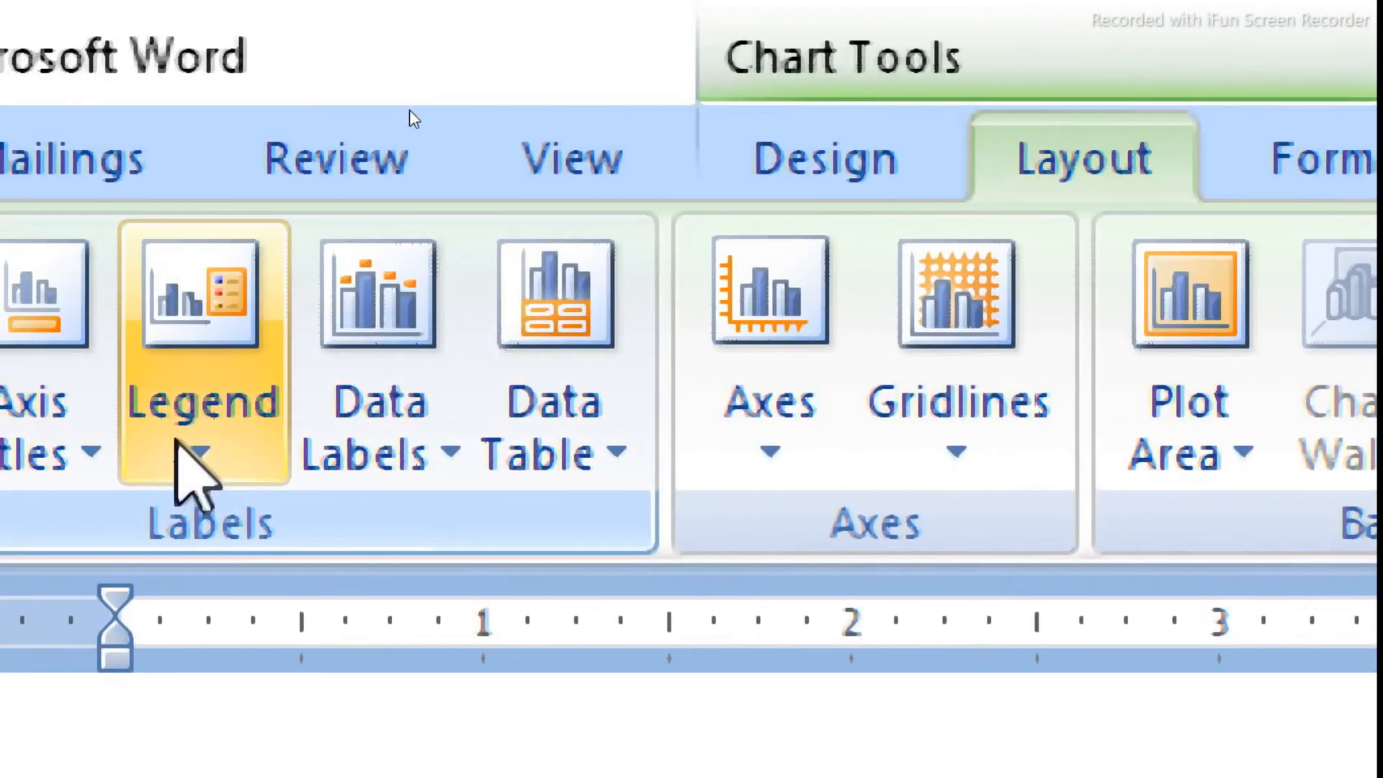
left_click(176, 215)
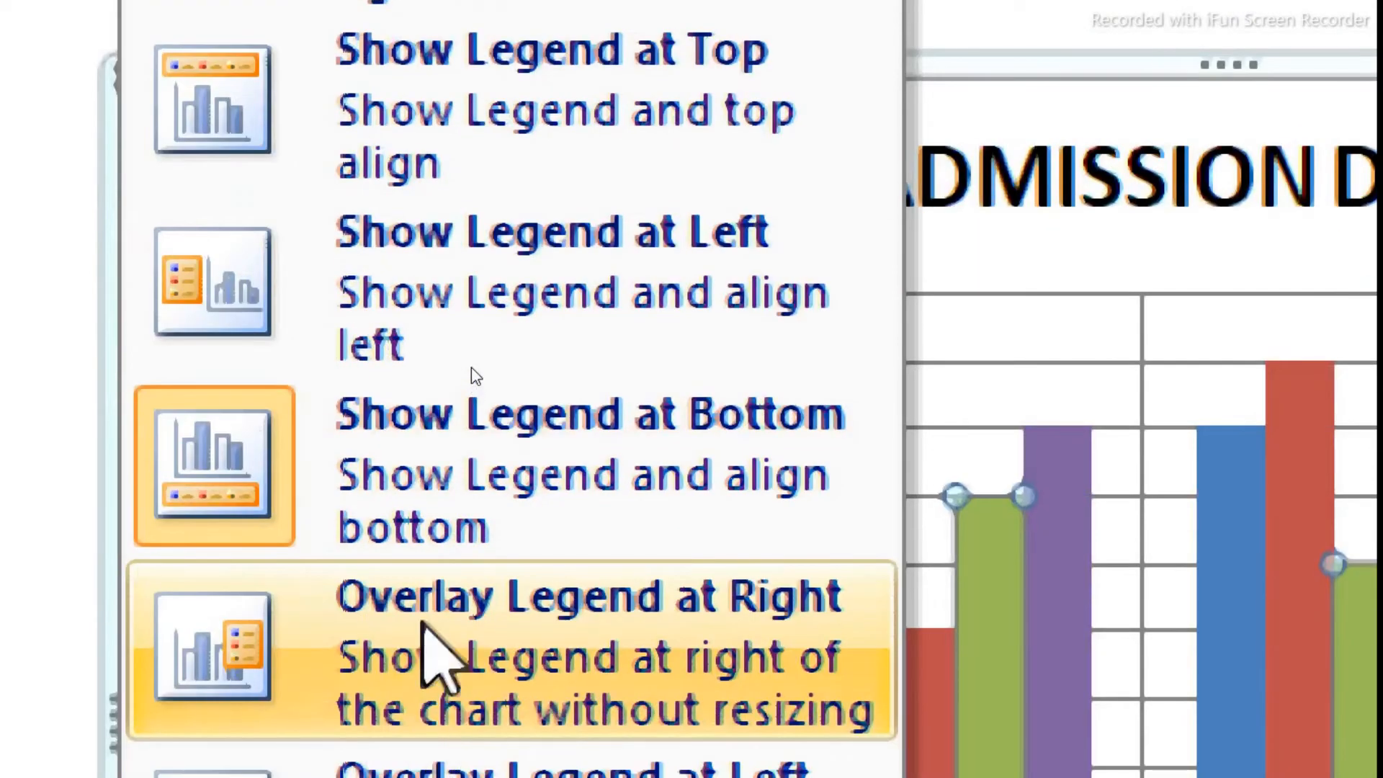
left_click(425, 627)
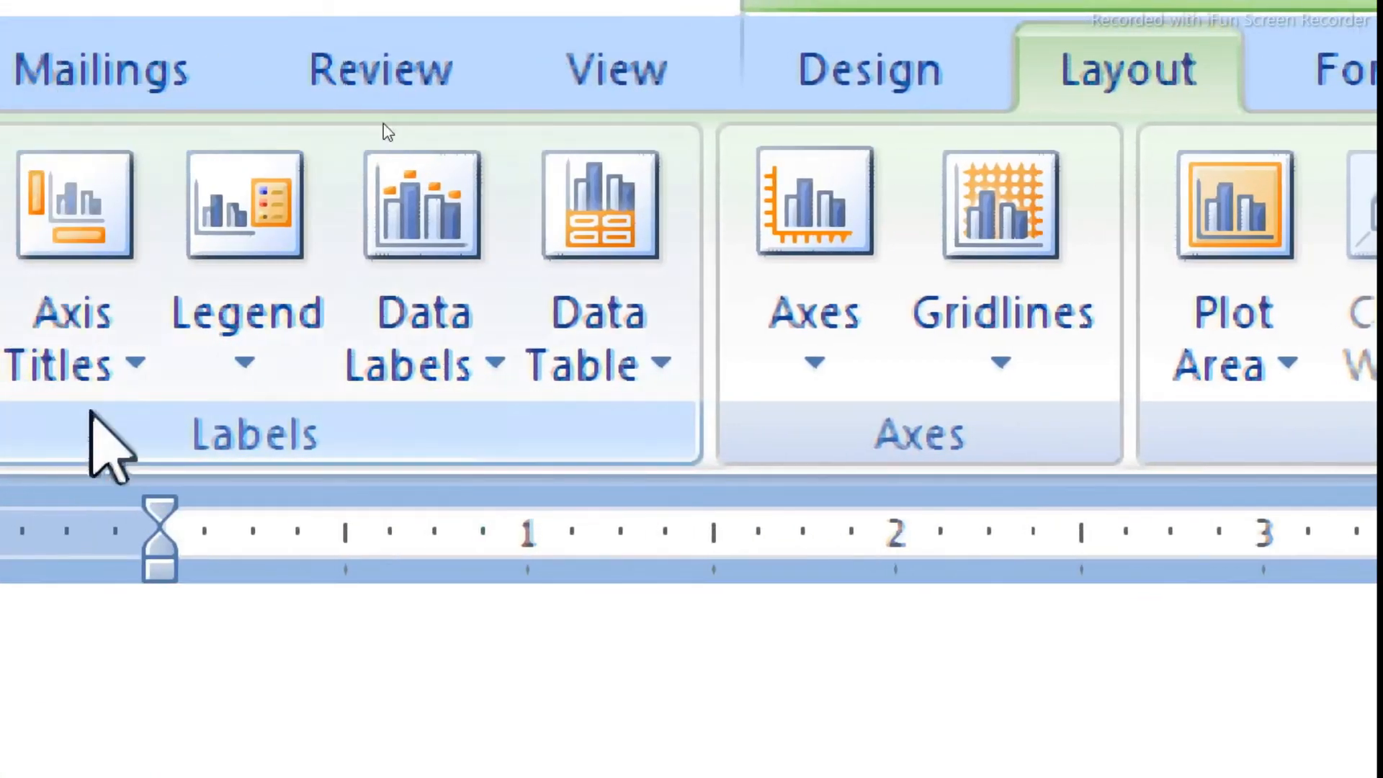
Step: Return the chart legend to Show Legend at Right and clear the series selection
left_click(243, 361)
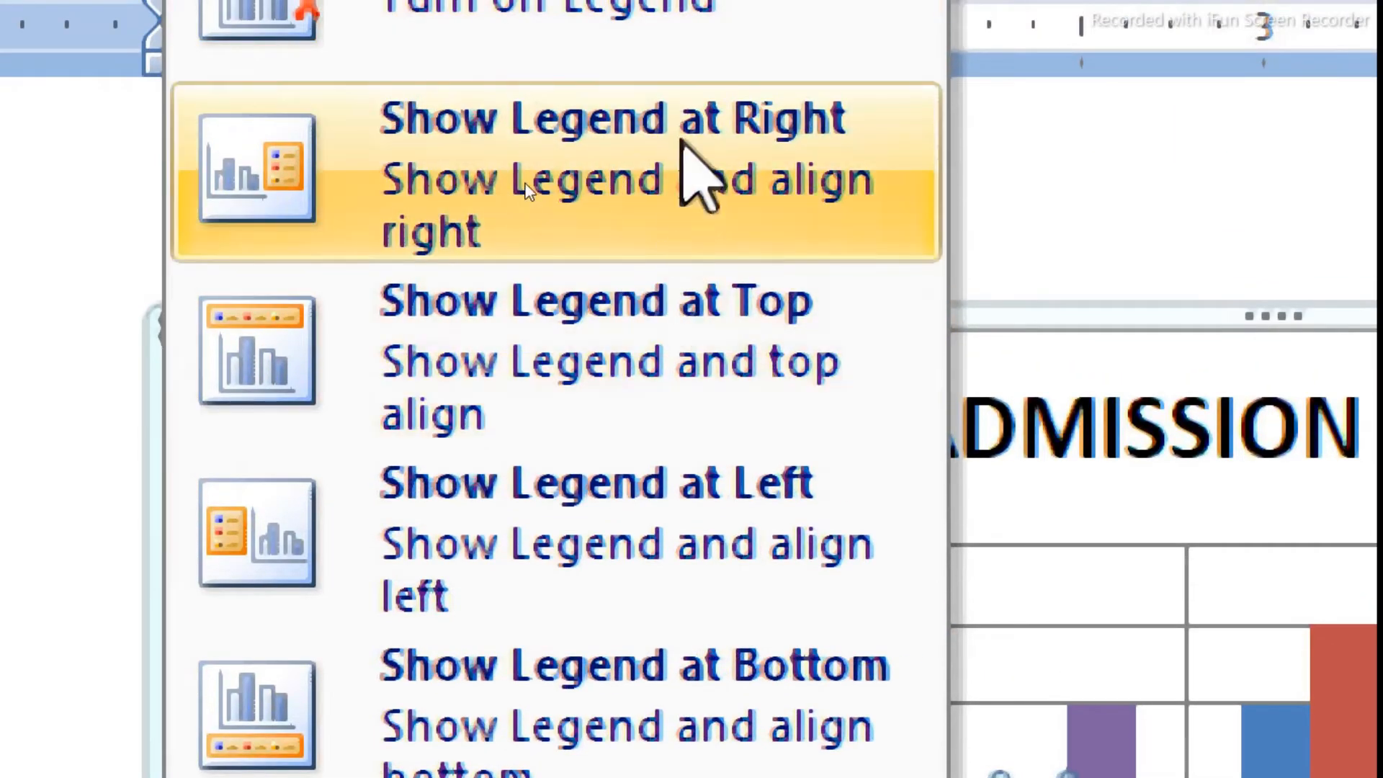
left_click(685, 131)
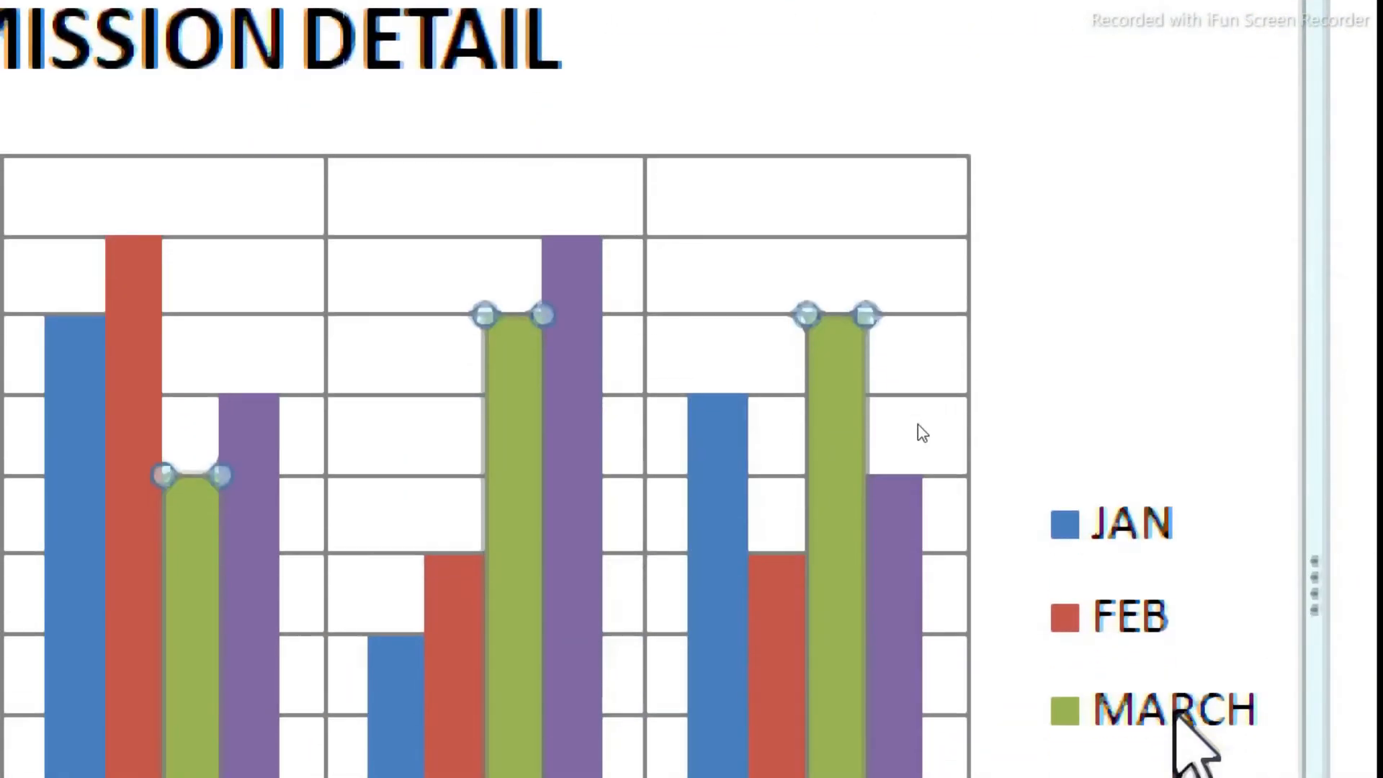
left_click(937, 699)
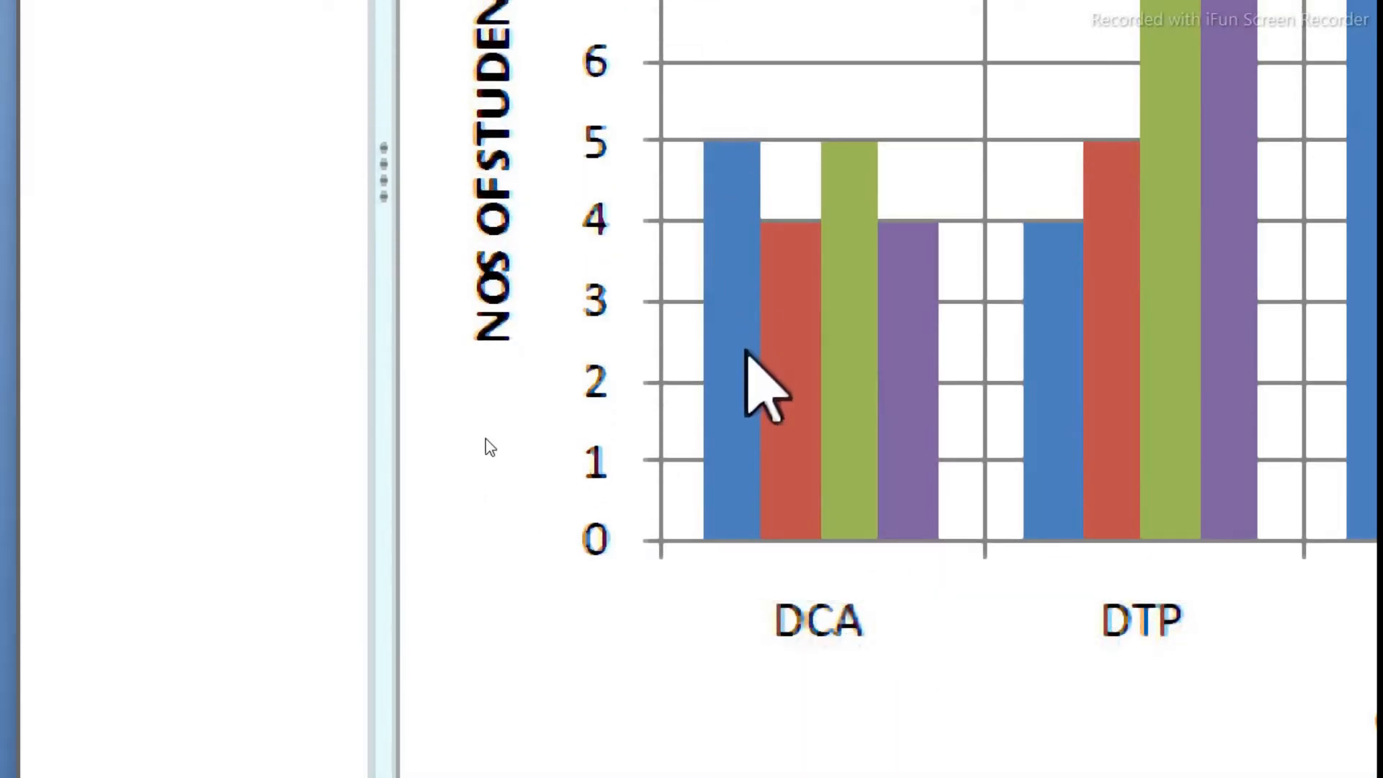
Step: Add data labels to the chart's columns, centered on the data points
mouse_move(796, 478)
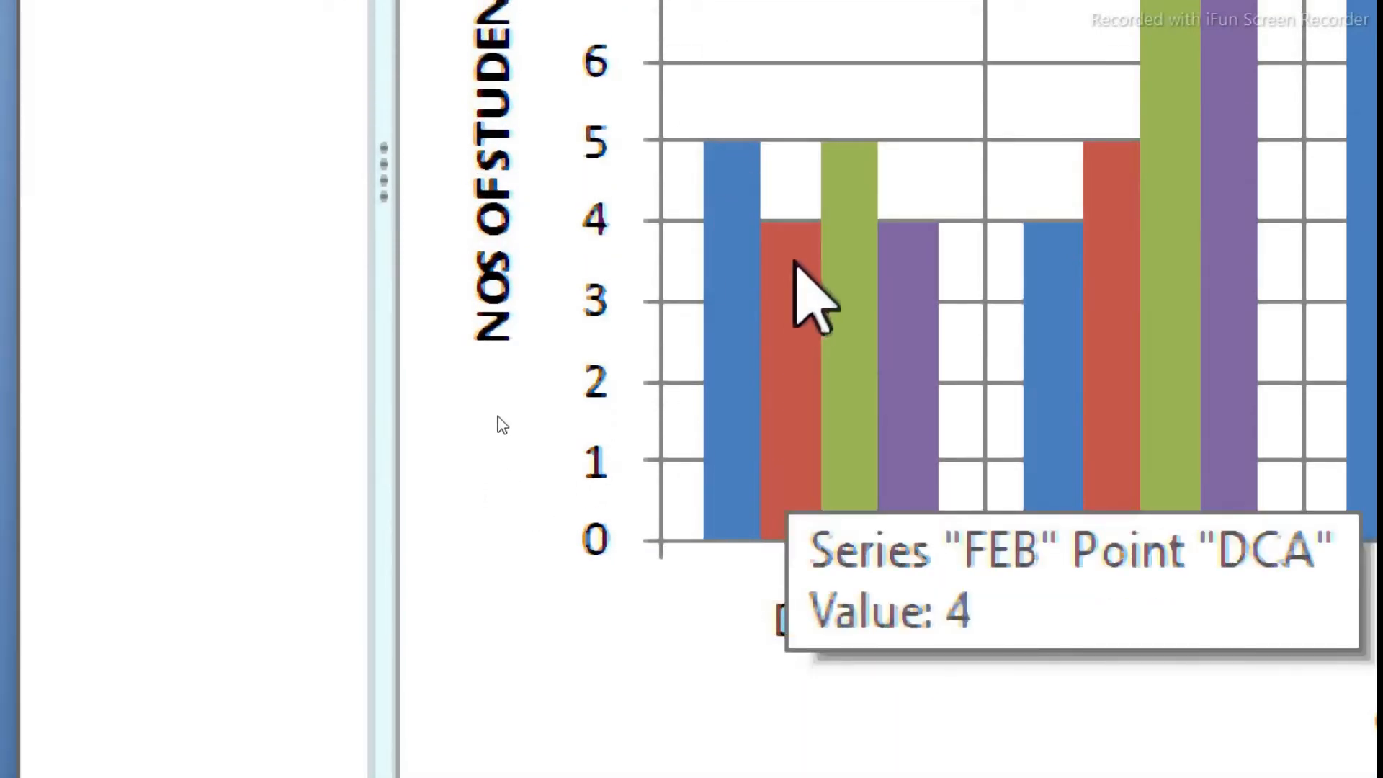
mouse_move(929, 283)
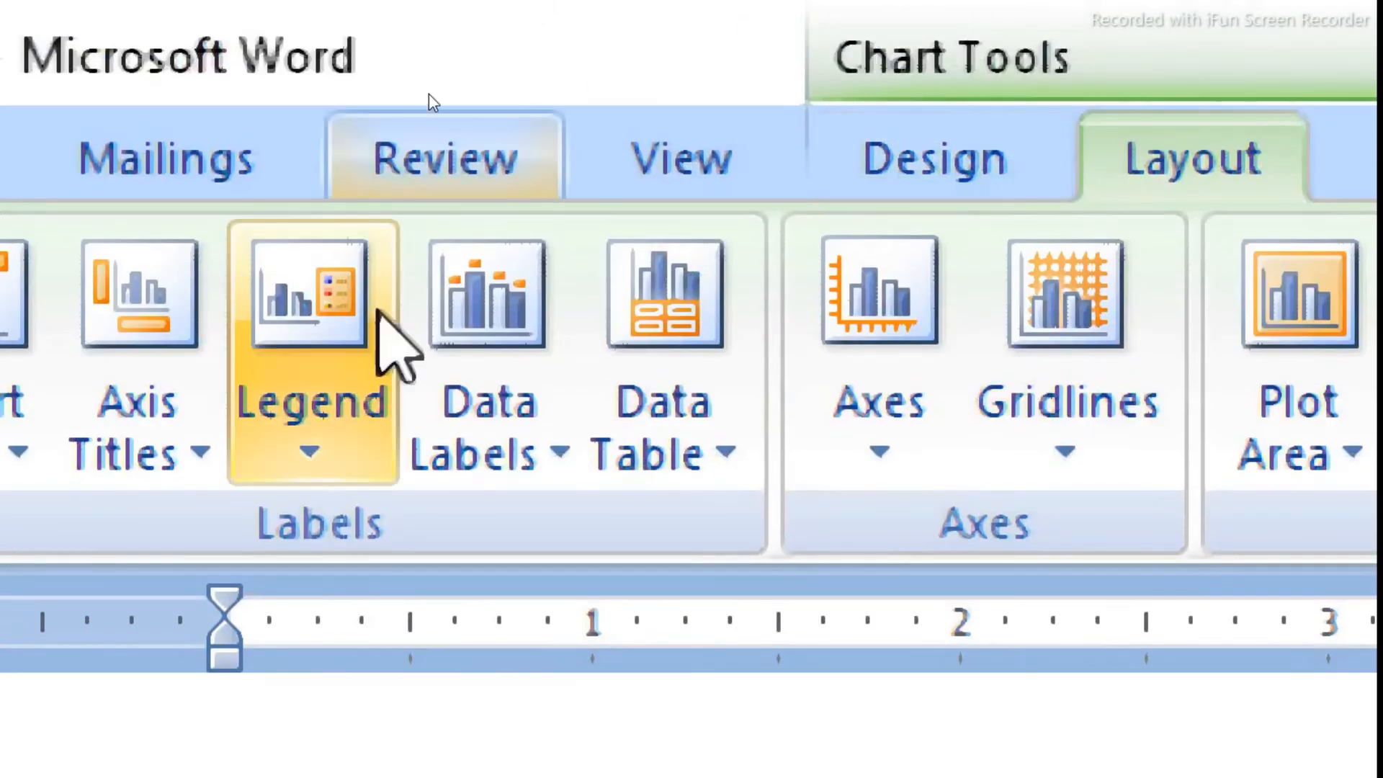
left_click(492, 432)
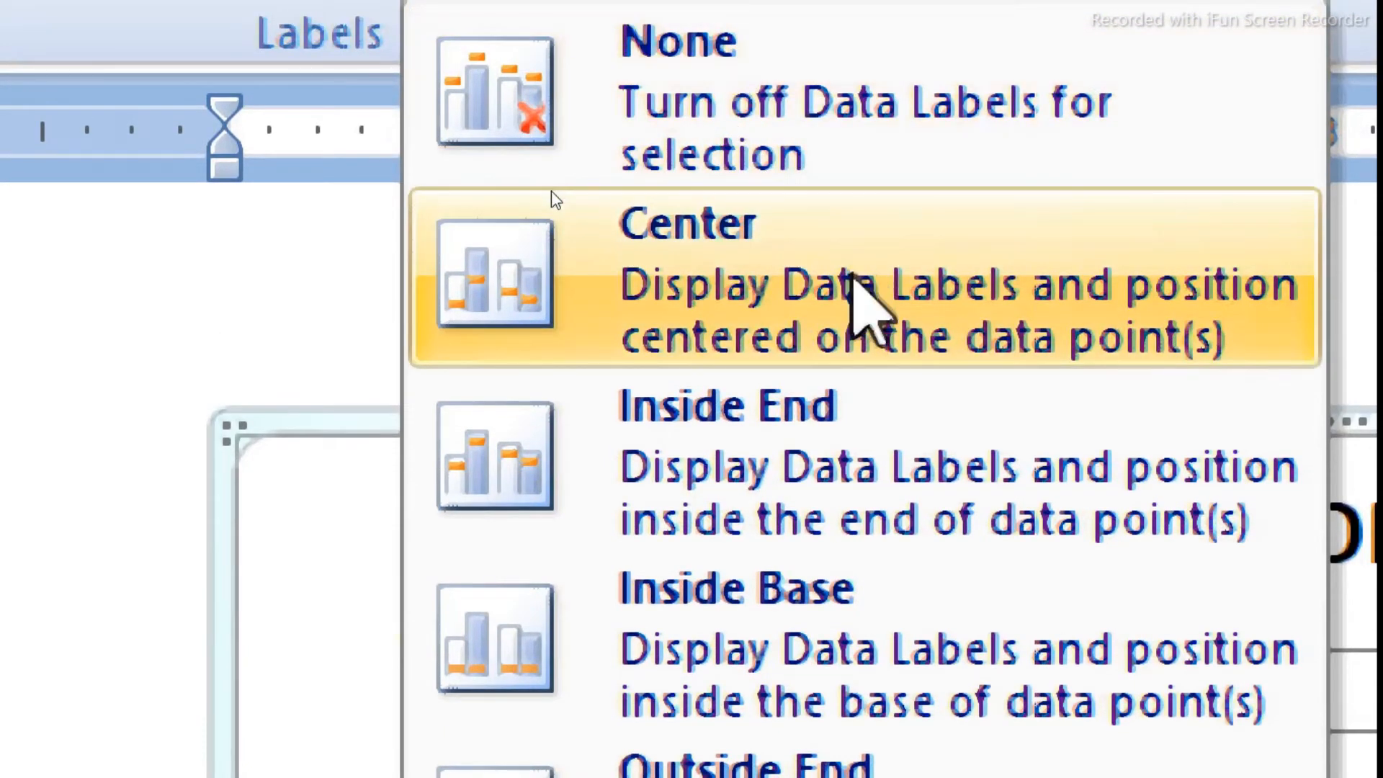
left_click(850, 274)
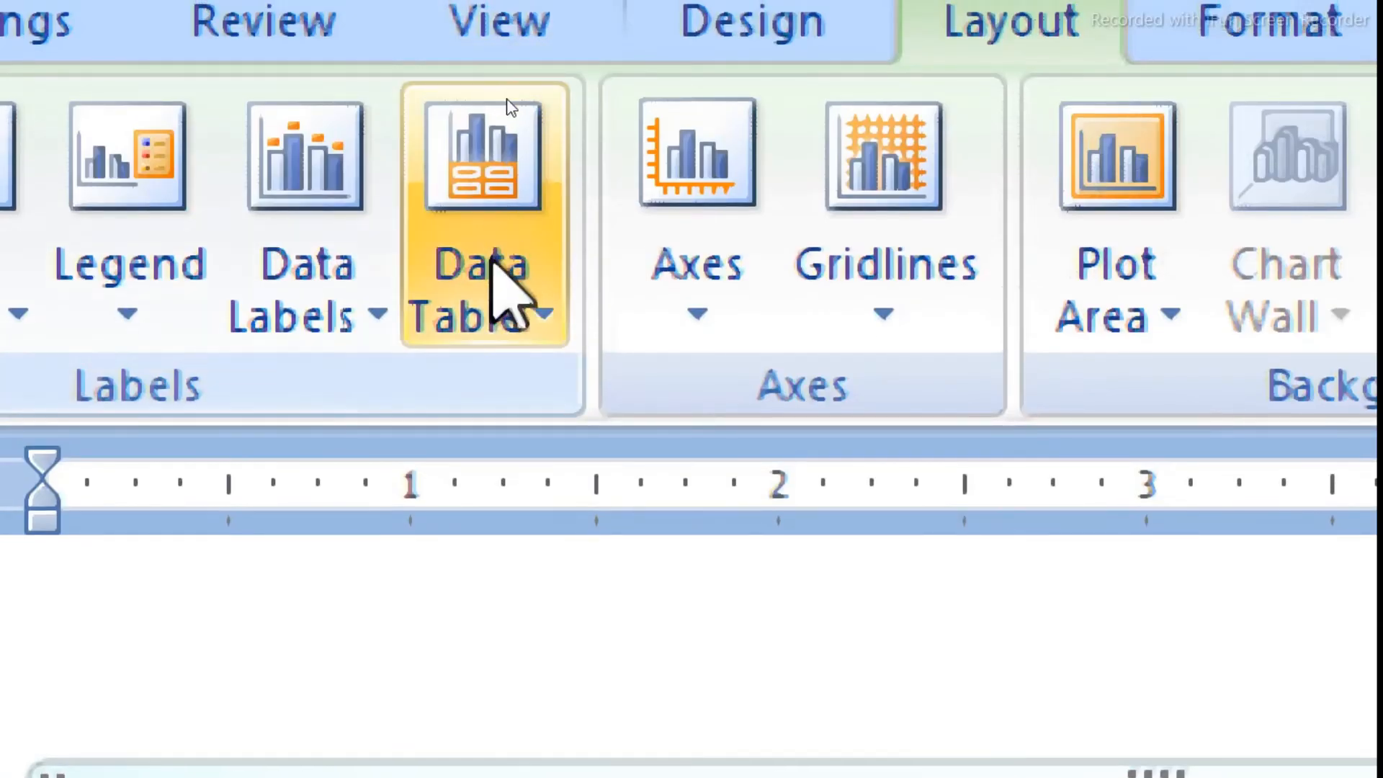
Step: Try the chart's data labels at Inside End, Inside Base and Outside End positions
left_click(490, 299)
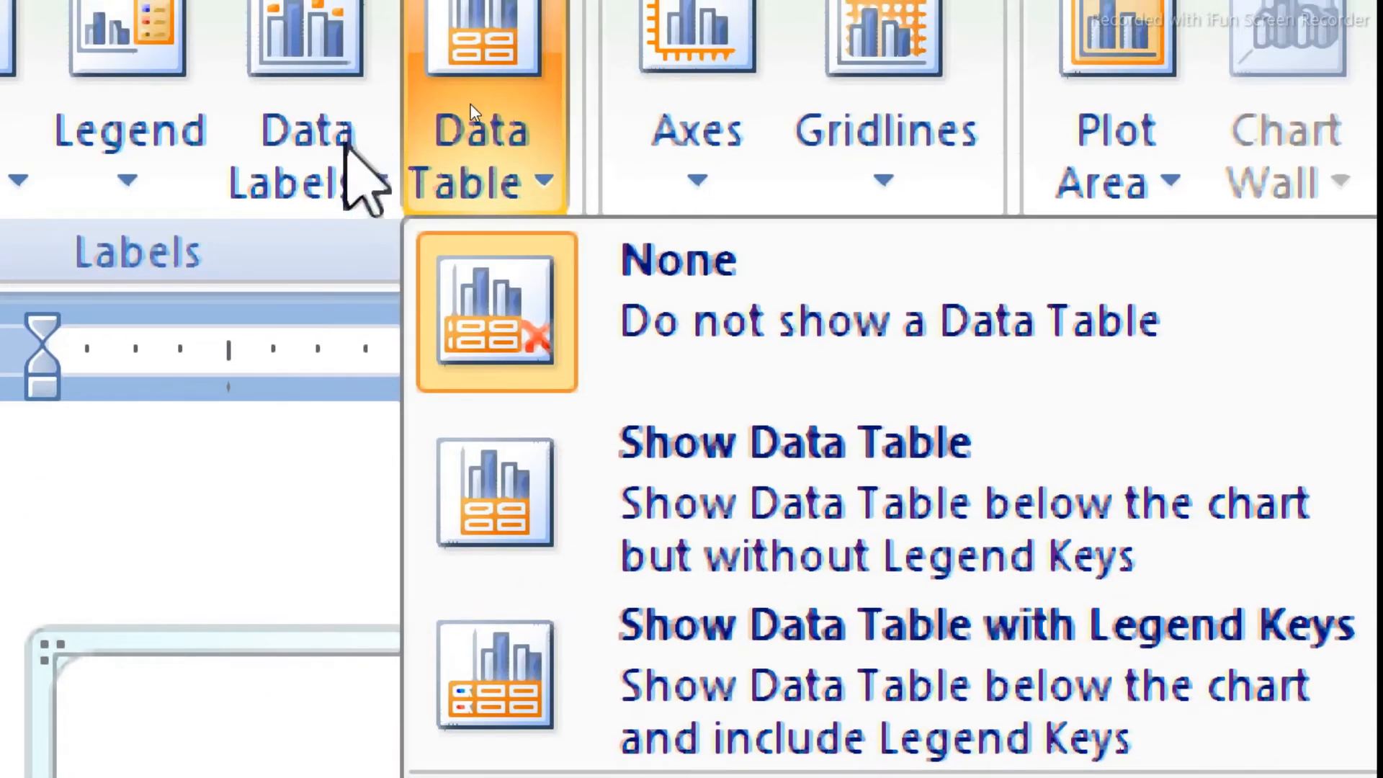
left_click(346, 144)
left_click(510, 651)
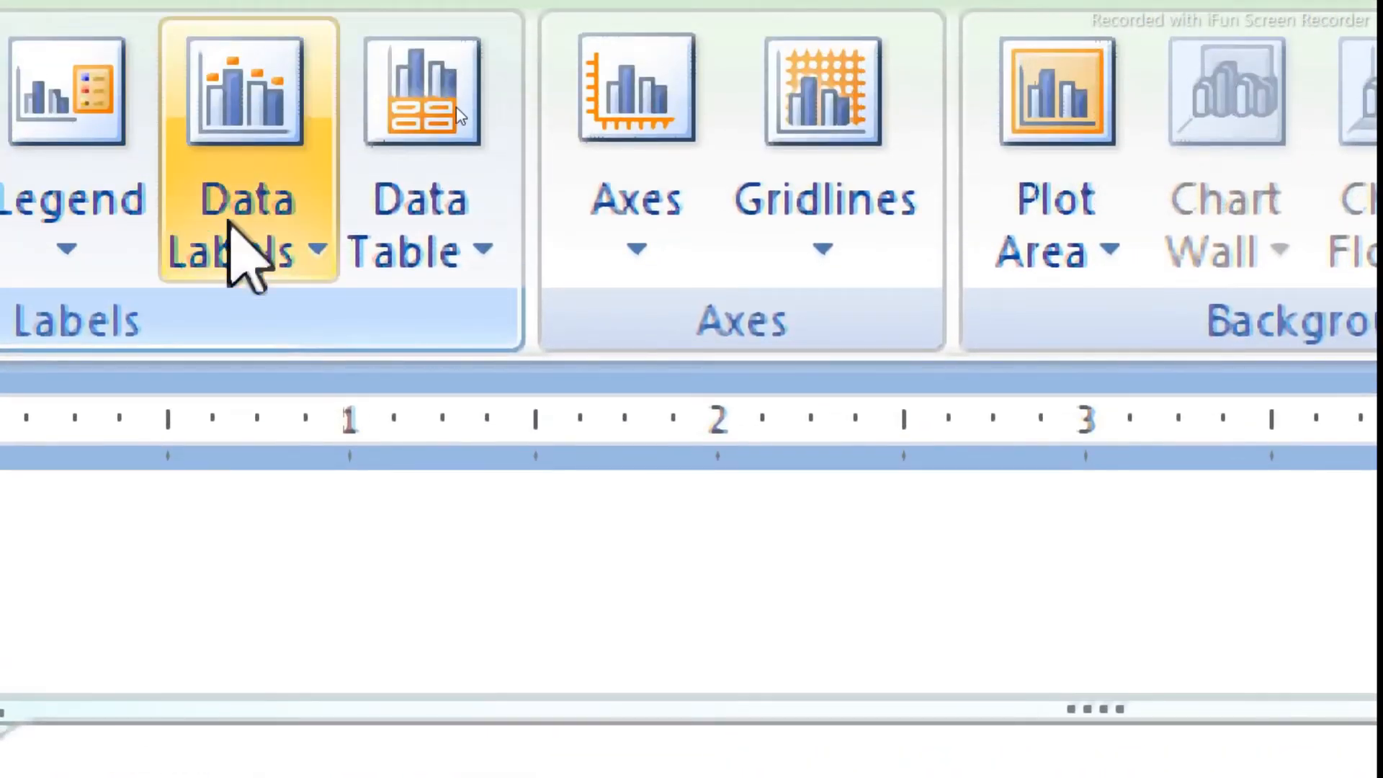
left_click(232, 232)
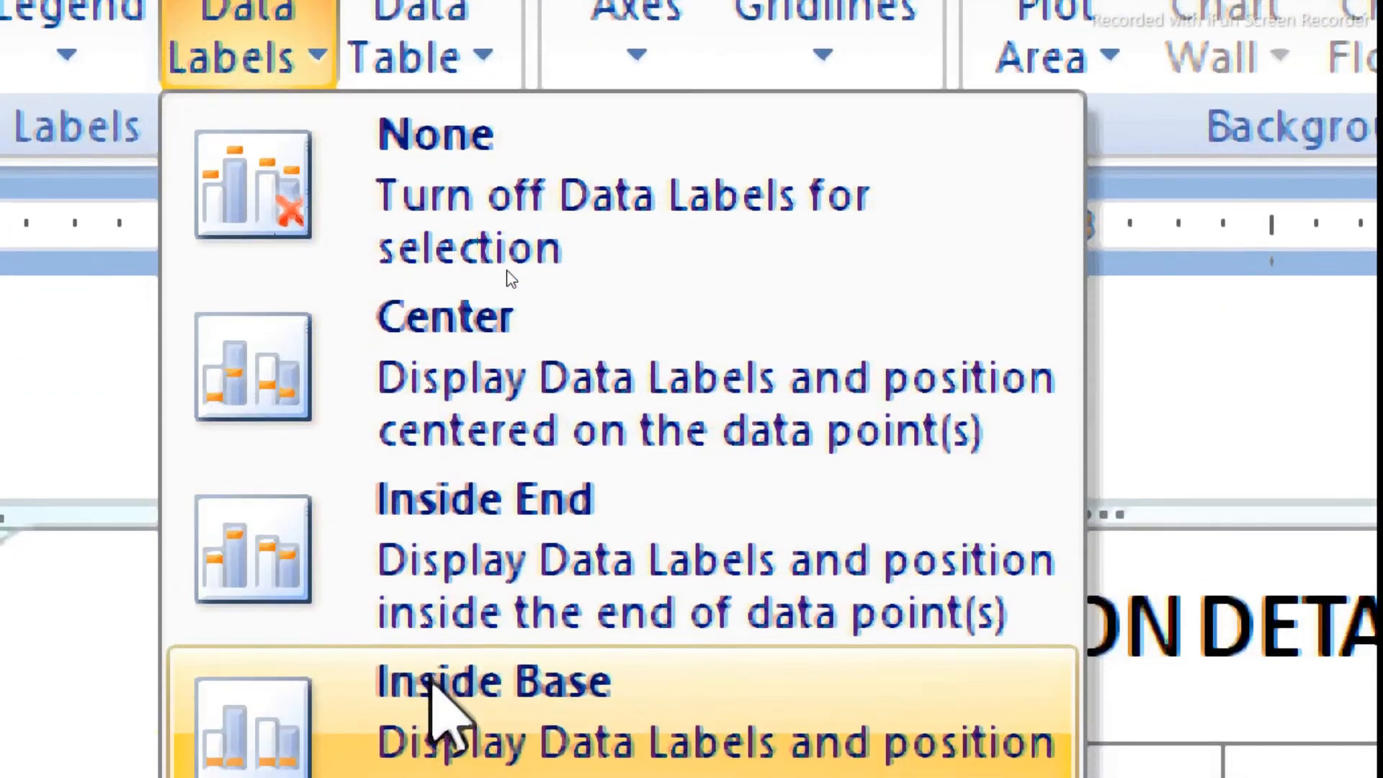
left_click(436, 696)
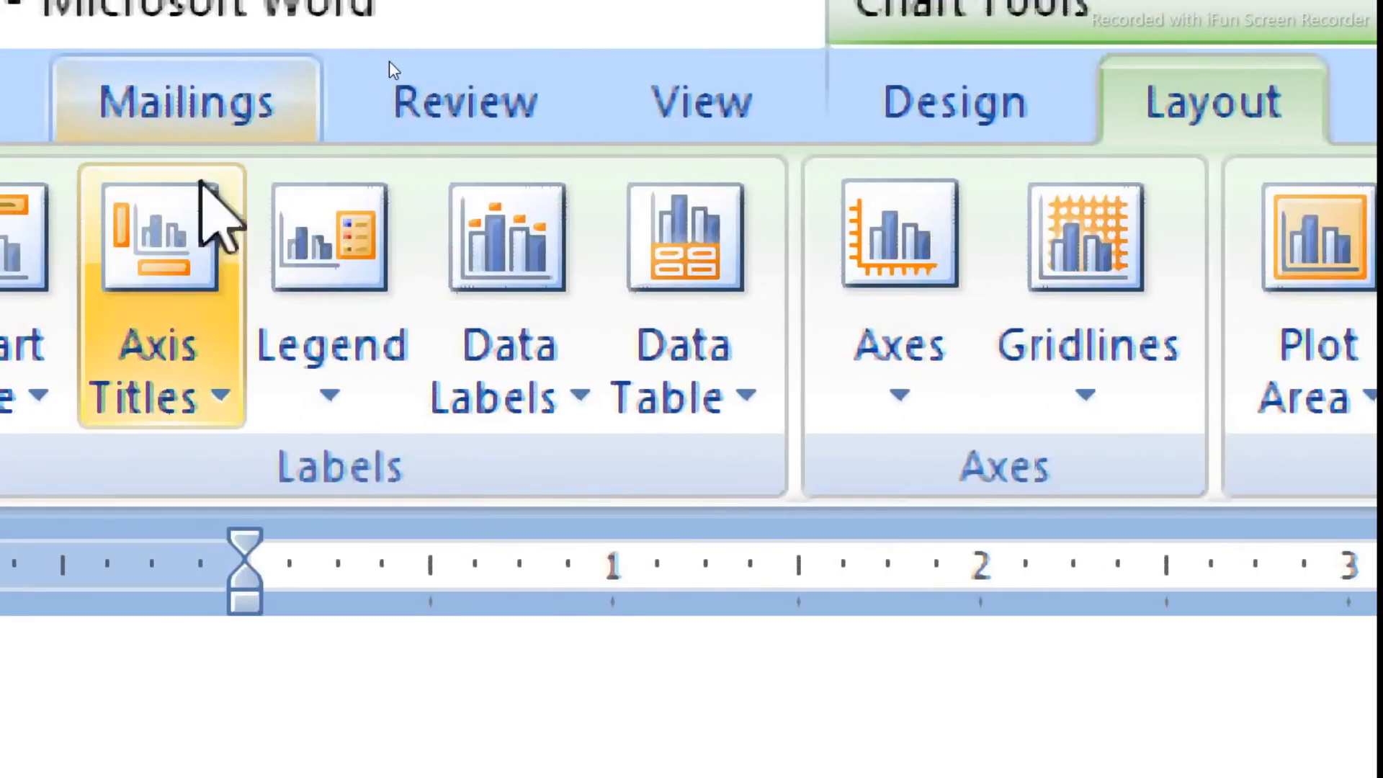
left_click(509, 377)
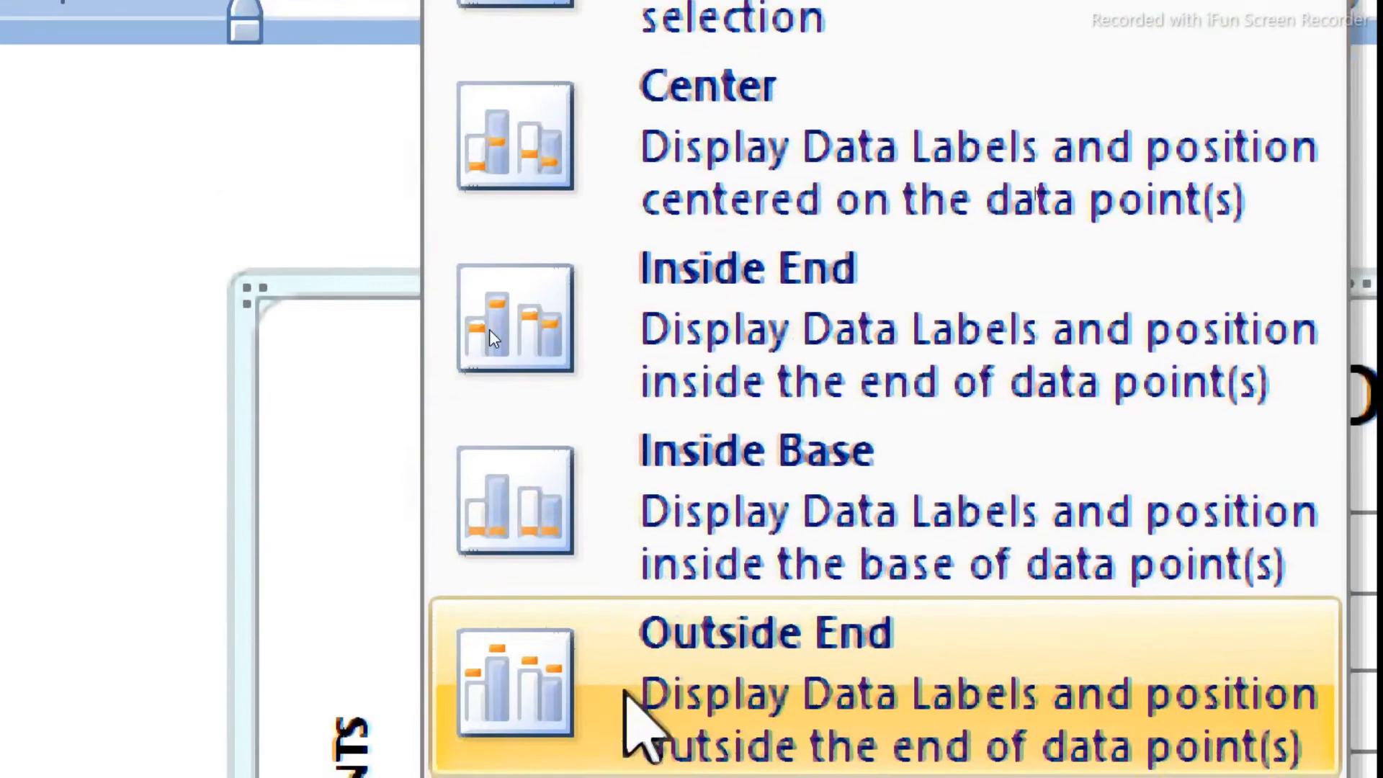
left_click(681, 688)
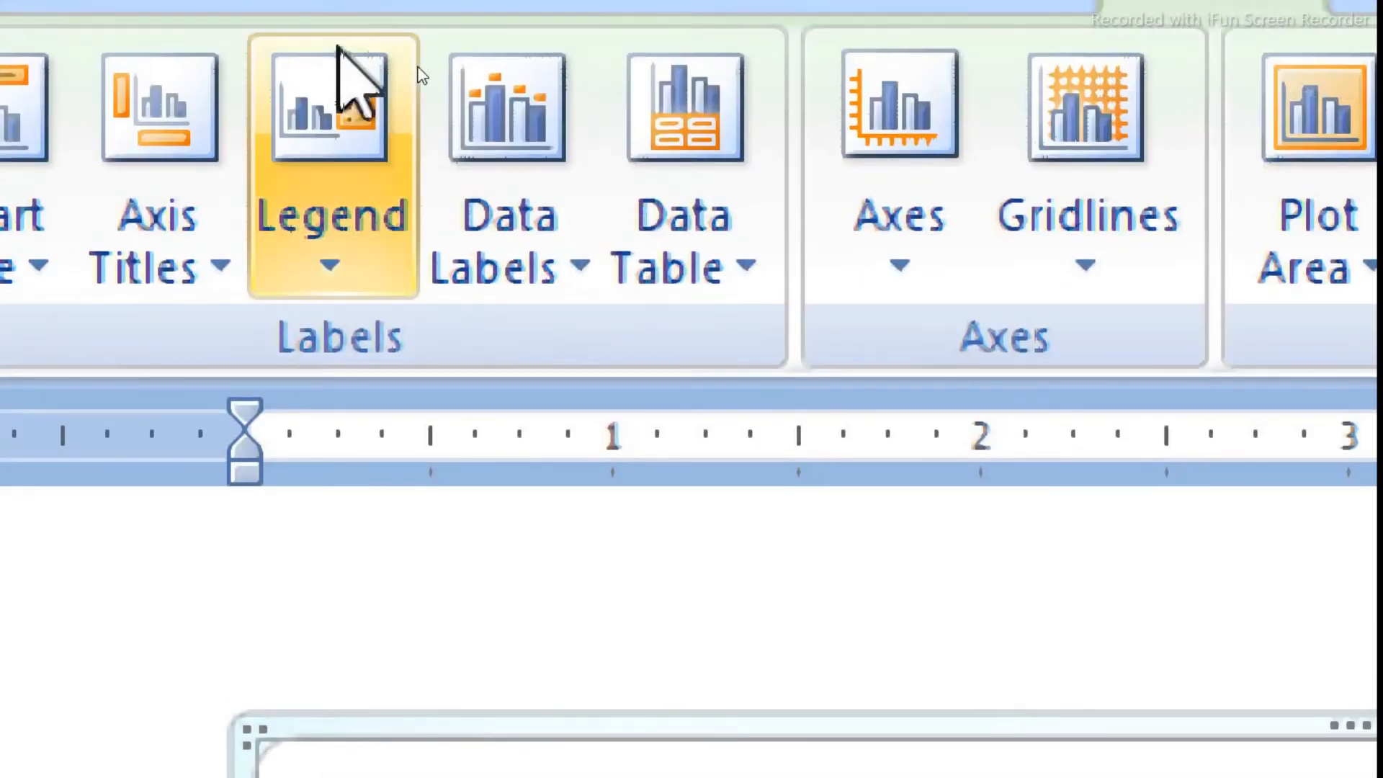
Step: Turn off the chart's data labels and select the JAN series columns
left_click(471, 266)
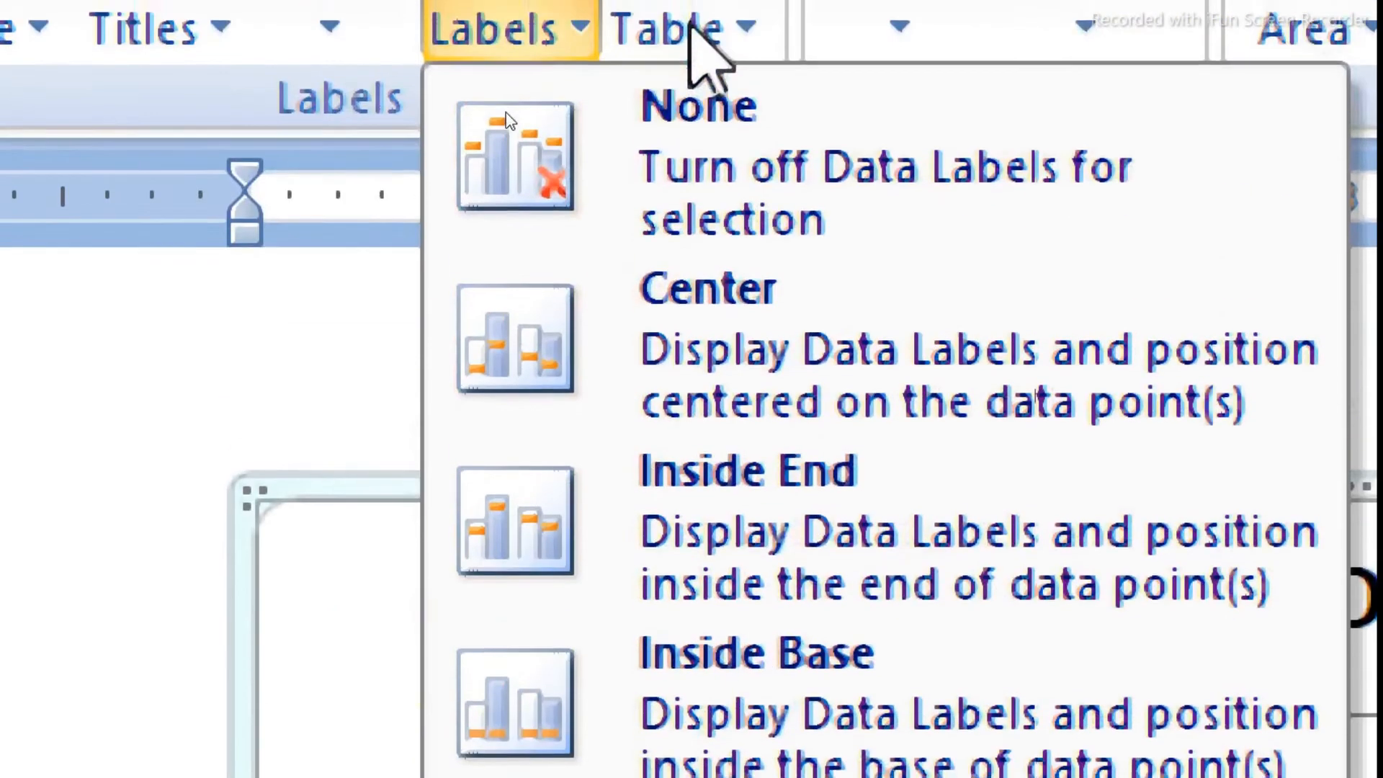
left_click(695, 144)
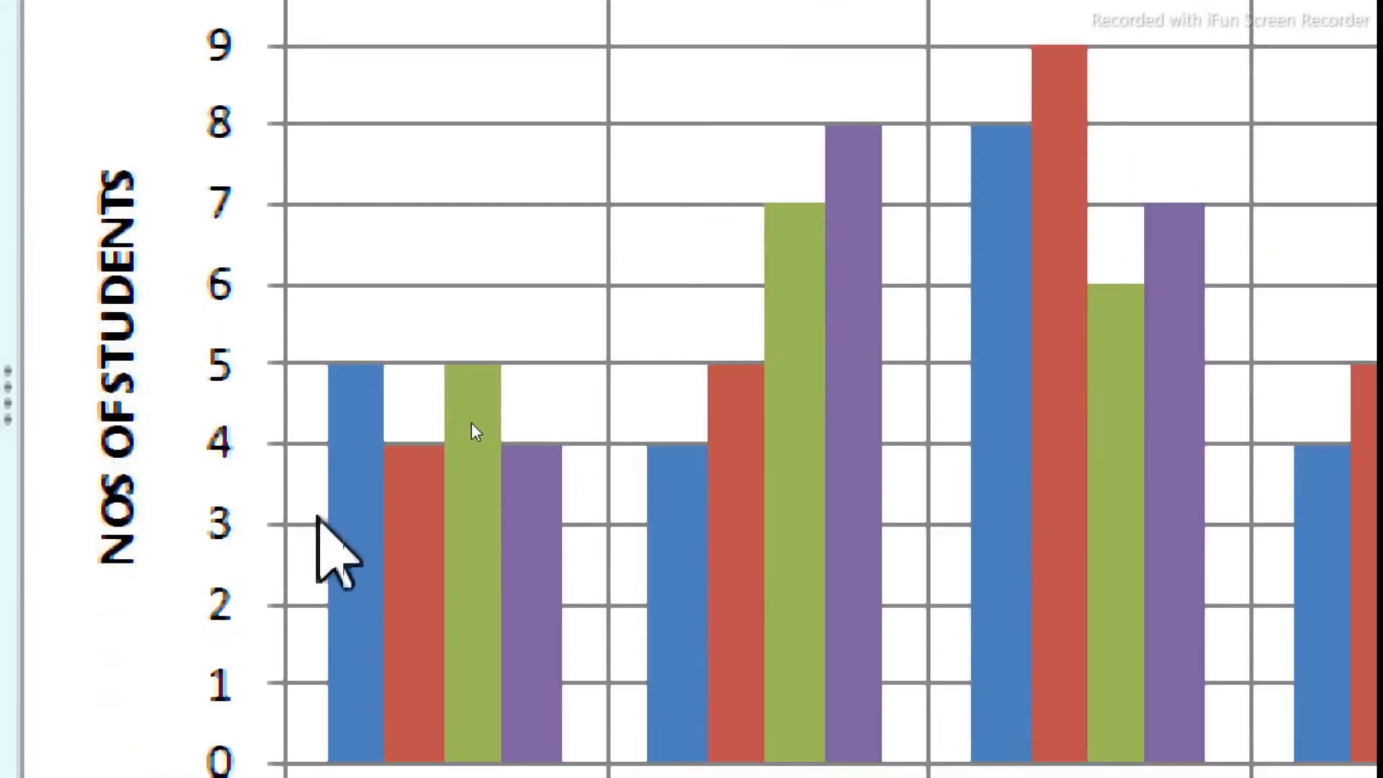
left_click(341, 524)
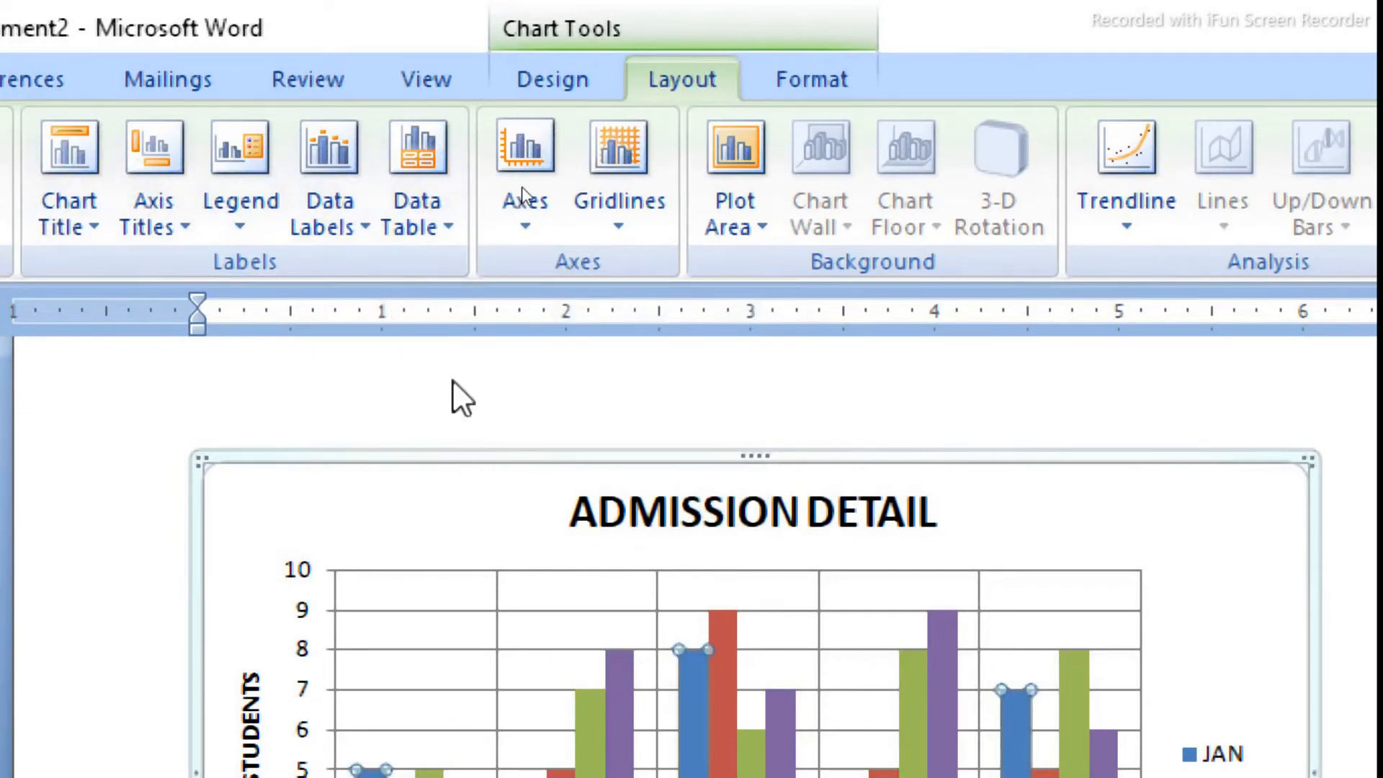
Step: Try a data table below the chart without legend keys
scroll(525, 470, "down", 2)
scroll(525, 469, "down", 6)
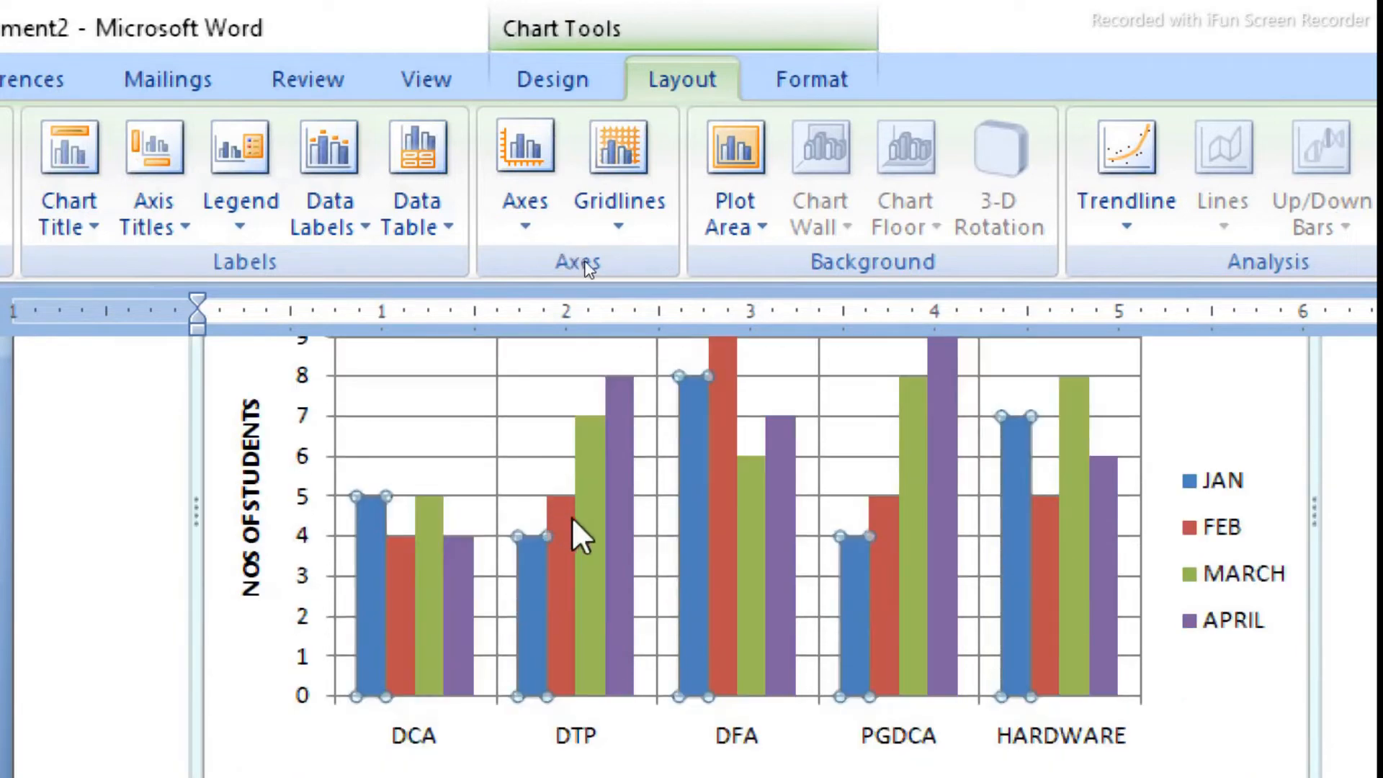
mouse_move(469, 588)
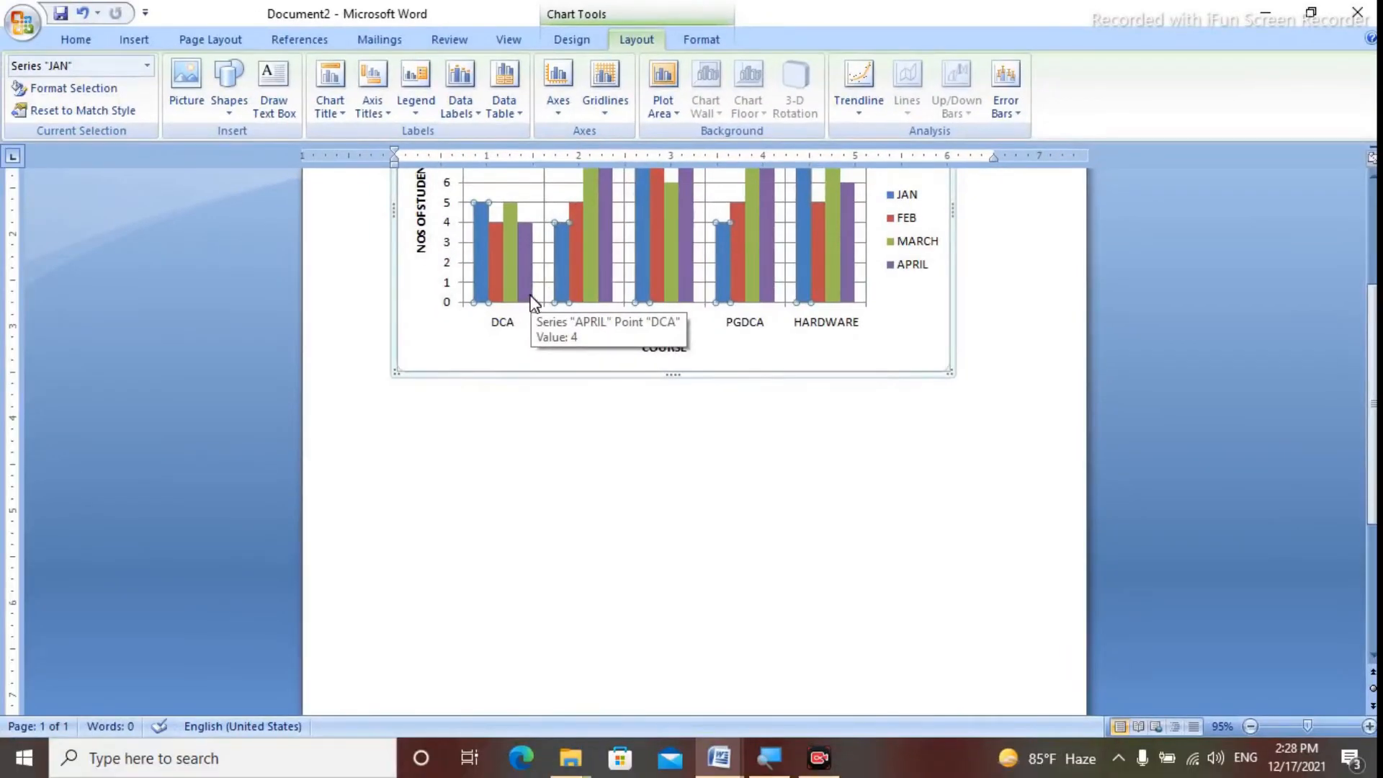
scroll(545, 437, "up", 4)
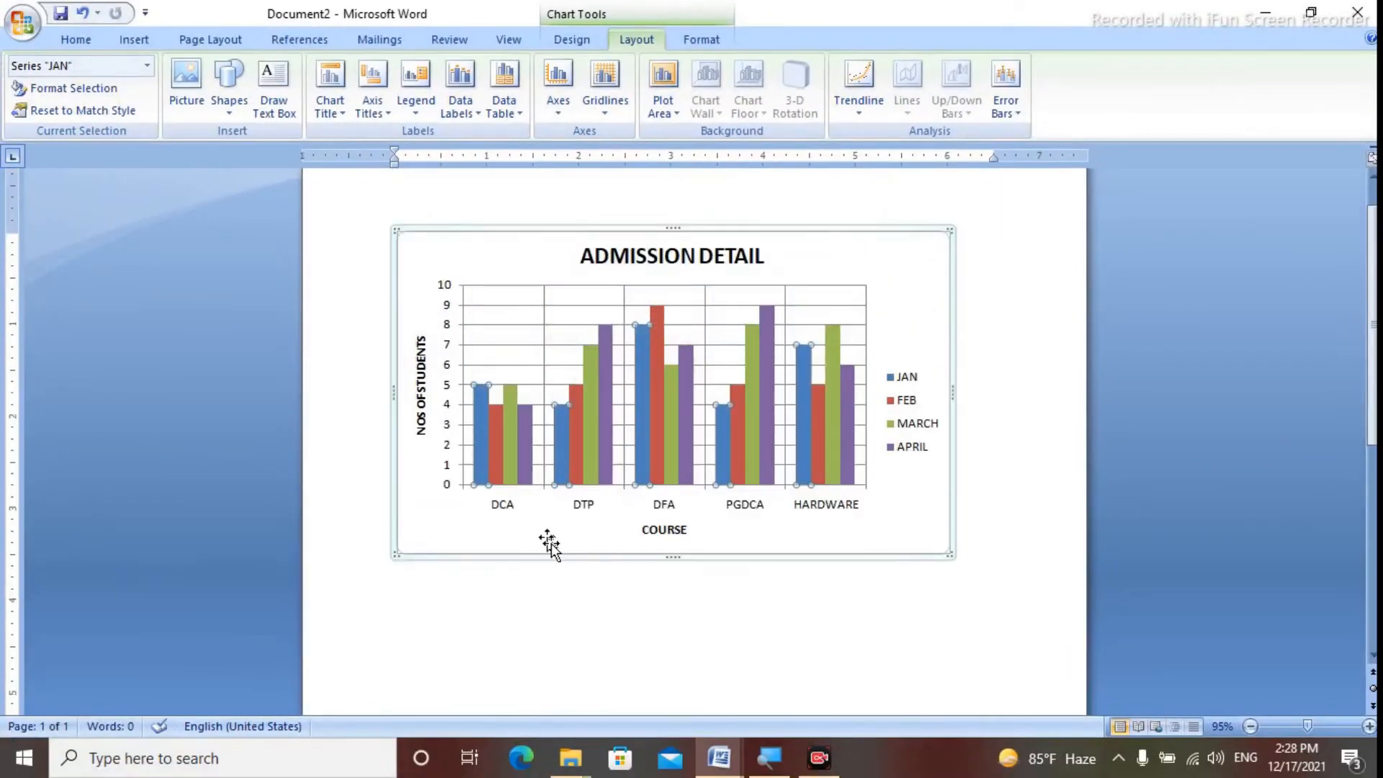
mouse_move(673, 447)
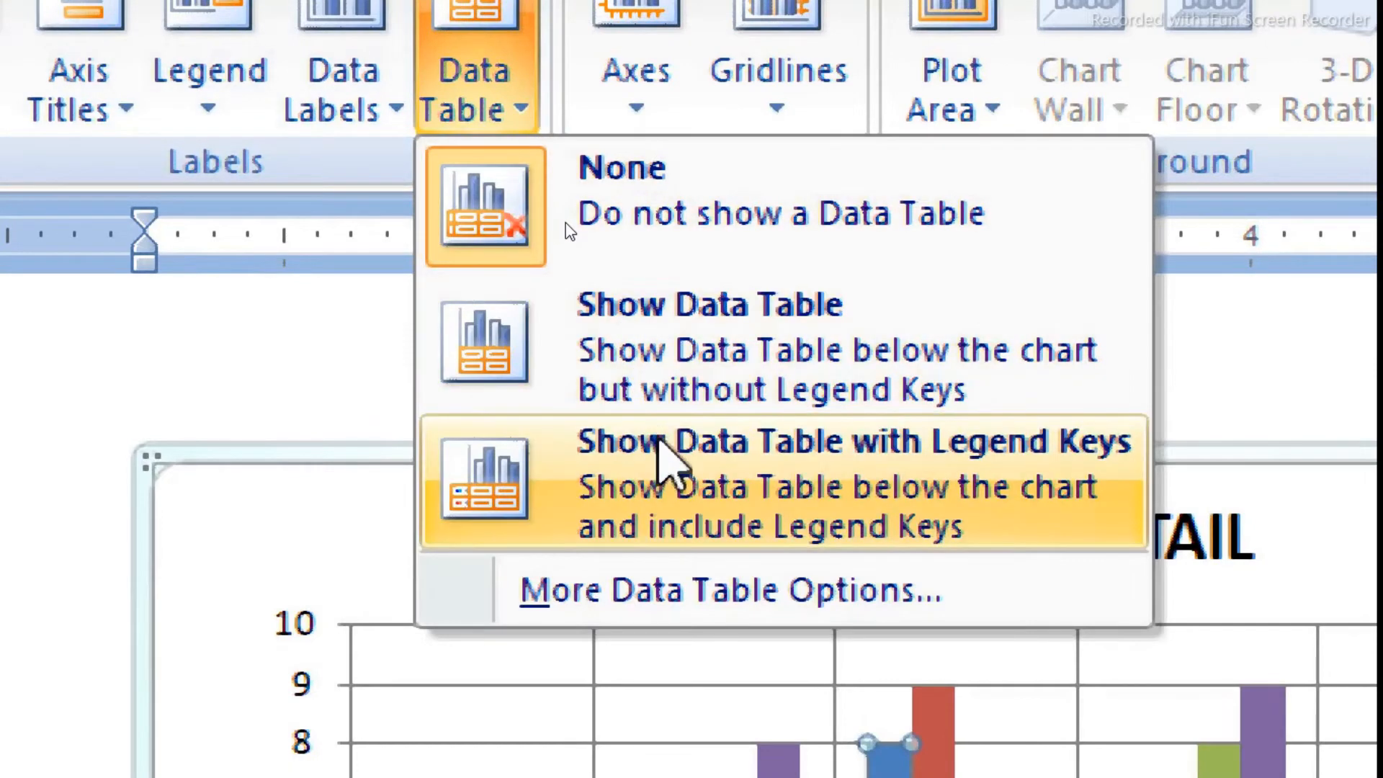
left_click(652, 367)
scroll(658, 432, "down", 5)
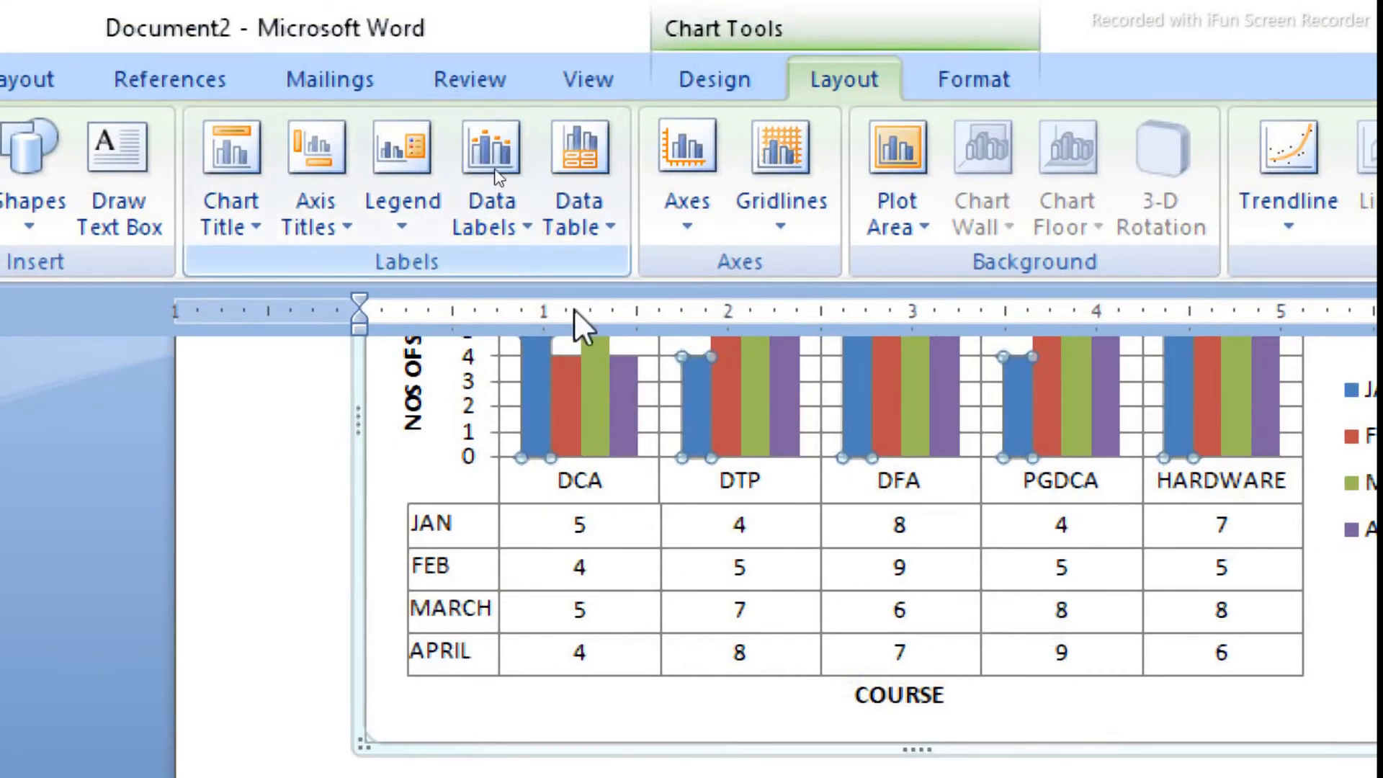
Step: Try the data table with legend keys, then set the data table to None
left_click(570, 229)
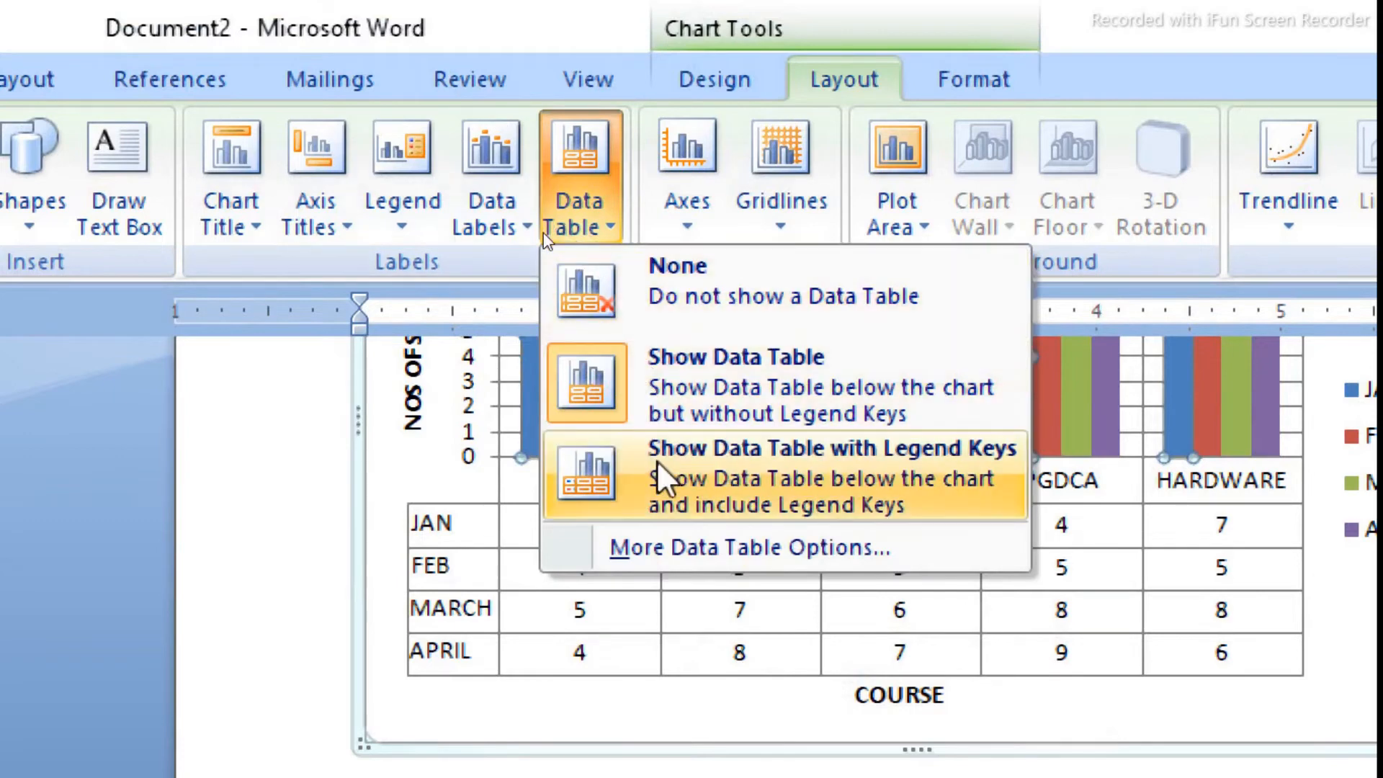
left_click(655, 478)
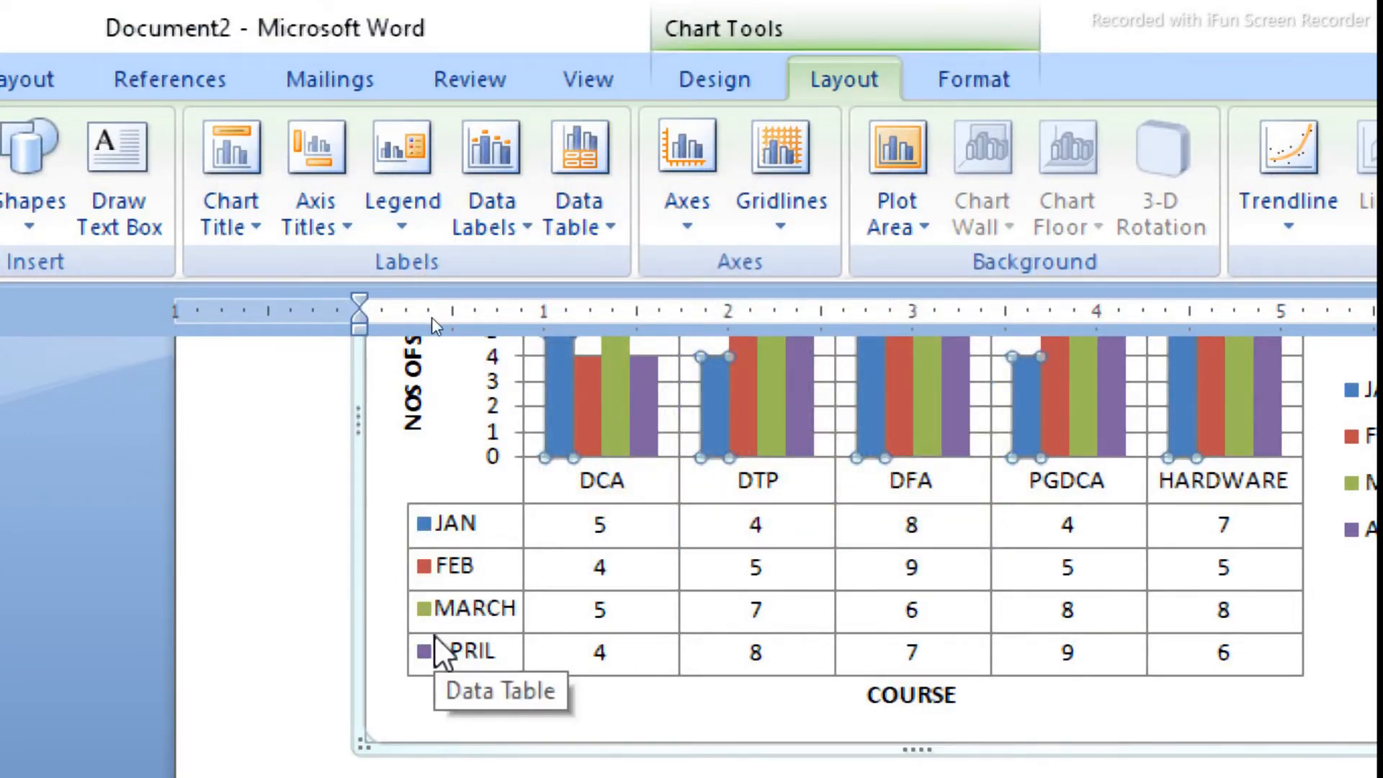
left_click(602, 232)
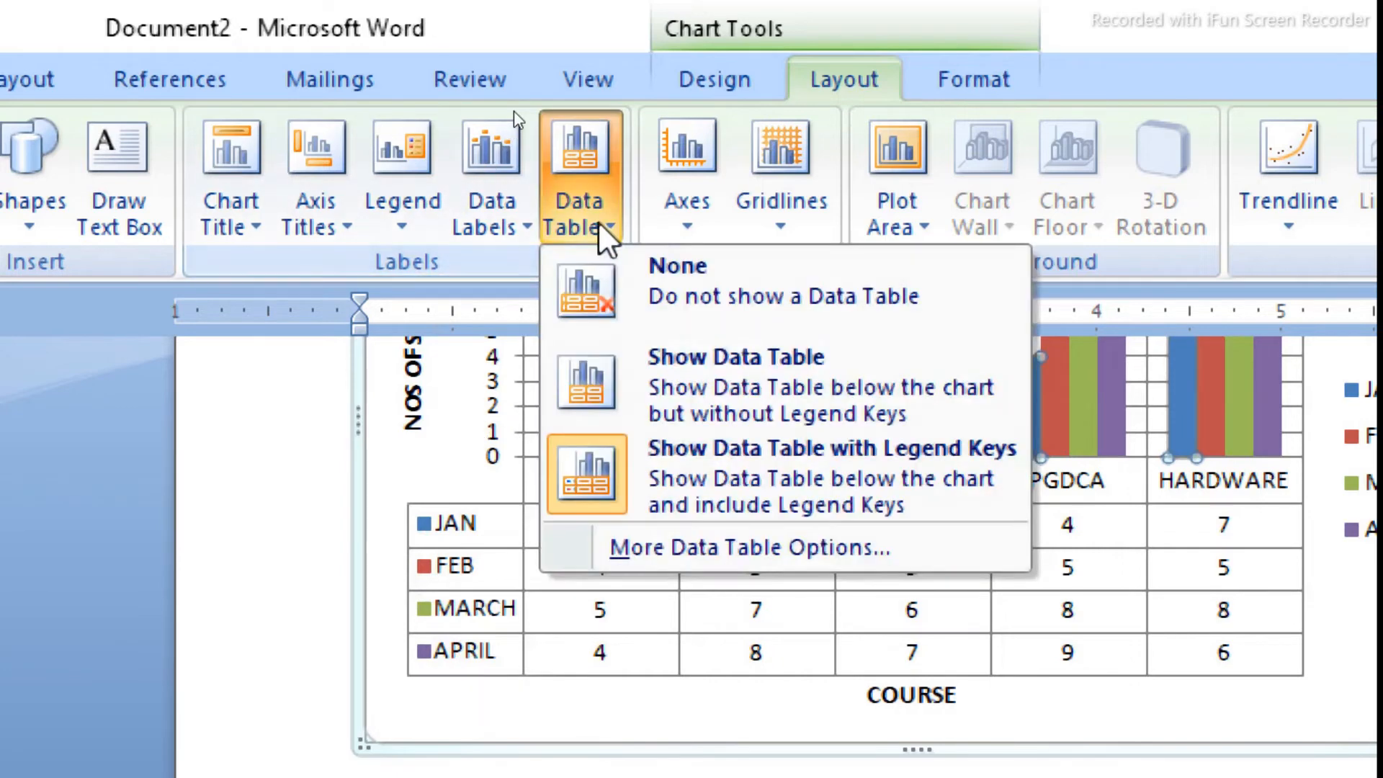
left_click(634, 279)
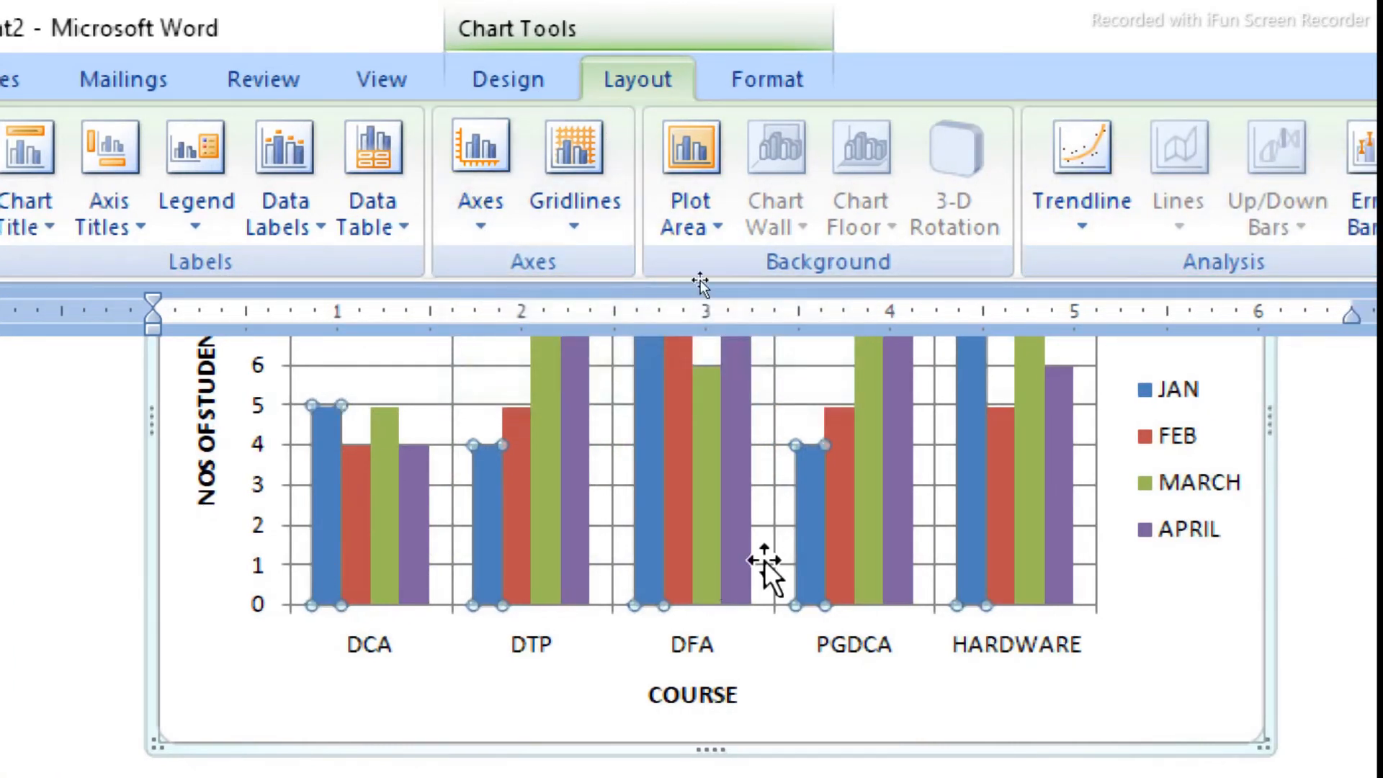
left_click(481, 216)
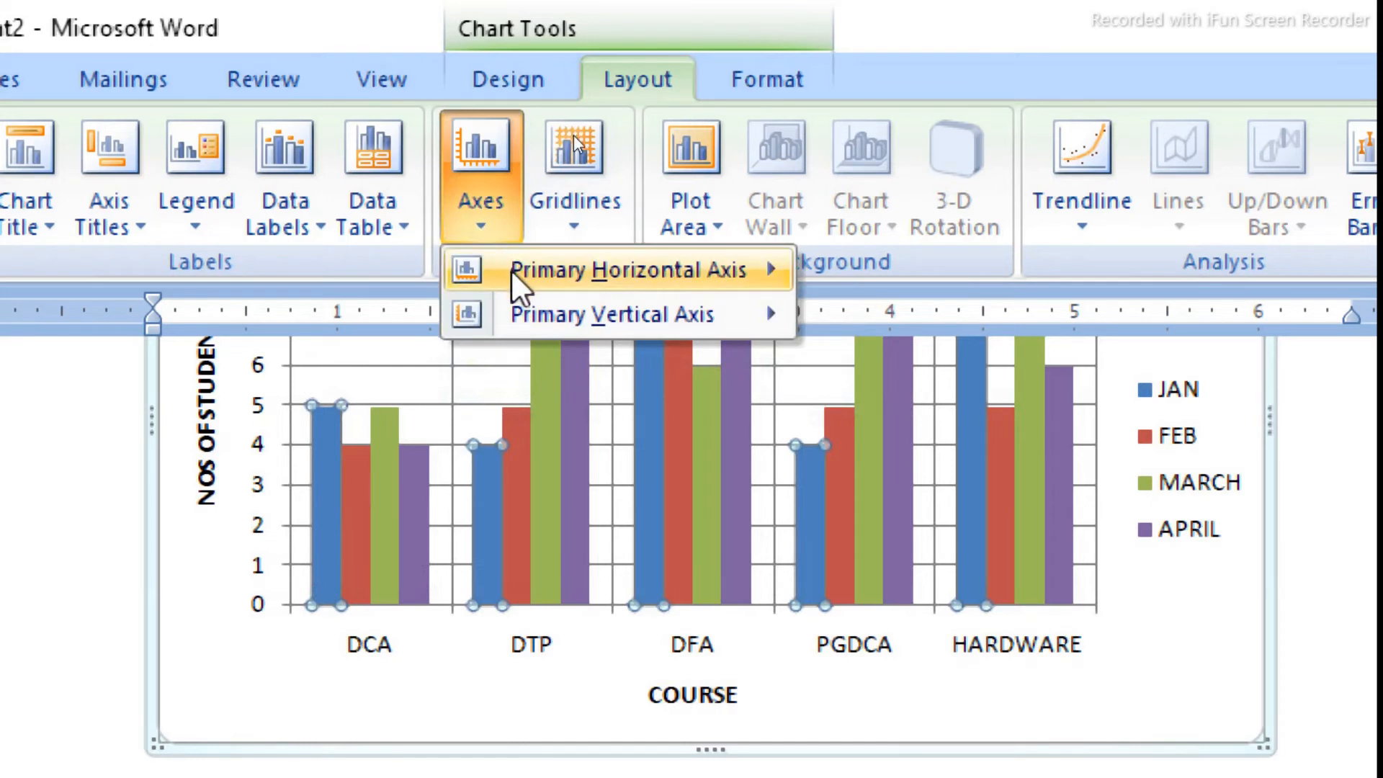
mouse_move(513, 276)
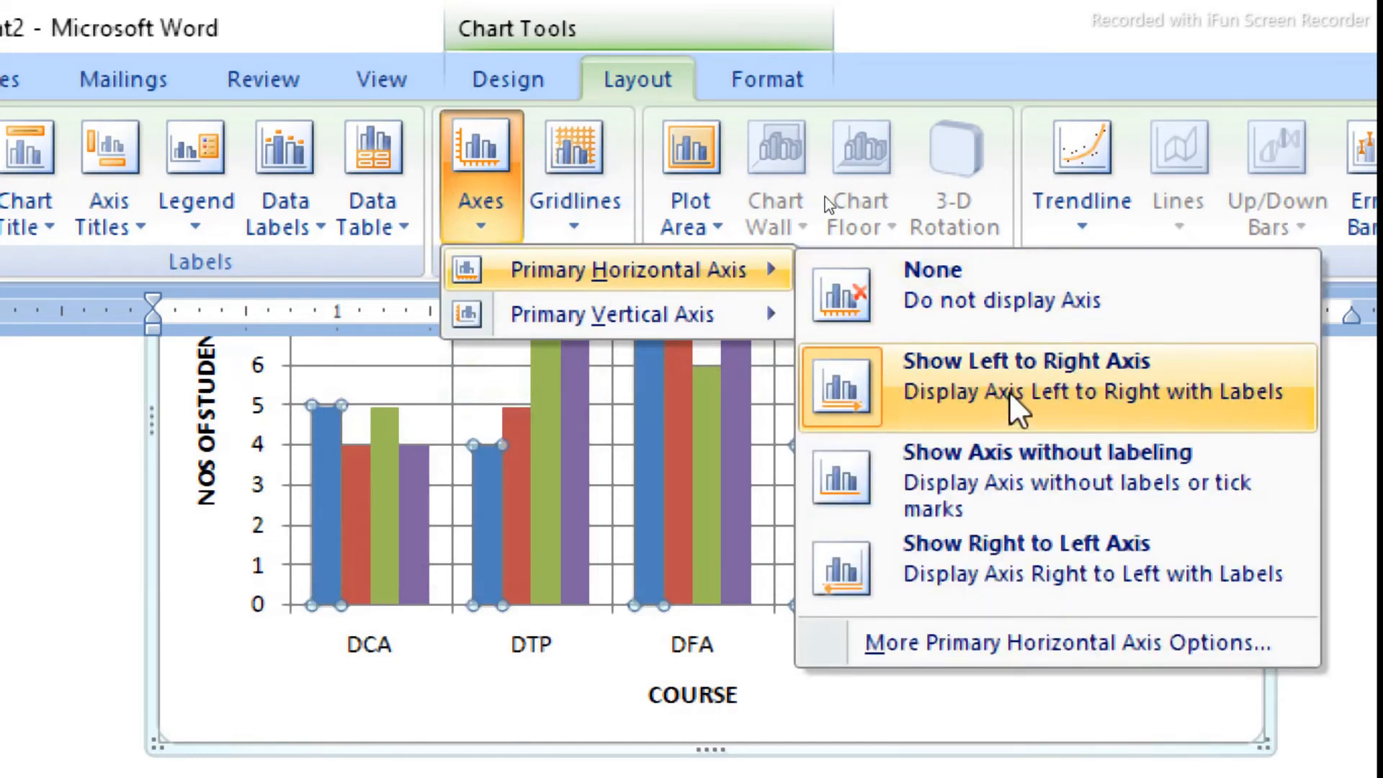
left_click(320, 396)
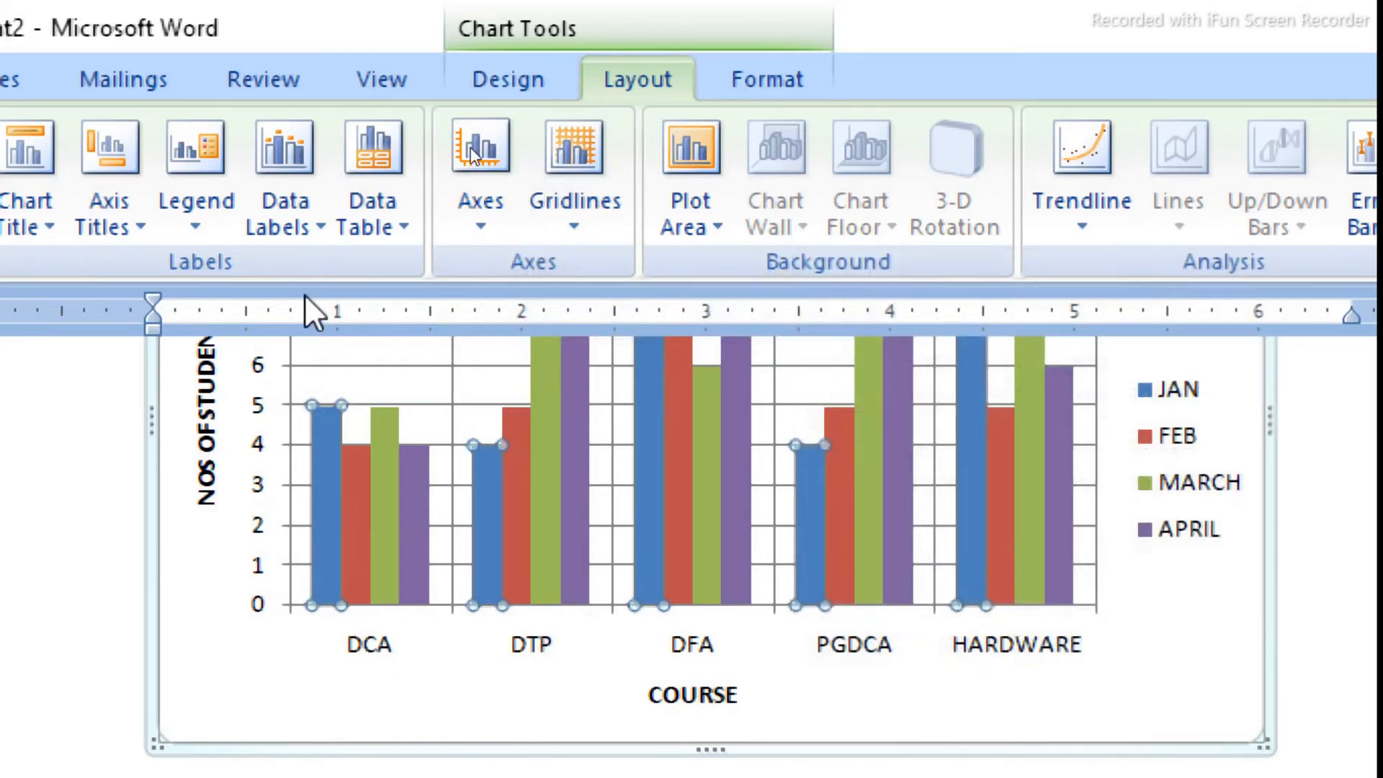
left_click(504, 231)
mouse_move(551, 274)
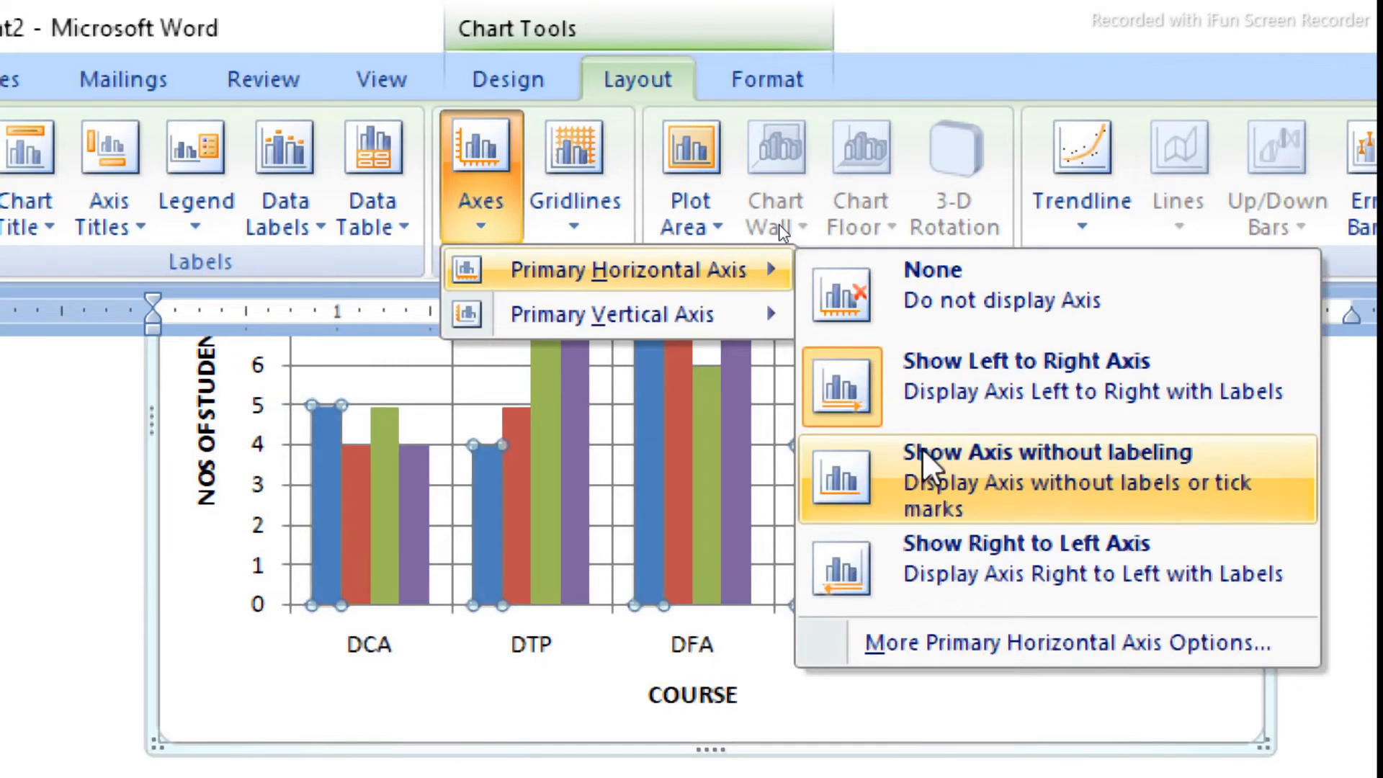
left_click(550, 699)
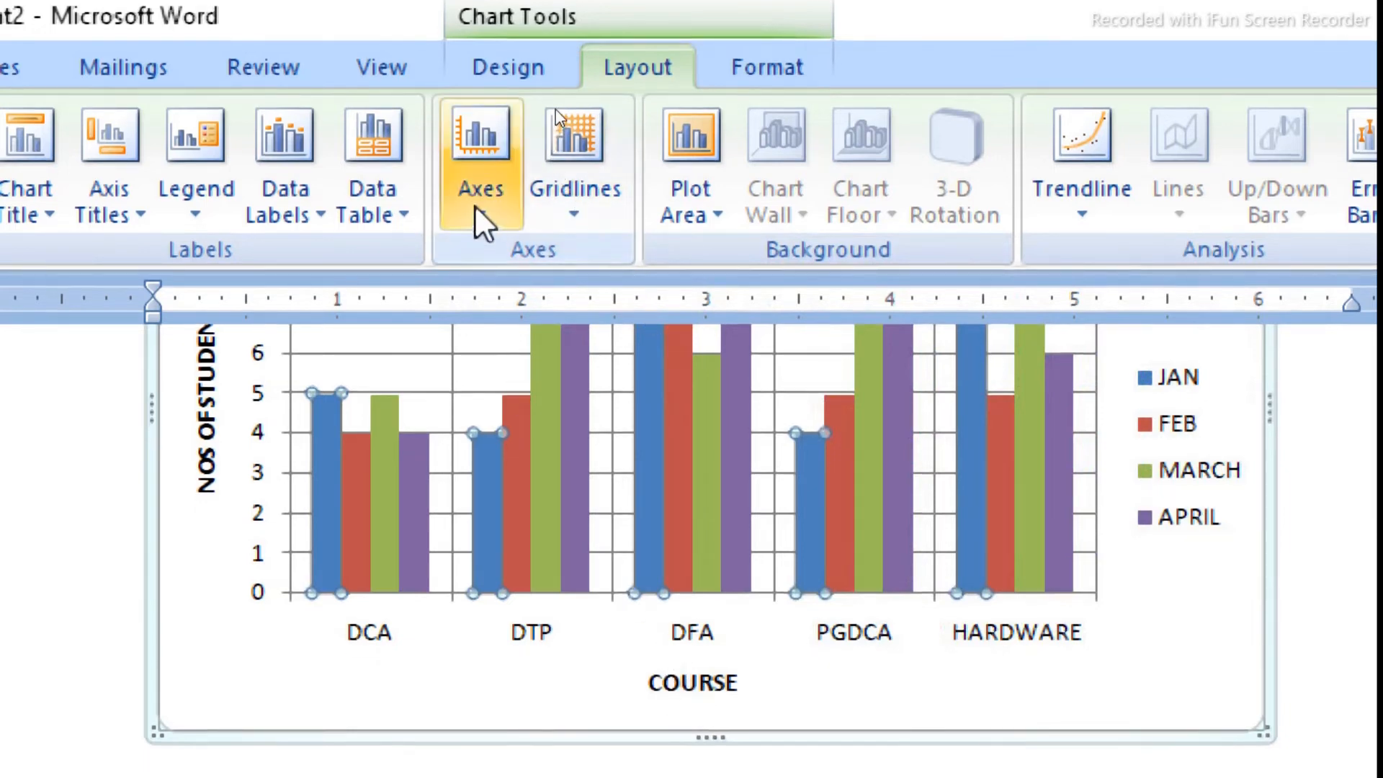
Step: Try the primary horizontal axis with Show Axis without labeling and clear the series selection
left_click(481, 231)
mouse_move(764, 258)
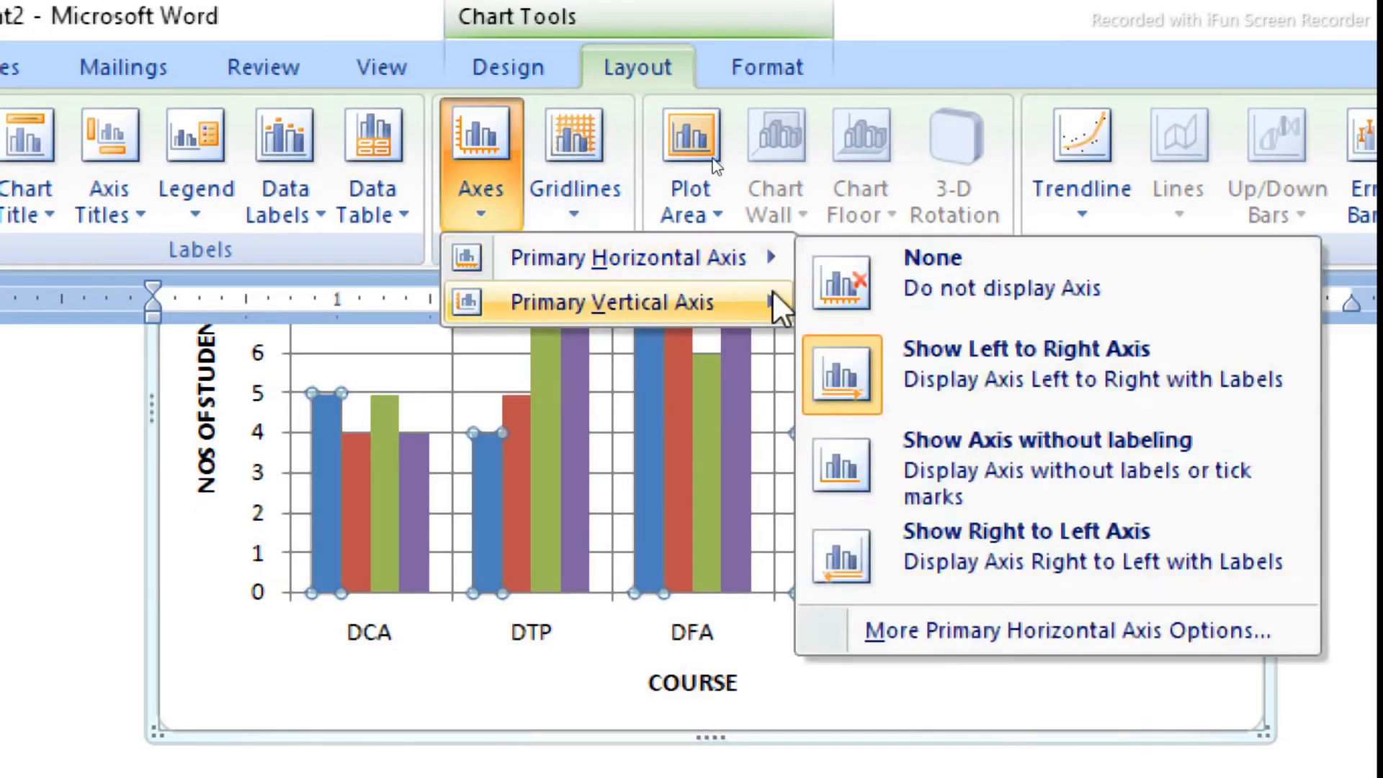
left_click(1030, 504)
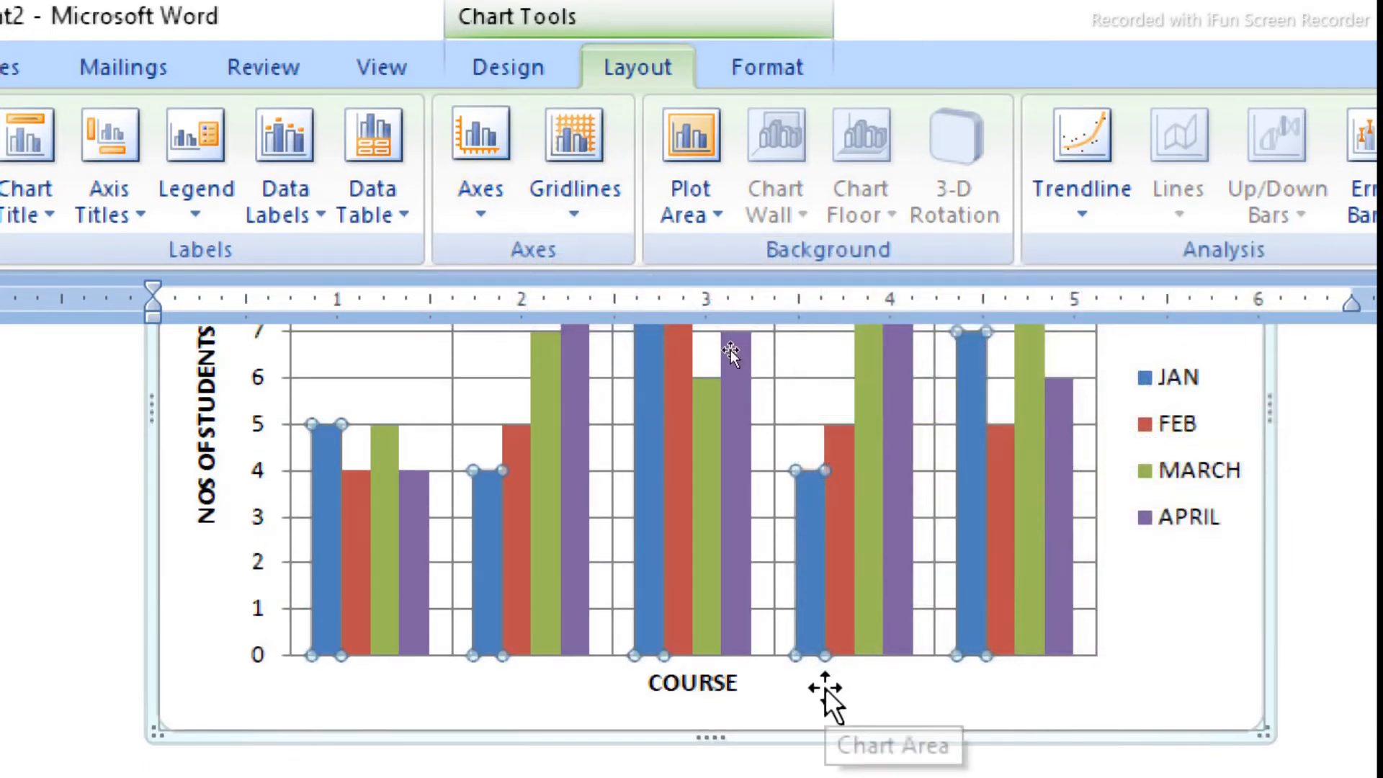
left_click(763, 703)
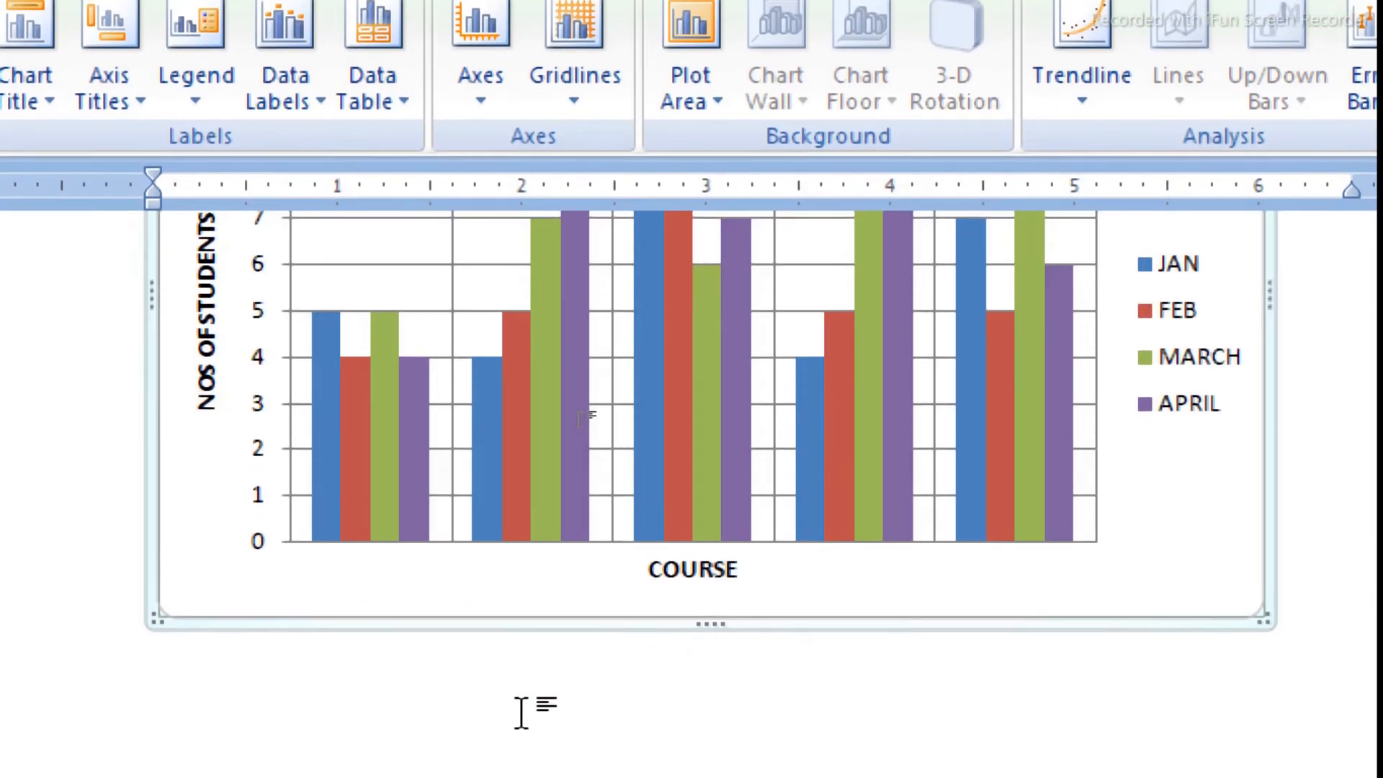
Step: Try Show Right to Left Axis on the primary horizontal axis, then return it to Show Left to Right Axis
left_click(516, 102)
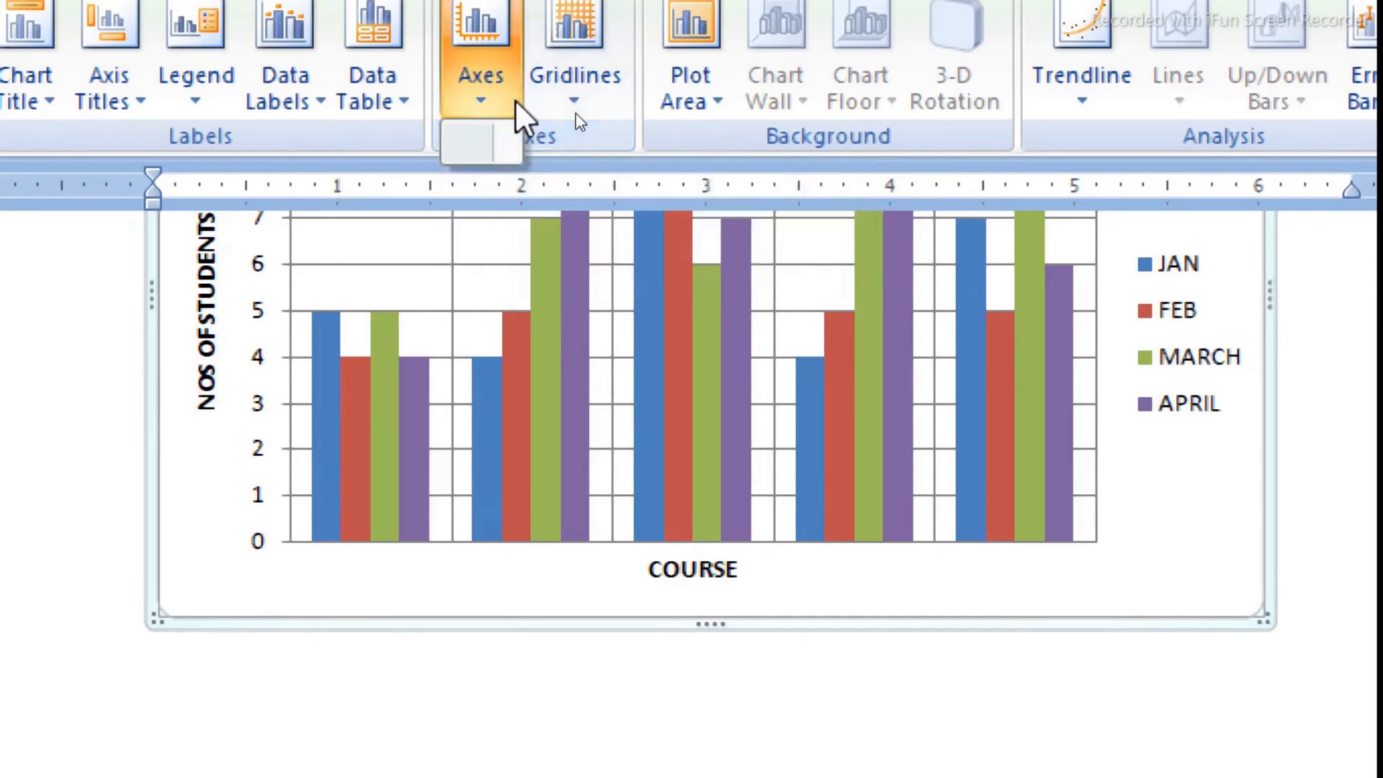
mouse_move(629, 144)
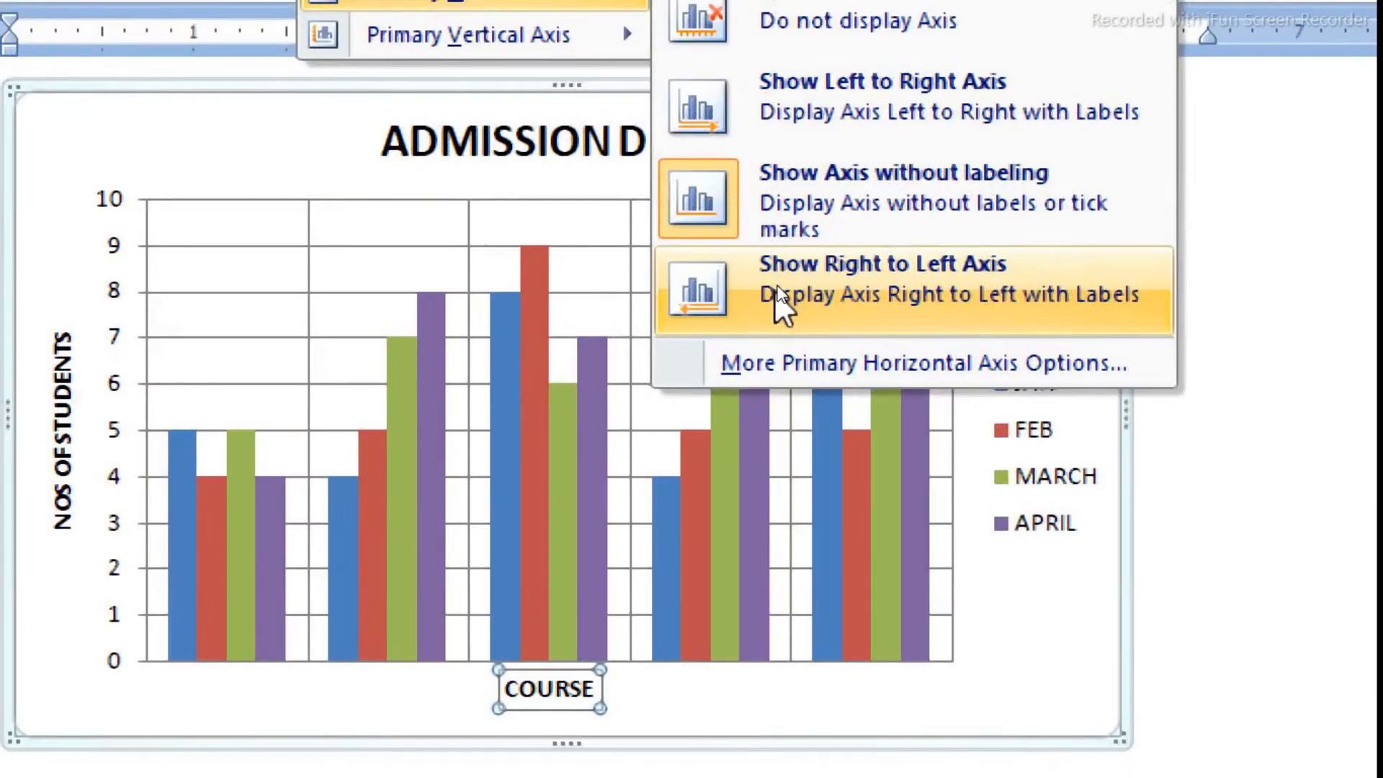
left_click(773, 296)
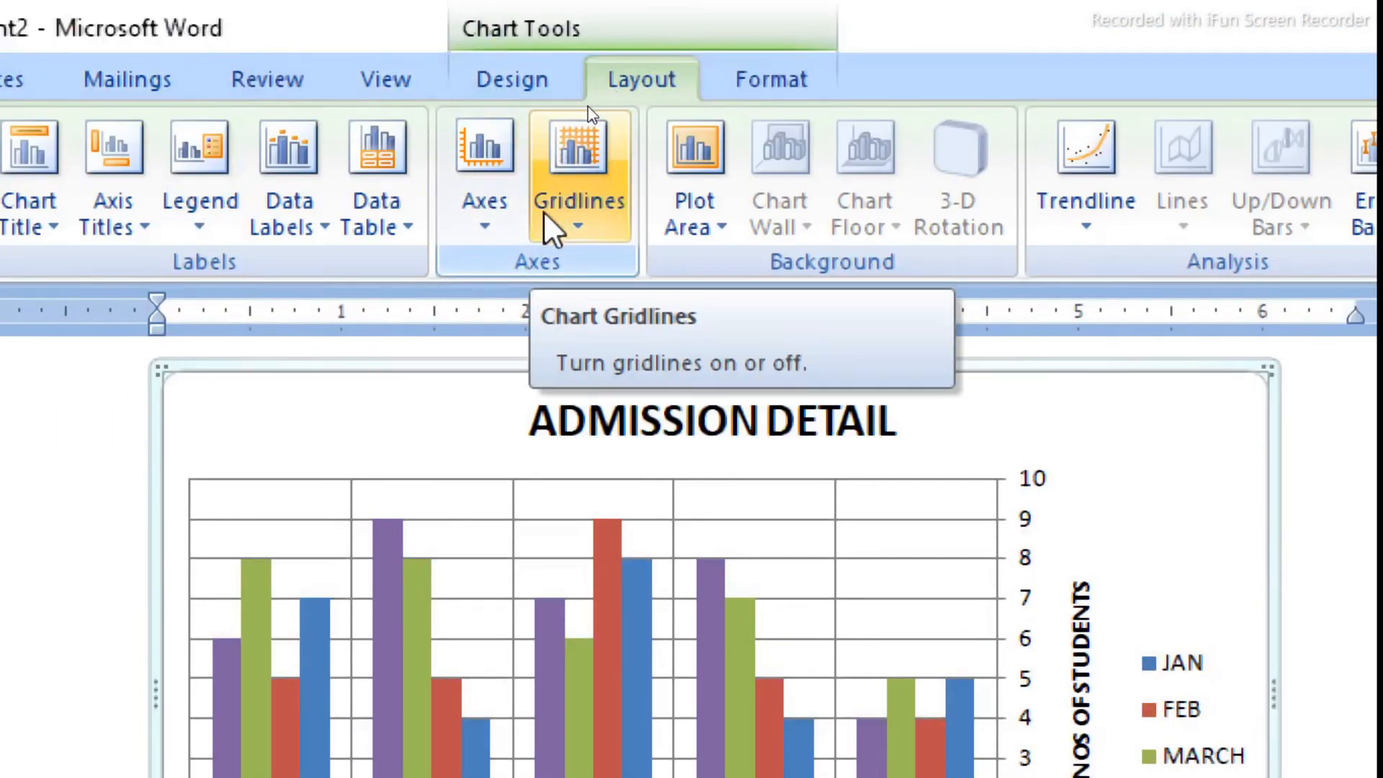
left_click(507, 229)
mouse_move(527, 277)
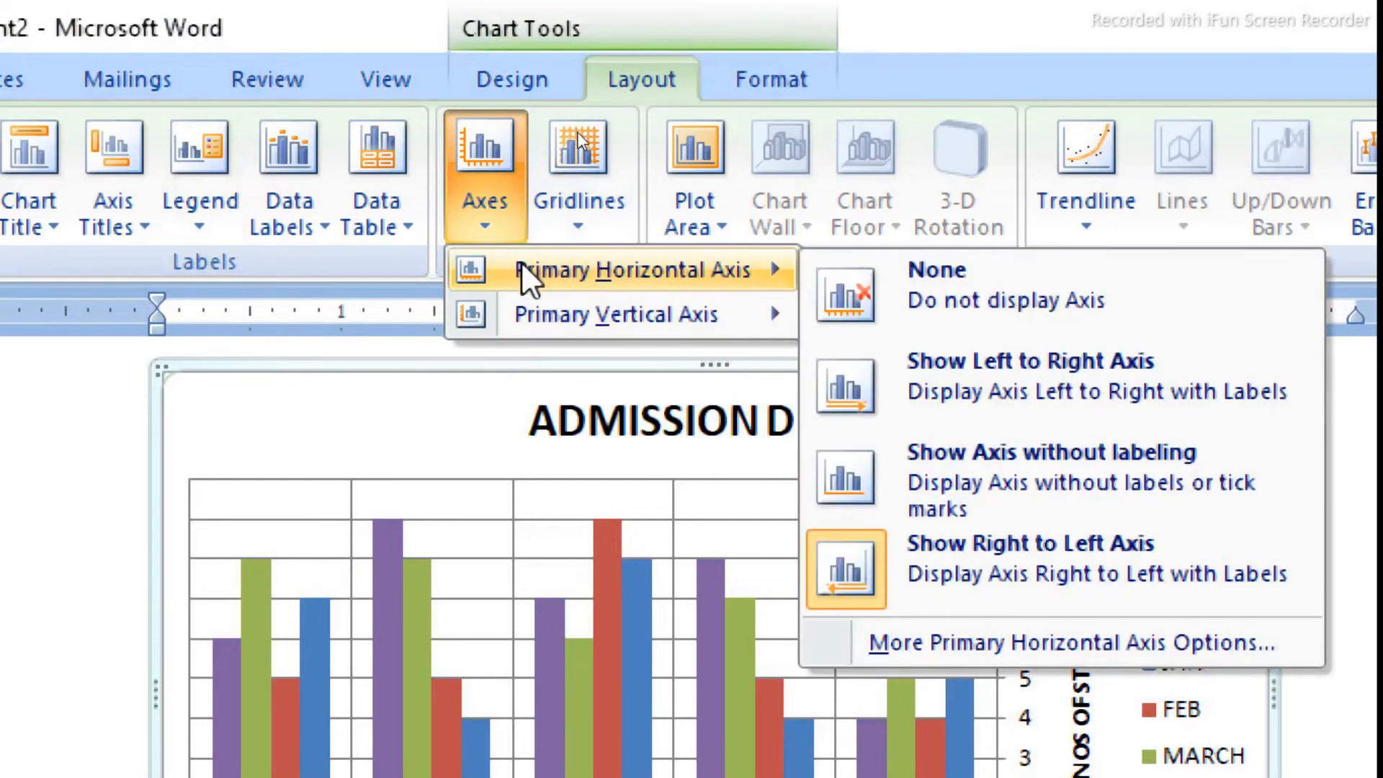
left_click(1045, 355)
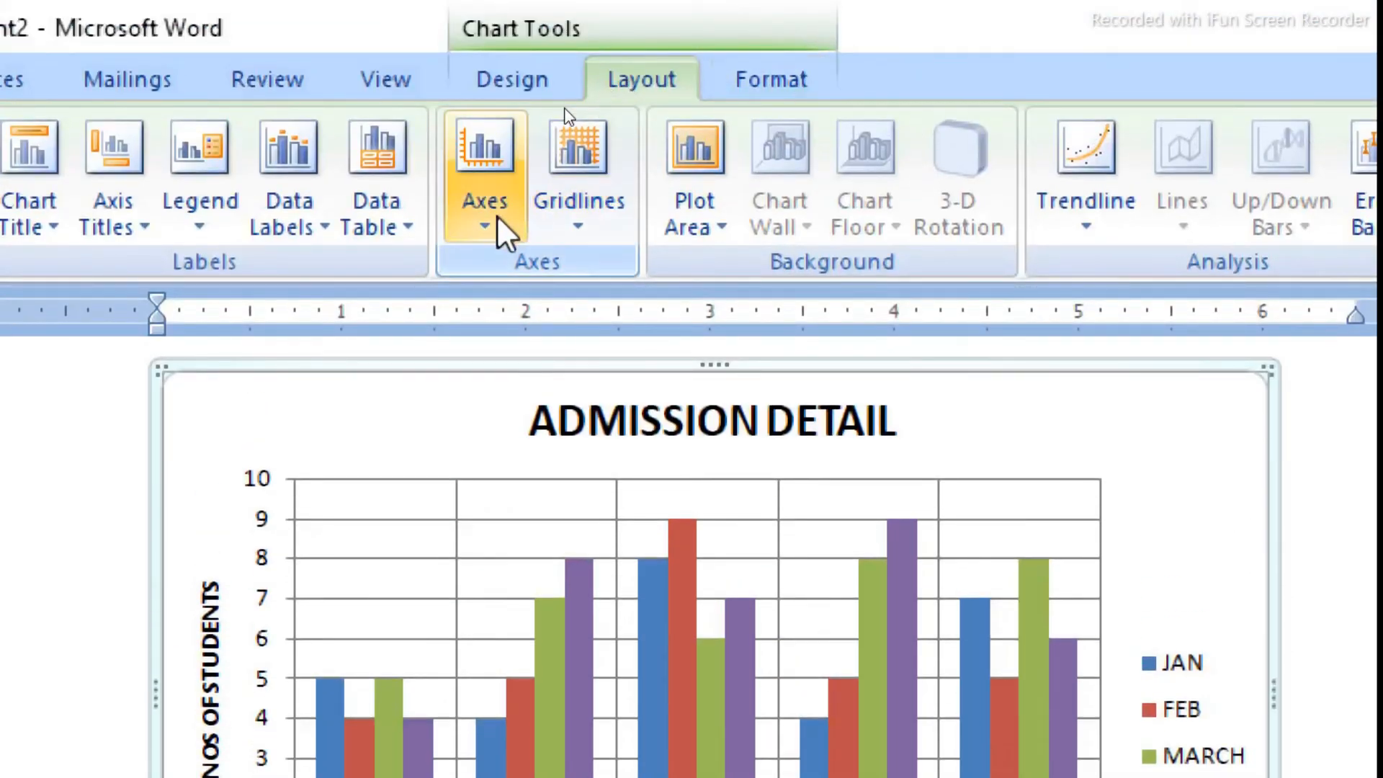
left_click(497, 216)
mouse_move(514, 319)
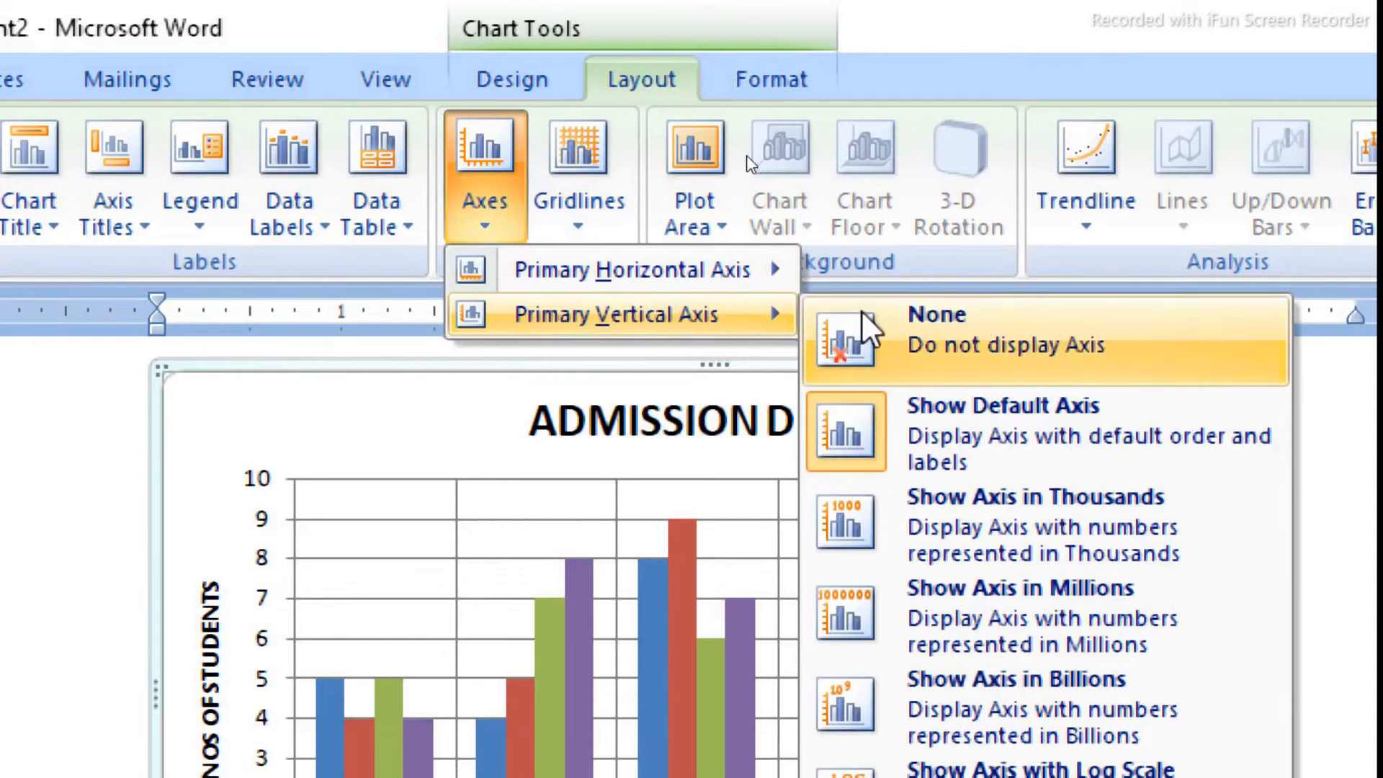
left_click(269, 474)
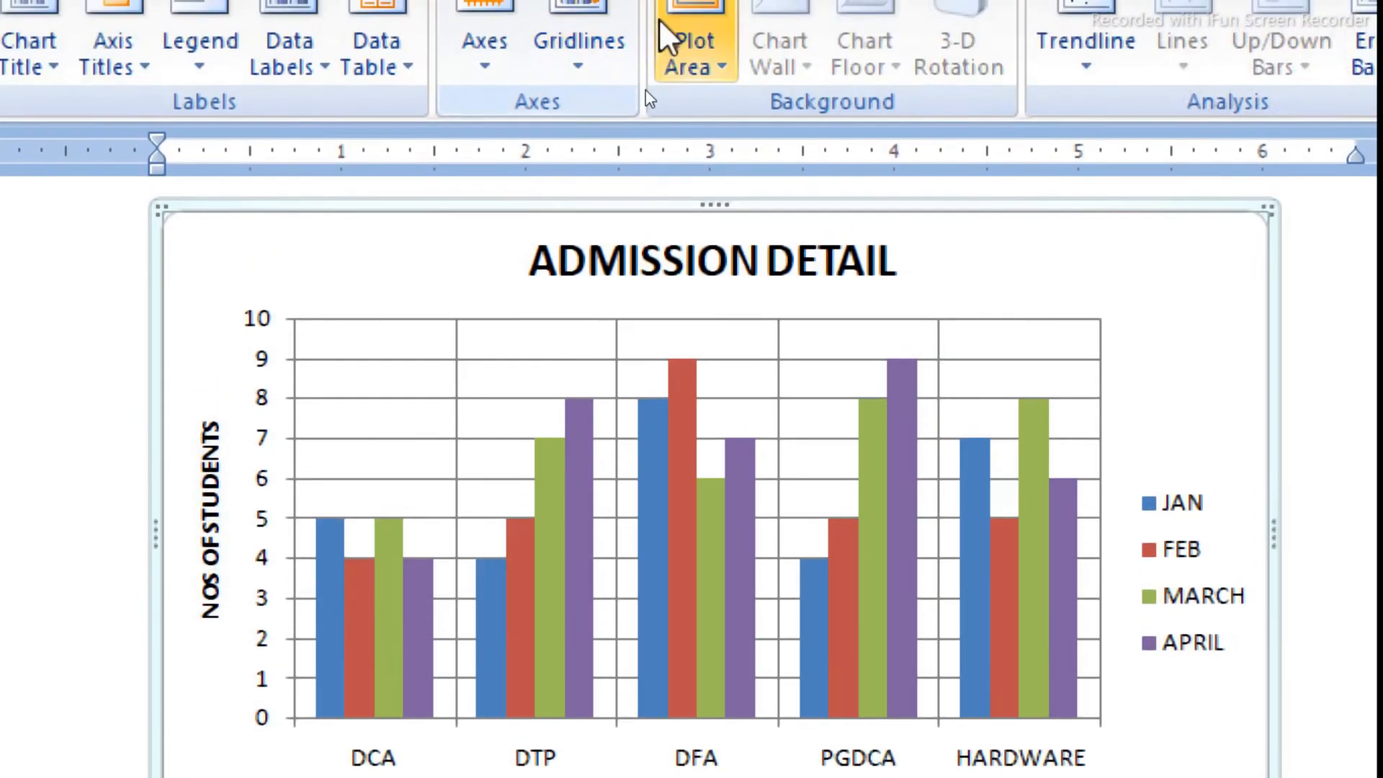
Step: Try the primary vertical axis with Show Axis in Thousands
left_click(485, 62)
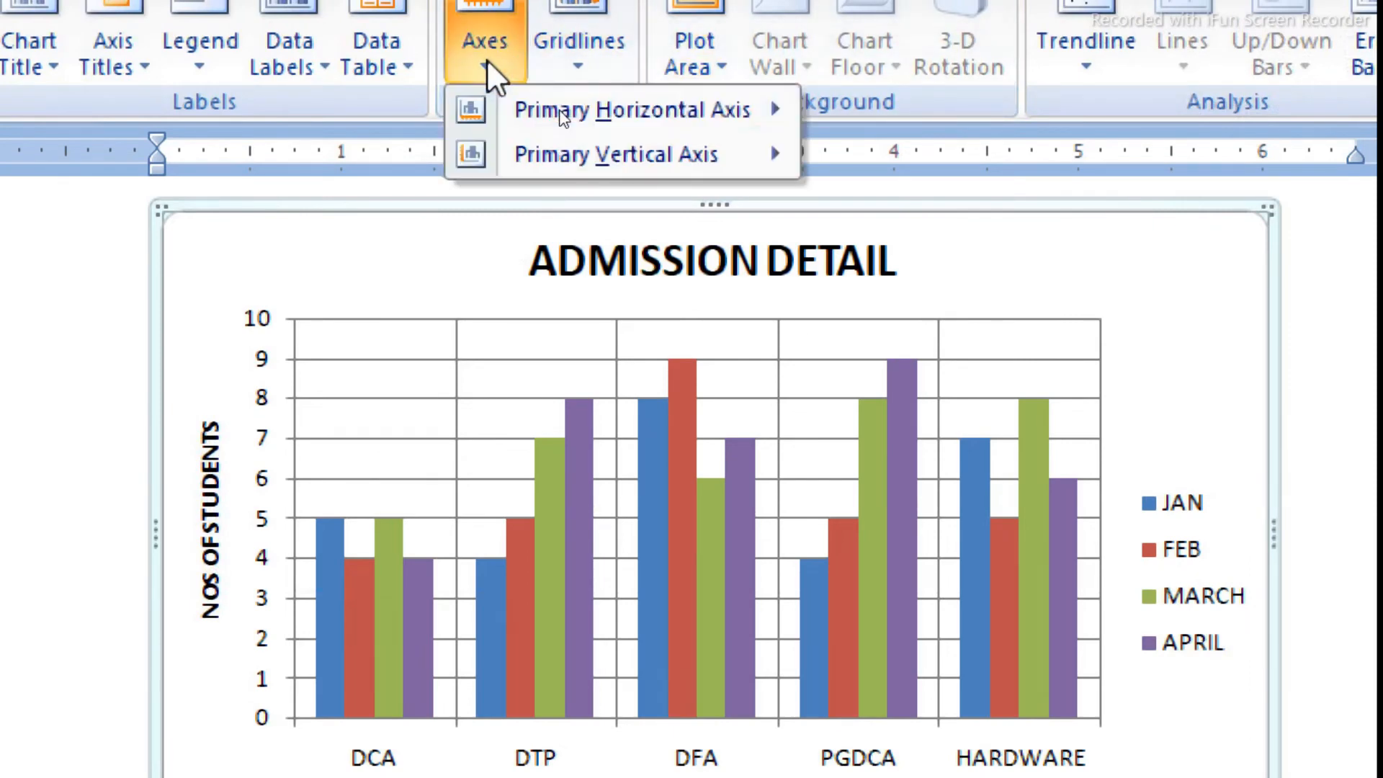
mouse_move(516, 153)
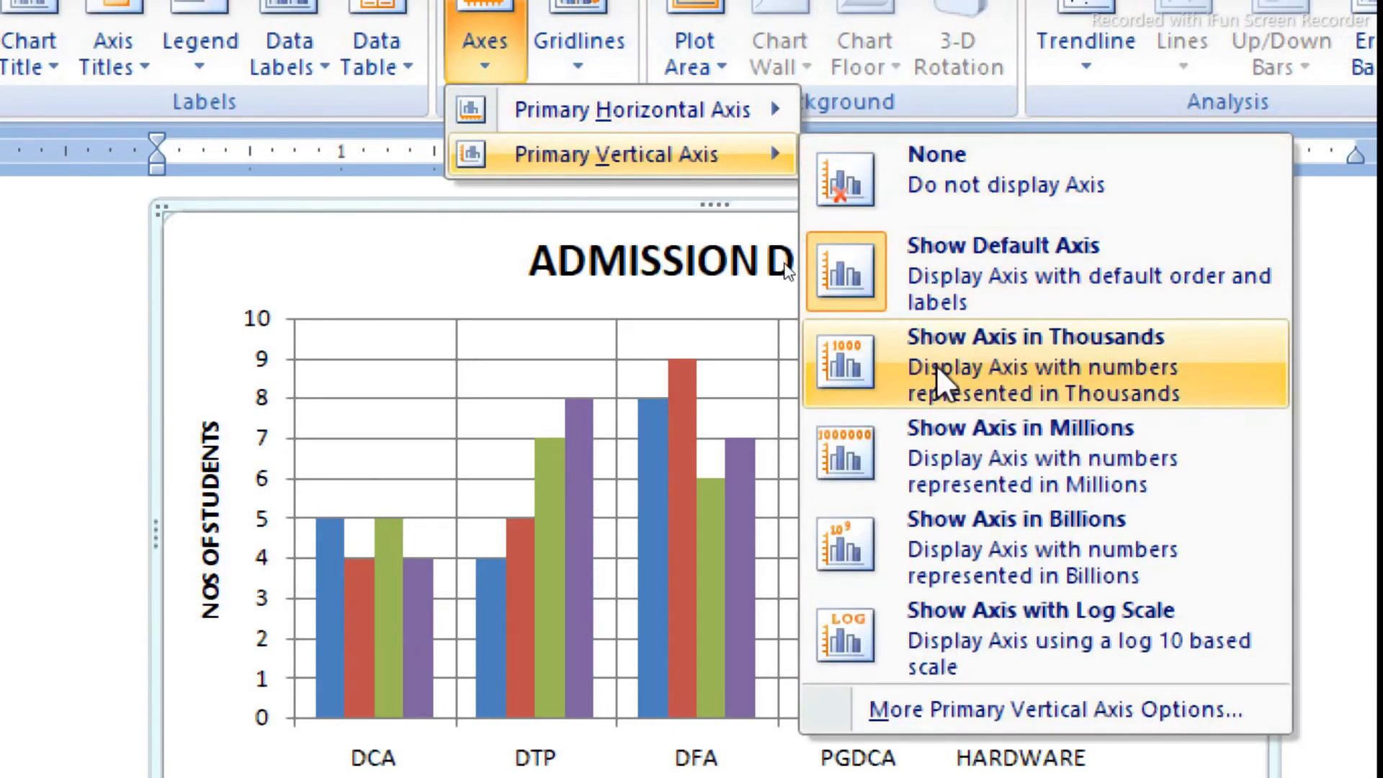
left_click(948, 383)
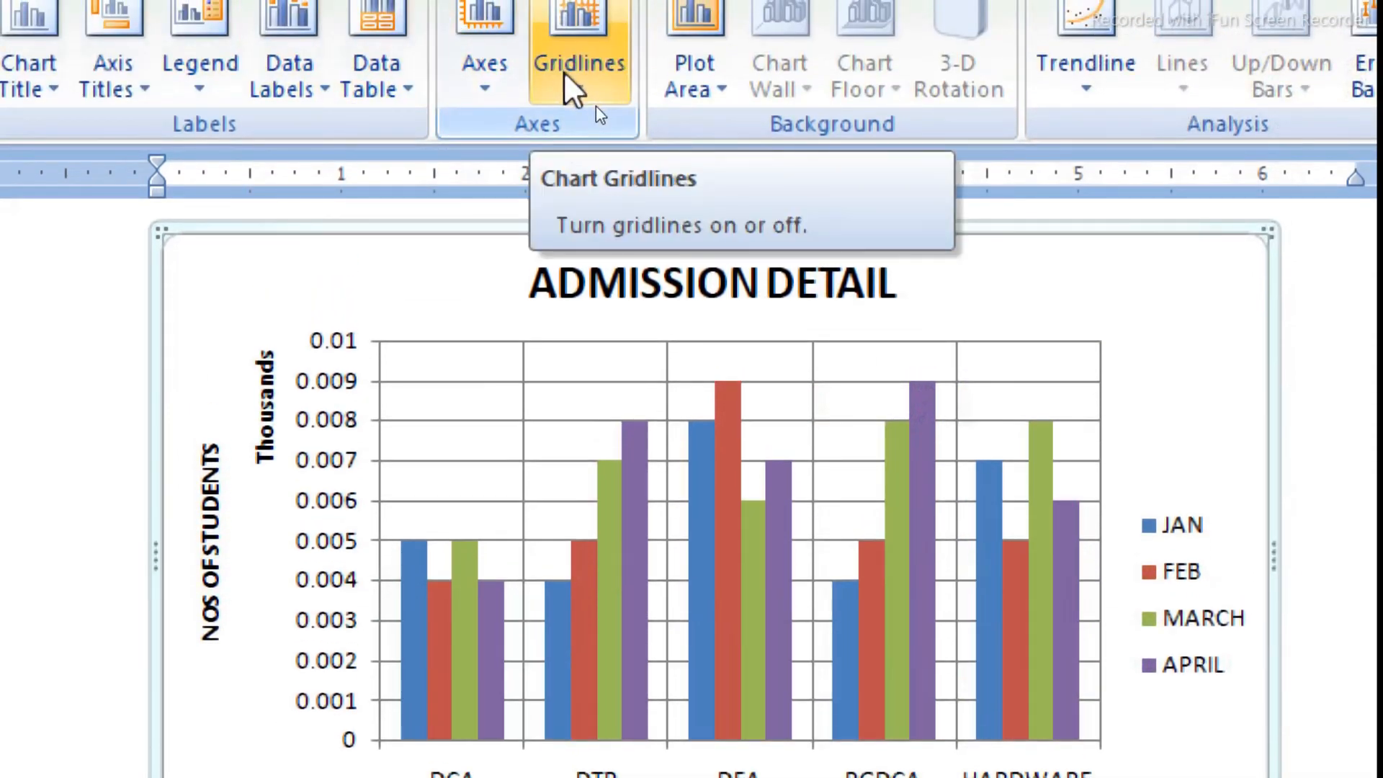
Step: Try Show Axis in Millions on the primary vertical axis, then return it to Show Default Axis
left_click(506, 81)
mouse_move(538, 175)
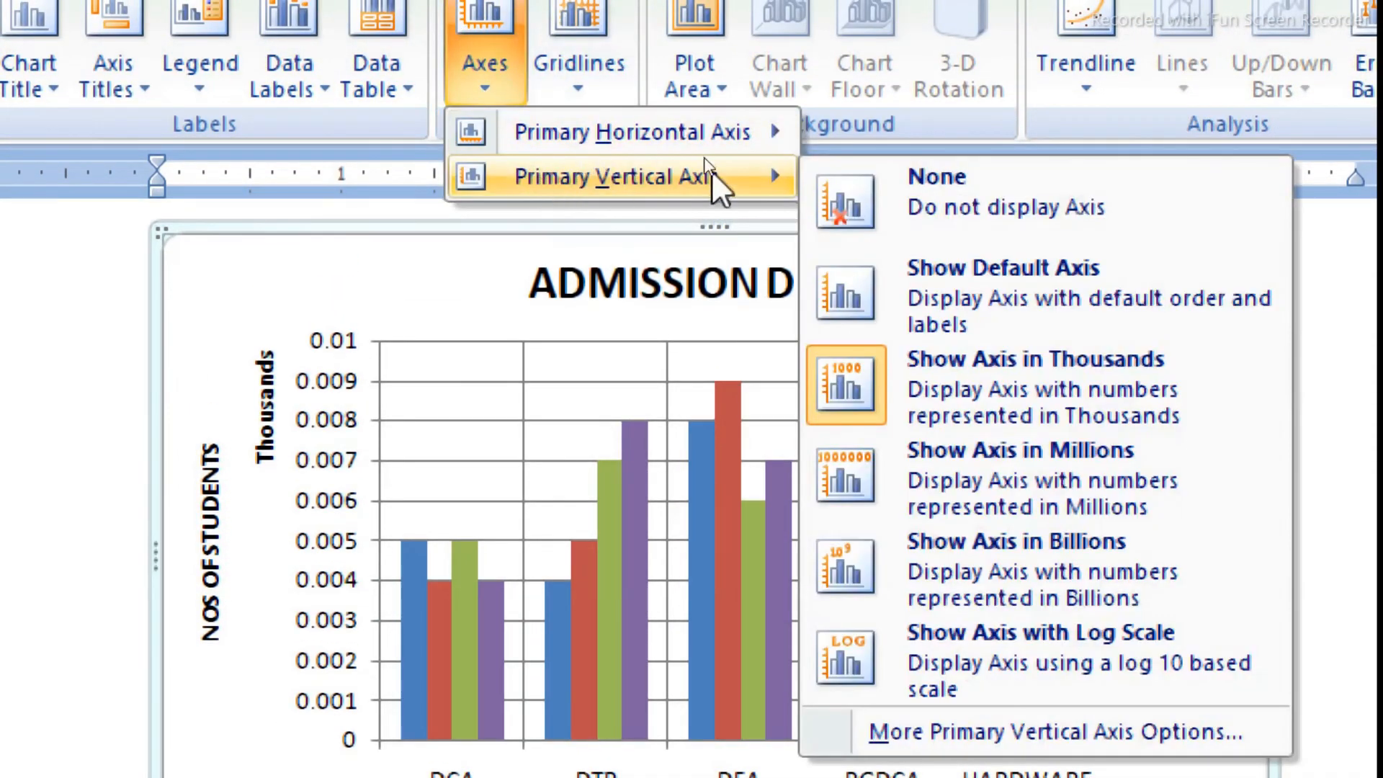
left_click(872, 484)
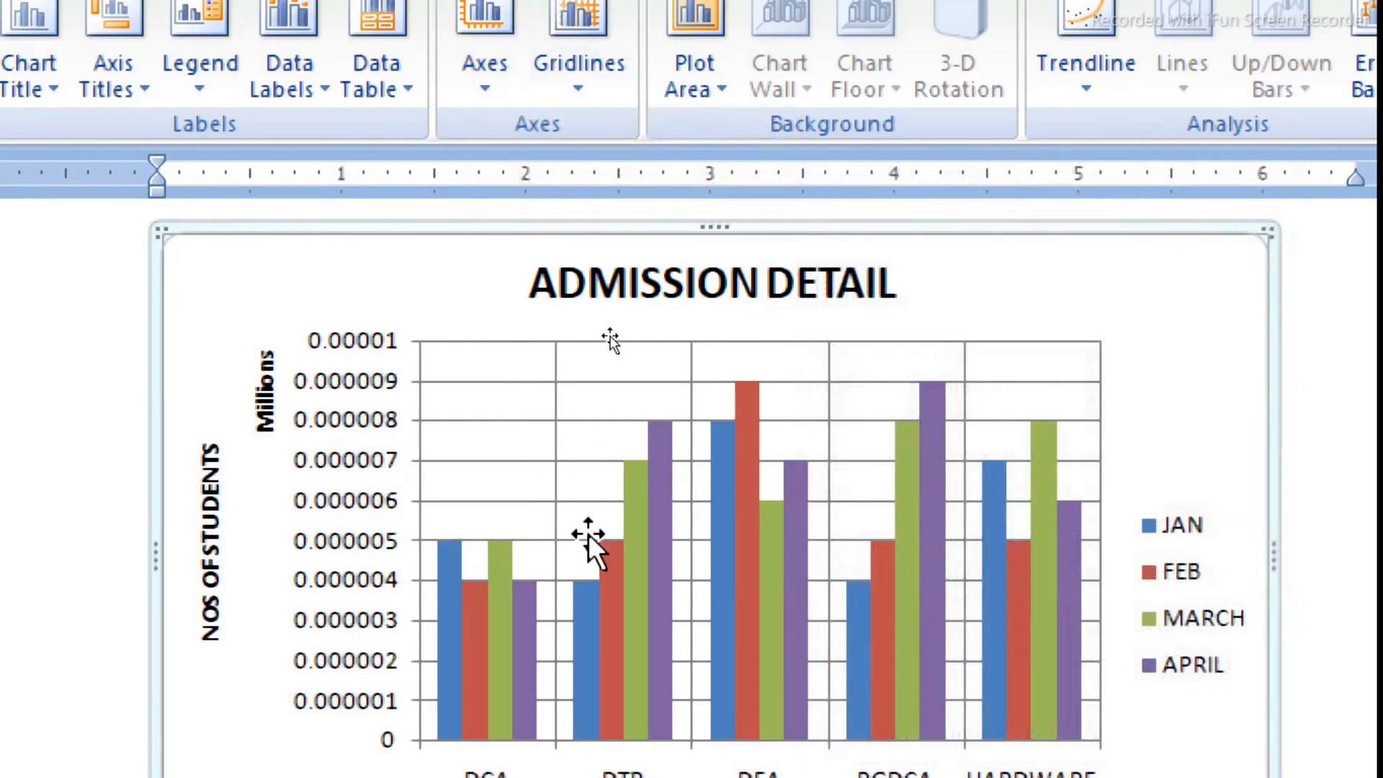
left_click(504, 86)
mouse_move(563, 189)
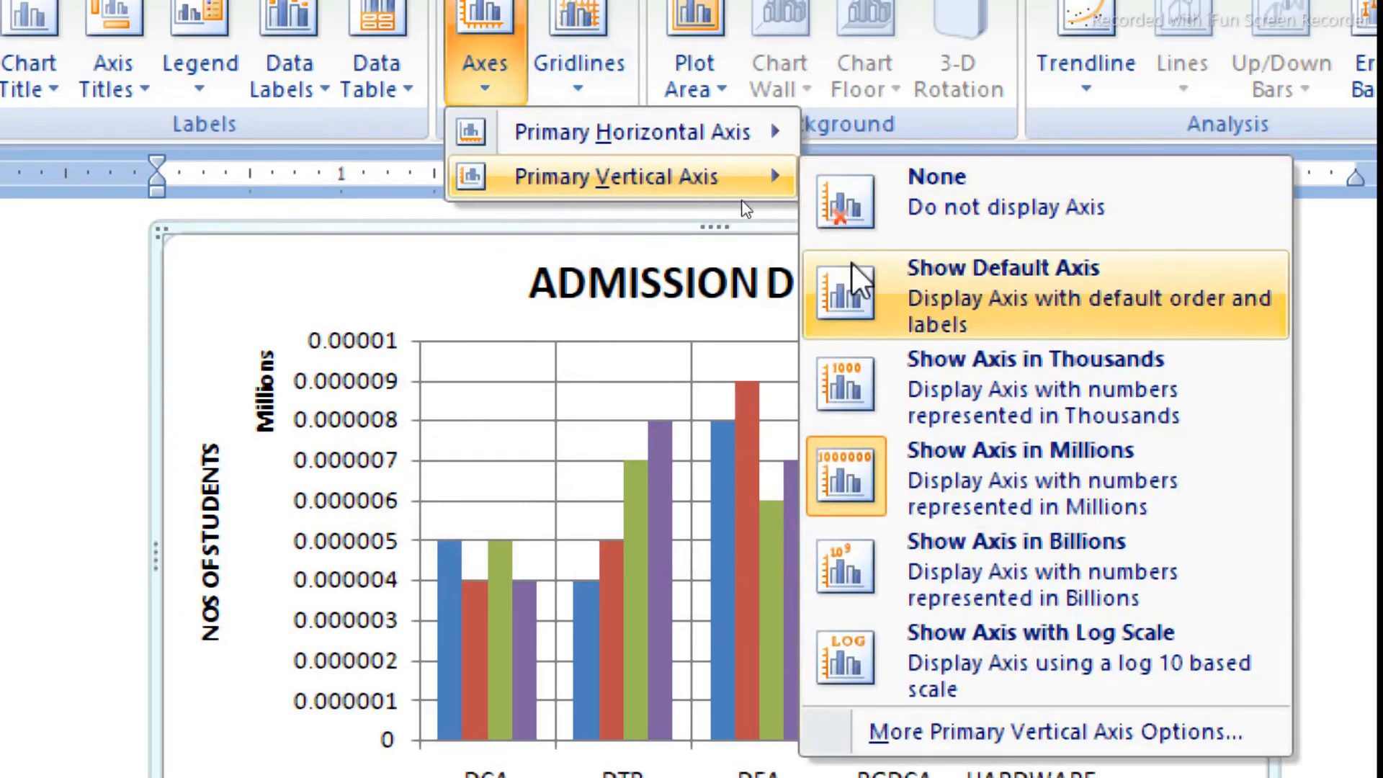
left_click(839, 281)
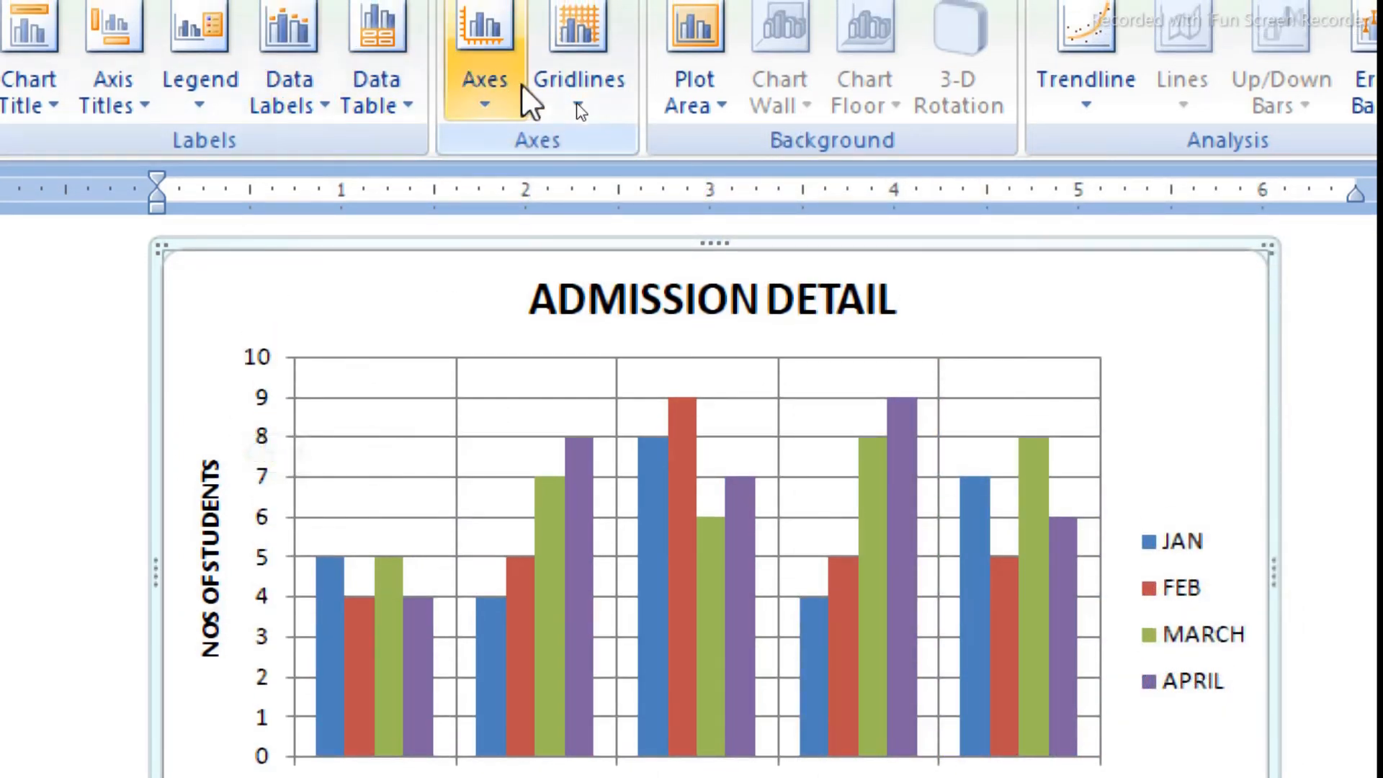
Step: Try Minor Gridlines and then Major & Minor Gridlines for the chart's primary horizontal gridlines
left_click(596, 84)
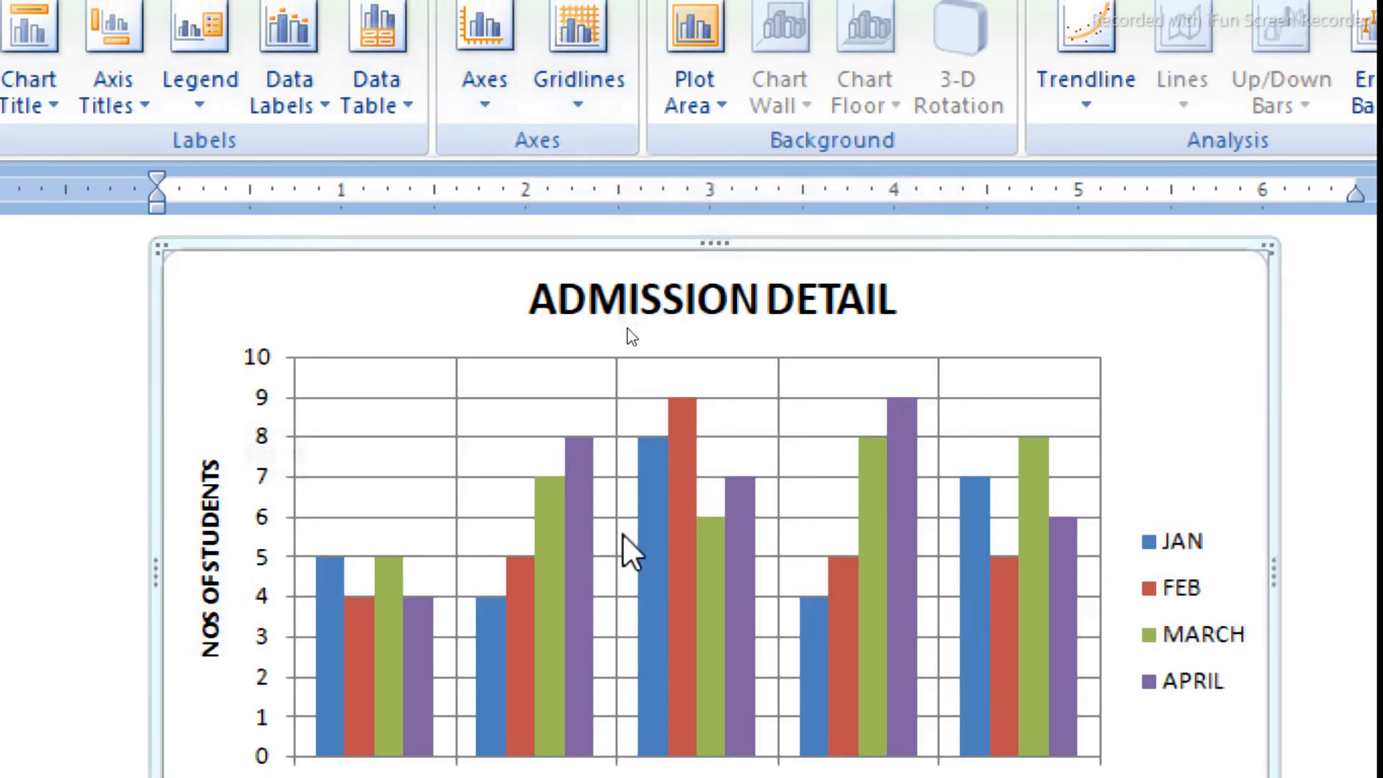
scroll(623, 533, "down", 2)
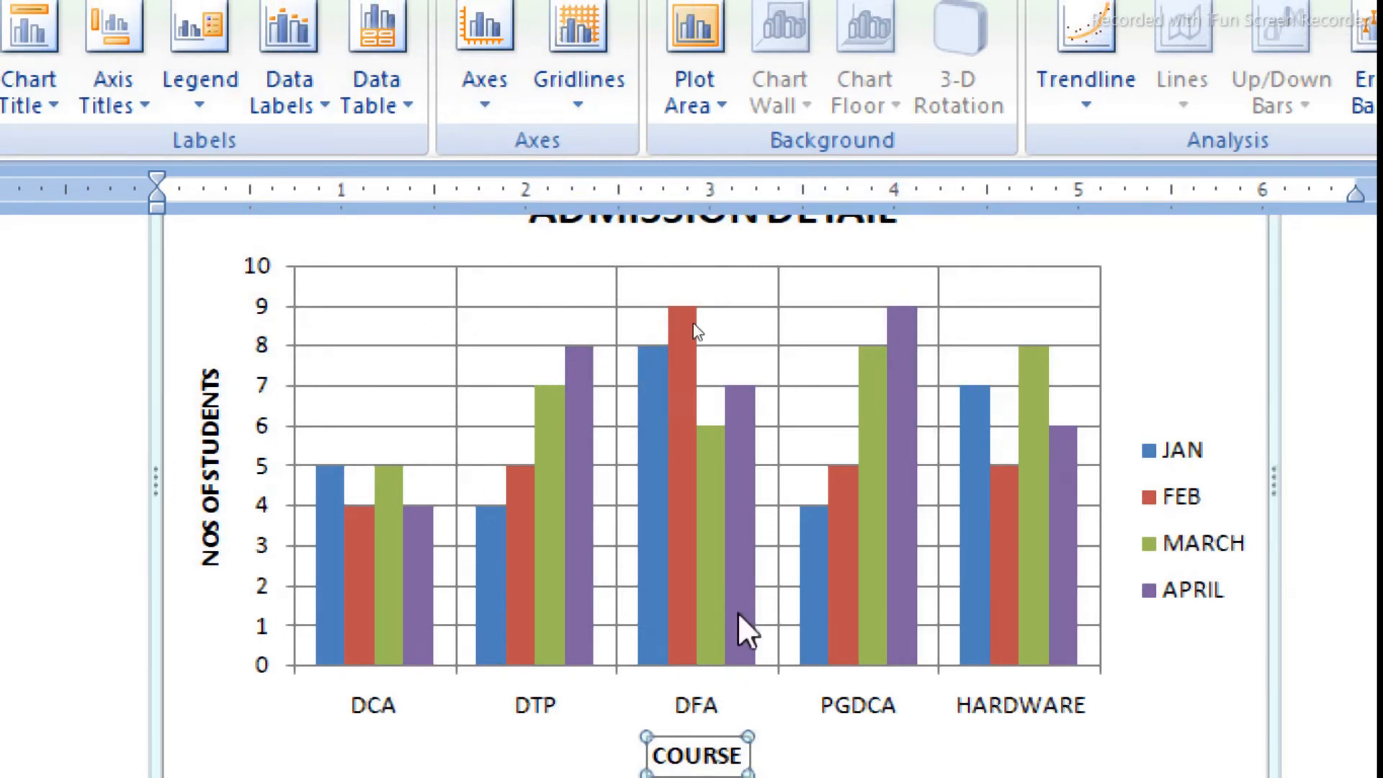
left_click(593, 97)
mouse_move(613, 137)
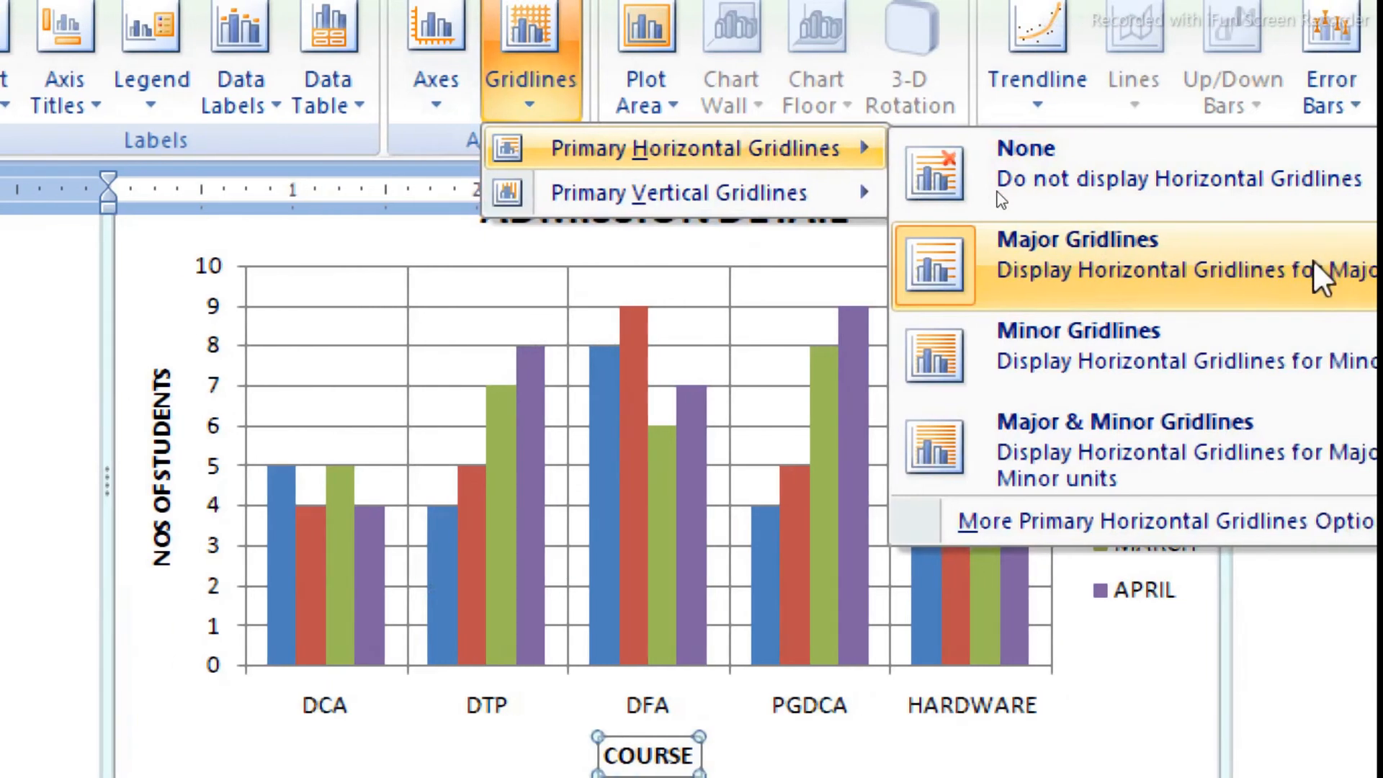
left_click(1250, 326)
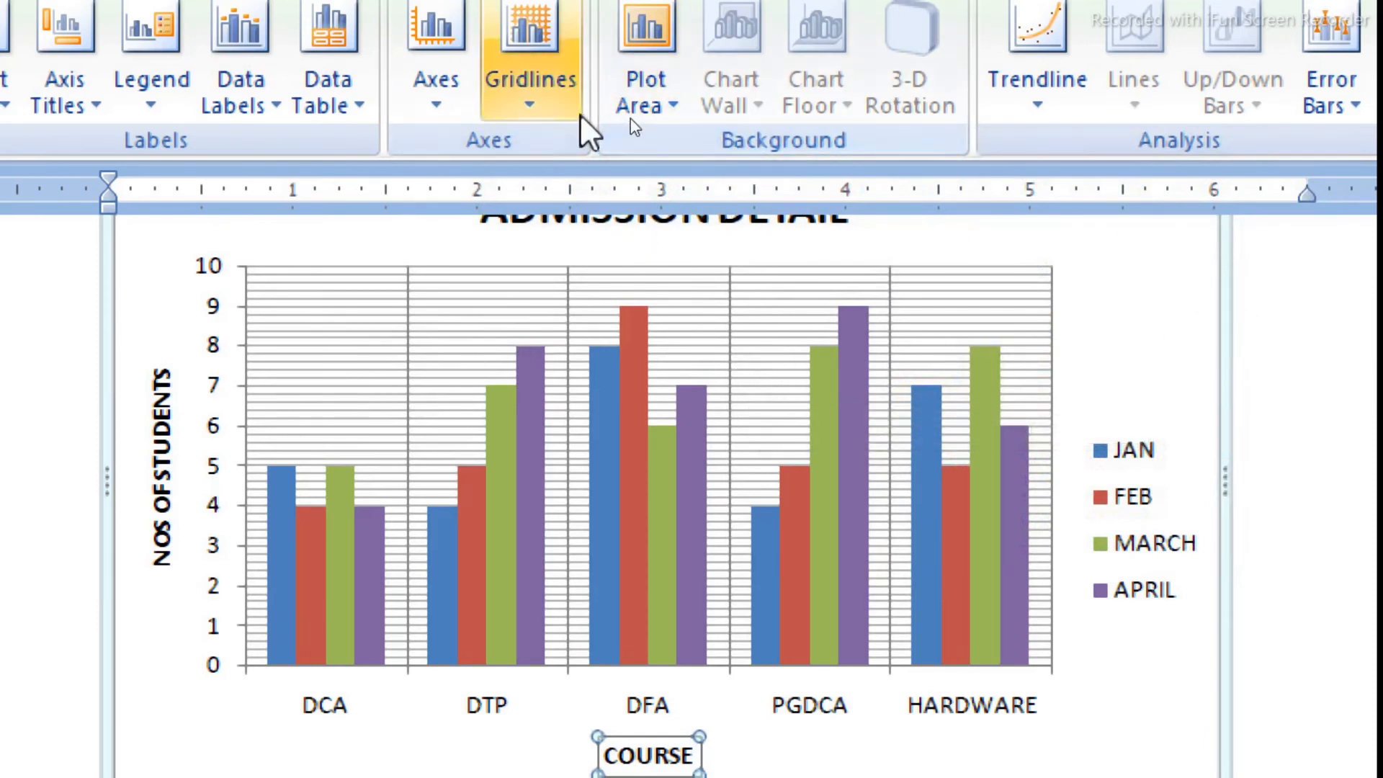
left_click(531, 101)
mouse_move(580, 144)
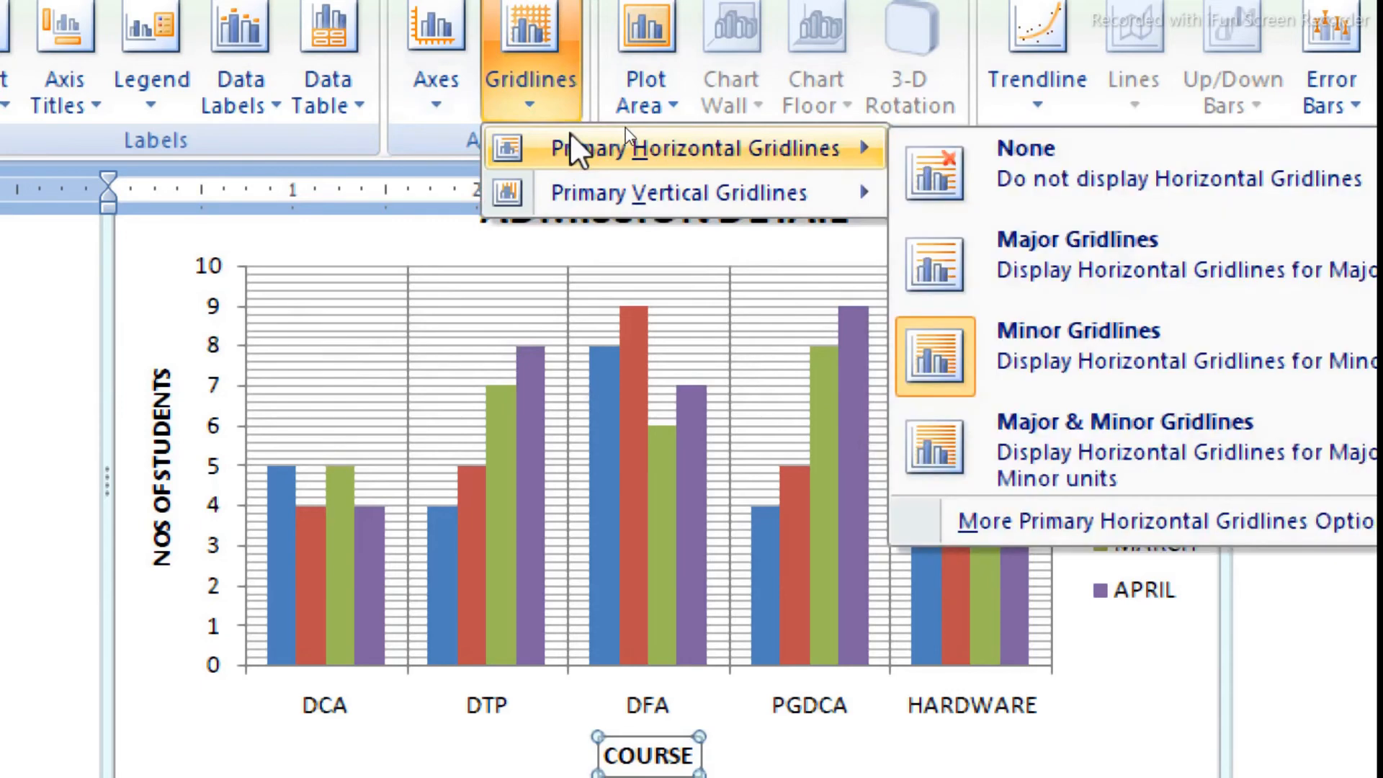
left_click(1116, 441)
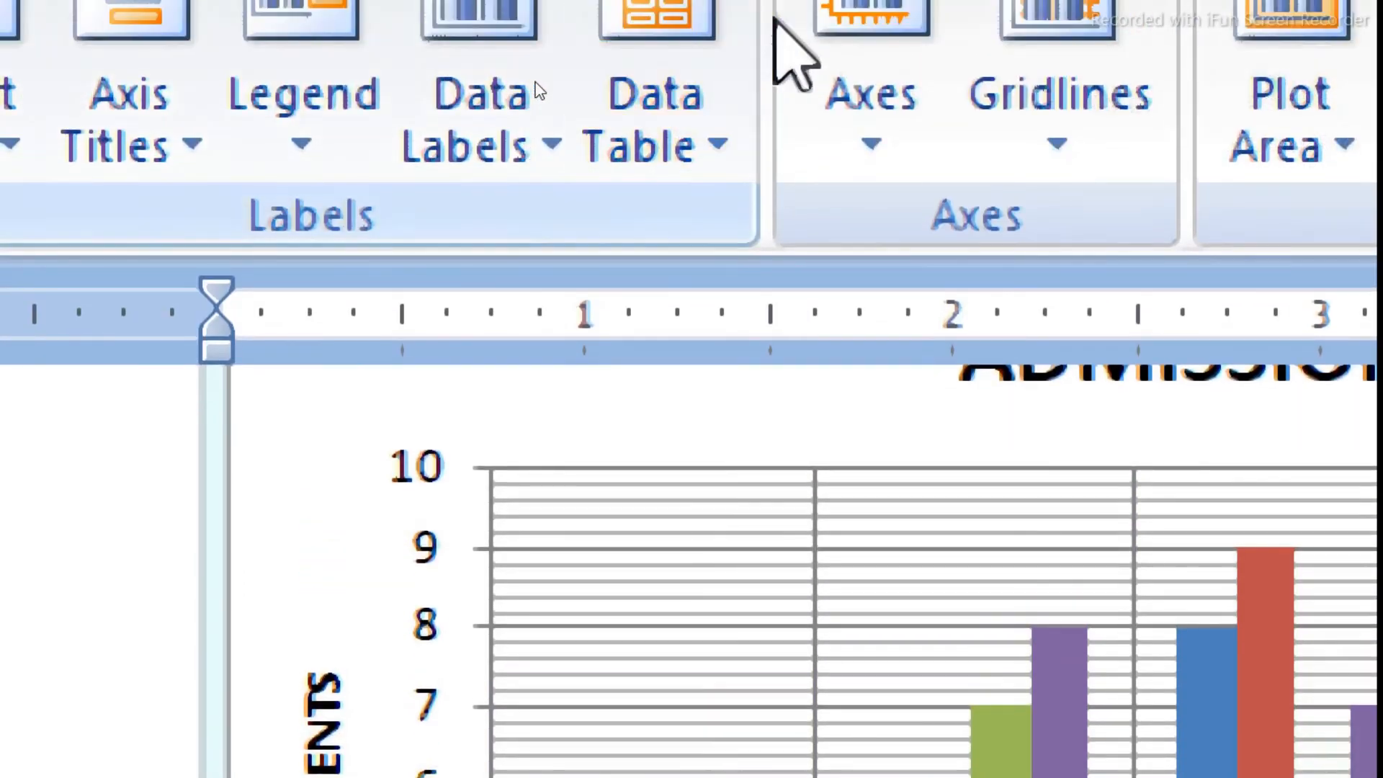
Step: Try None for the primary horizontal gridlines, then return them to Major Gridlines
left_click(1056, 144)
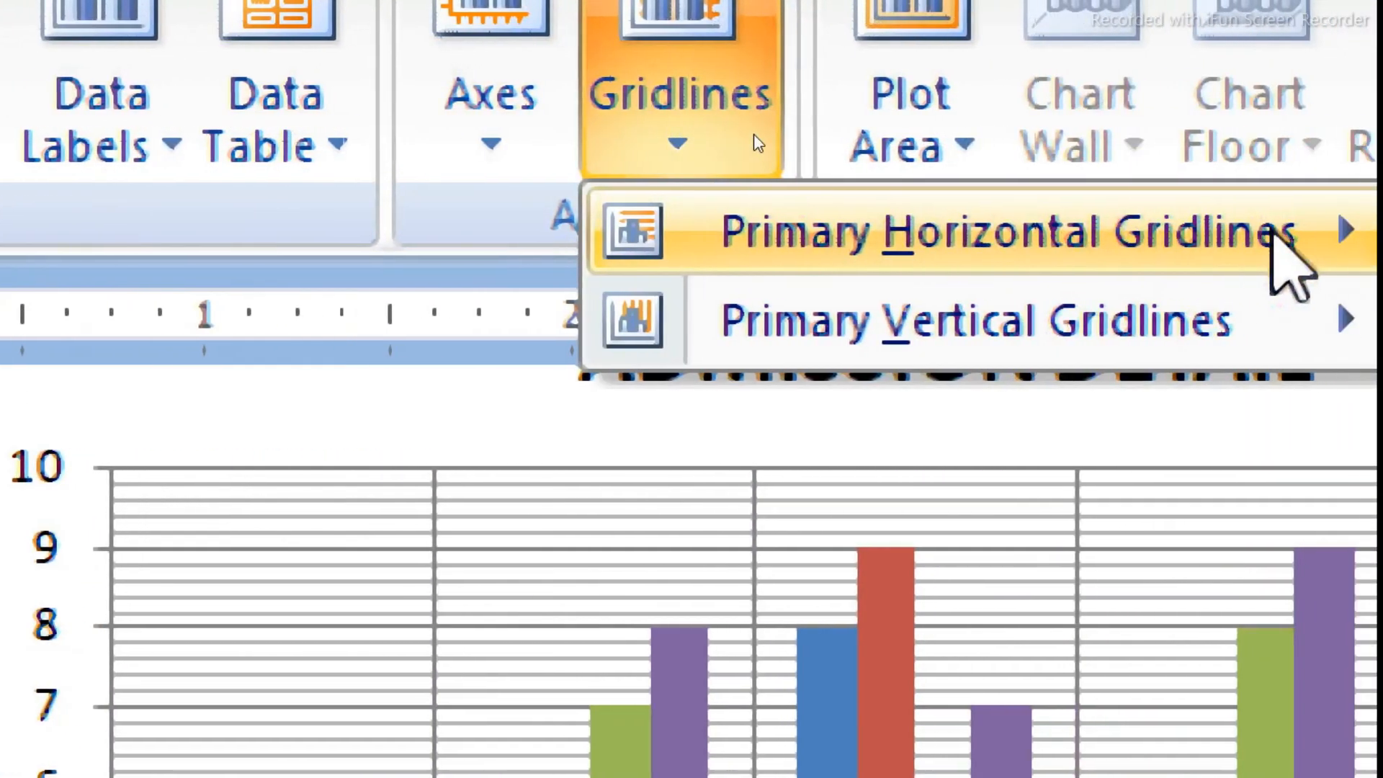
mouse_move(1273, 232)
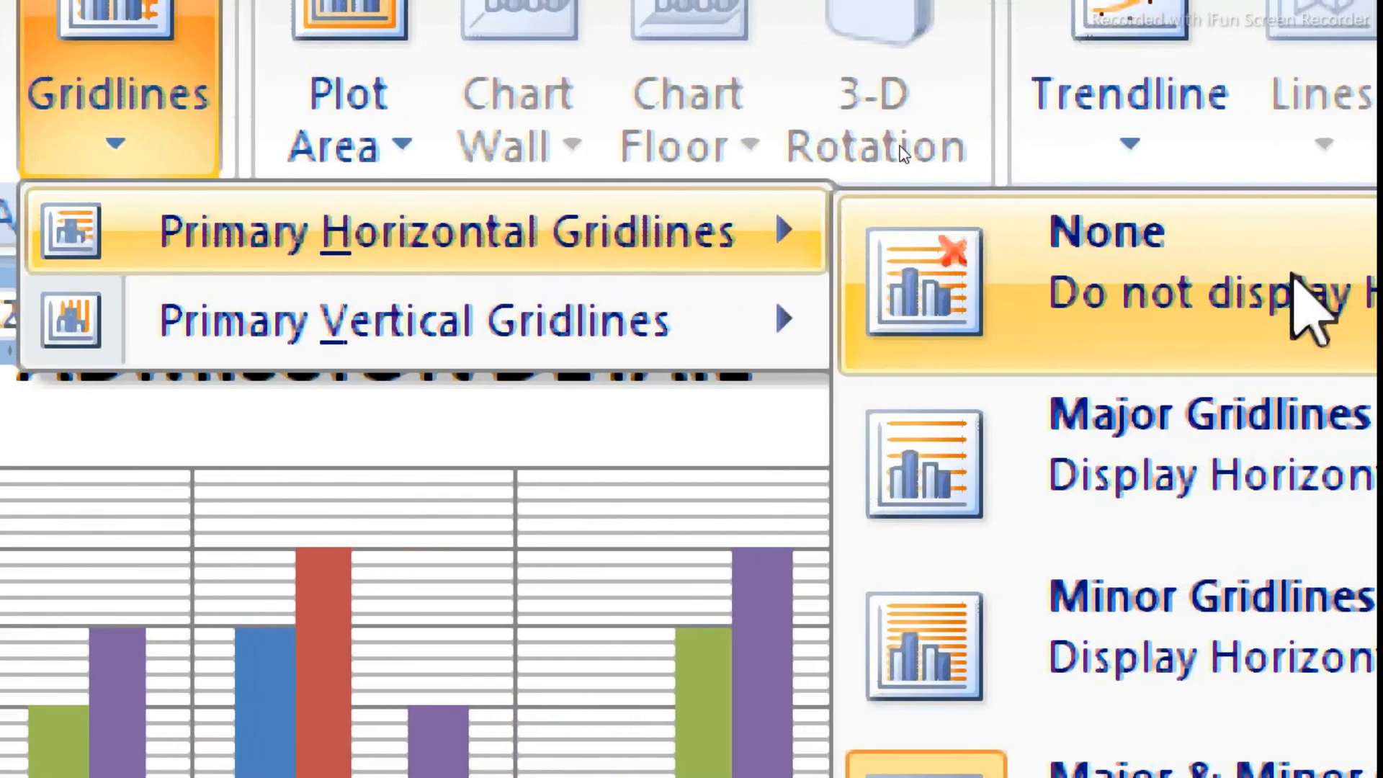
left_click(1293, 275)
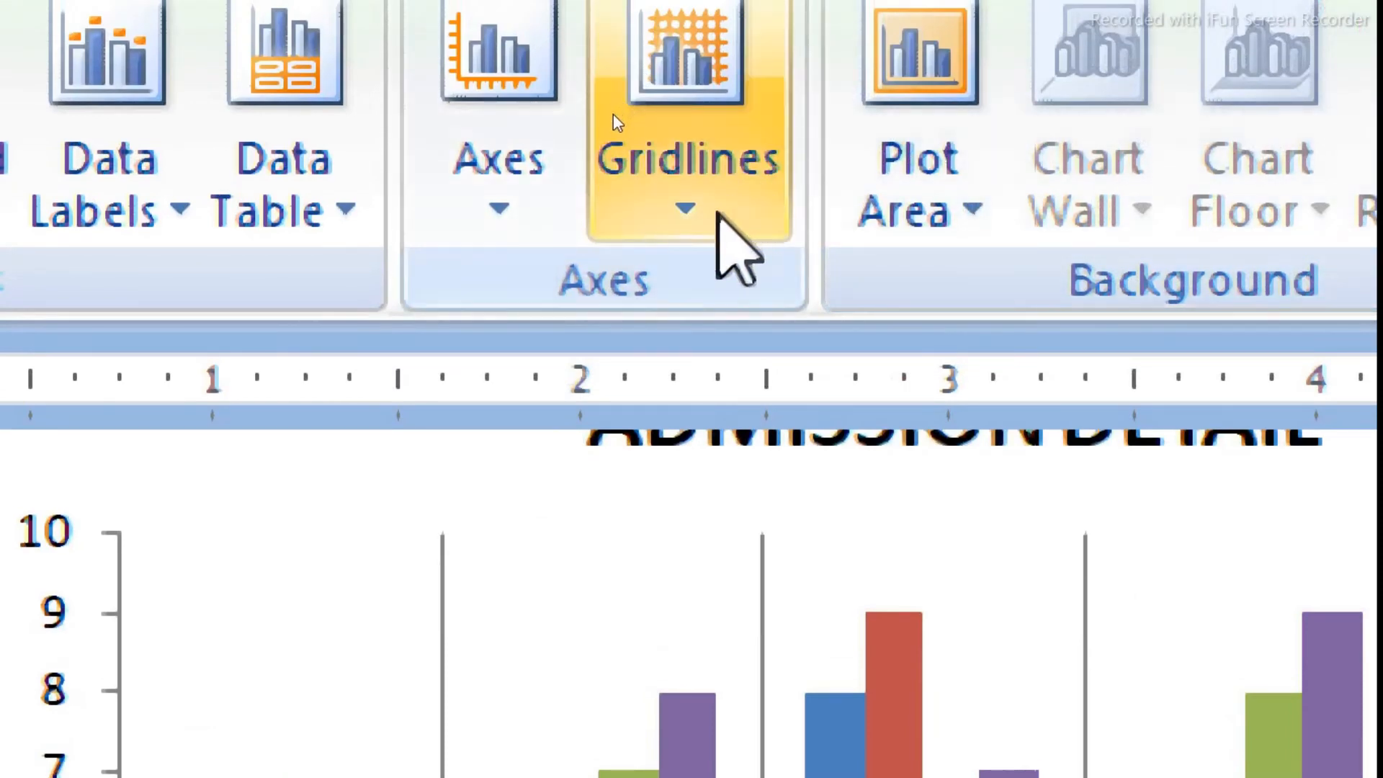
left_click(719, 213)
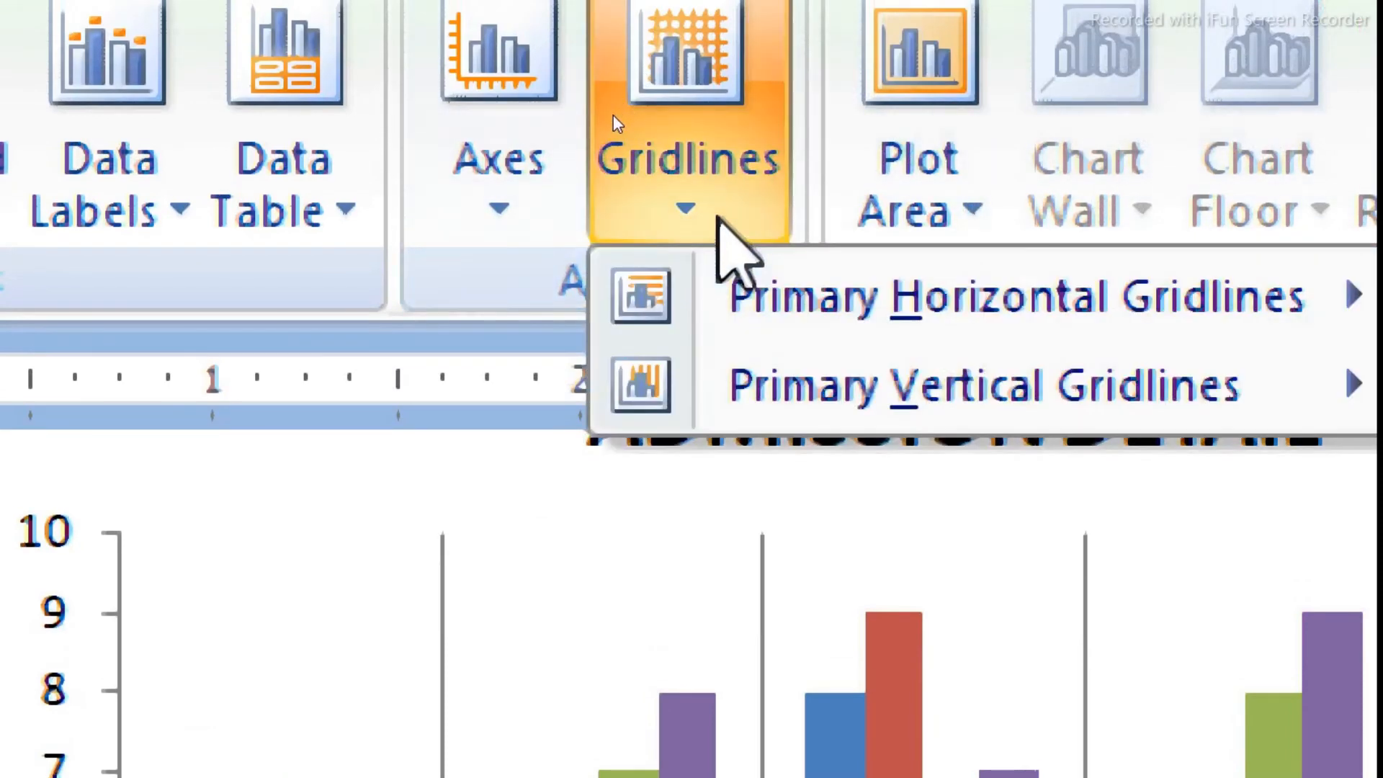
mouse_move(744, 294)
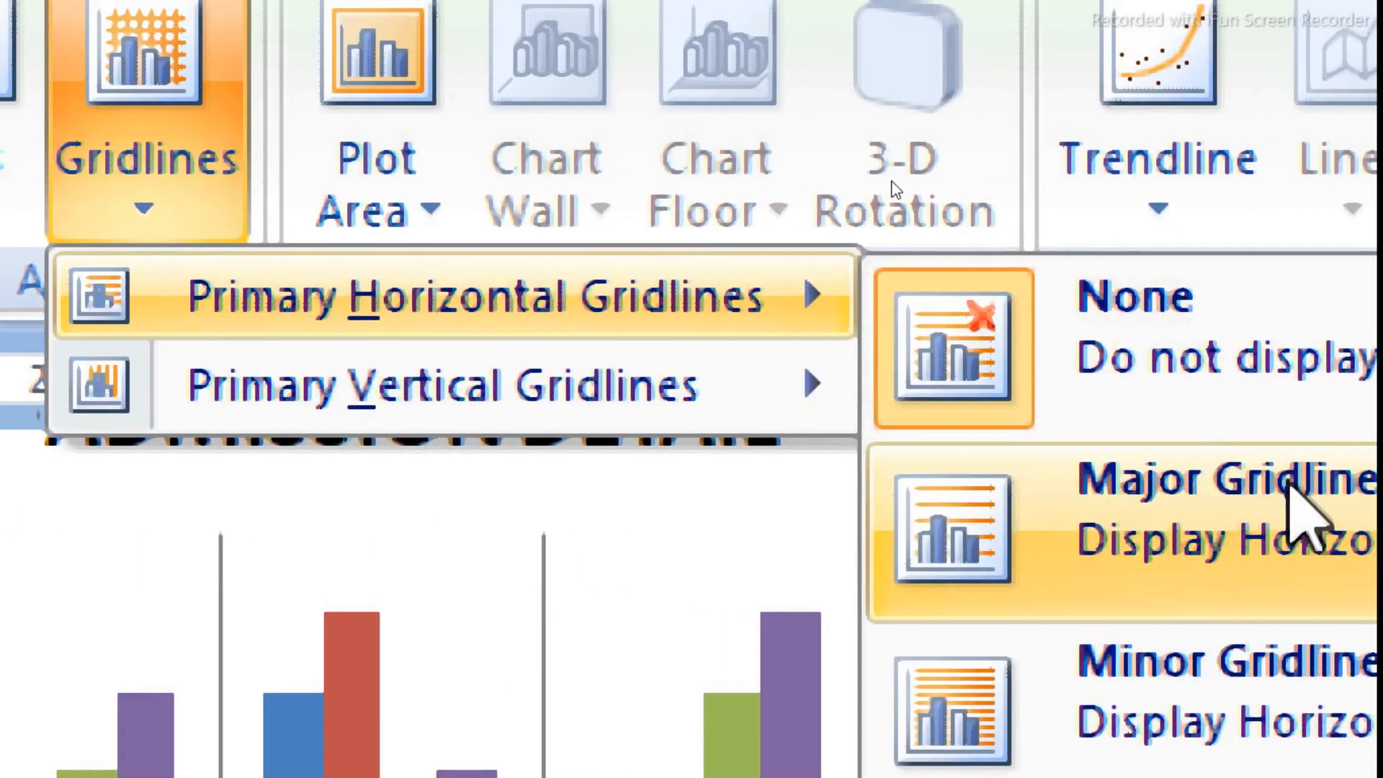
left_click(1325, 490)
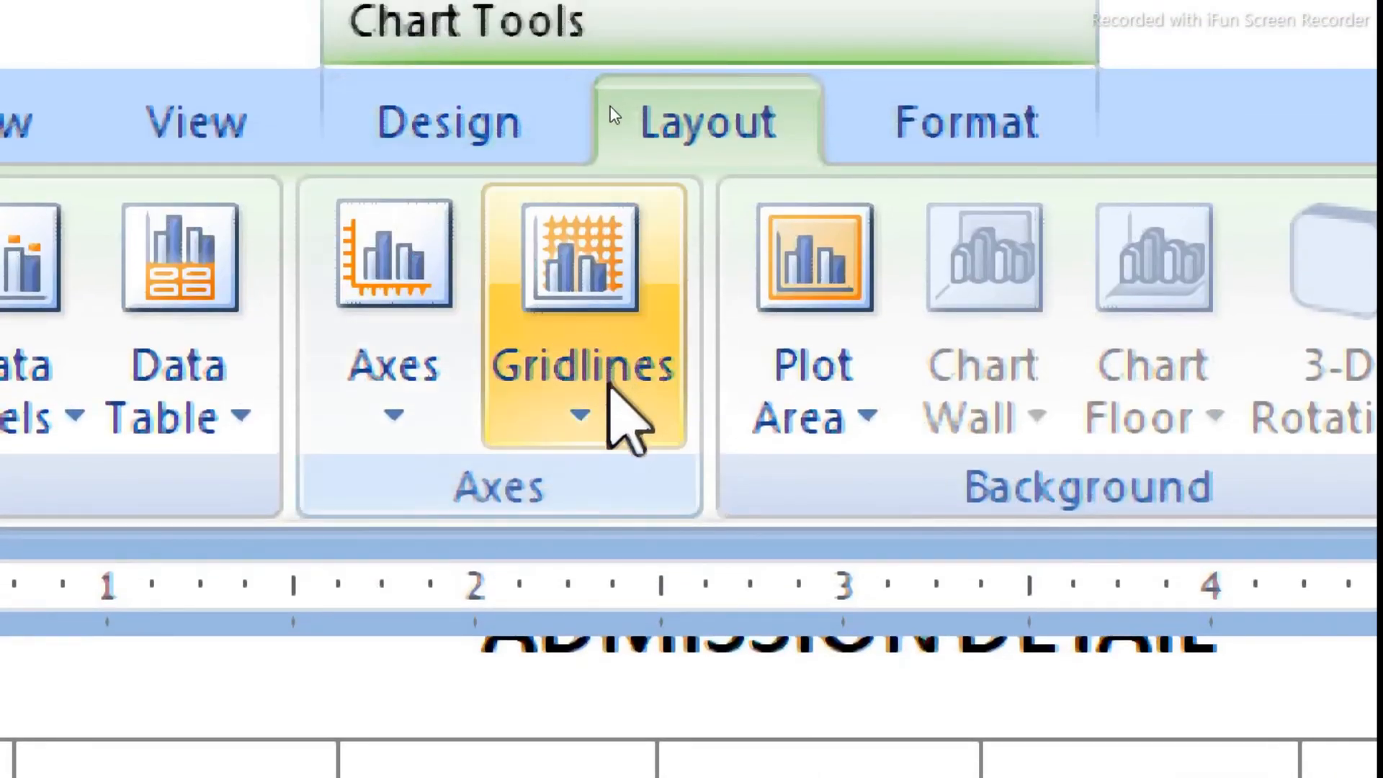
Step: Try the chart without primary vertical gridlines by choosing None, and look over the result
left_click(609, 389)
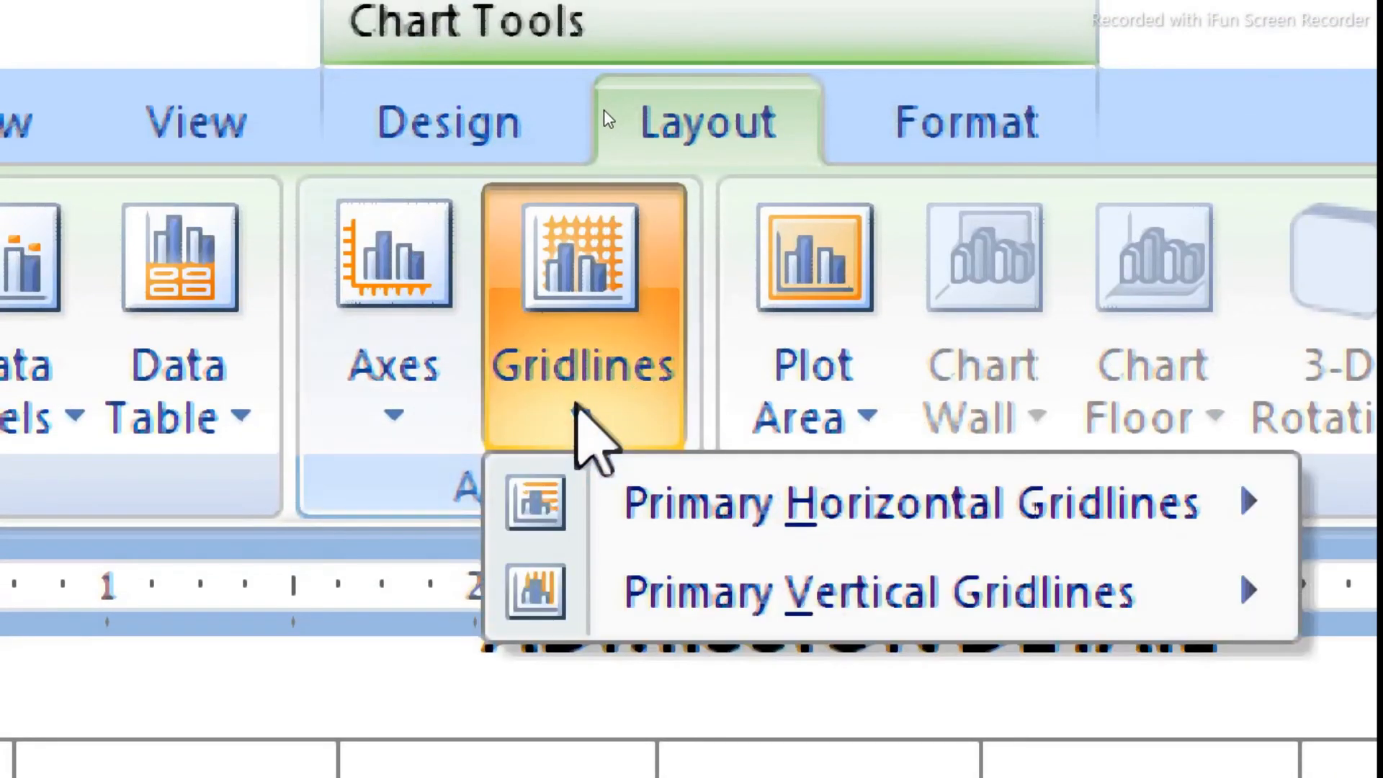
mouse_move(679, 598)
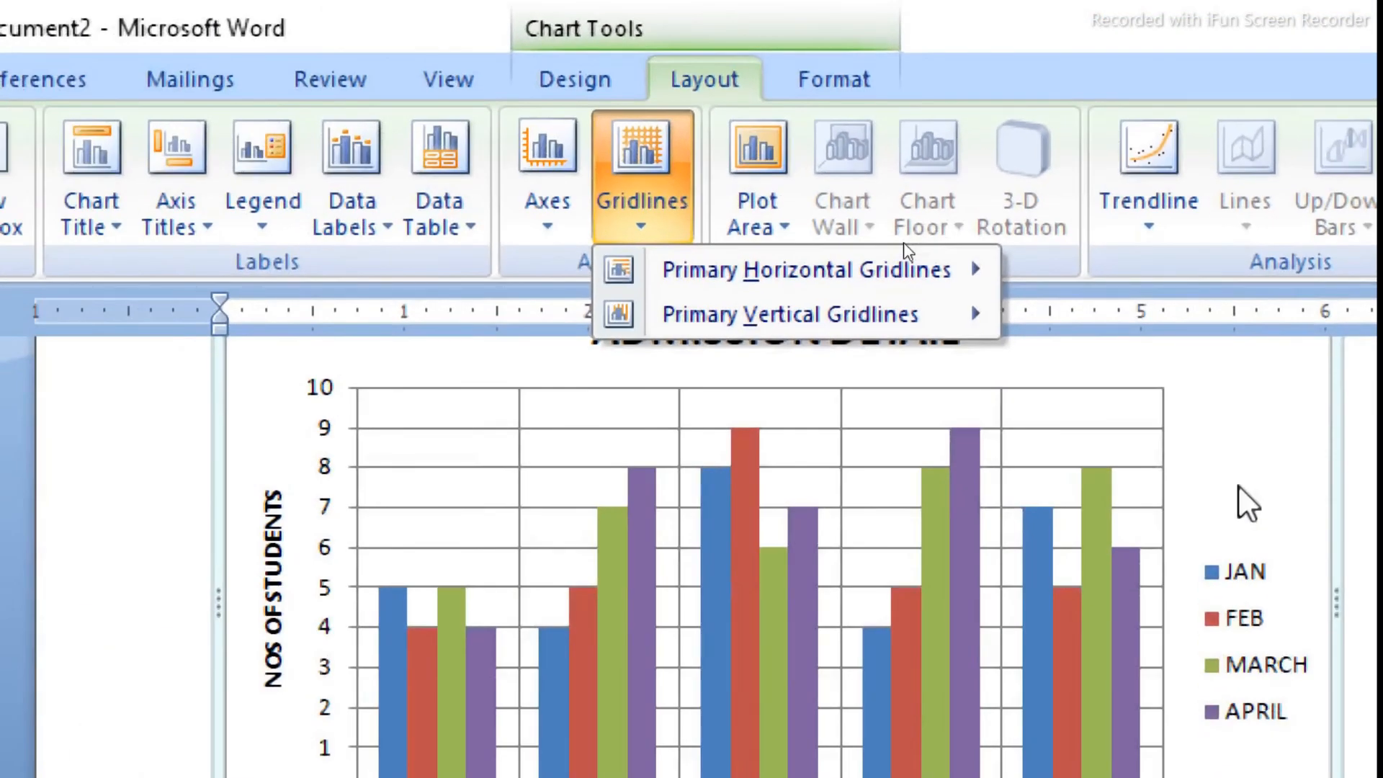
mouse_move(953, 310)
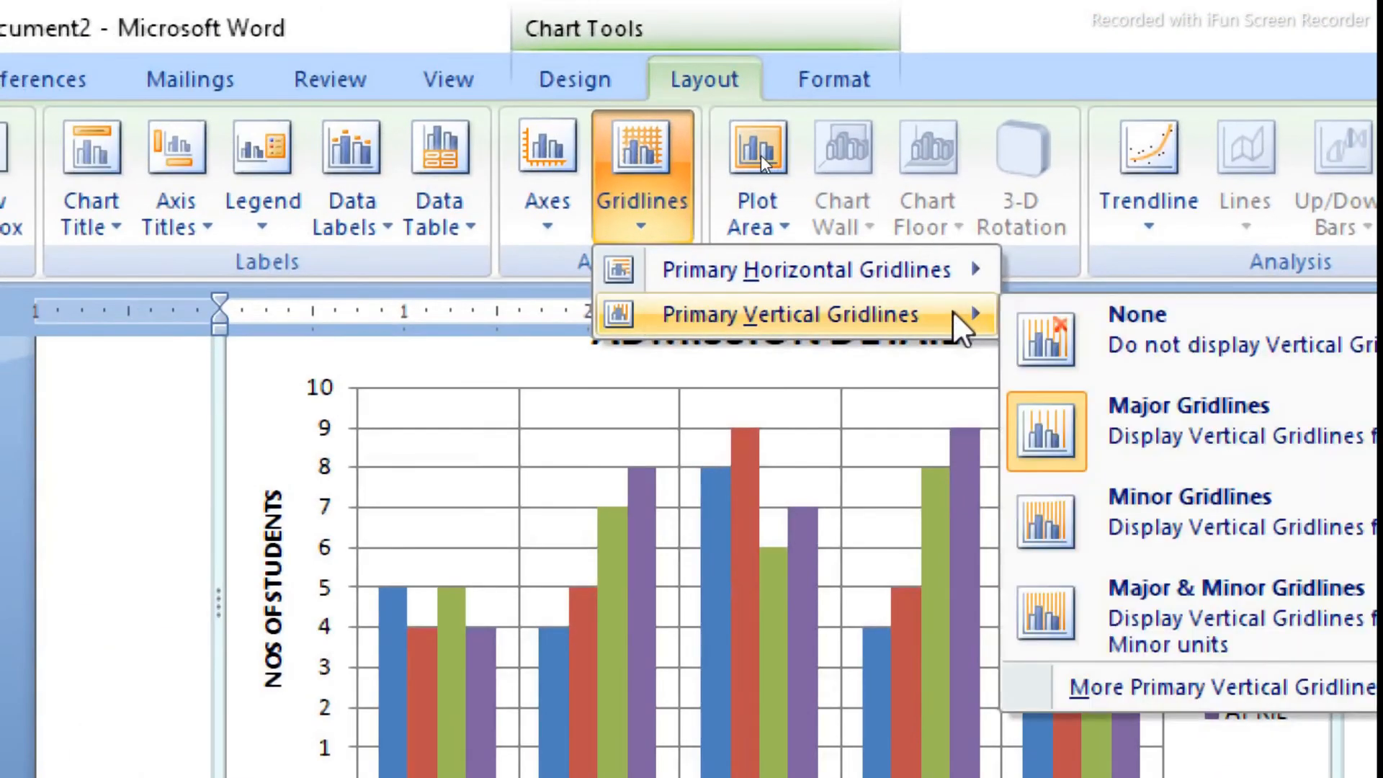
left_click(1160, 328)
left_click(834, 713)
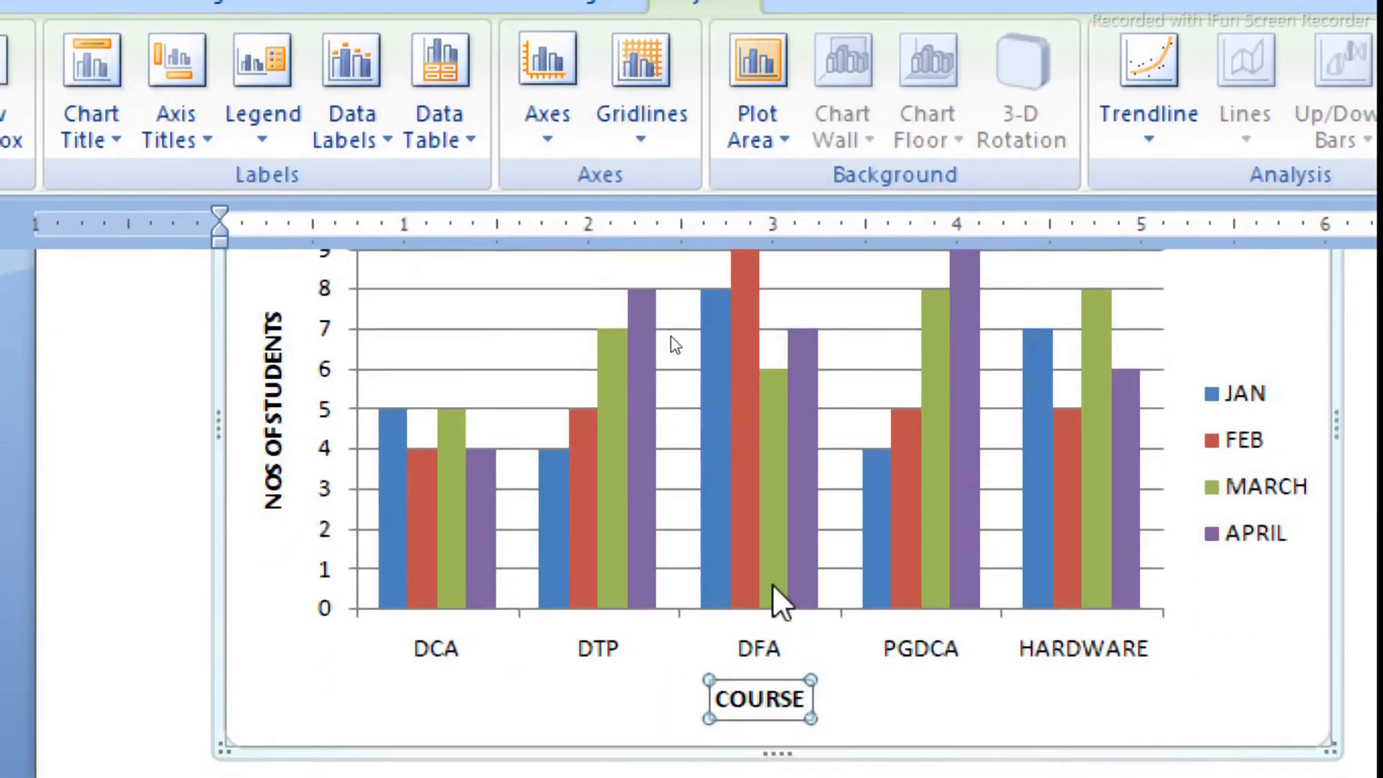
scroll(772, 584, "up", 1)
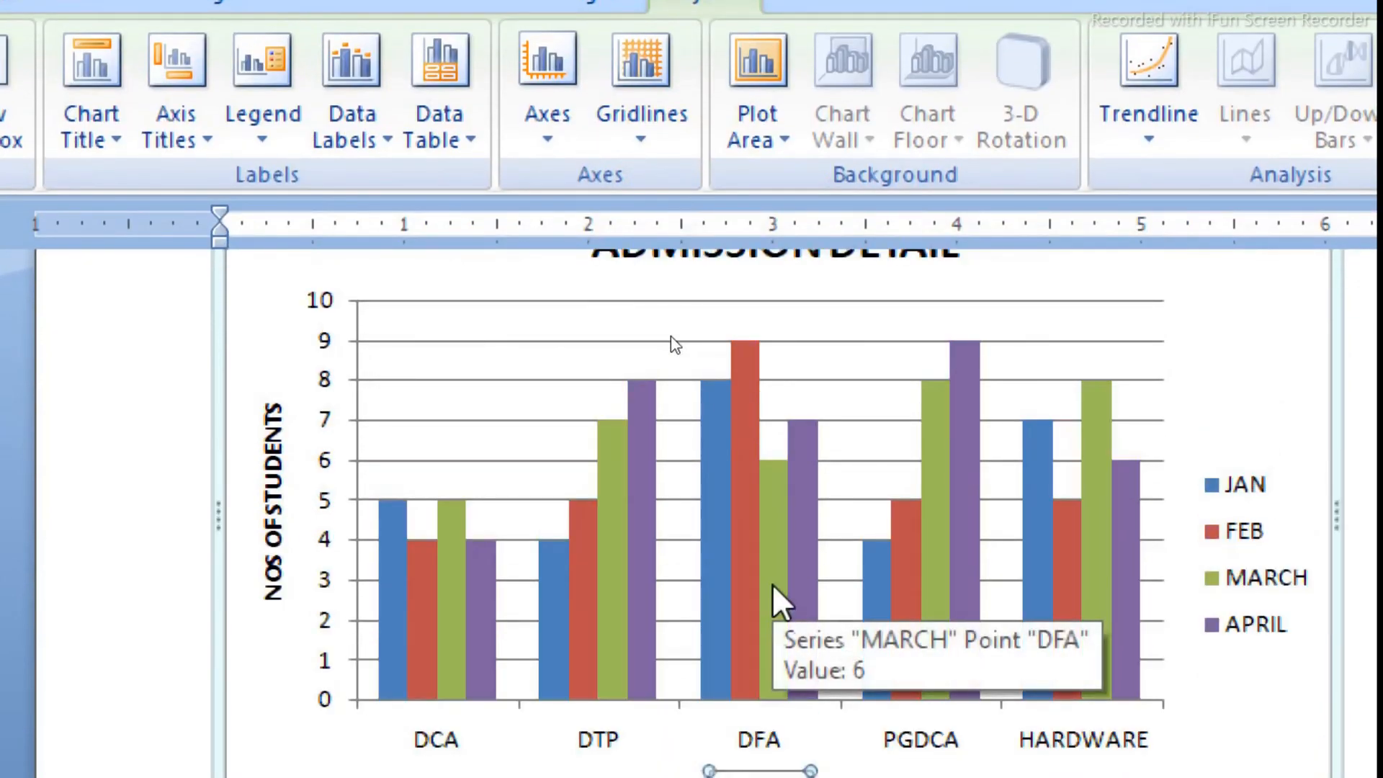
Step: Try Minor Gridlines and then Major & Minor Gridlines for the chart's primary vertical gridlines
left_click(643, 135)
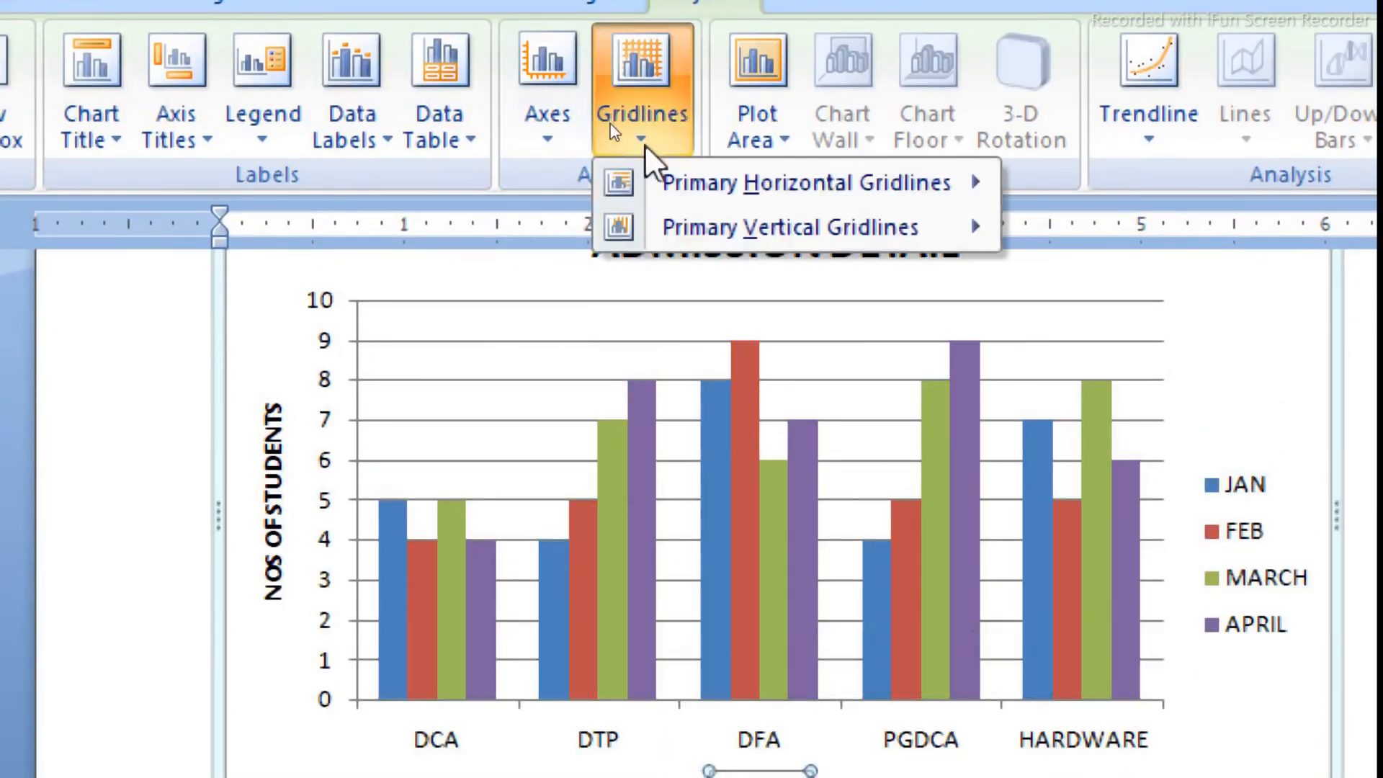
mouse_move(692, 238)
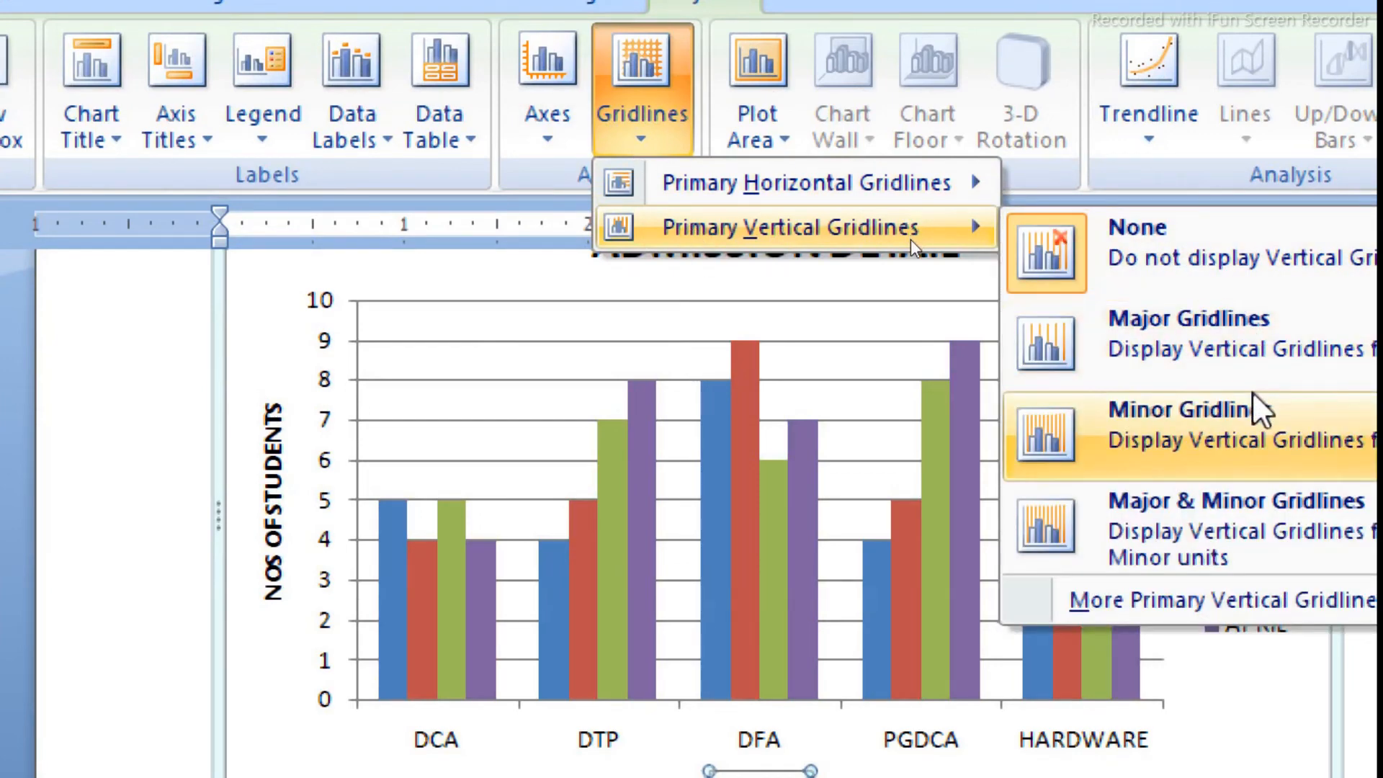
left_click(1264, 417)
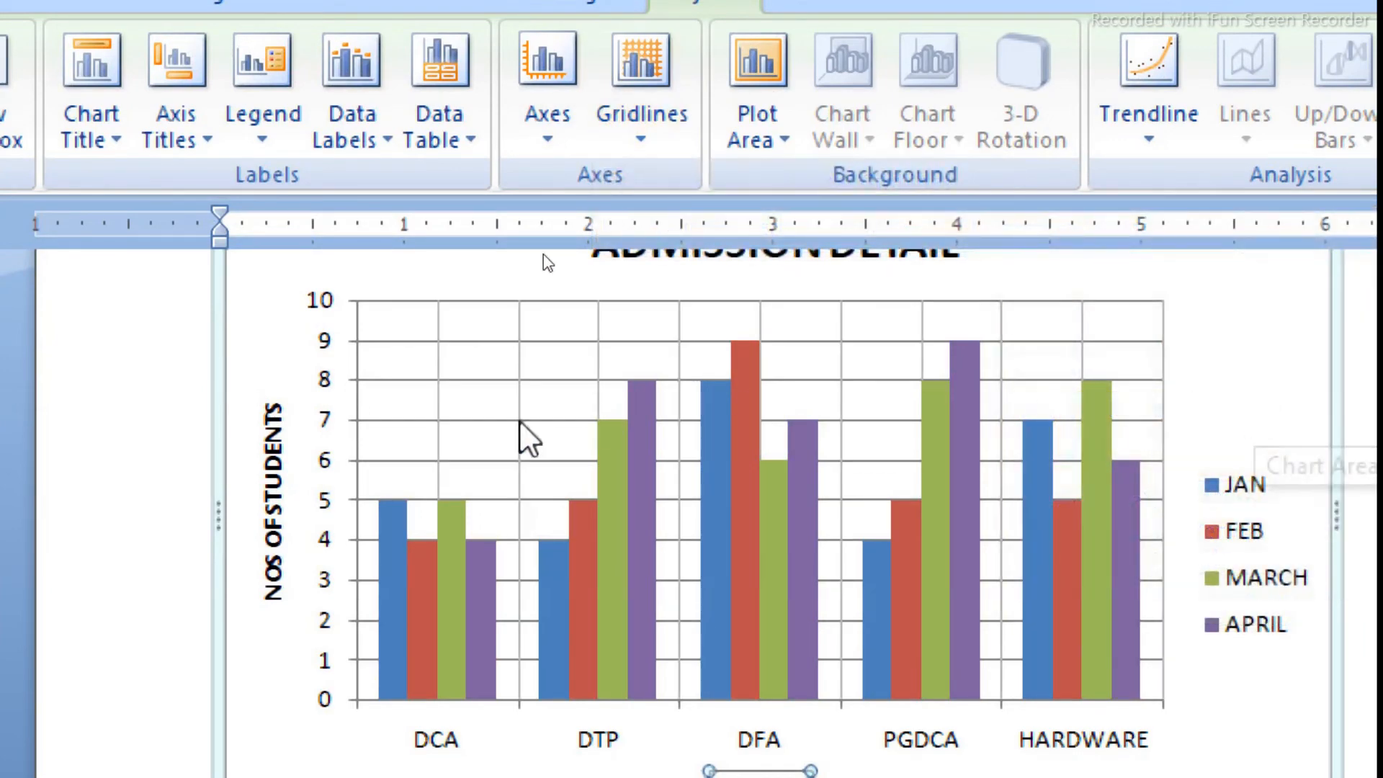
left_click(662, 133)
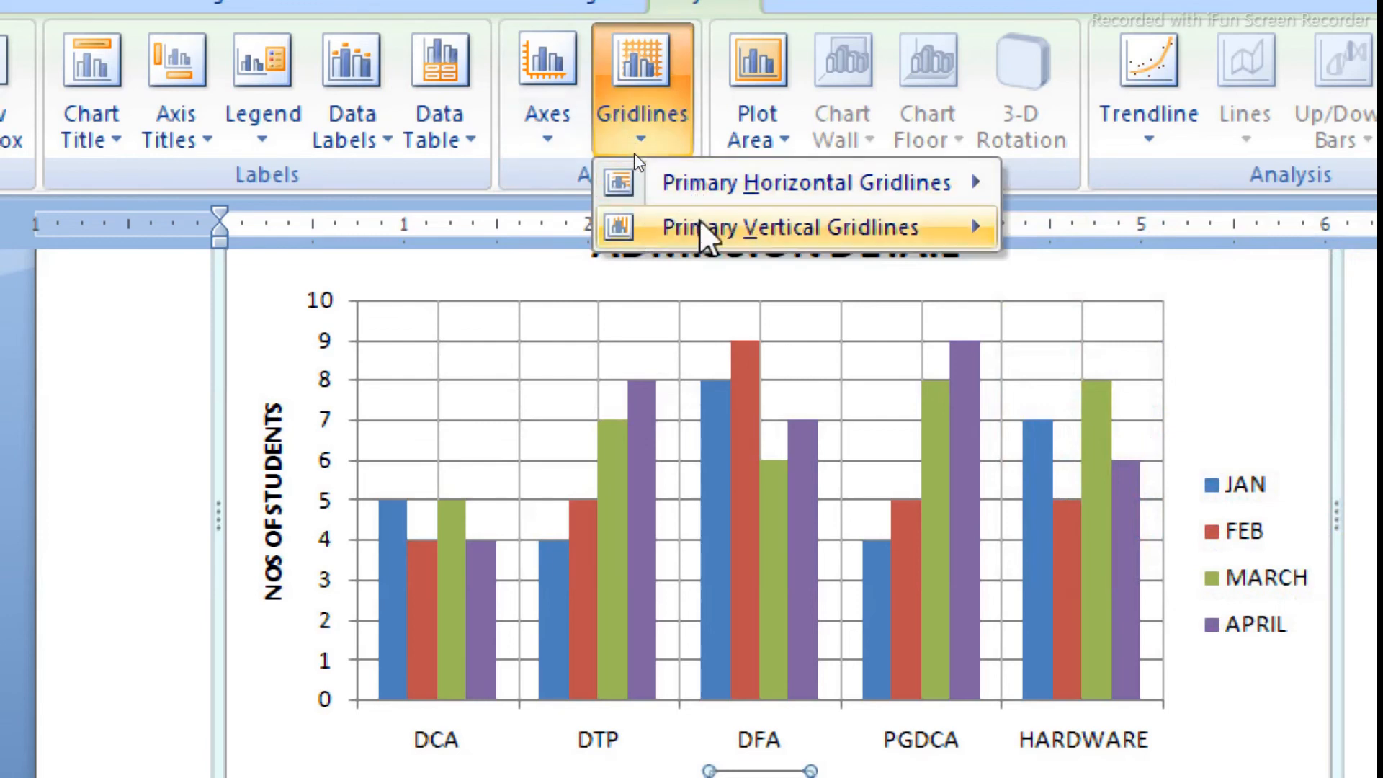
mouse_move(702, 237)
left_click(1218, 524)
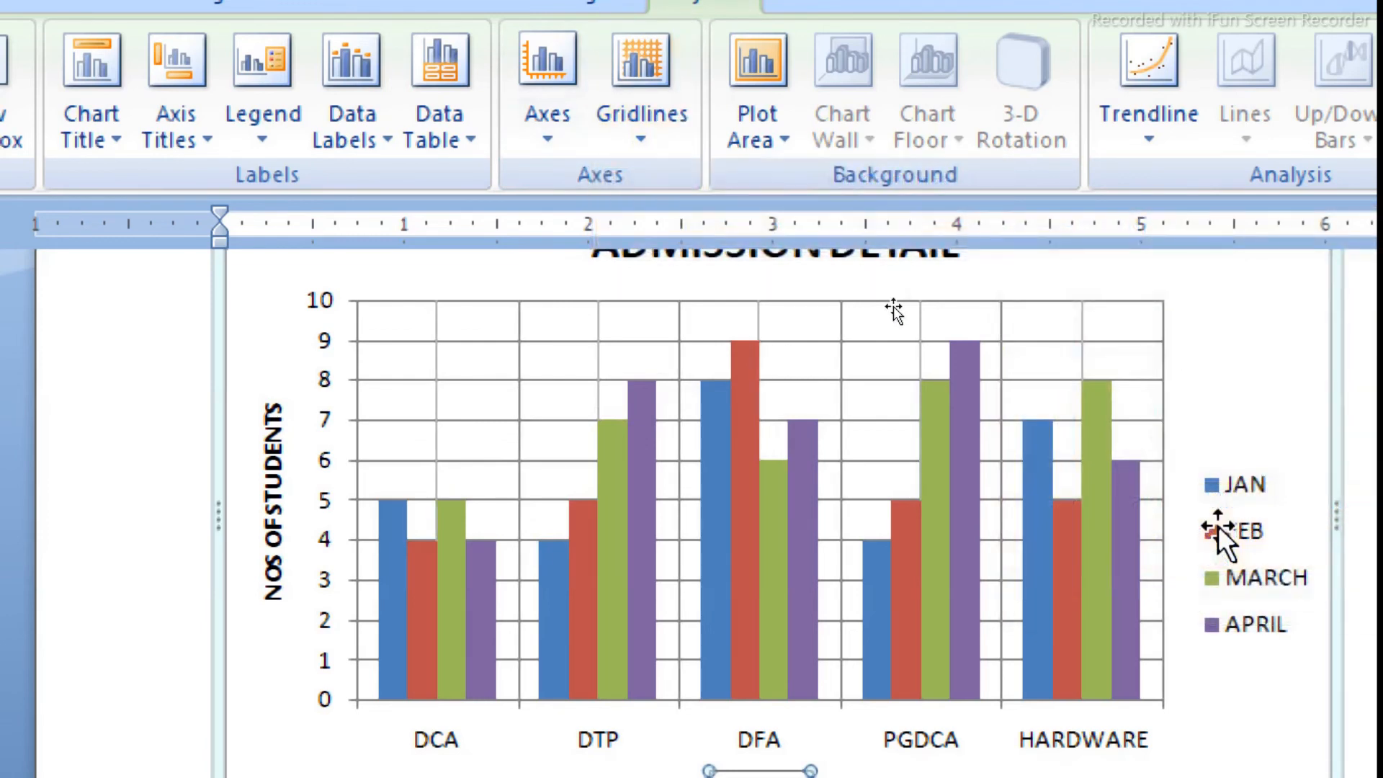
Step: Set the chart's primary vertical gridlines to None
left_click(645, 128)
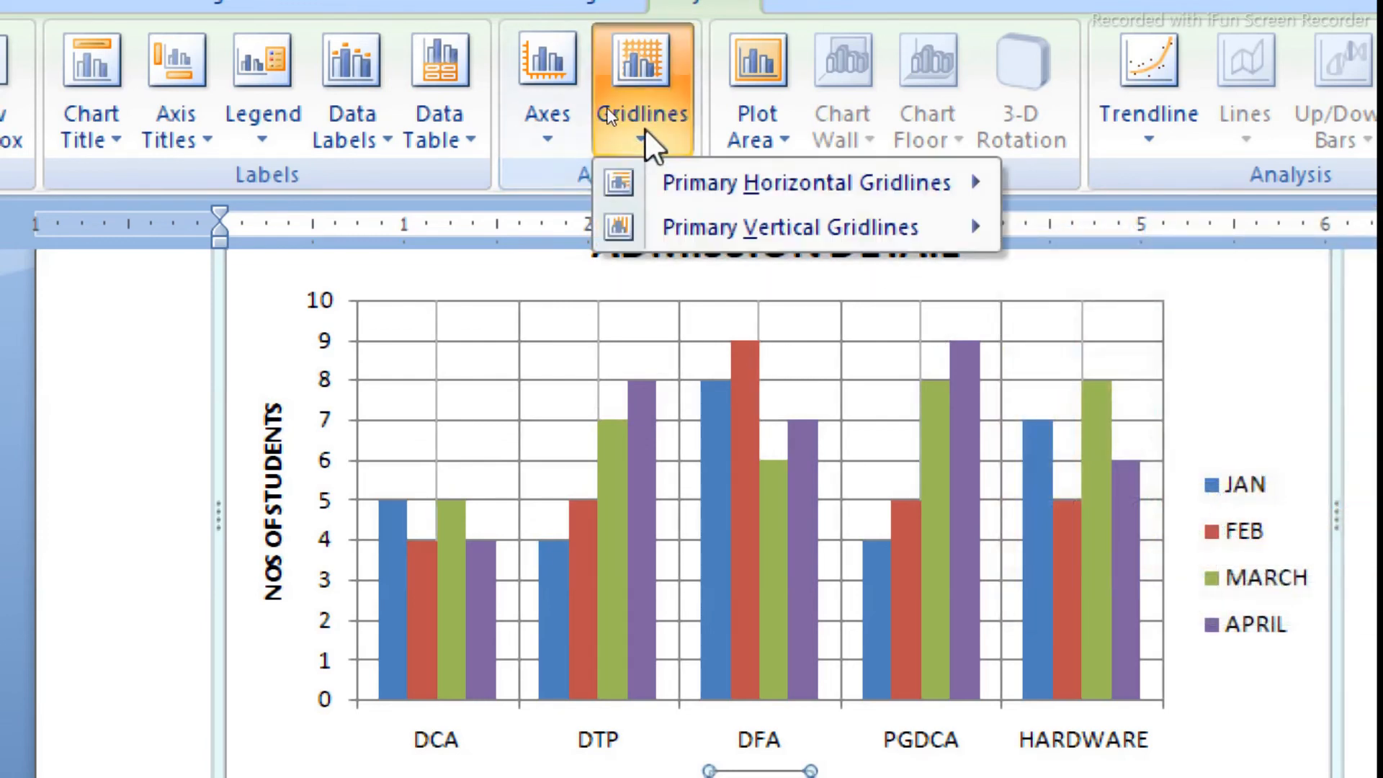
mouse_move(792, 227)
left_click(1095, 248)
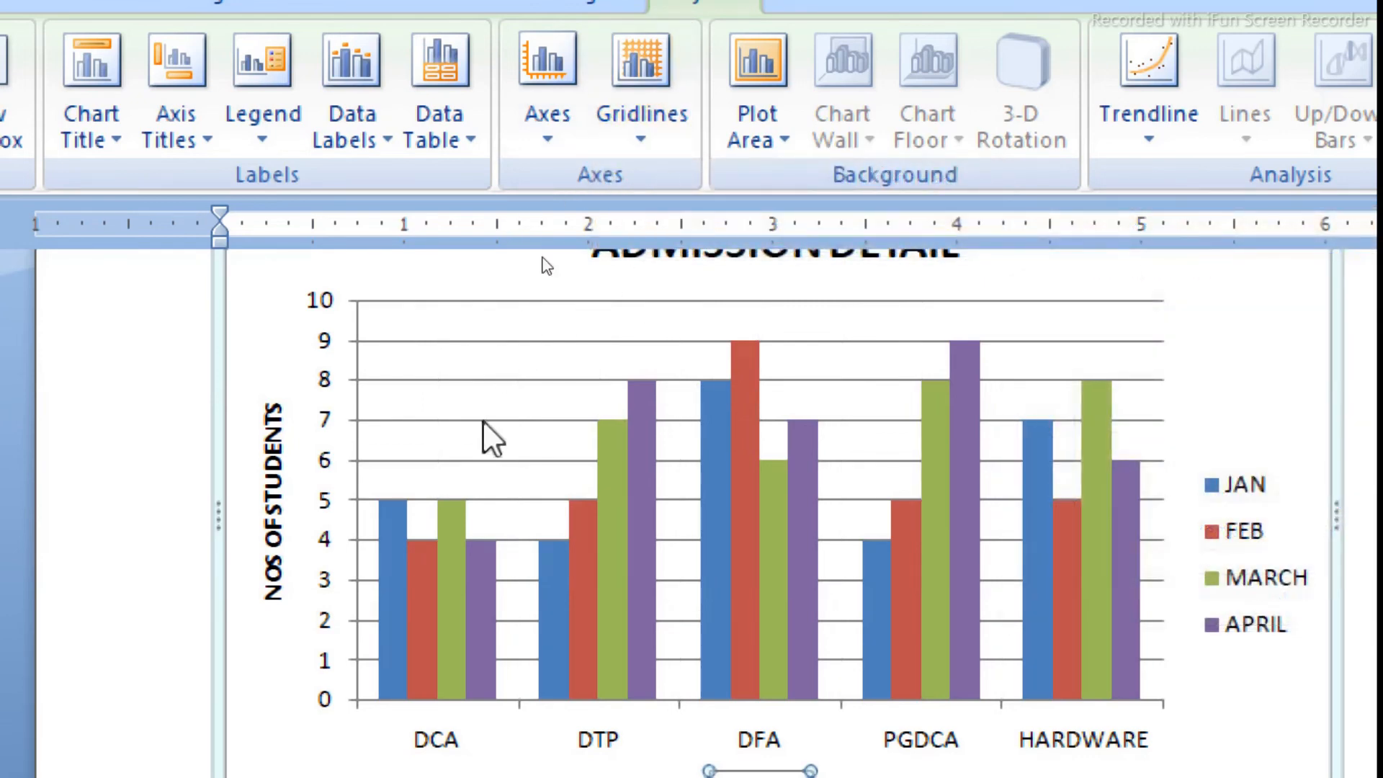
scroll(691, 439, "up", 5)
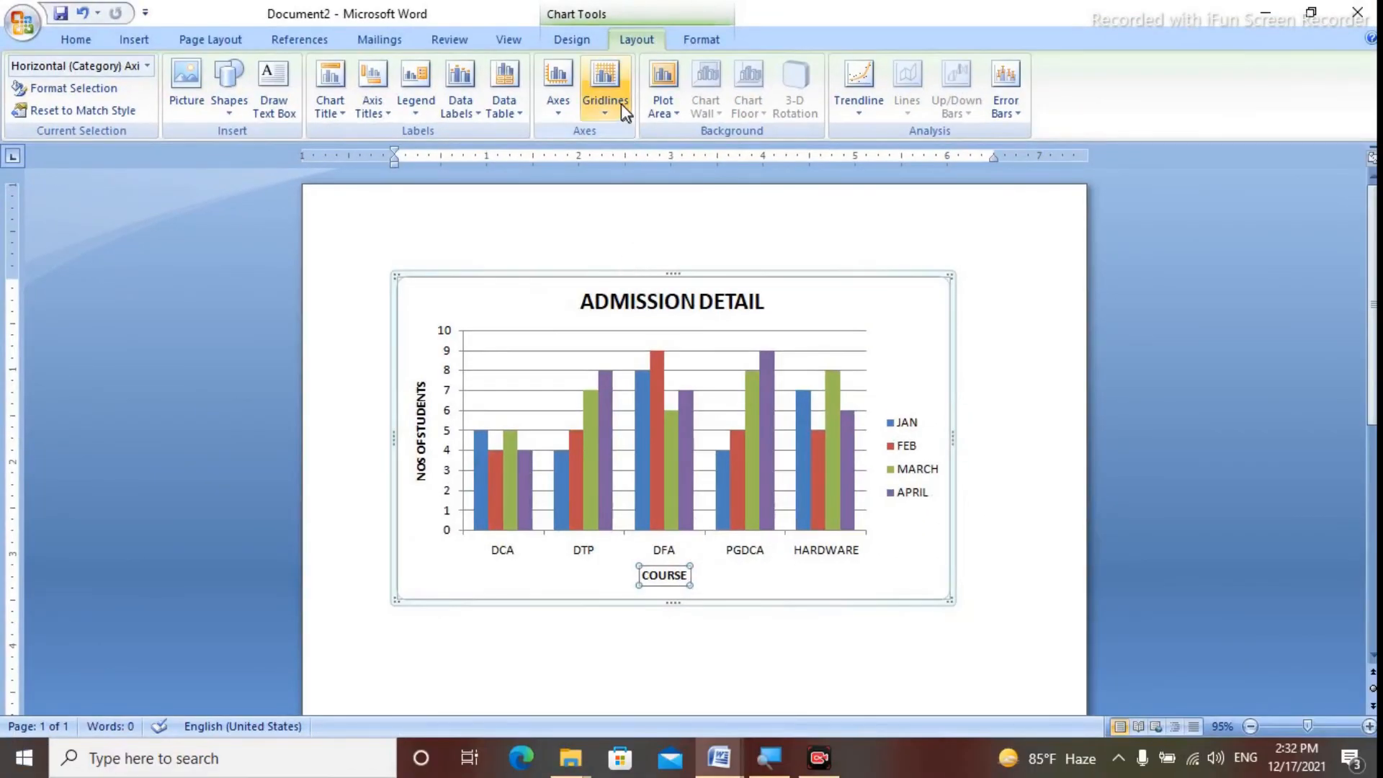
left_click(561, 42)
left_click(643, 43)
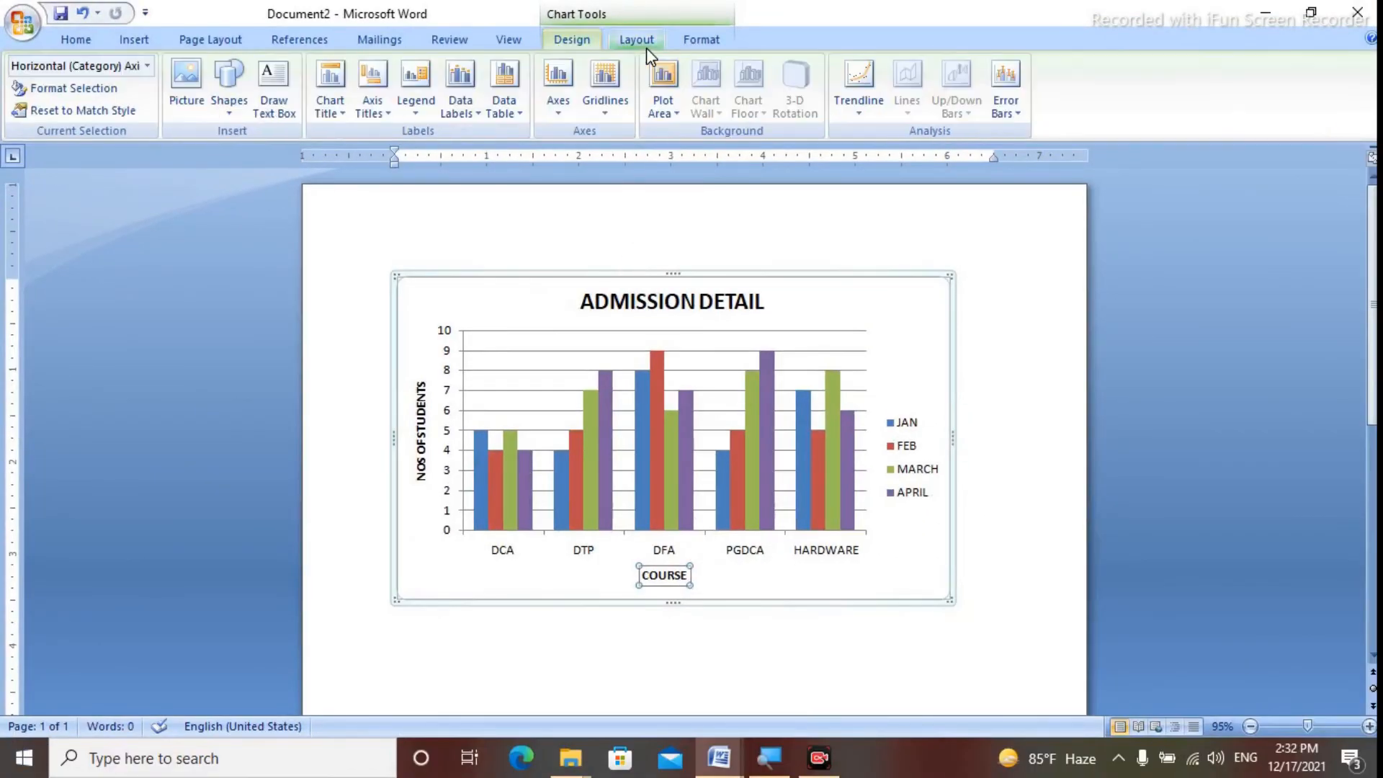
Step: Try the solid red shape style on the whole chart area
left_click(689, 39)
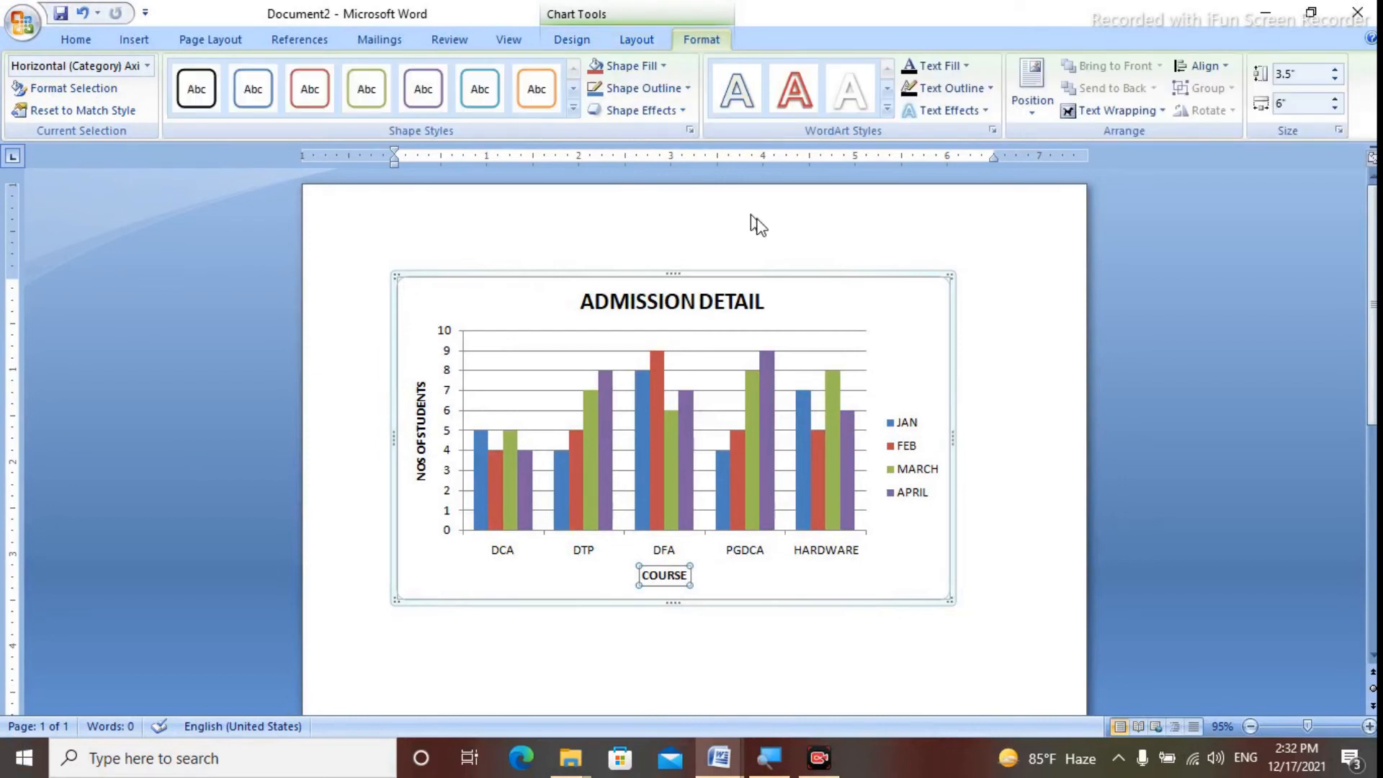
left_click(951, 591)
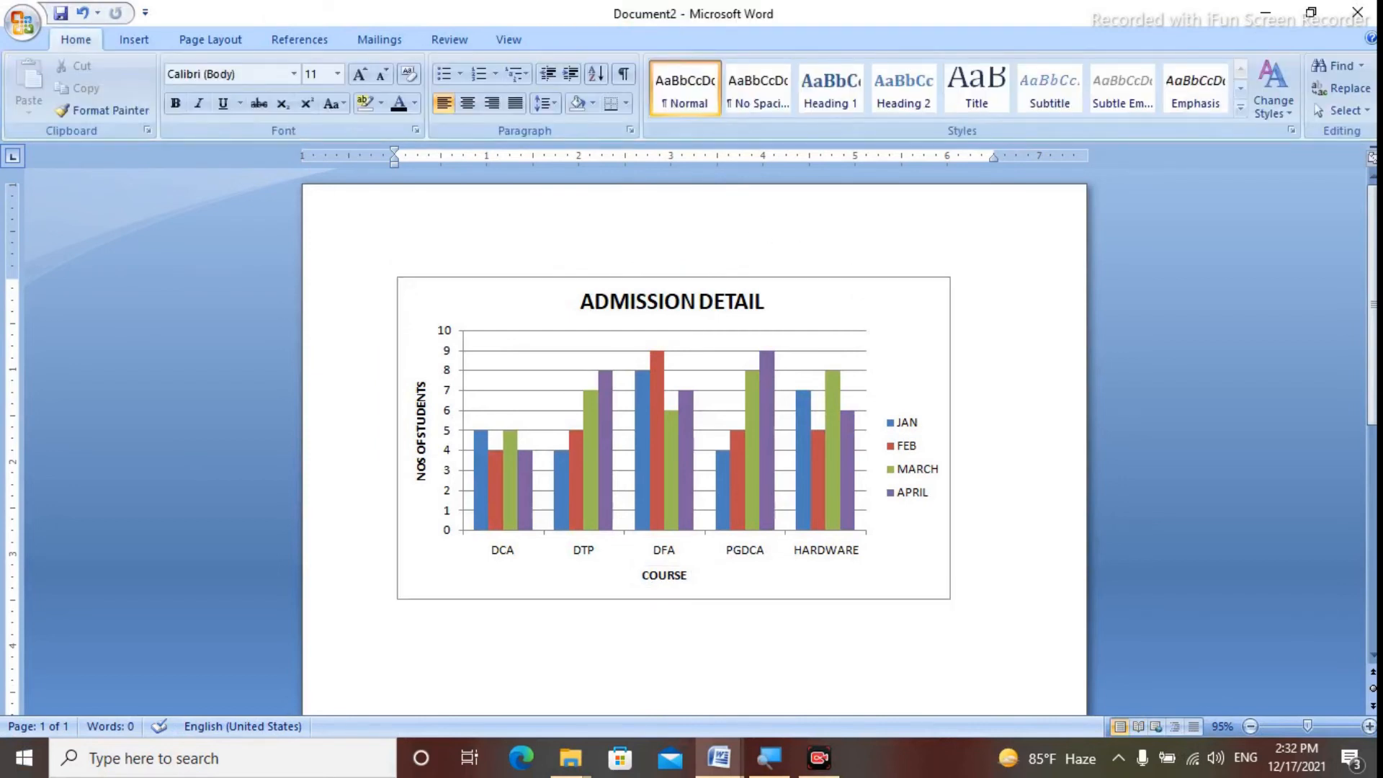
left_click(856, 380)
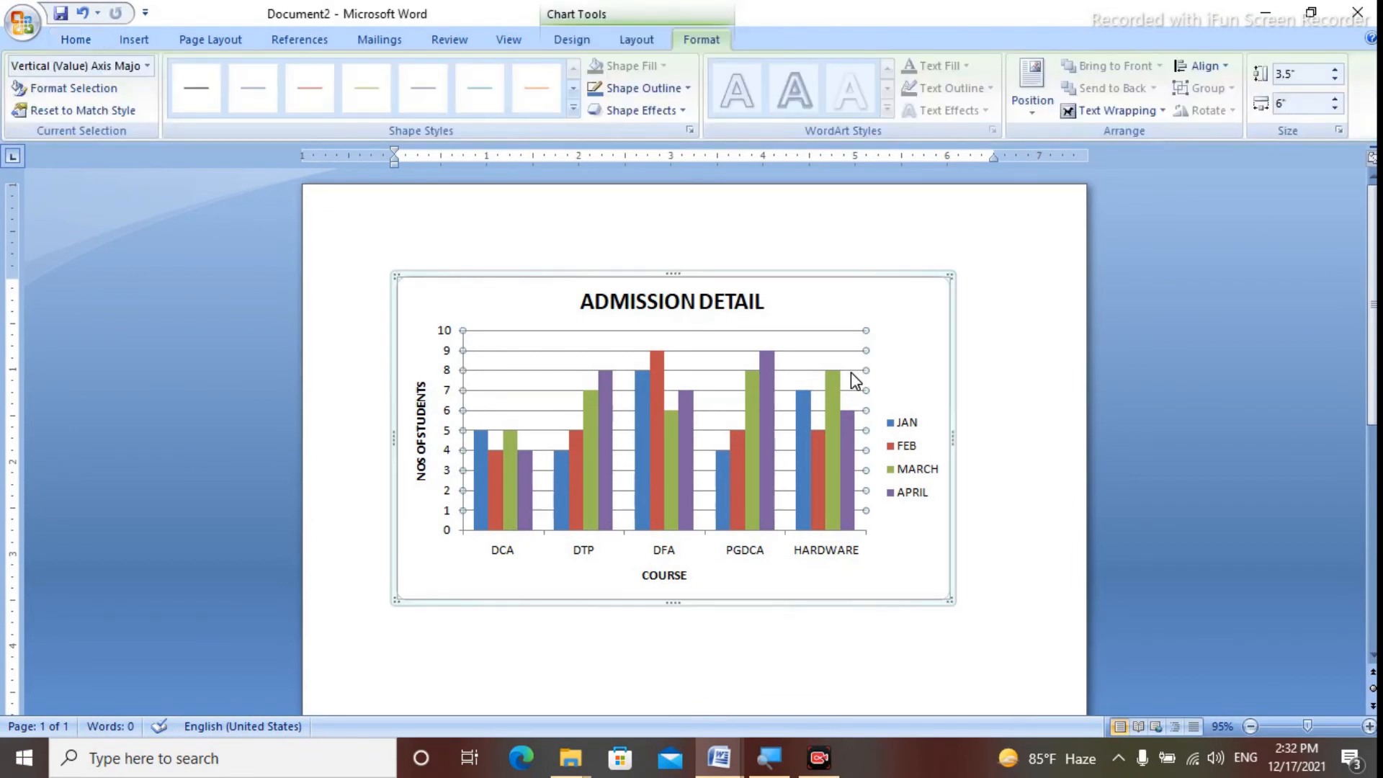
left_click(907, 354)
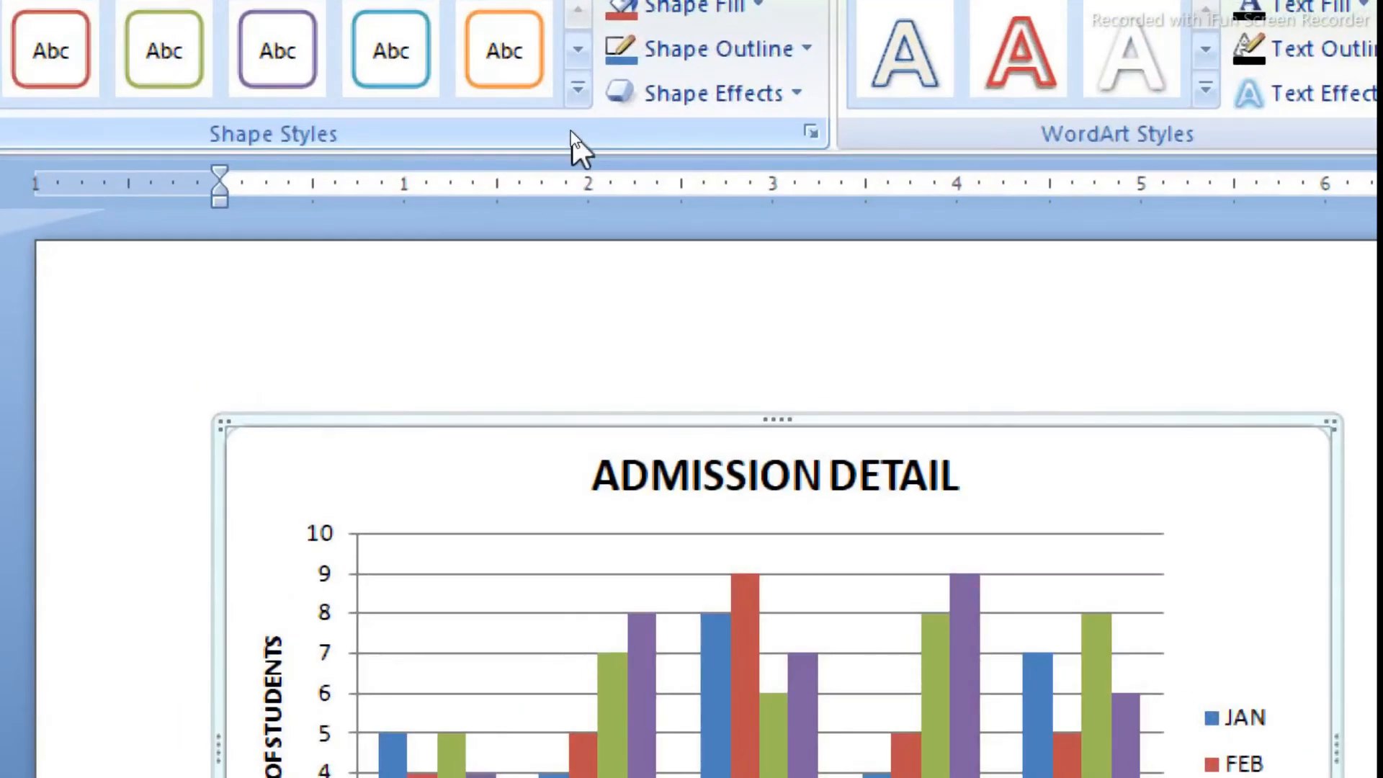
left_click(577, 90)
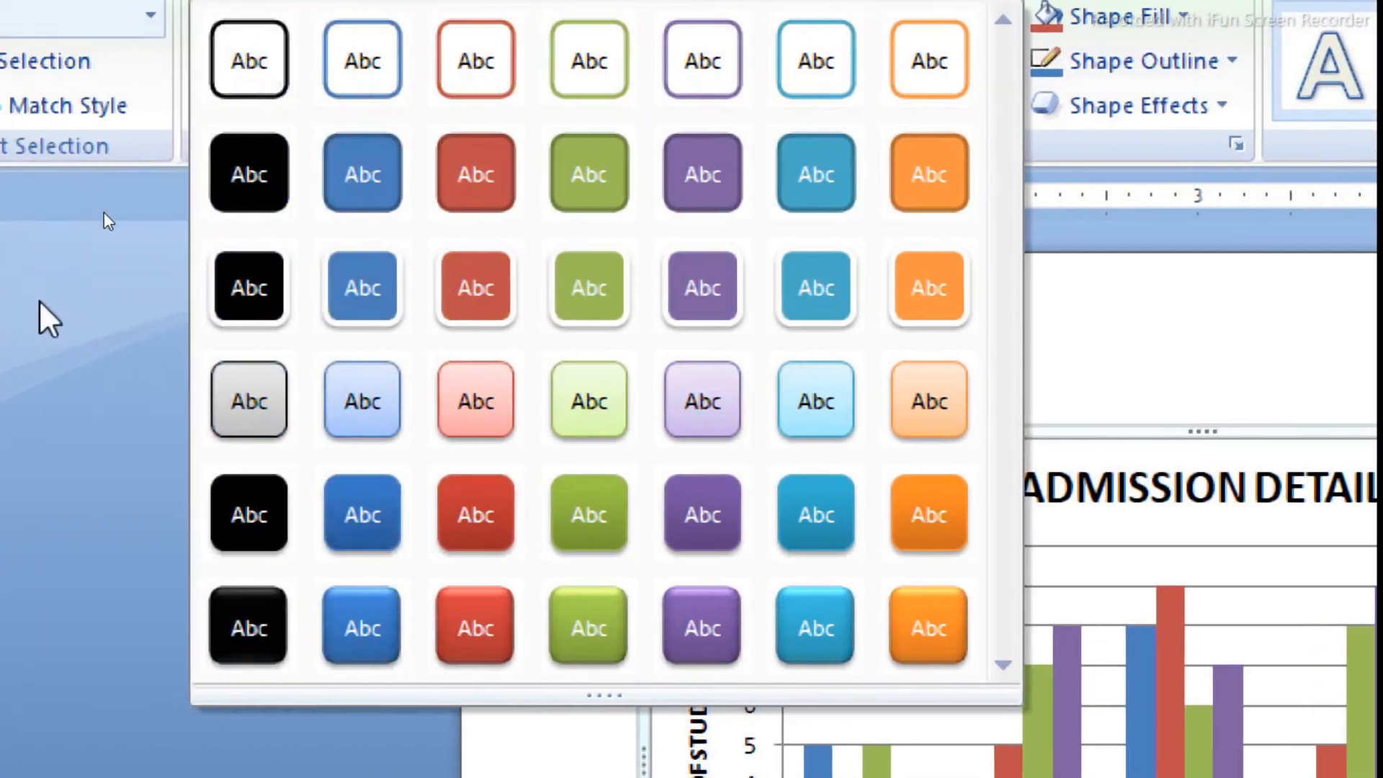
left_click(481, 173)
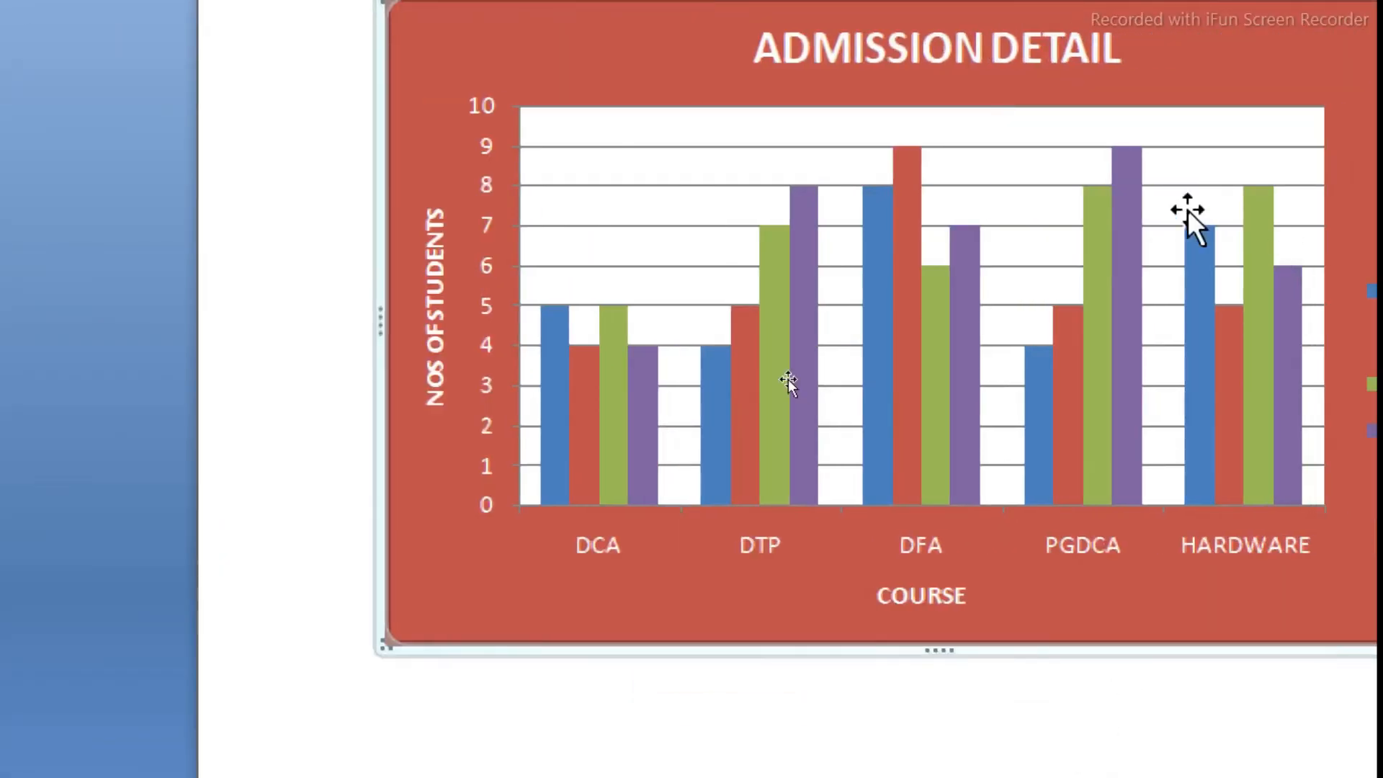
Step: Try the solid aqua shape style on the plot area, and undo both the plot area and chart area styles
left_click(1054, 203)
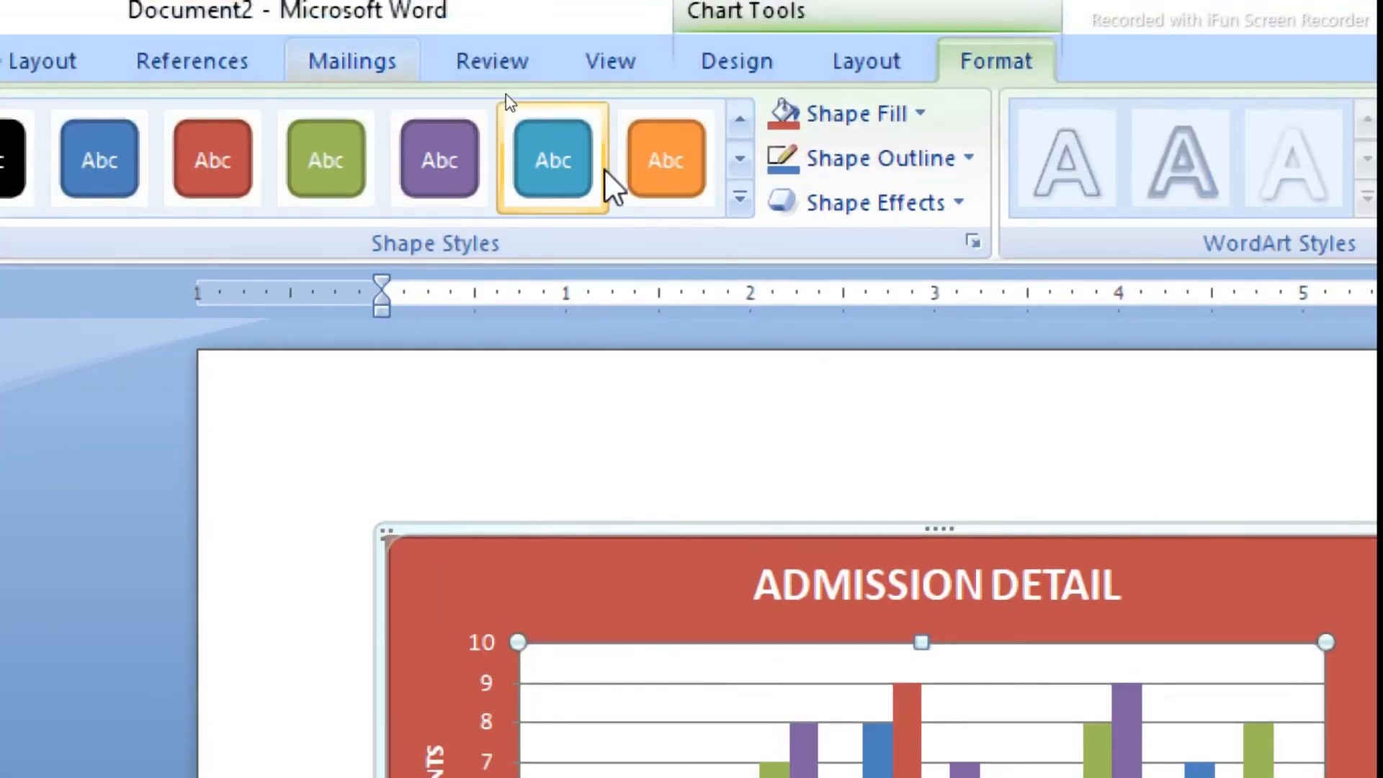
left_click(525, 174)
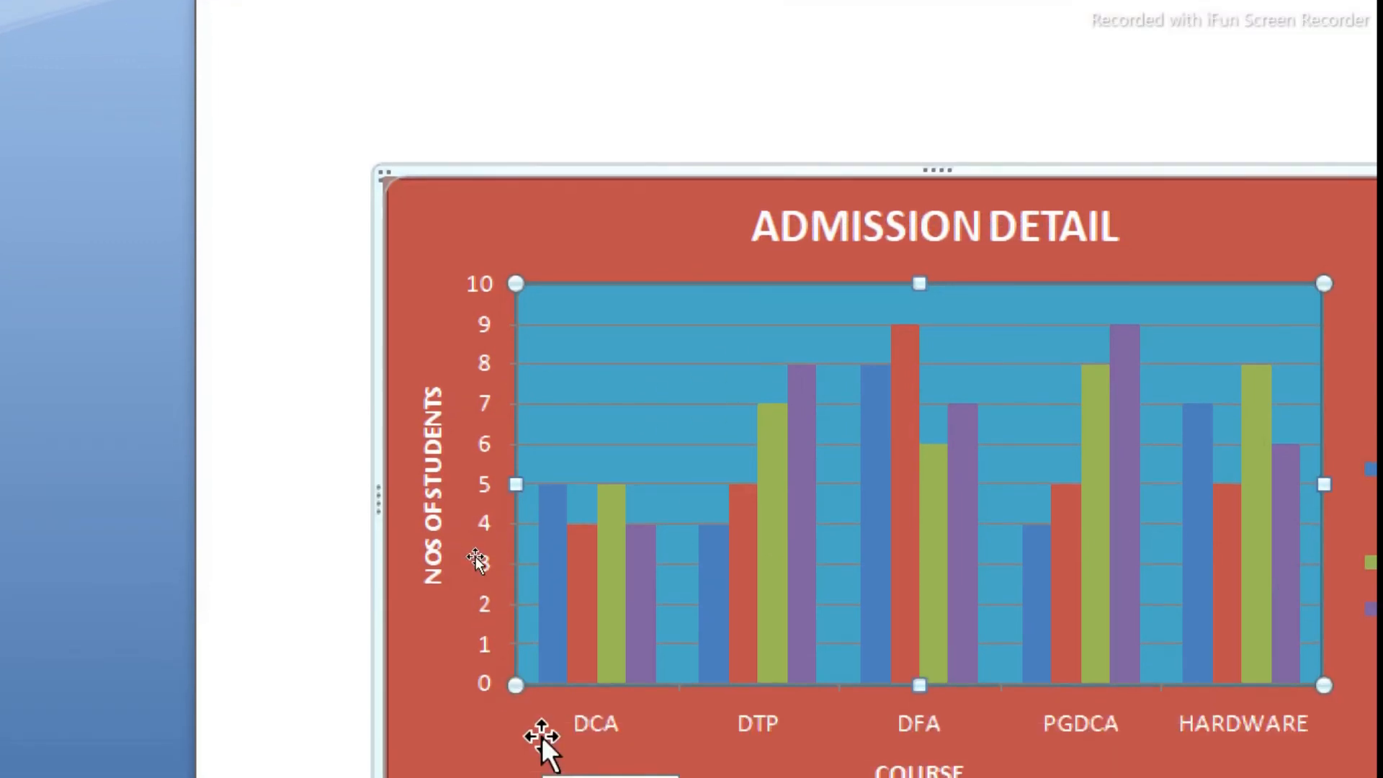
key("ctrl+z")
key("ctrl+z")
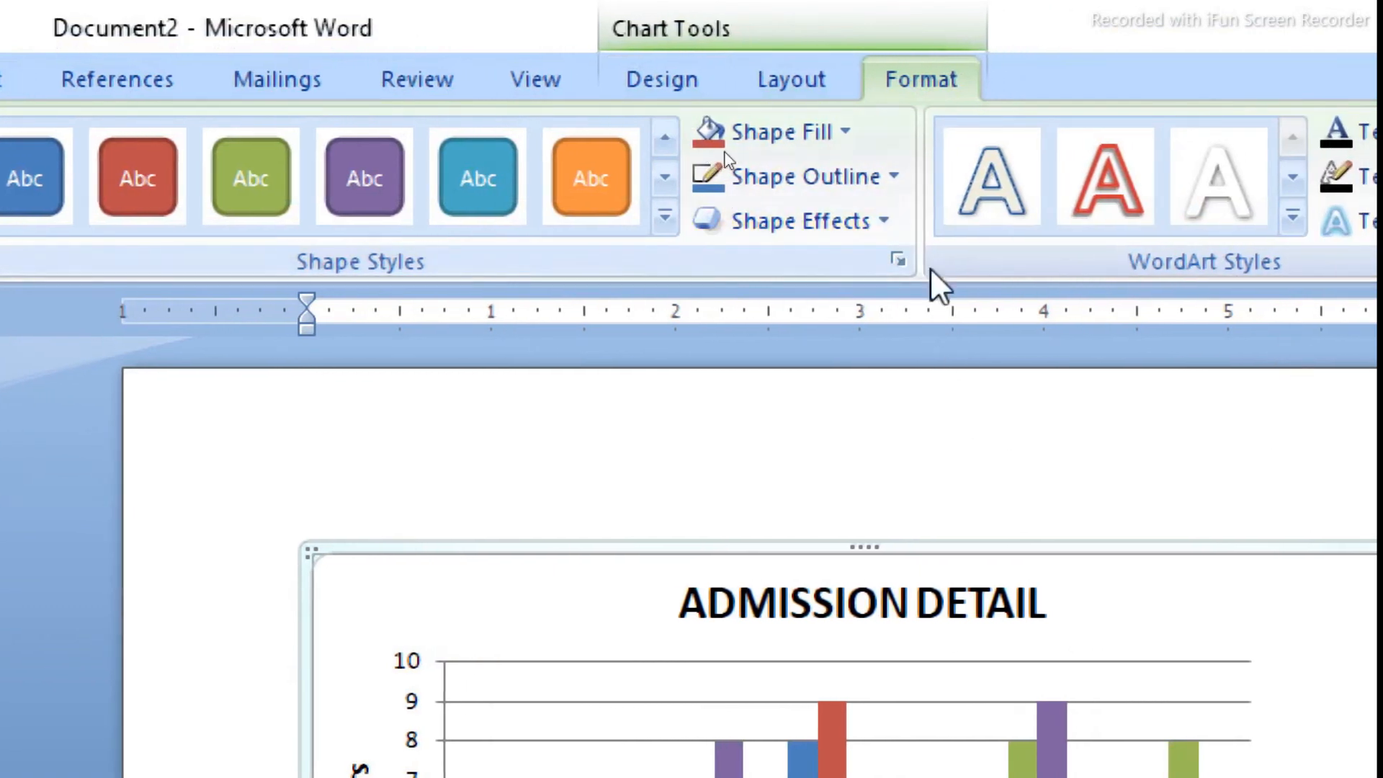
Step: Fill the chart area with the standard green colour
scroll(1298, 604, "down", 1)
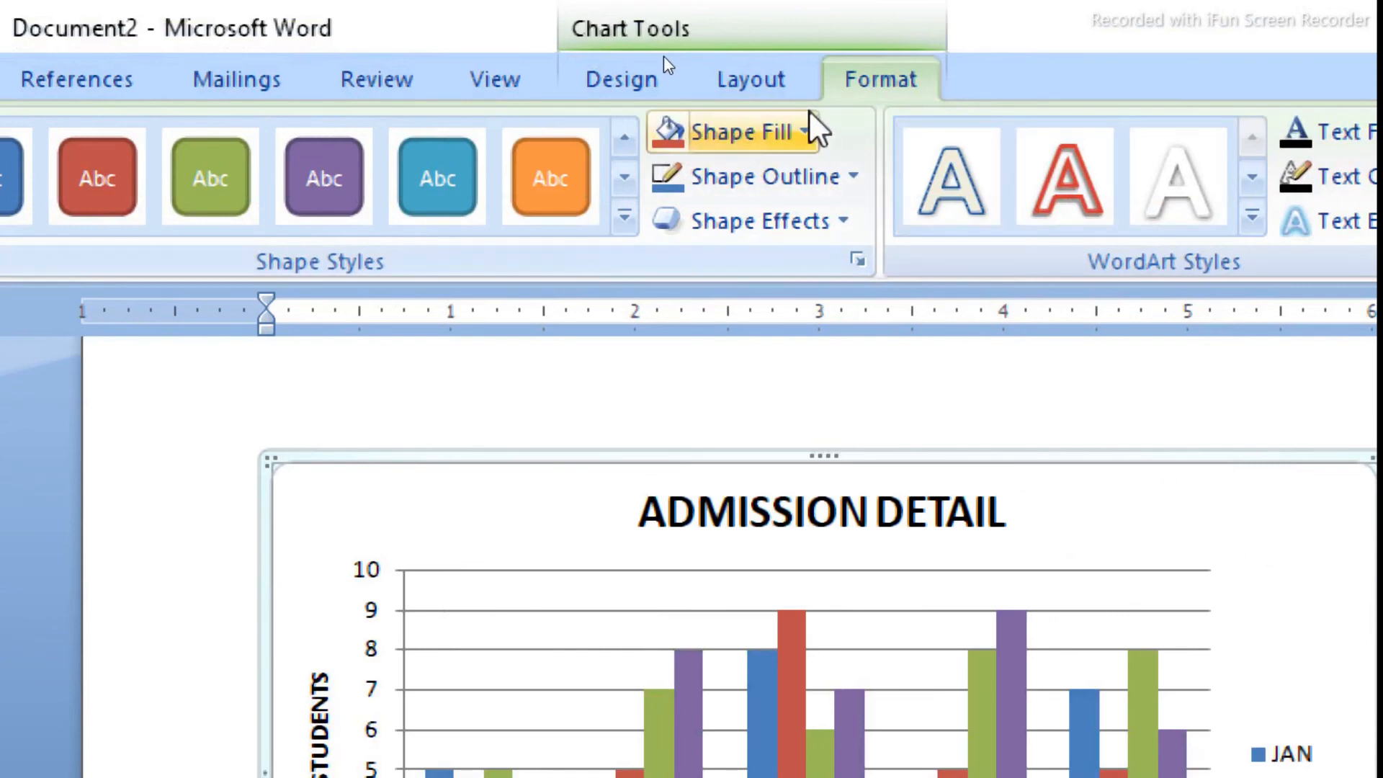
left_click(803, 129)
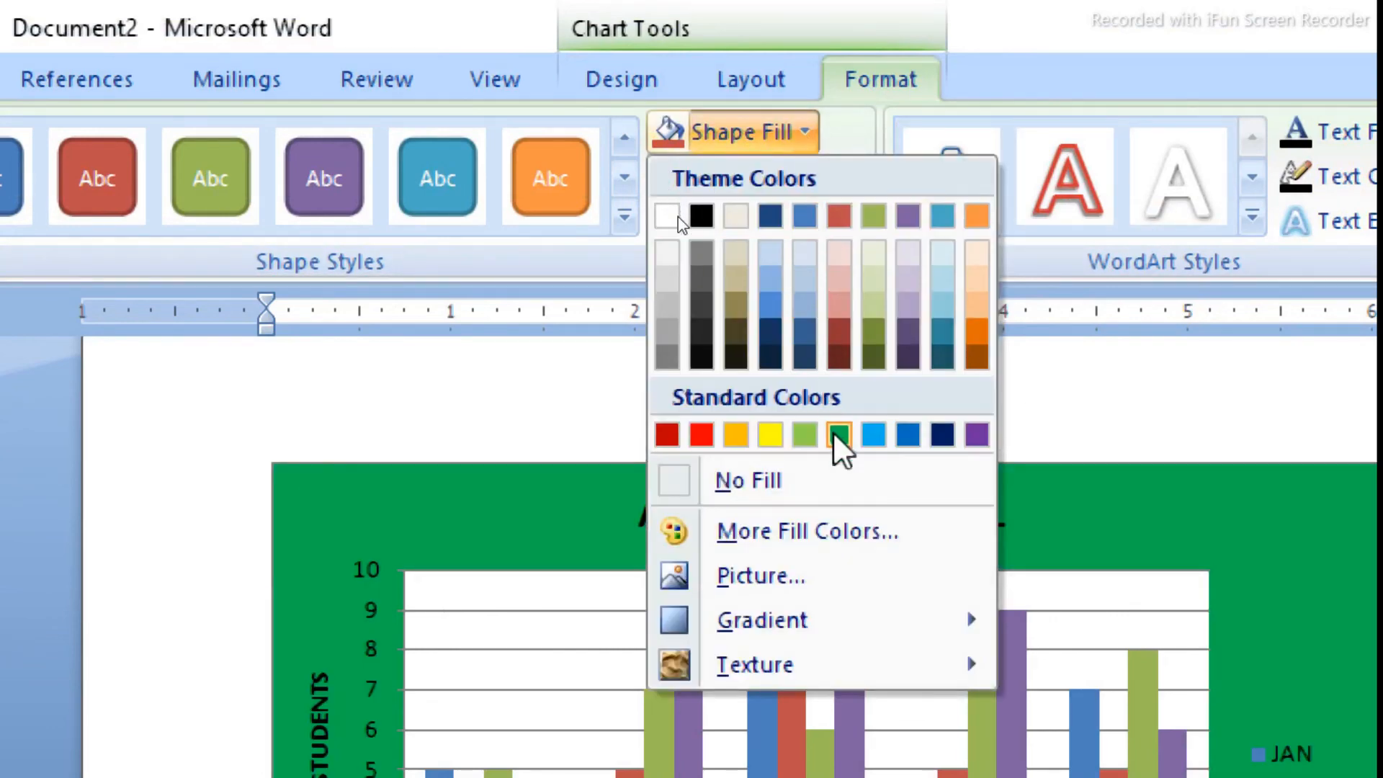
left_click(840, 435)
Step: Fill the plot area behind the columns with the standard red colour
scroll(846, 702, "down", 5)
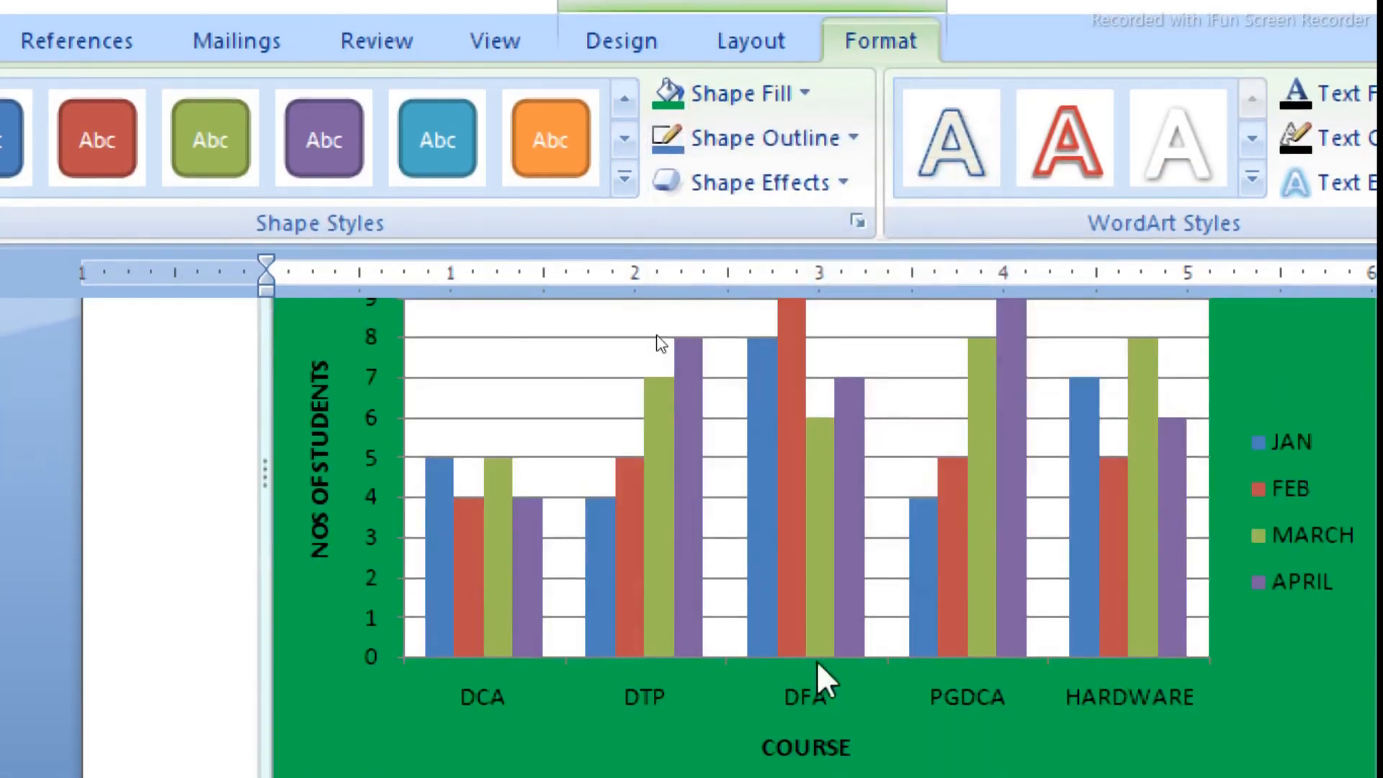
left_click(569, 413)
left_click(699, 94)
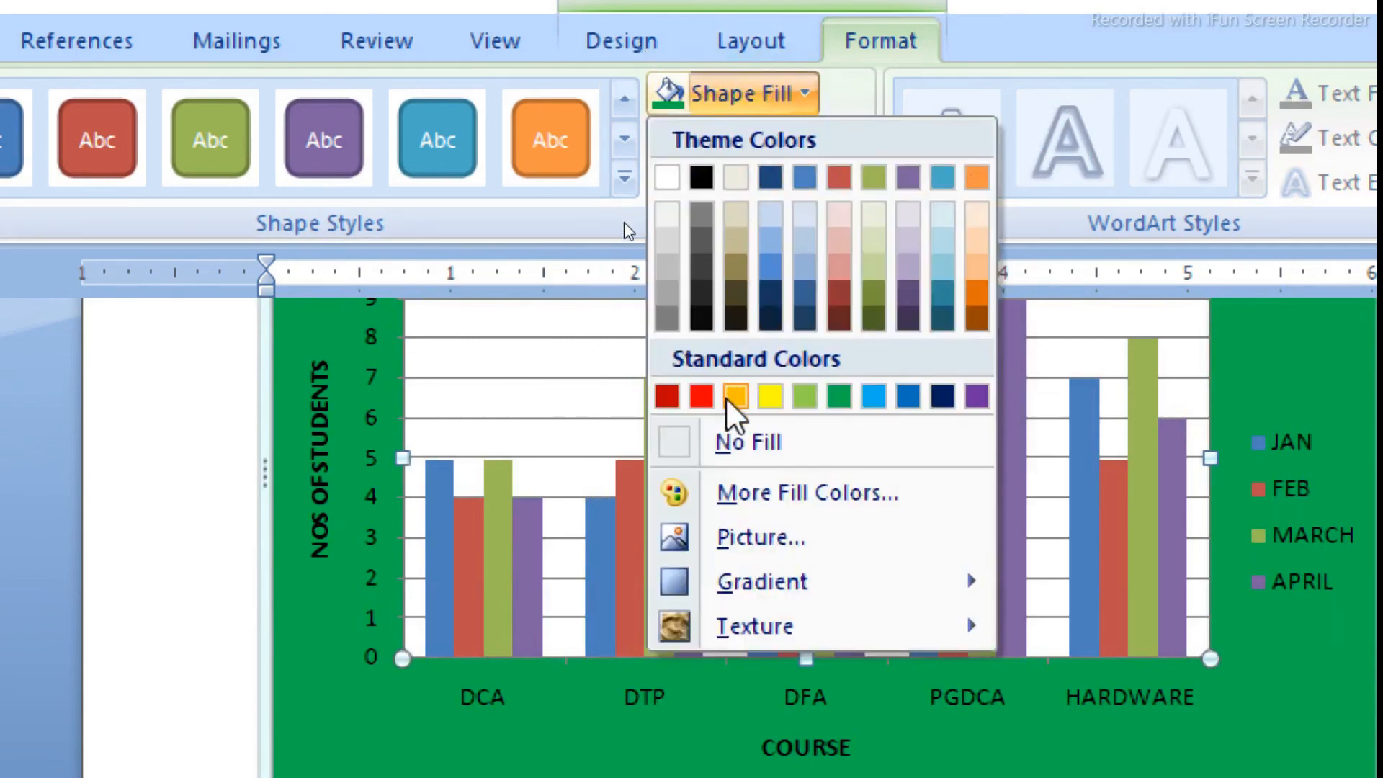
left_click(697, 401)
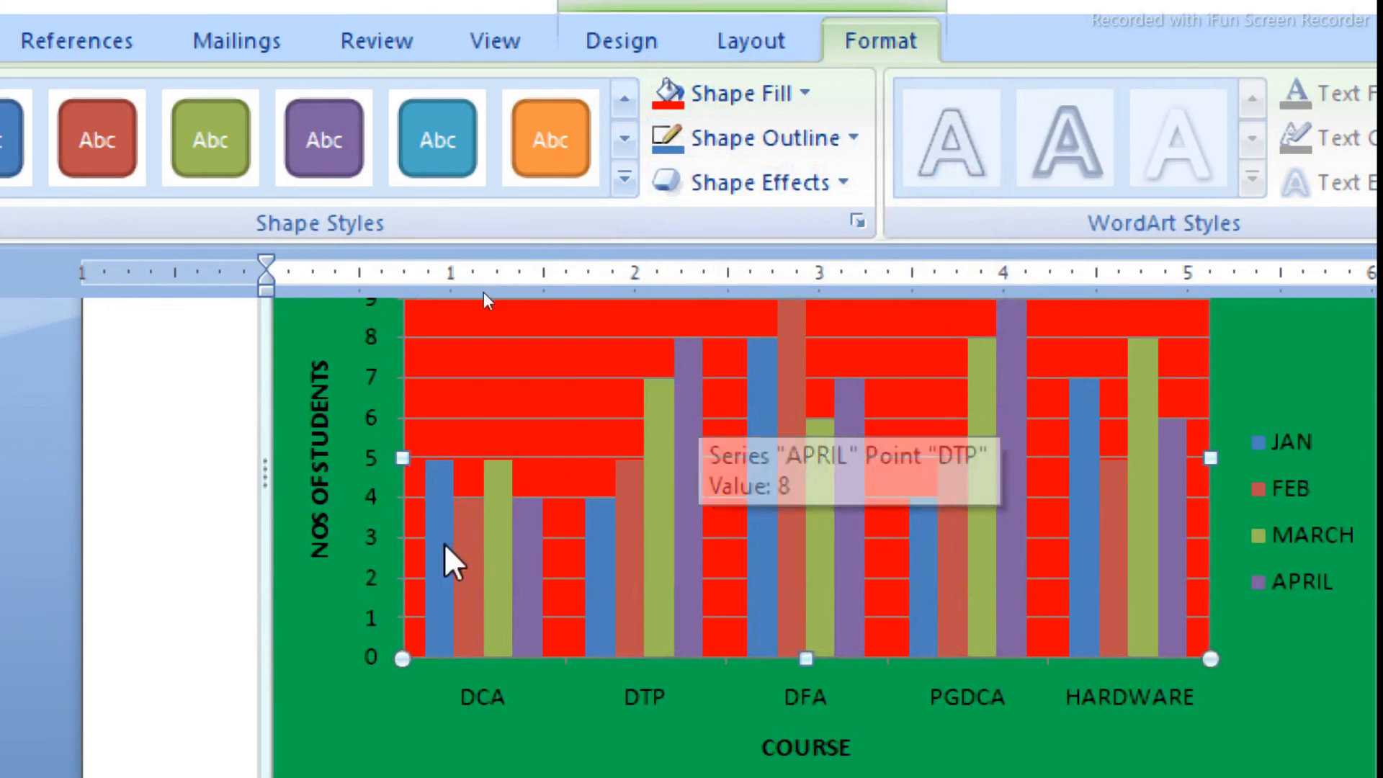
Step: Fill the JAN columns with a light blue gradient that is darker in the middle and paler toward both ends
left_click(447, 565)
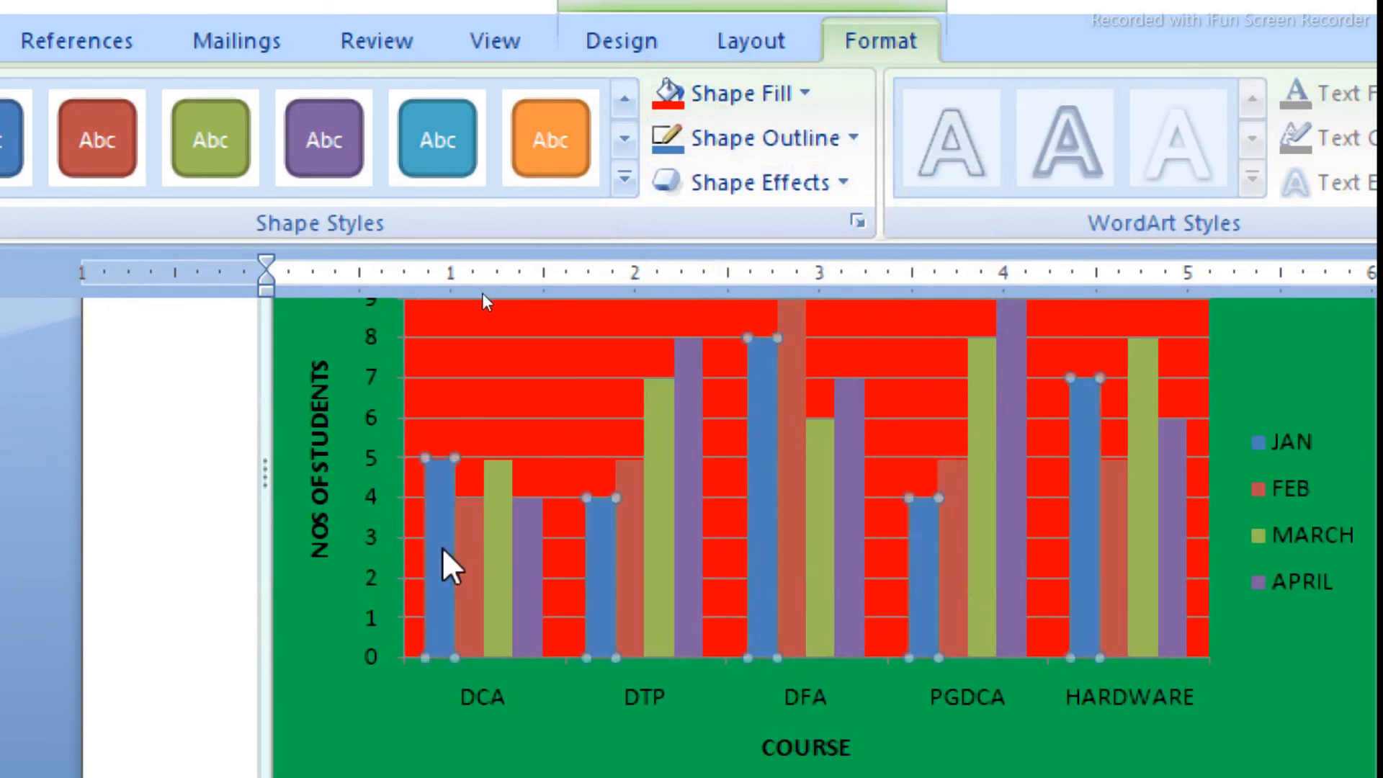
left_click(749, 93)
mouse_move(791, 578)
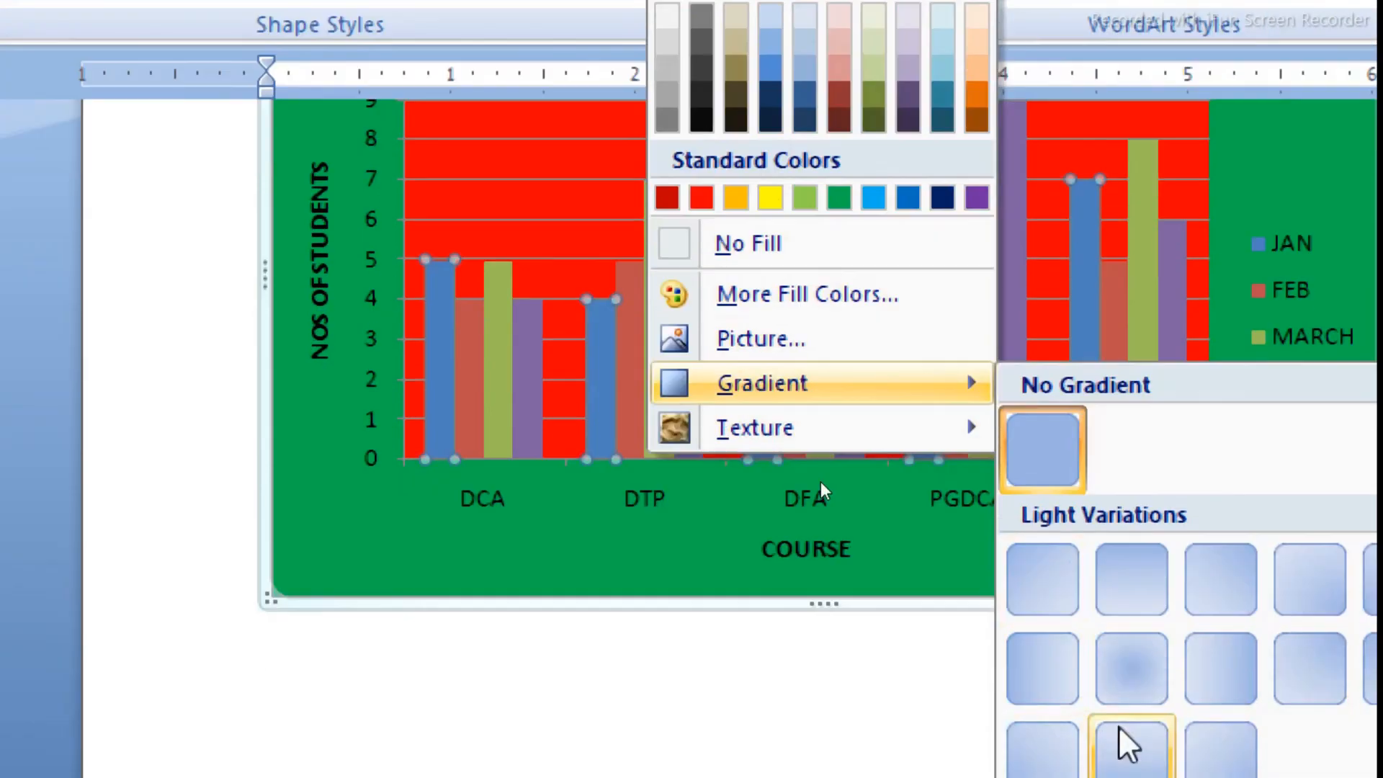
left_click(1125, 673)
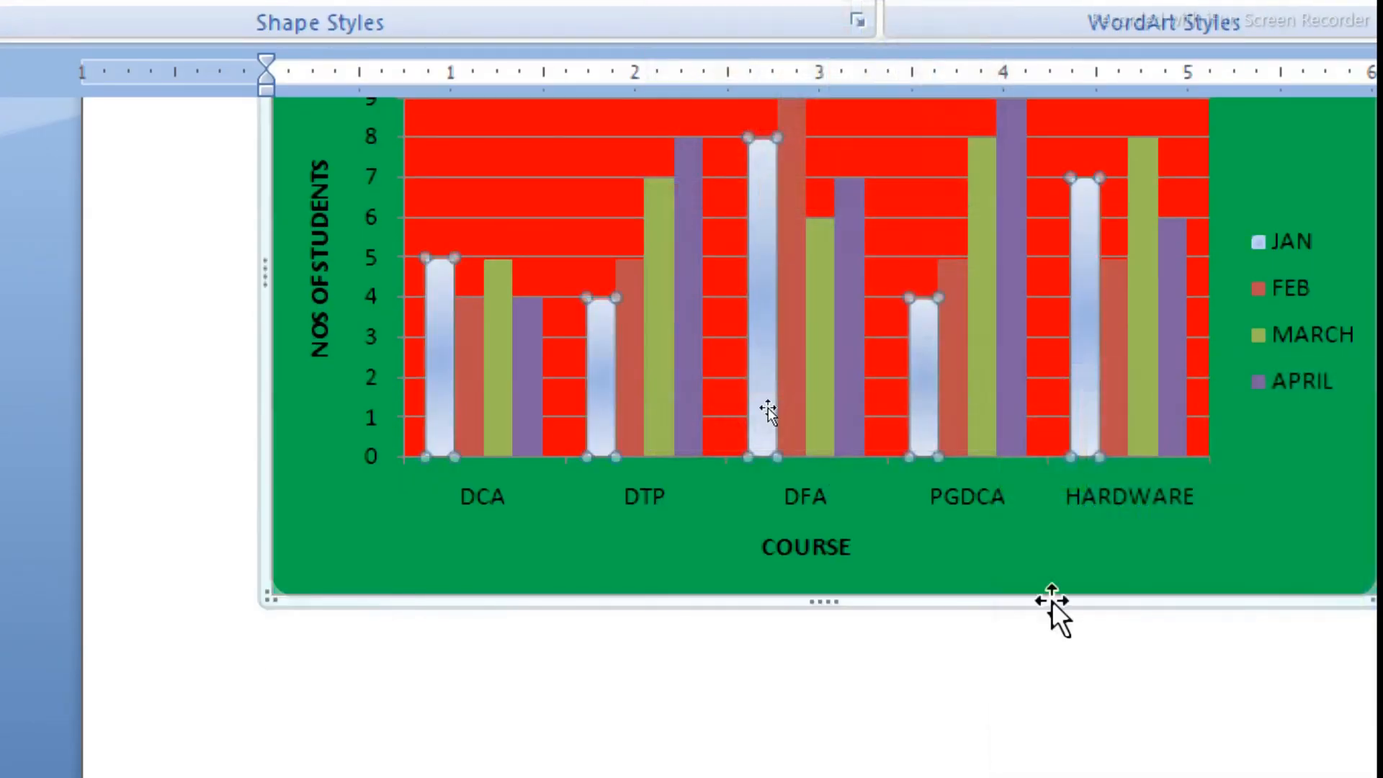
Step: Fill the MARCH columns with the standard green colour
left_click(503, 326)
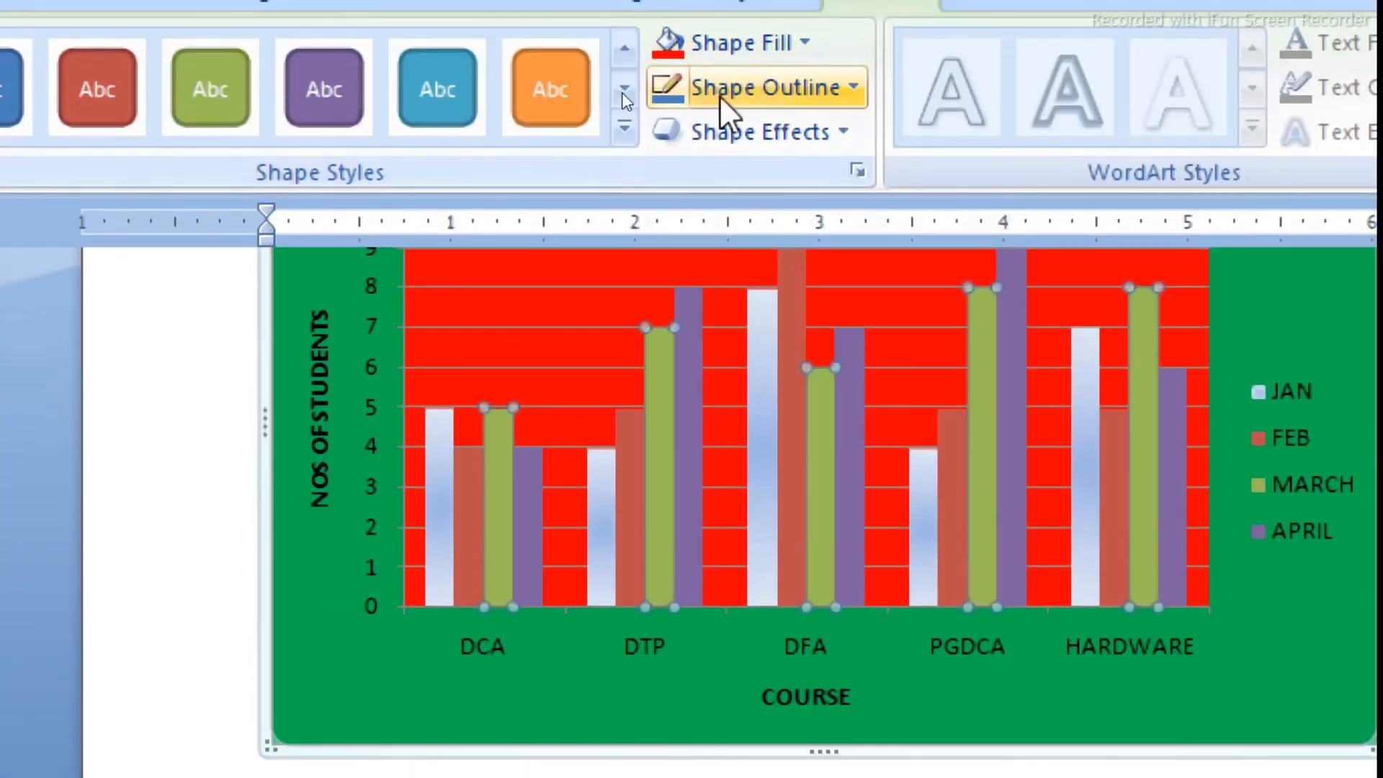
left_click(735, 40)
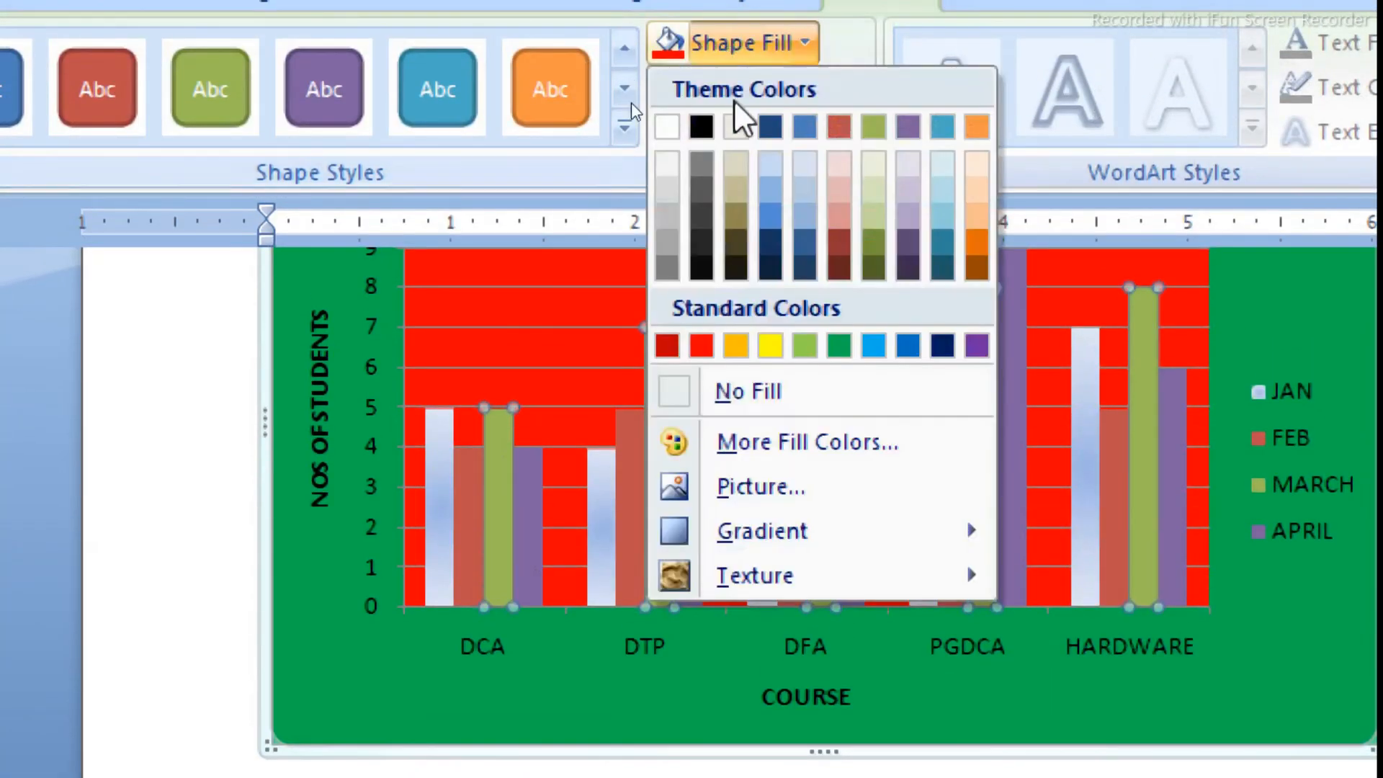
left_click(839, 347)
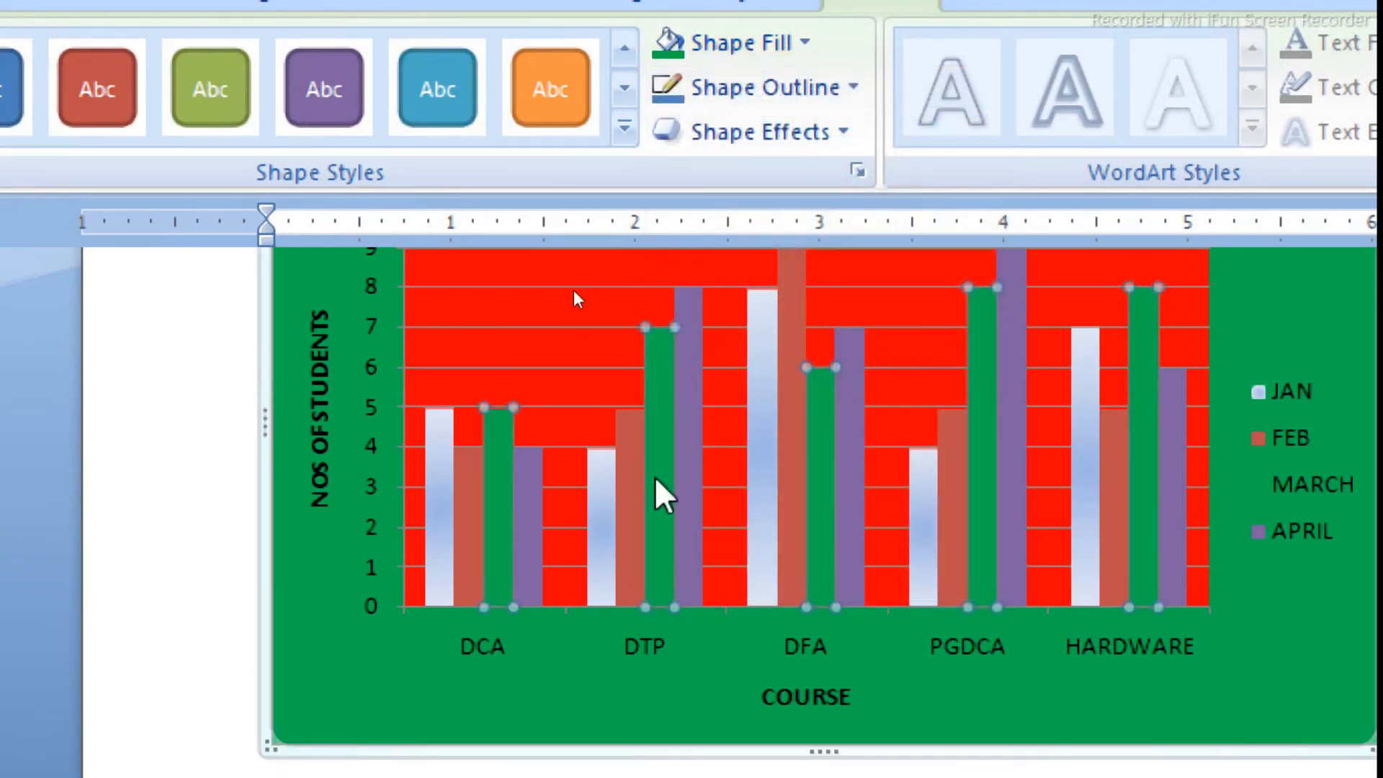
Step: Fill the APRIL columns with the standard yellow colour
left_click(521, 541)
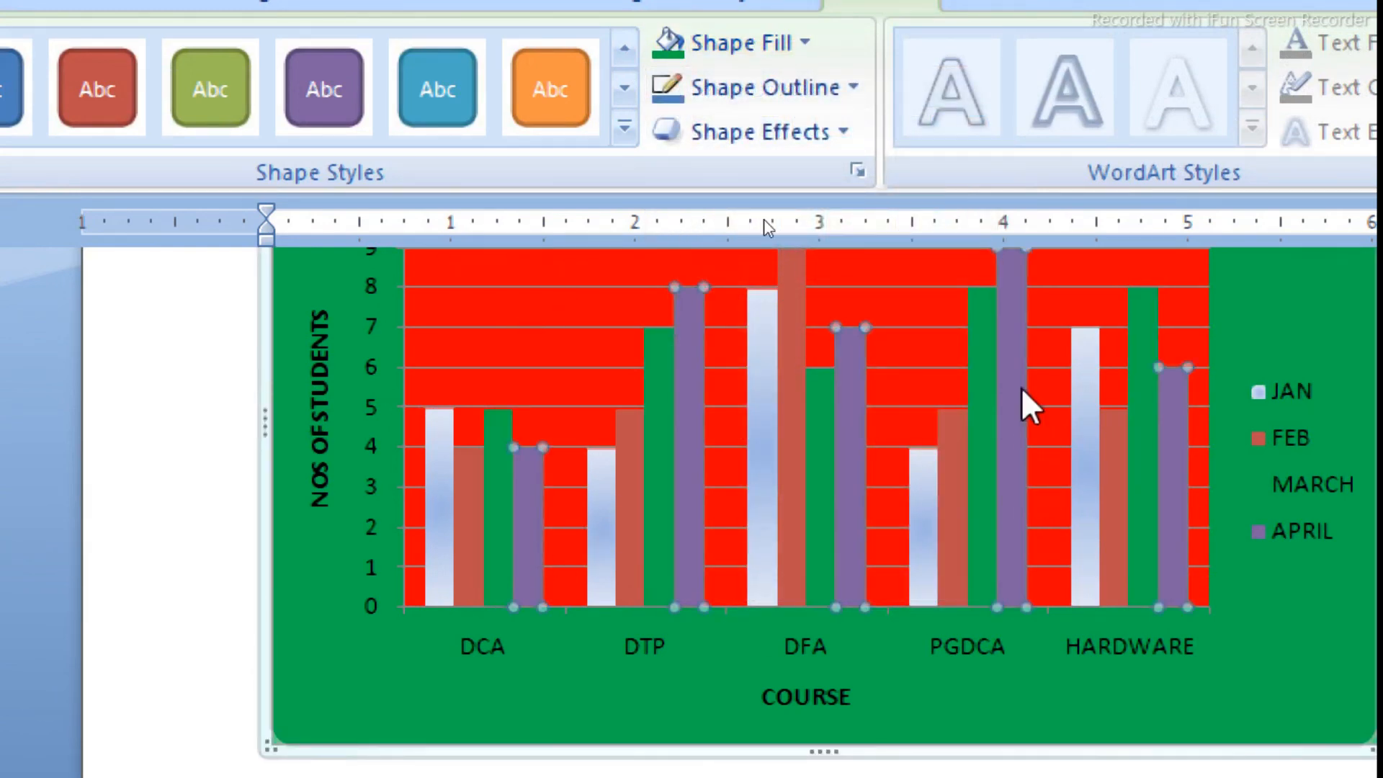
left_click(808, 46)
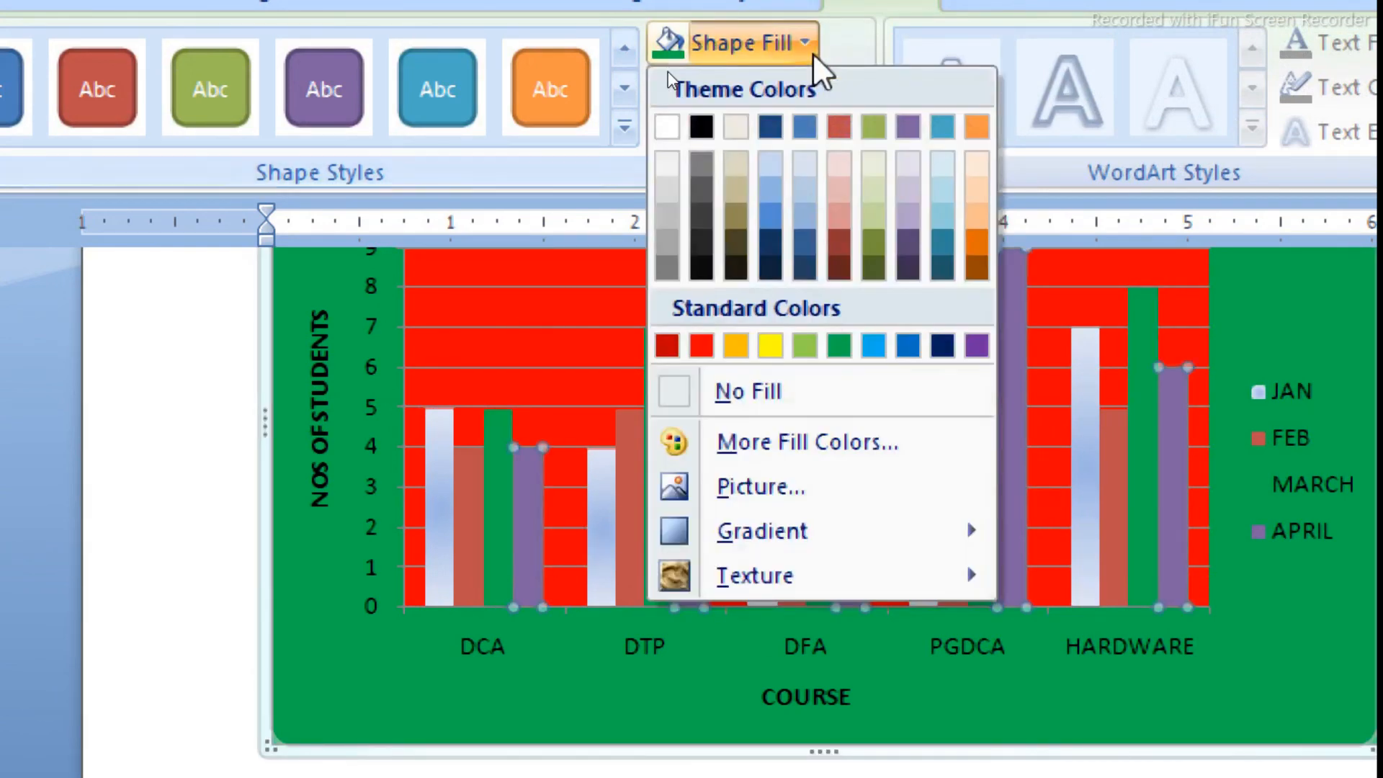
left_click(774, 349)
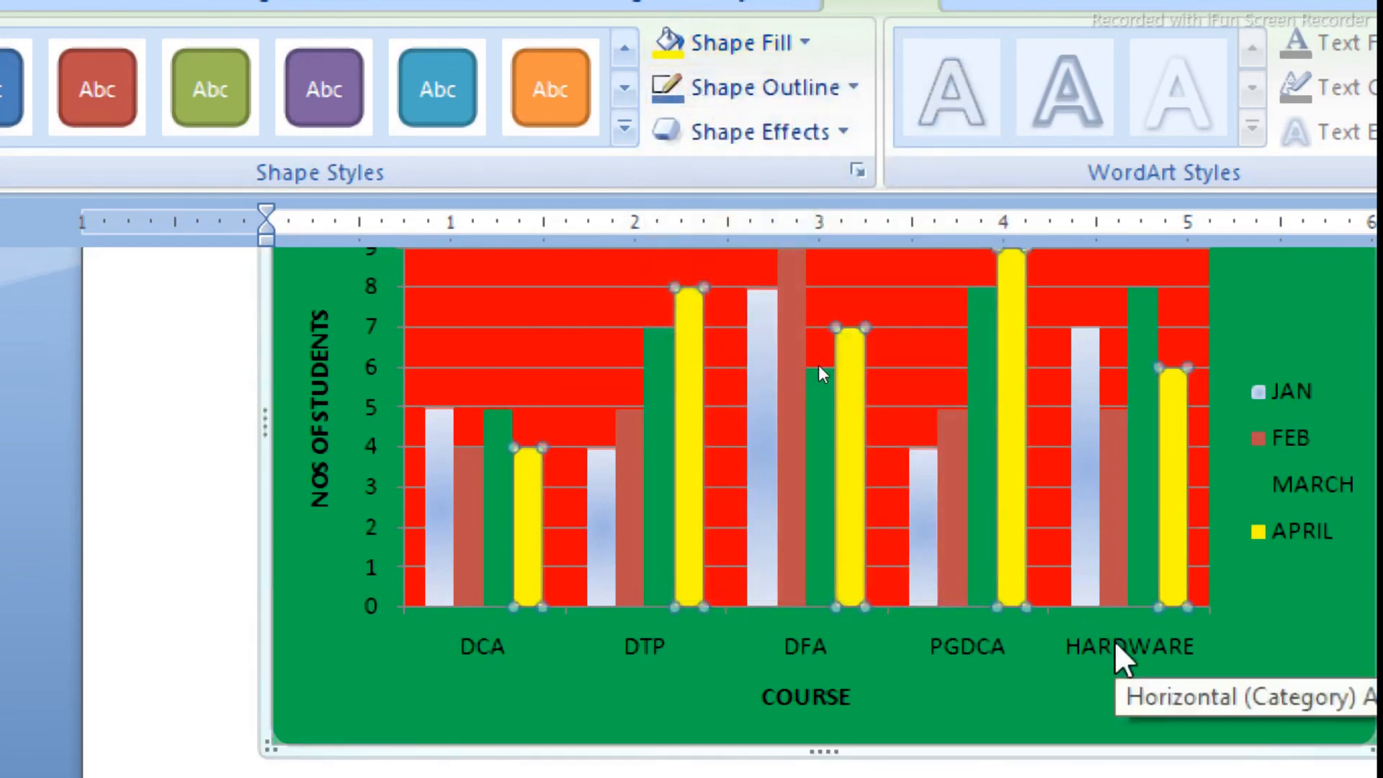
Step: Give the APRIL columns a shape outline with a 2¼ pt weight in standard green
left_click(825, 79)
mouse_move(818, 551)
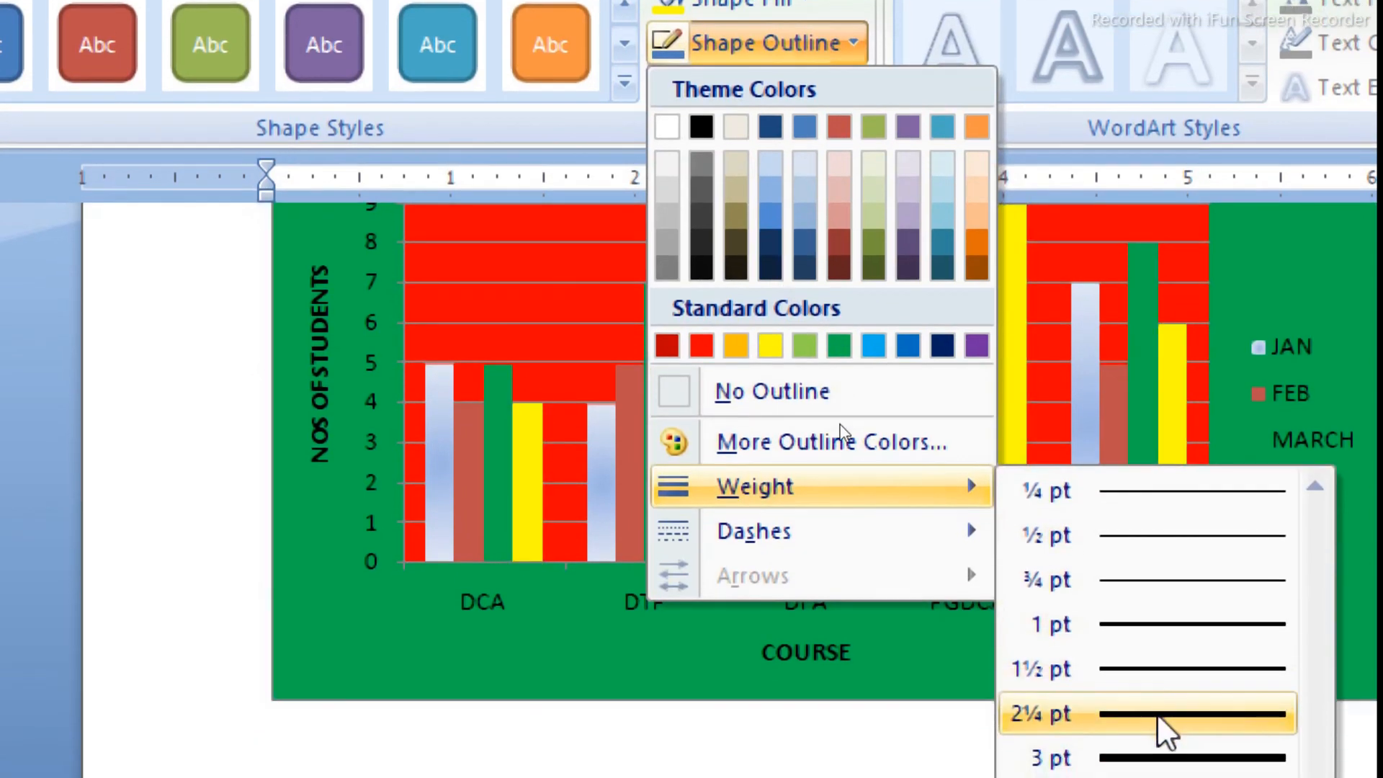
left_click(1155, 746)
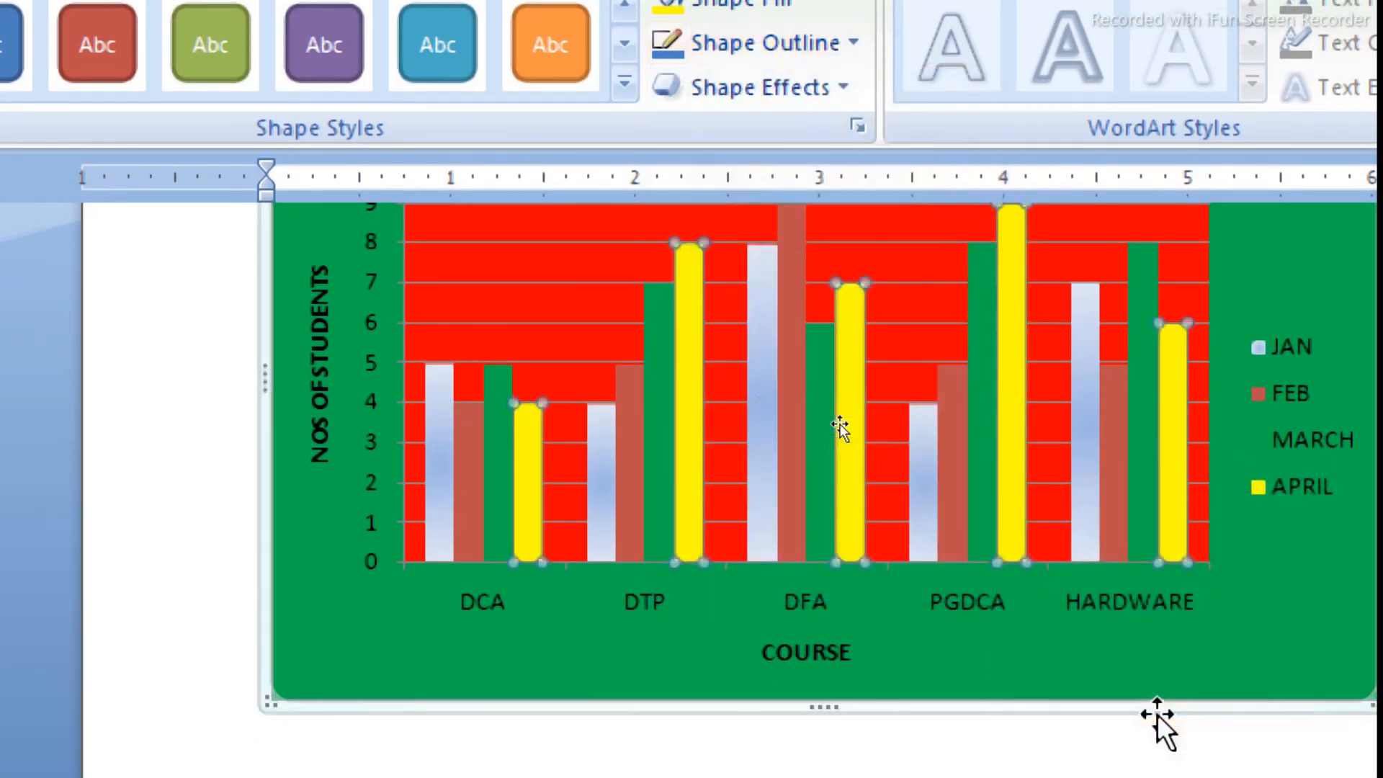
left_click(746, 42)
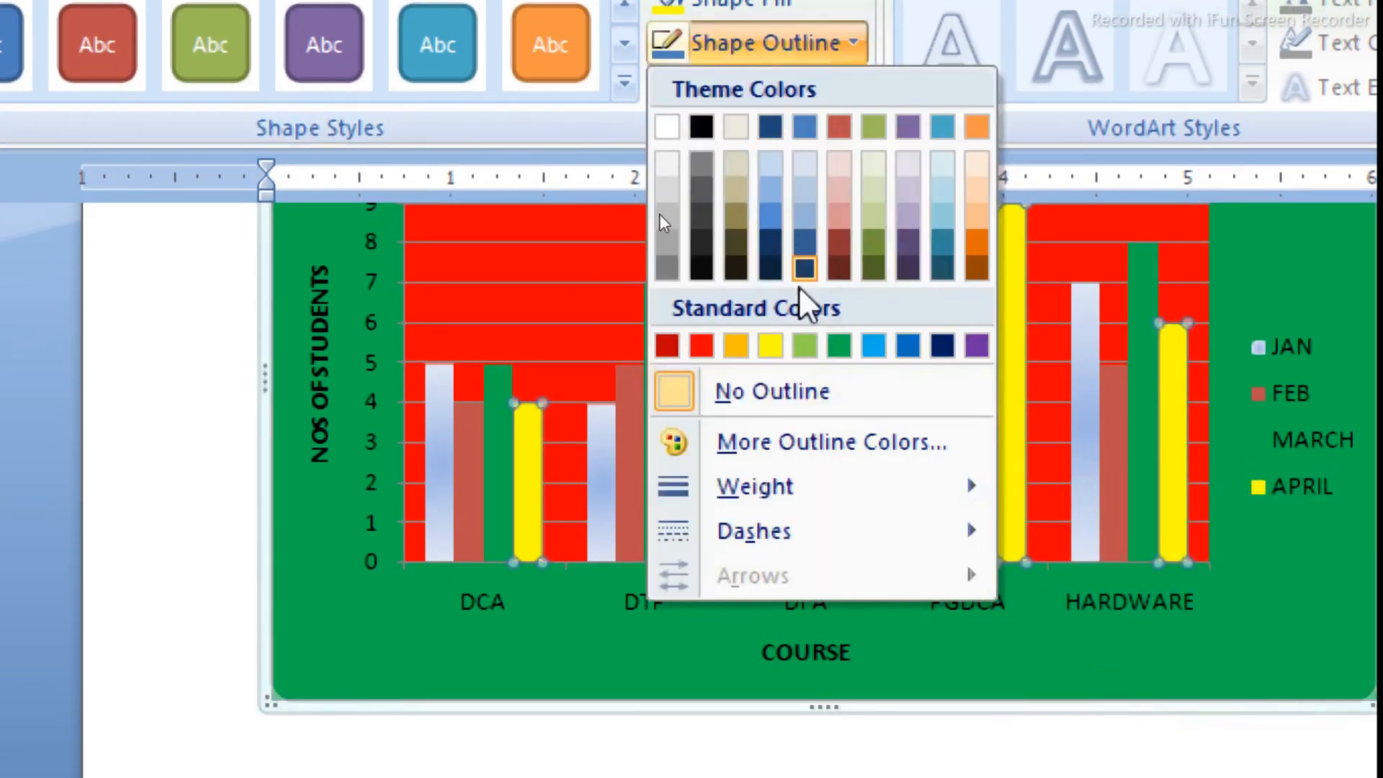
left_click(838, 347)
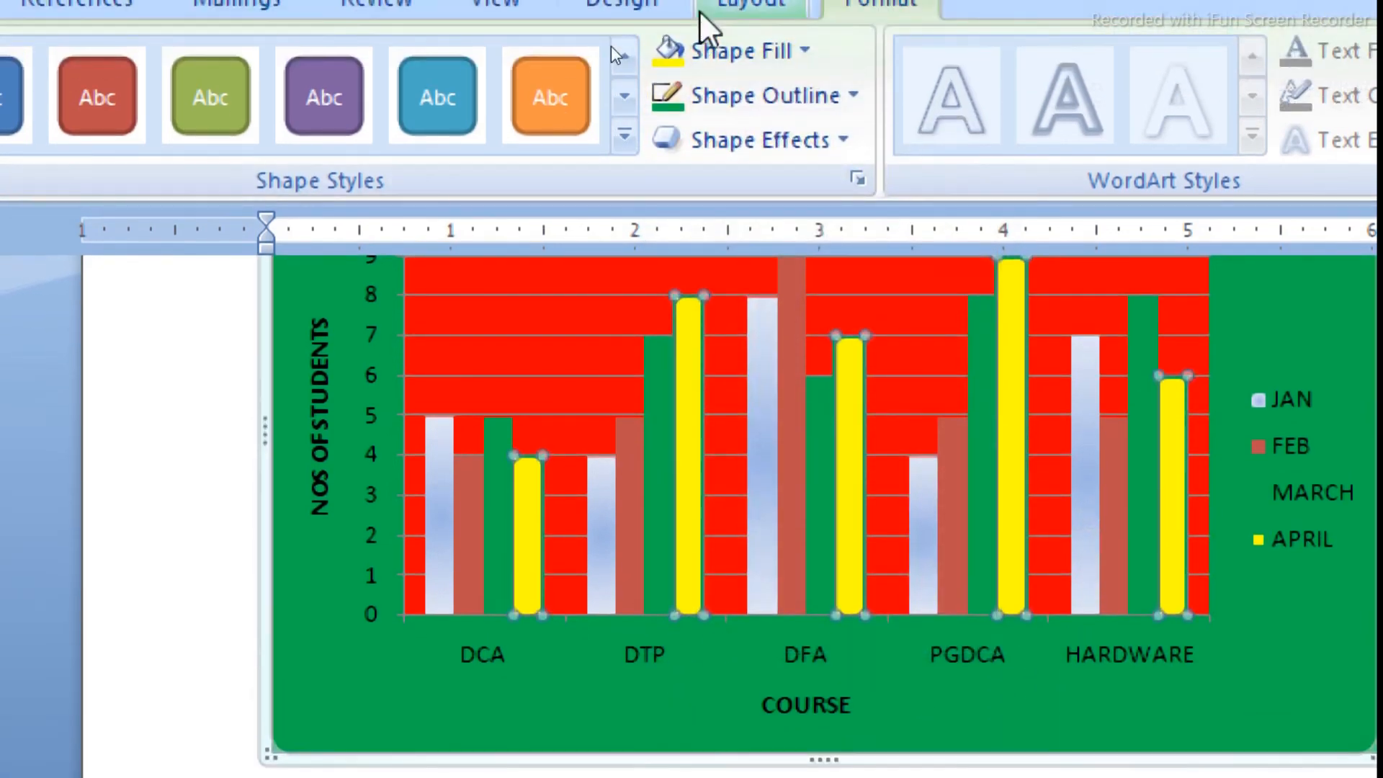
Step: Apply a shadow shape effect to the APRIL columns
left_click(757, 142)
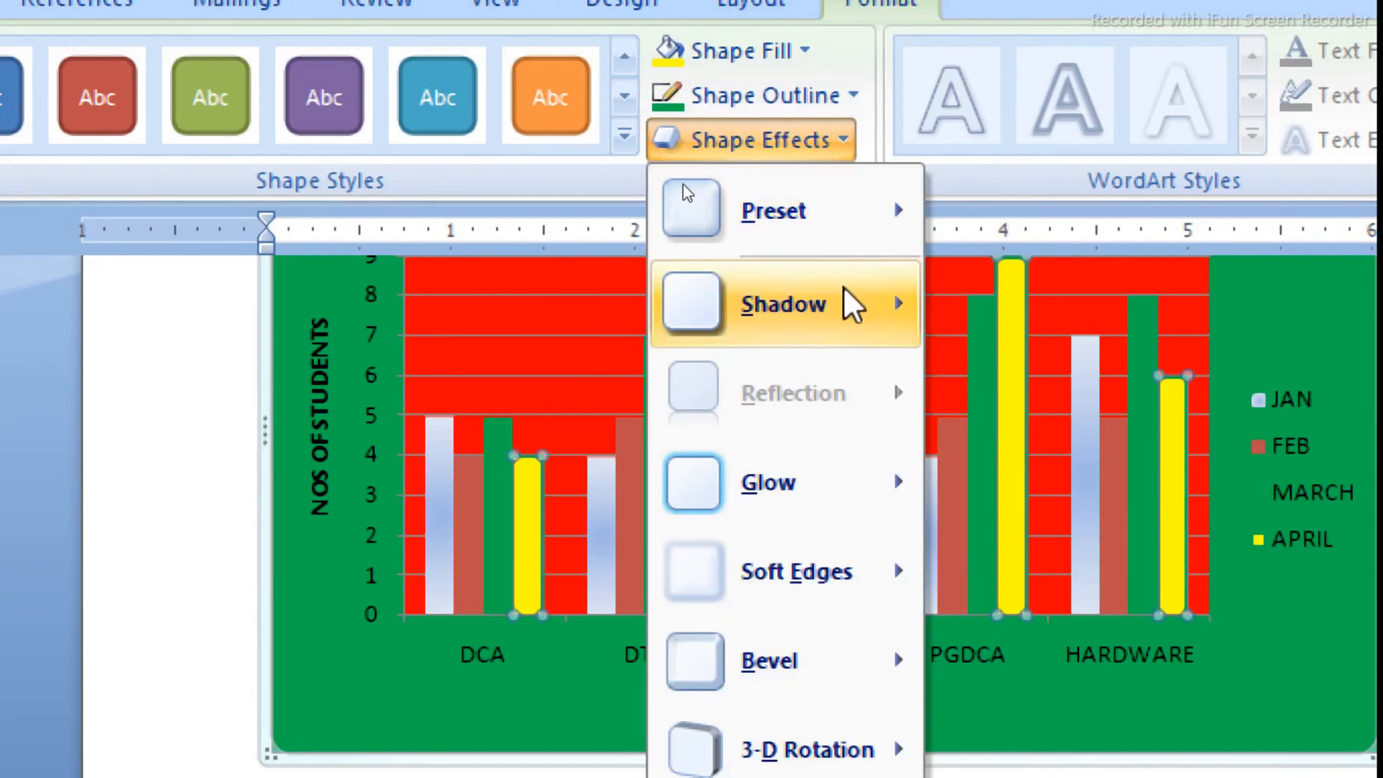
mouse_move(850, 302)
left_click(1030, 508)
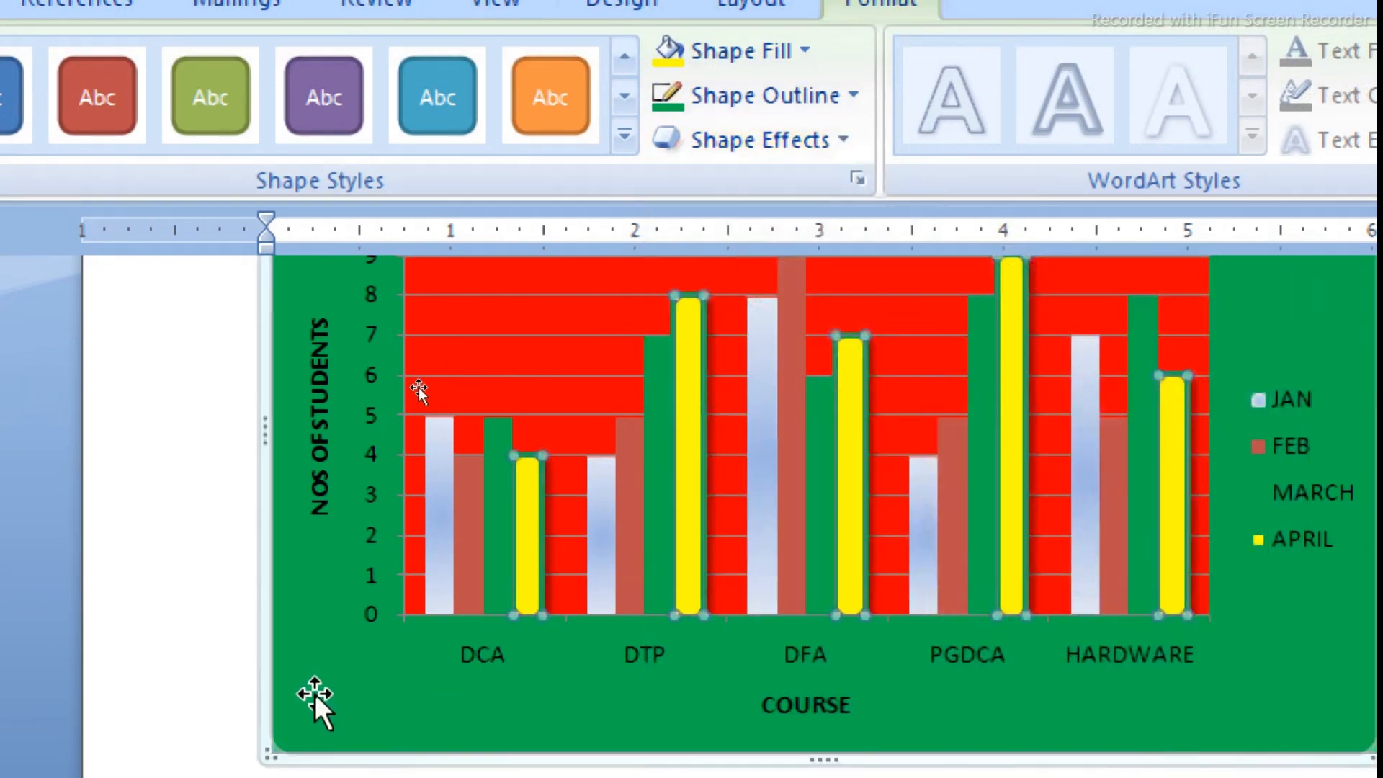
Step: Apply the blue glow variation from the second row to the chart area
left_click(721, 144)
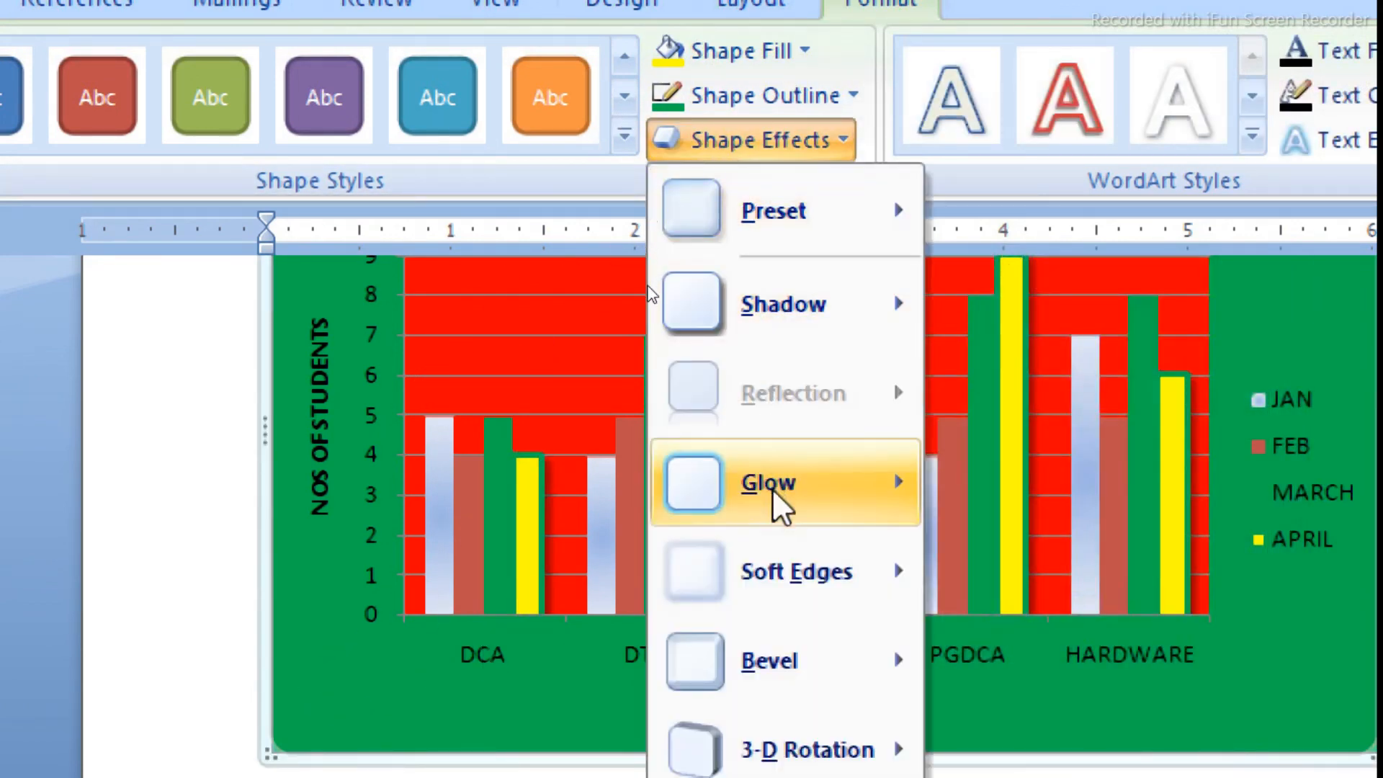
mouse_move(877, 484)
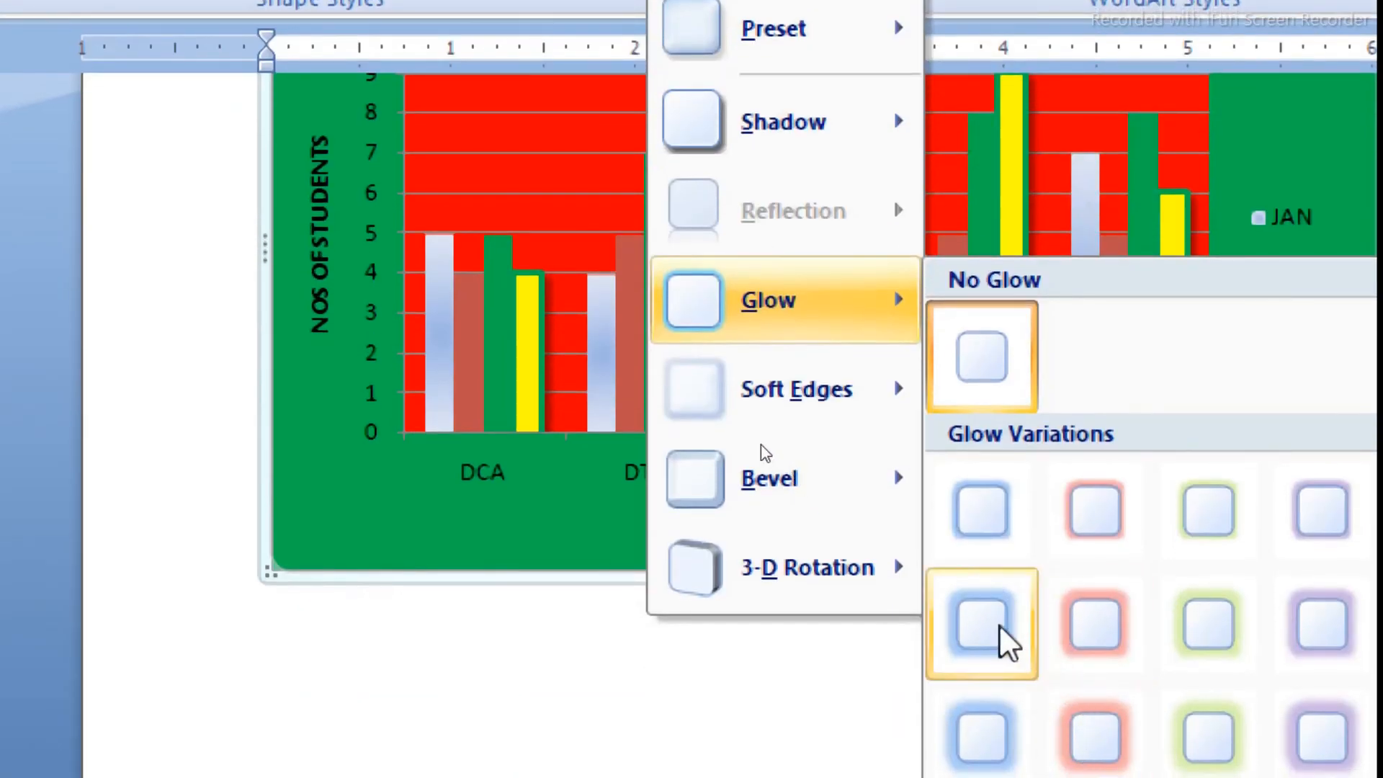
left_click(1001, 625)
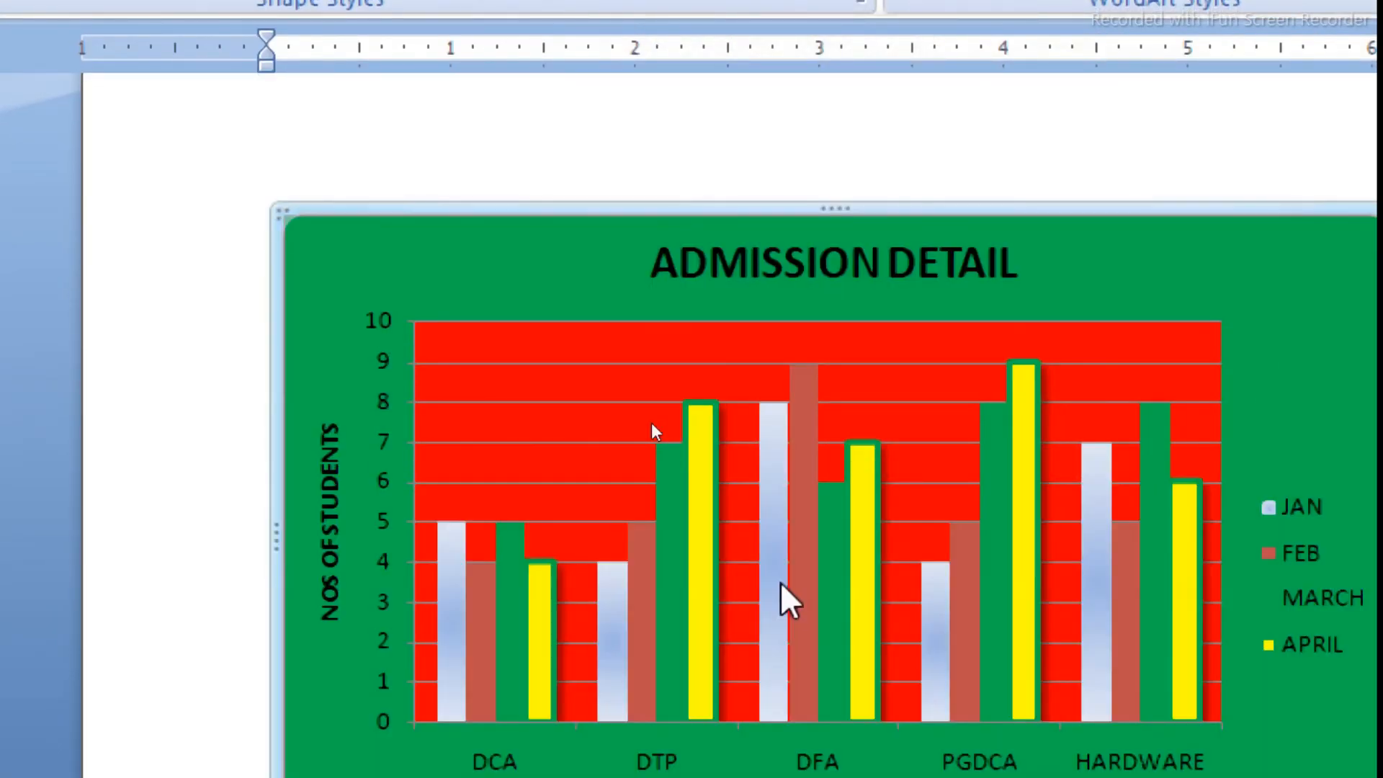